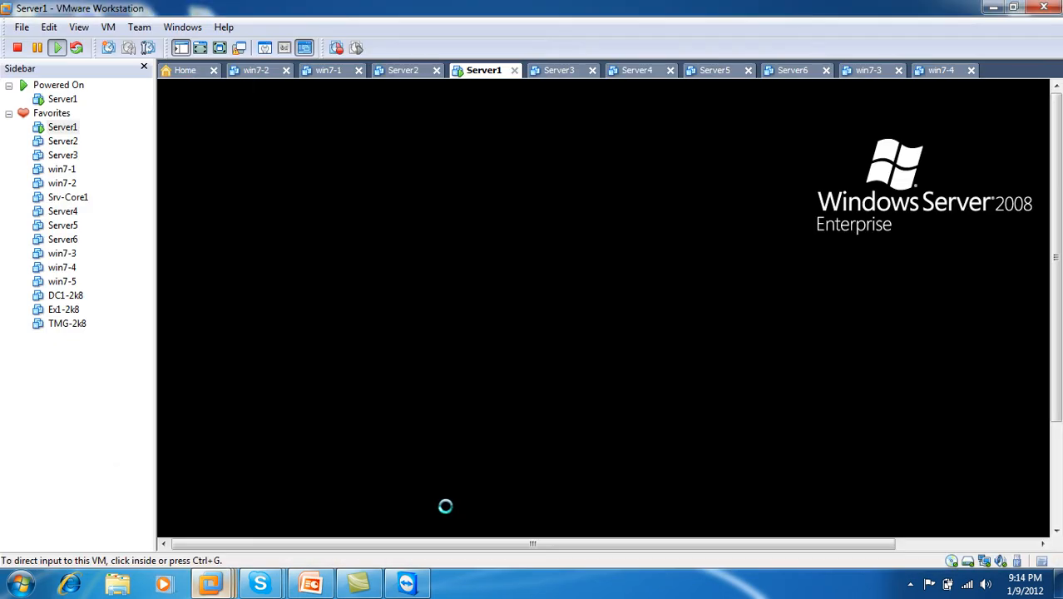
# - Power on win7-1, then put Server1 in full screen at its logon prompt
pyautogui.click(421, 366)
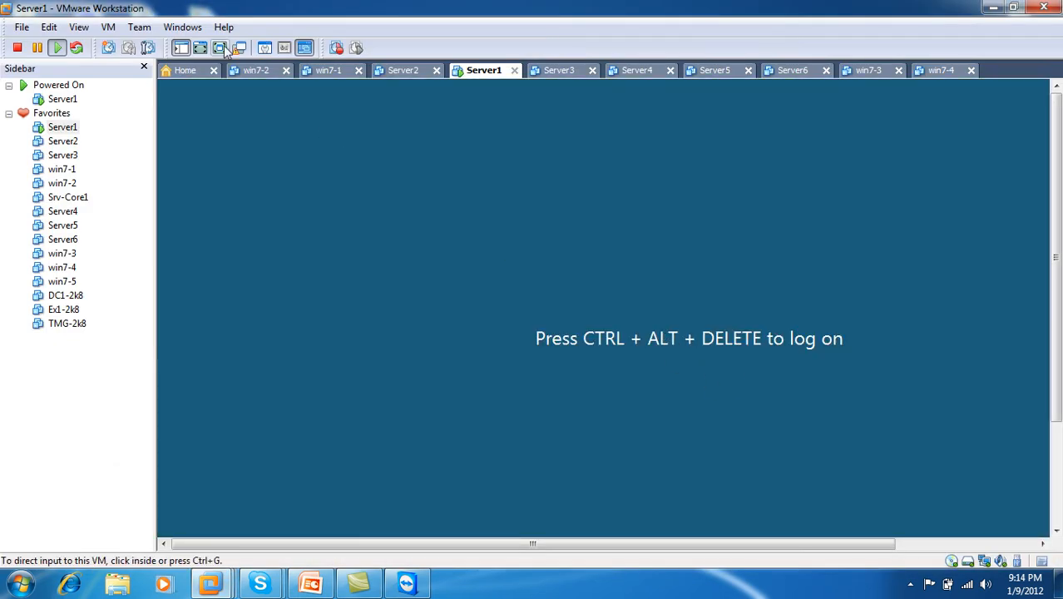
pyautogui.click(313, 72)
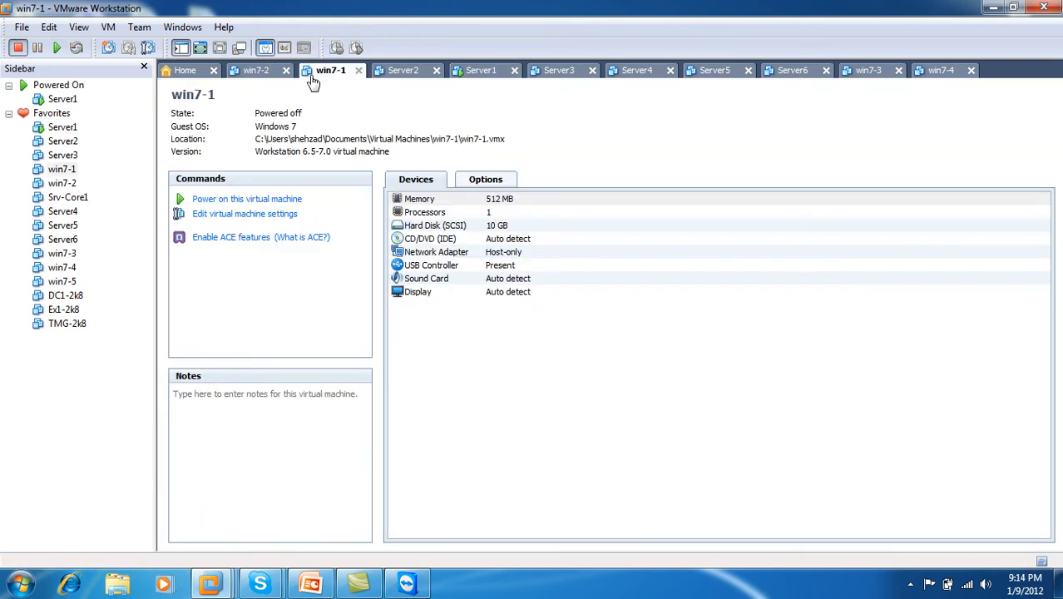
pyautogui.click(254, 202)
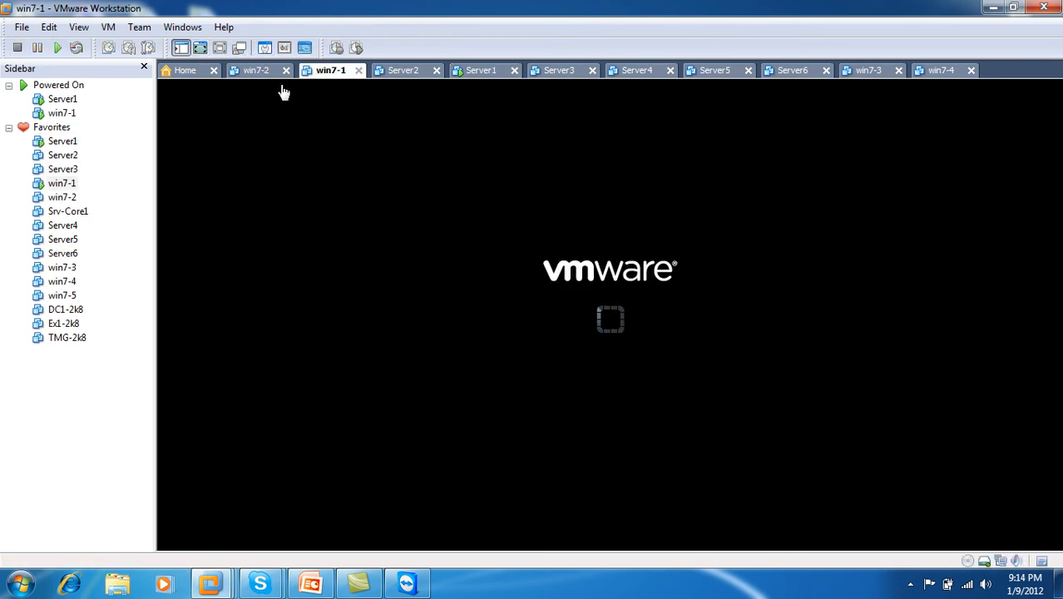
pyautogui.click(482, 71)
pyautogui.click(219, 47)
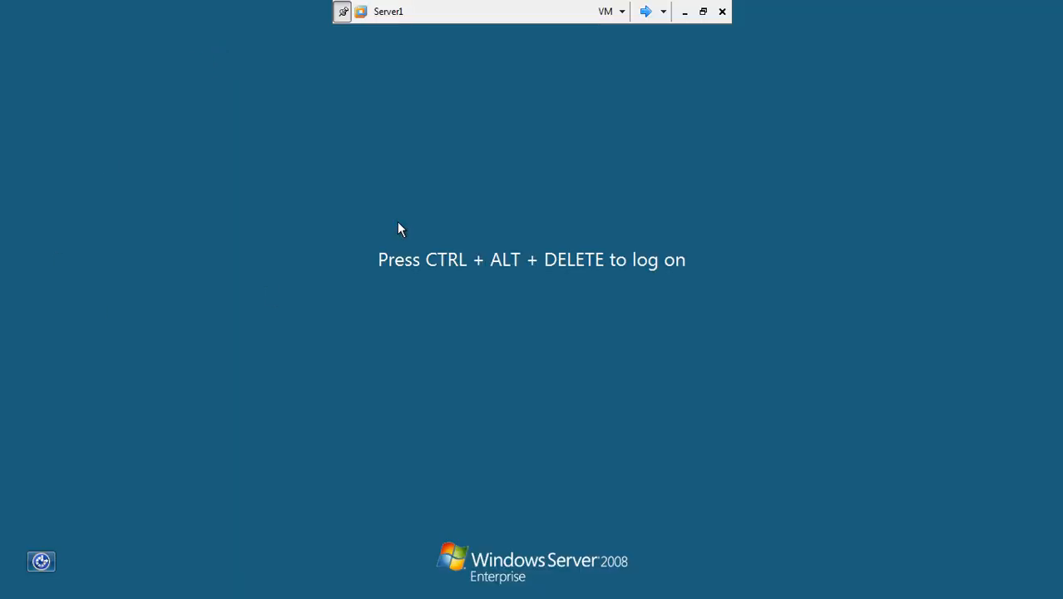
# - Sign in to Server1 with the domain account password, briefly checking win7-1 before returning
pyautogui.hotkey('ctrl', 'alt', 'Delete')
pyautogui.write('Password')
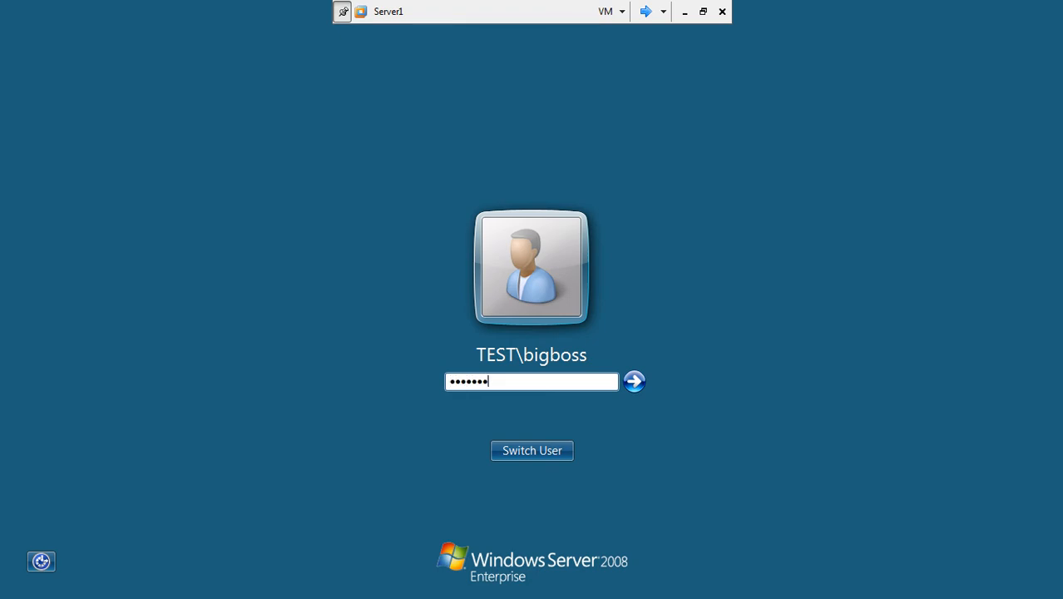
pyautogui.press('Return')
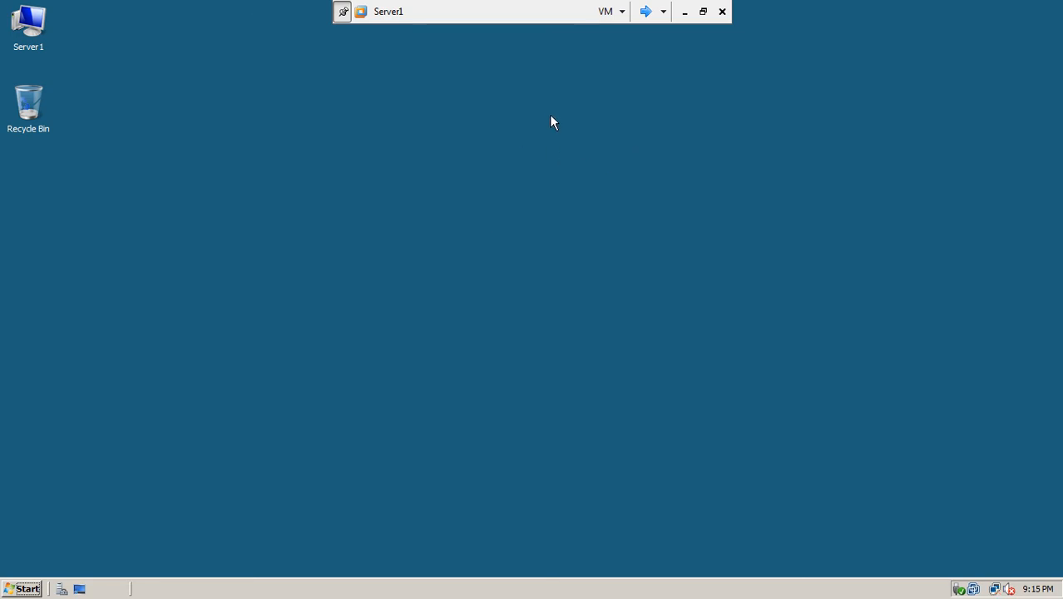
pyautogui.click(644, 12)
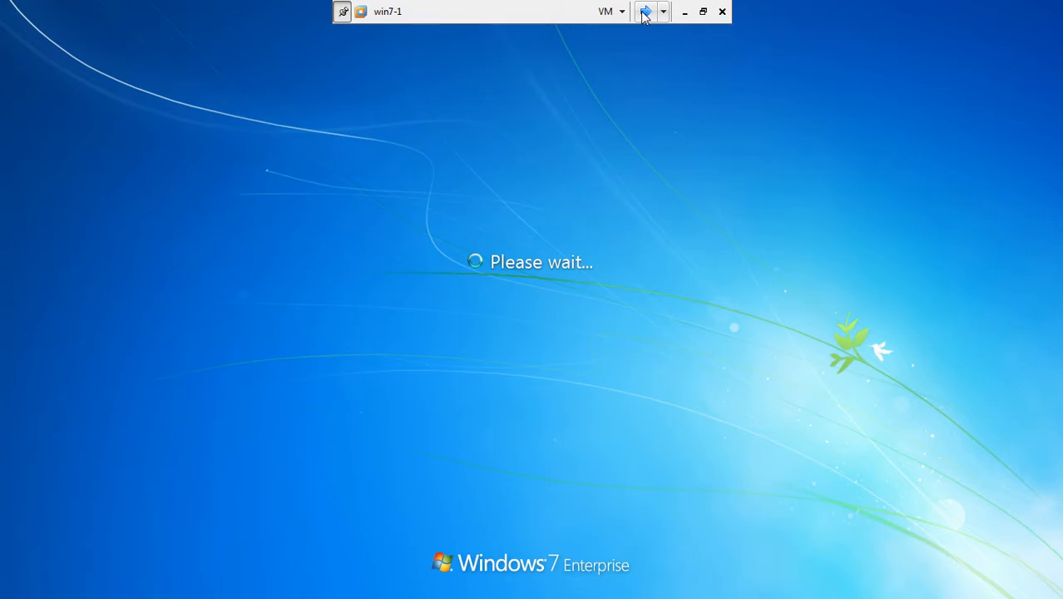
pyautogui.click(645, 11)
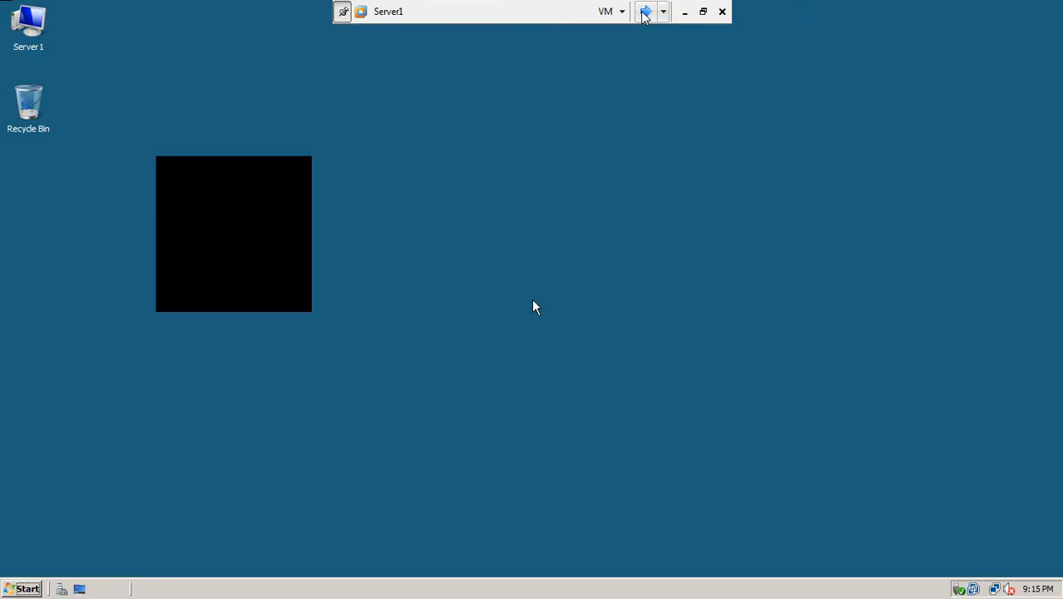
# - Launch Local Security Policy from Administrative Tools in the Server1 Start menu
pyautogui.click(28, 589)
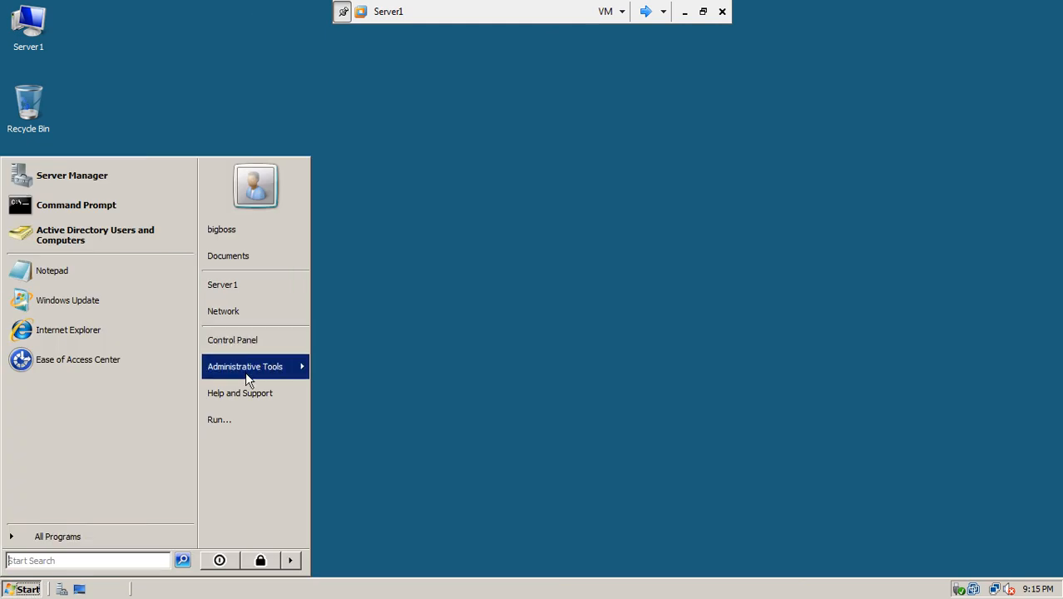
pyautogui.moveTo(246, 375)
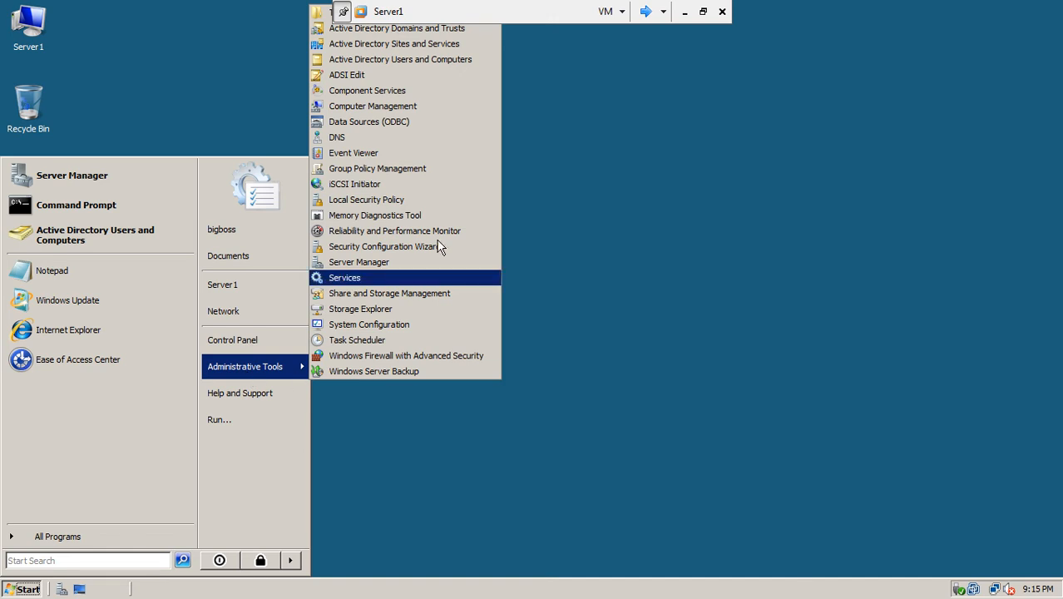
pyautogui.click(403, 201)
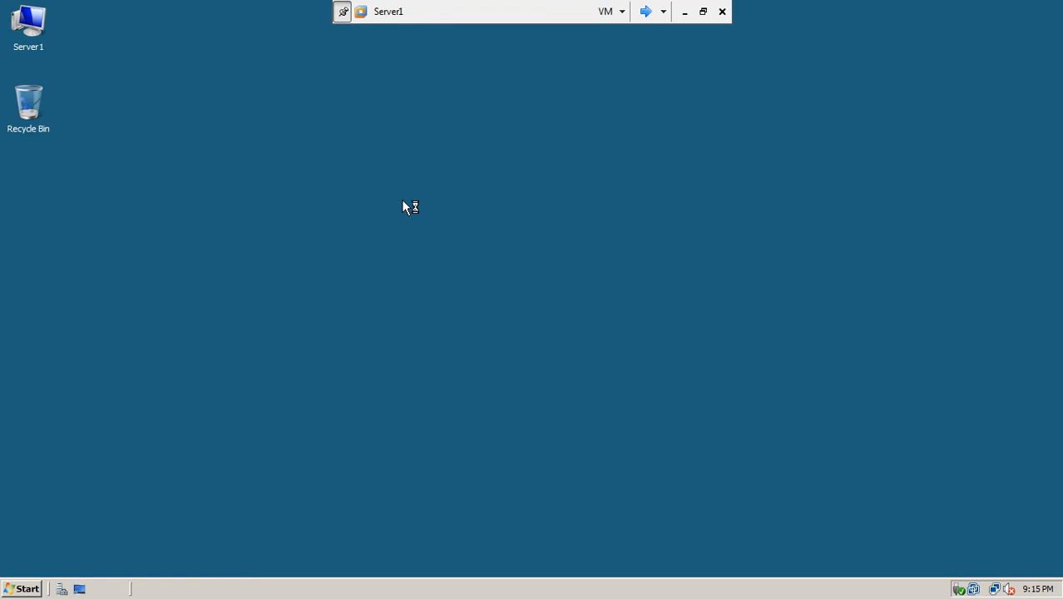
# - On win7-1, sign in via Other User with a different TEST domain user name and password
pyautogui.click(643, 20)
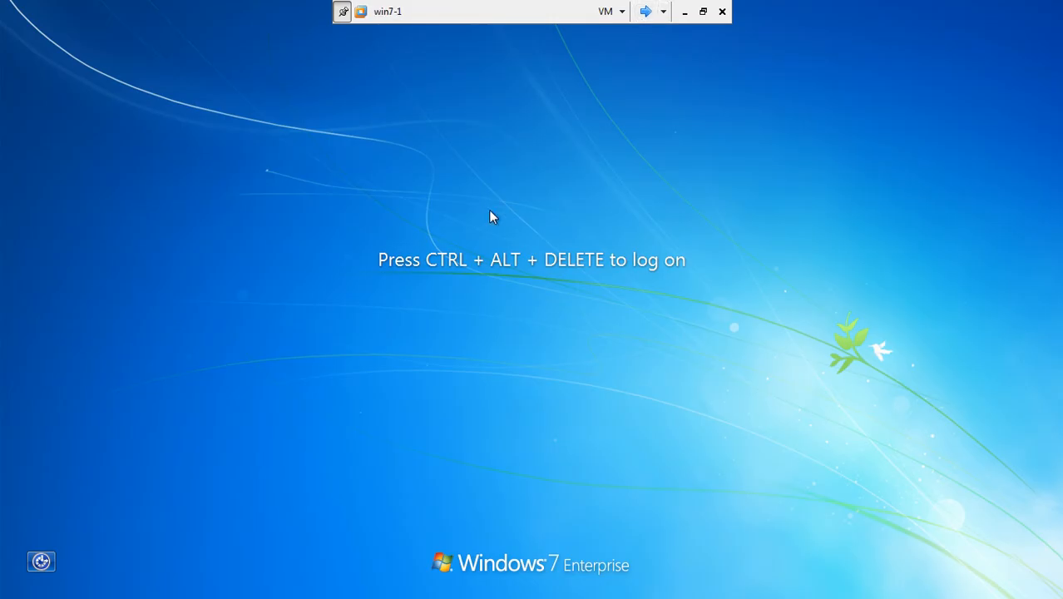
pyautogui.hotkey('ctrl', 'alt', 'Delete')
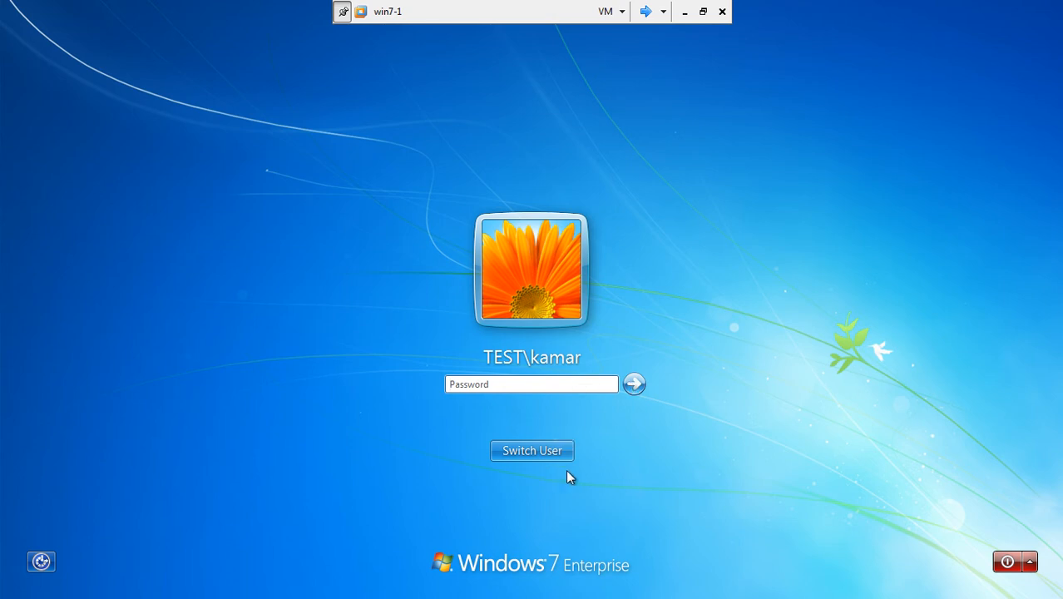
pyautogui.click(546, 455)
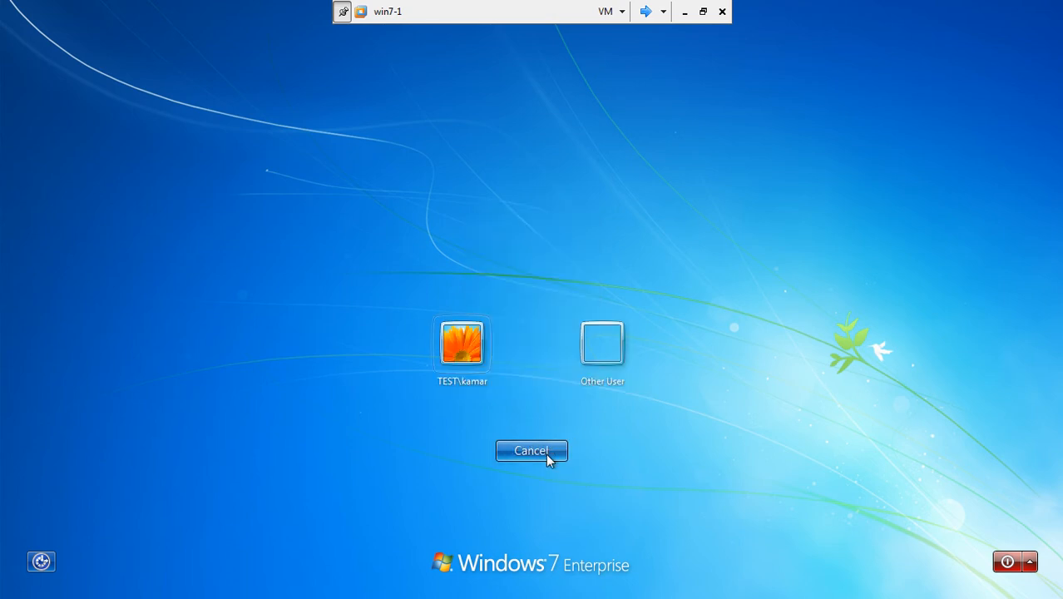
pyautogui.click(595, 366)
pyautogui.write('bigboss')
pyautogui.press('Tab')
pyautogui.write('****')
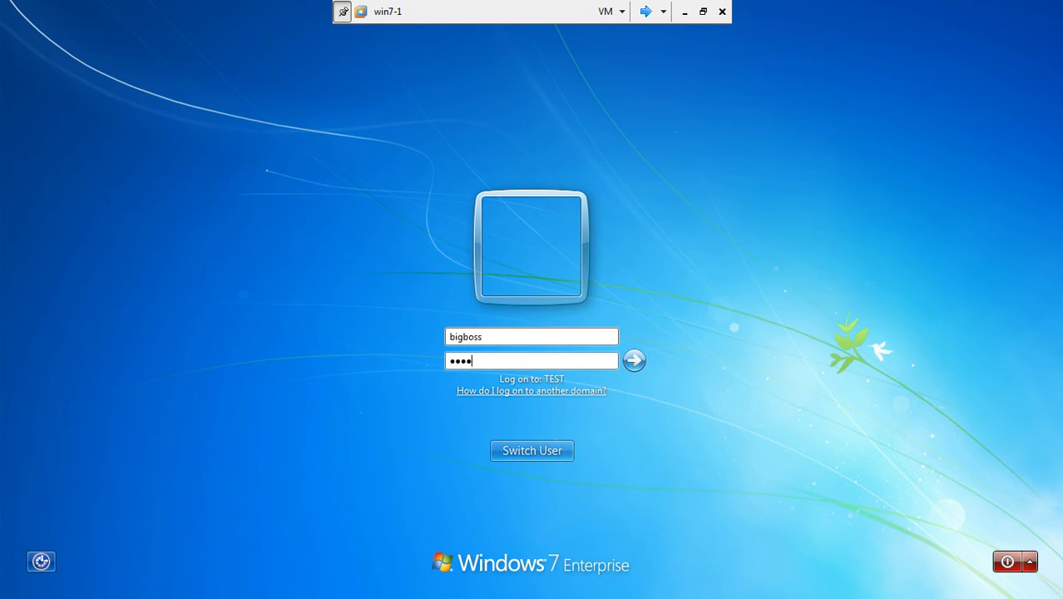
pyautogui.press('BackSpace')
pyautogui.press('BackSpace')
pyautogui.press('BackSpace')
pyautogui.press('BackSpace')
pyautogui.write('********')
pyautogui.press('Return')
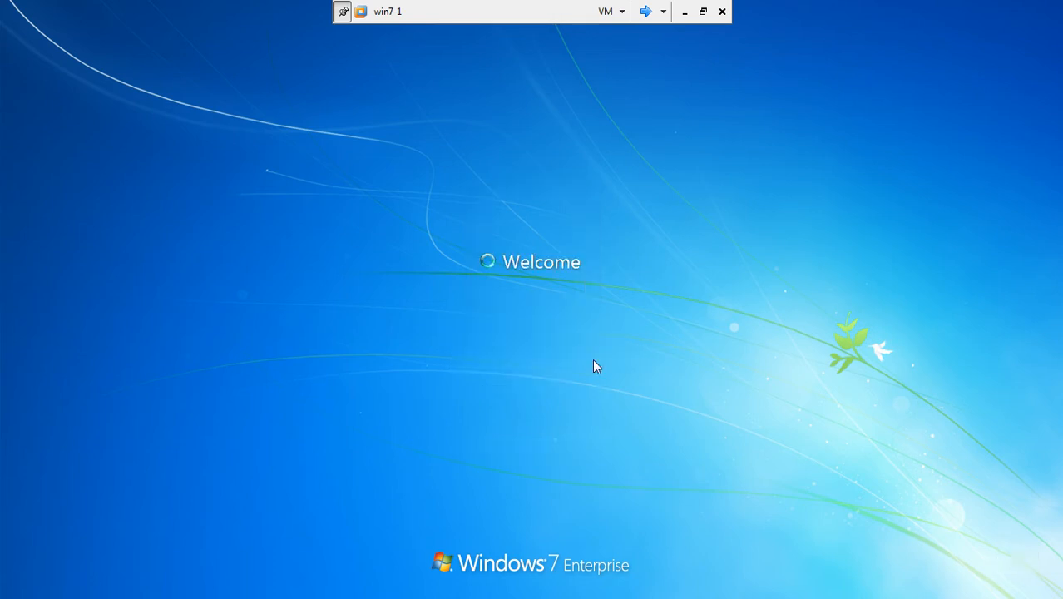
# - Maximize Server1's Local Security Policy, widen the tree, and show Password Policy with a wider Policy column
pyautogui.click(645, 13)
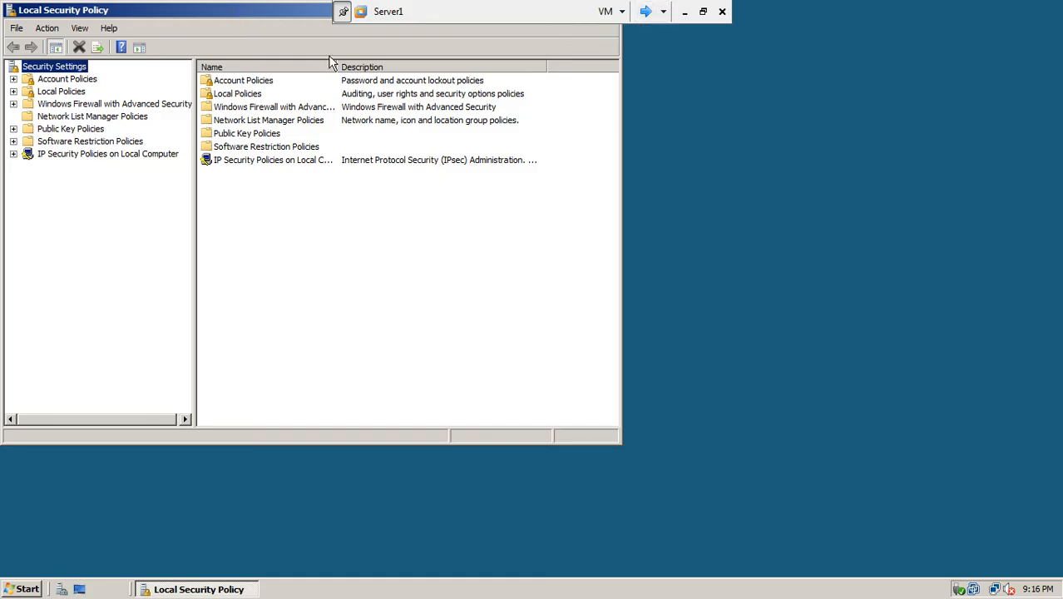
pyautogui.moveTo(288, 15); pyautogui.dragTo(506, 98)
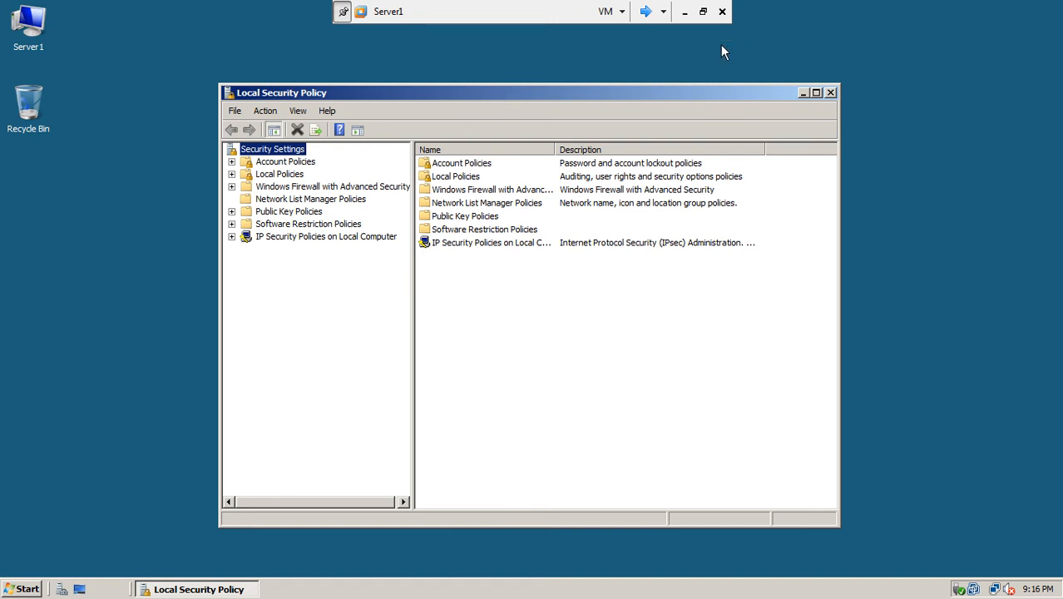
pyautogui.click(815, 93)
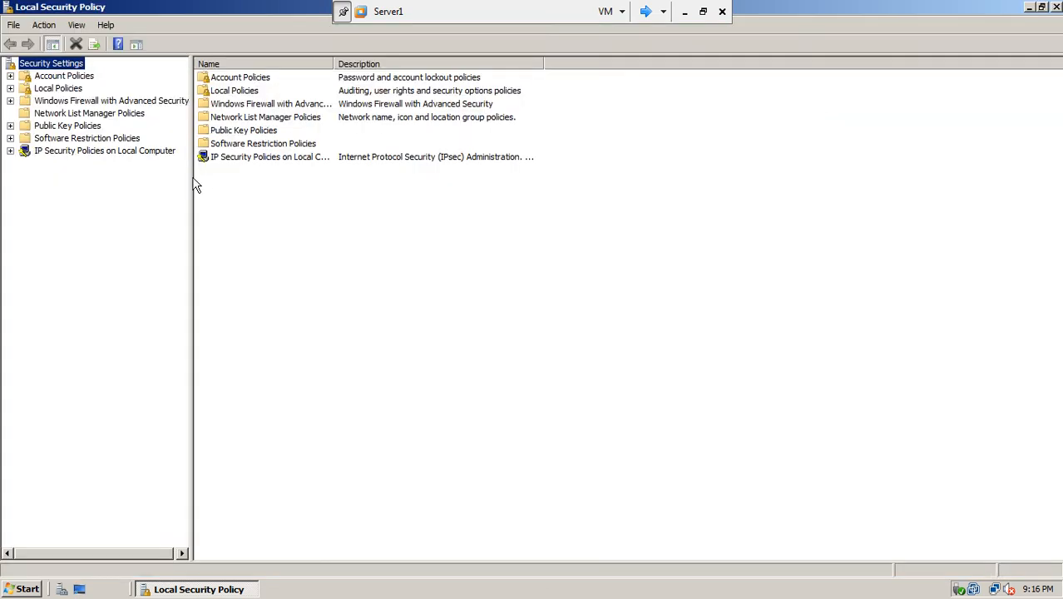
pyautogui.moveTo(191, 174); pyautogui.dragTo(381, 190)
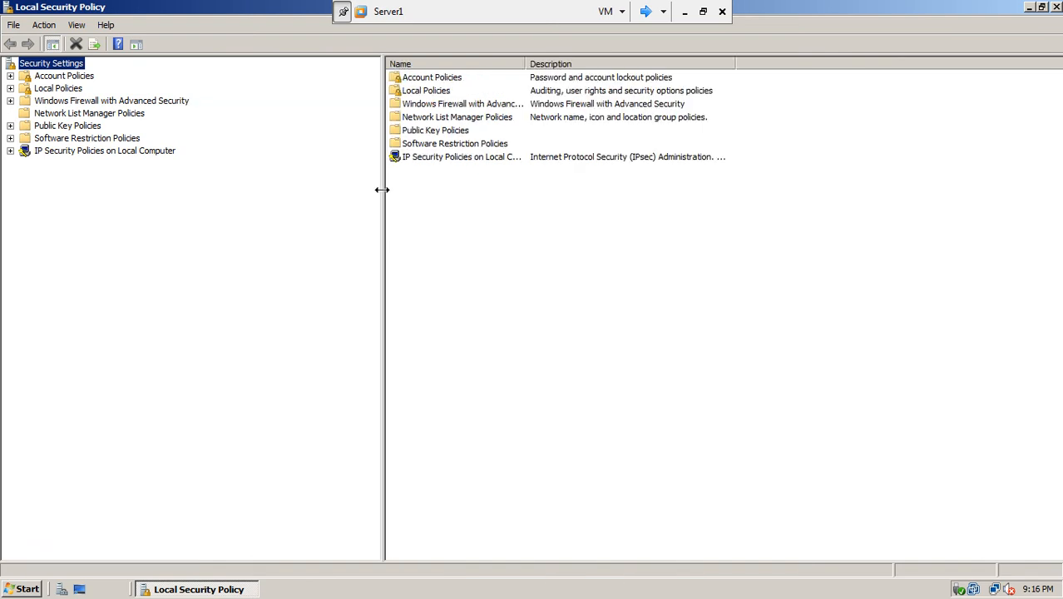
pyautogui.click(10, 76)
pyautogui.click(80, 89)
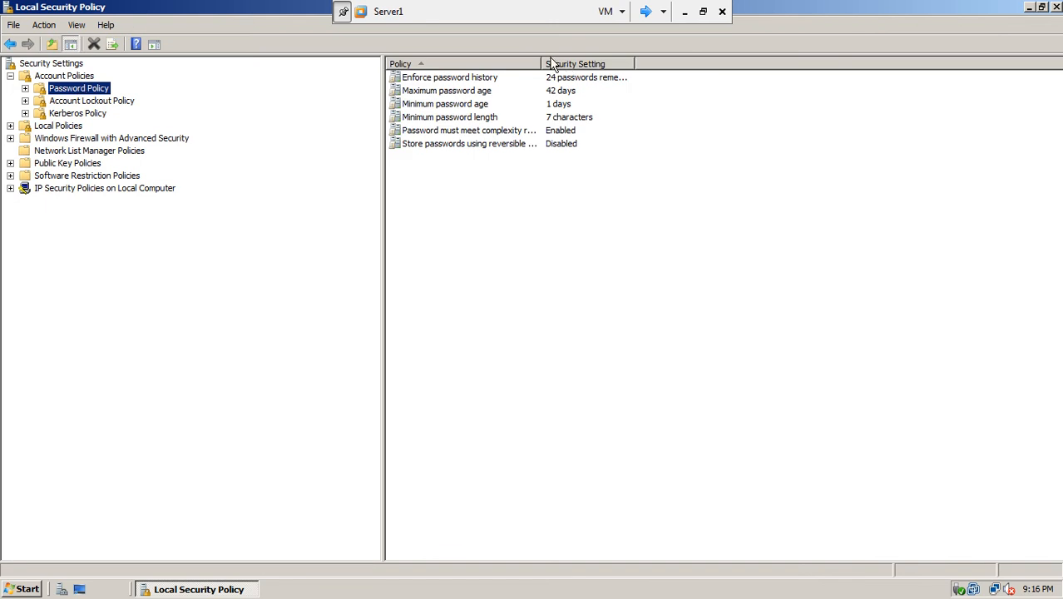
pyautogui.moveTo(541, 63); pyautogui.dragTo(603, 62)
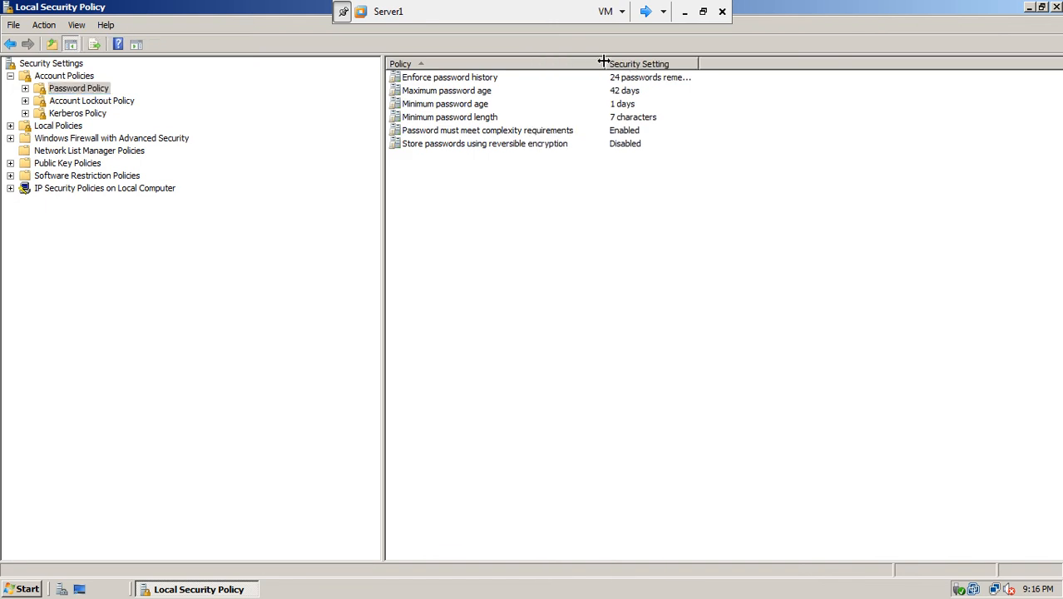
# - Inspect the password complexity policy's properties and explanation, then cancel without changes
pyautogui.click(545, 135)
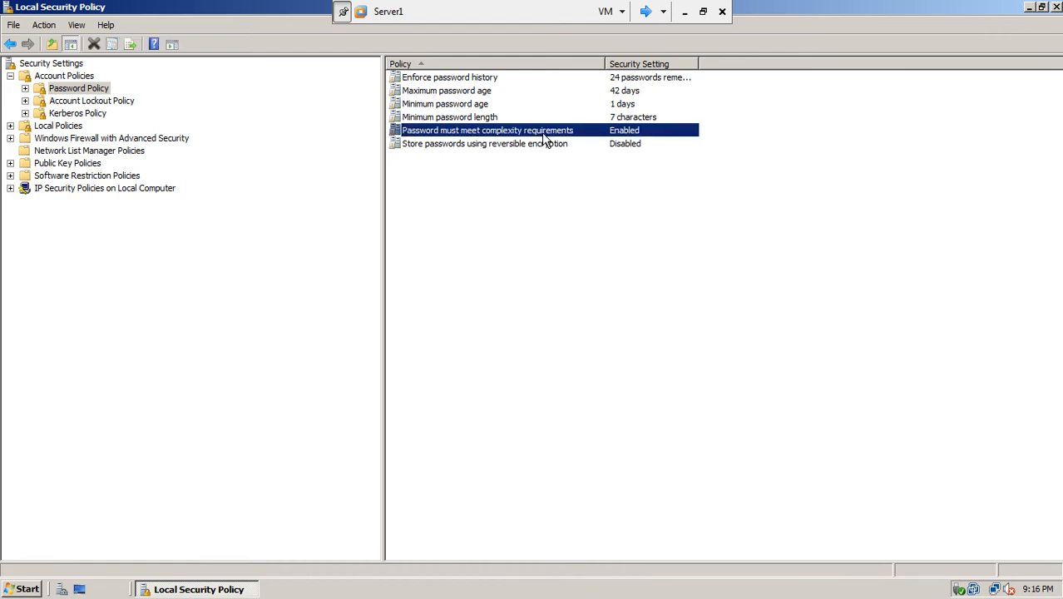
pyautogui.doubleClick(542, 135)
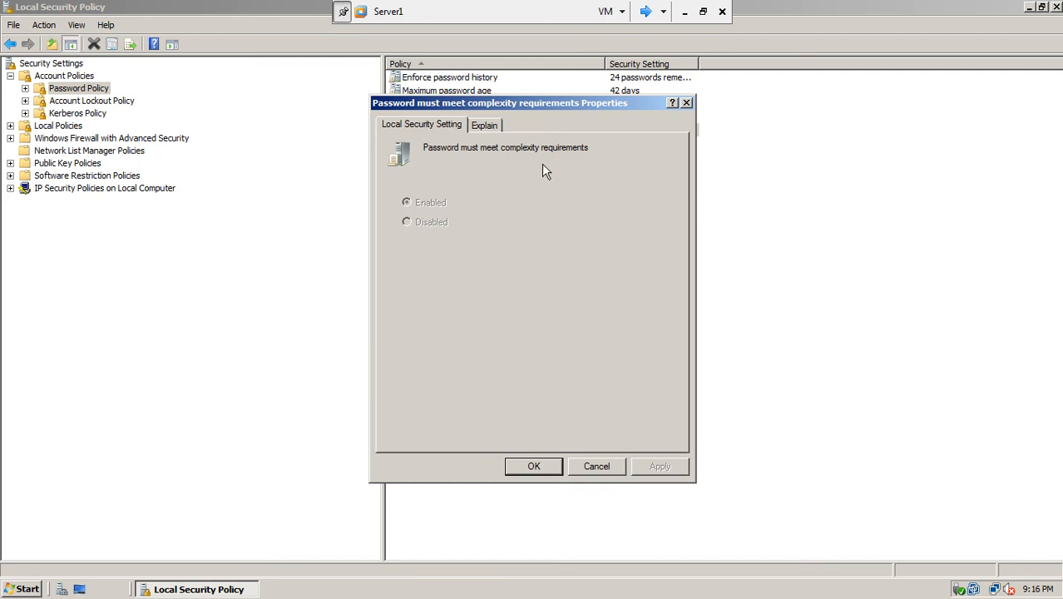
pyautogui.click(596, 466)
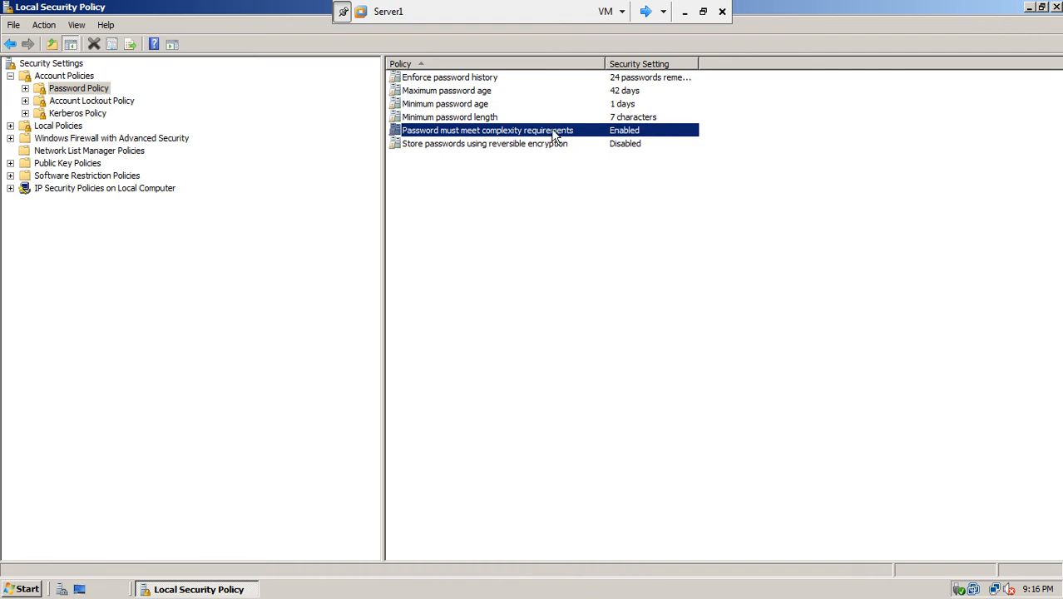
pyautogui.doubleClick(598, 133)
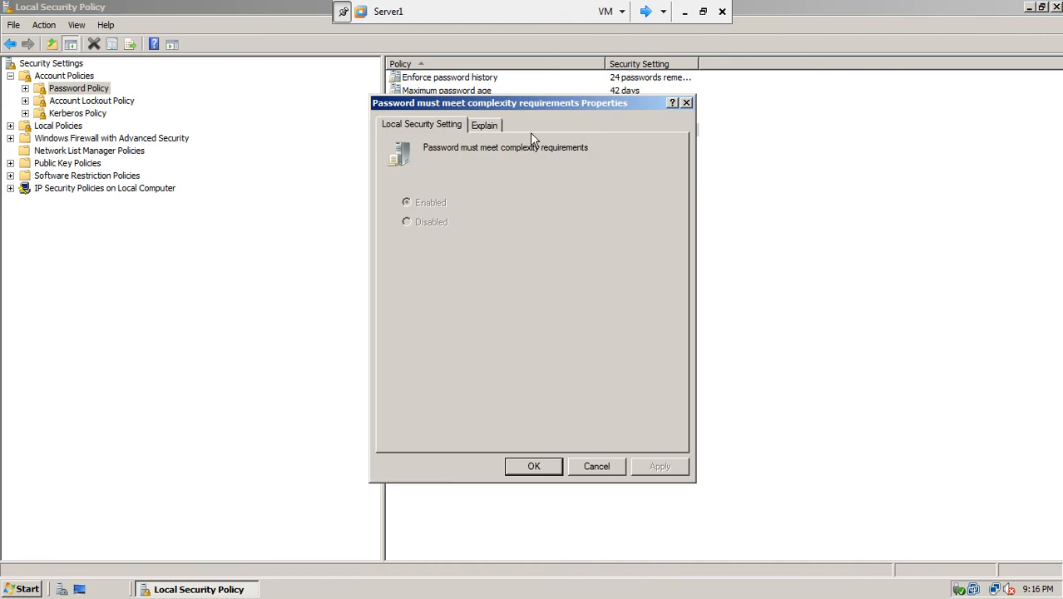
pyautogui.click(487, 127)
pyautogui.click(427, 125)
pyautogui.click(613, 464)
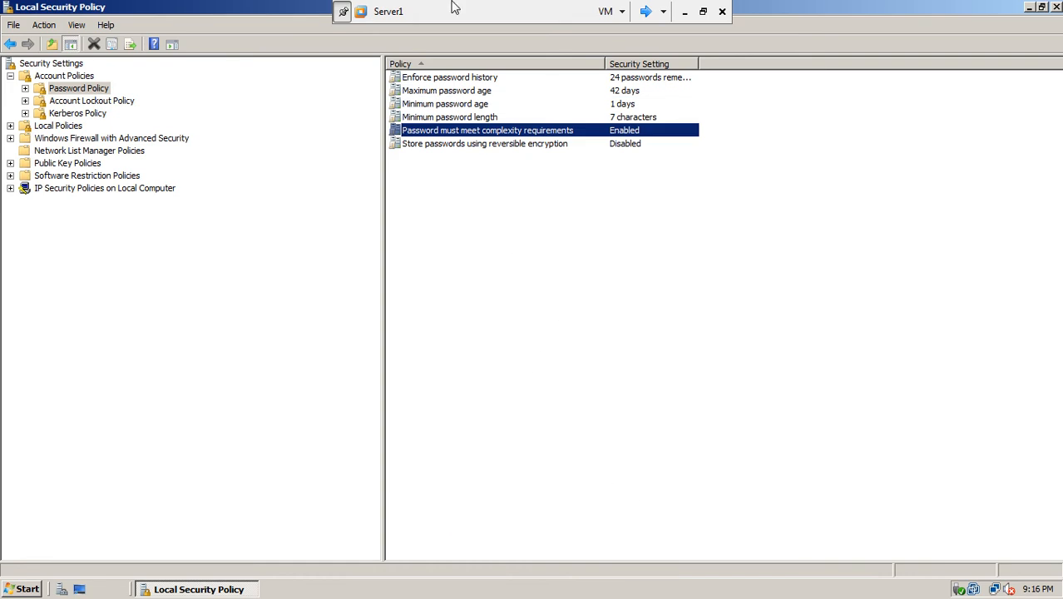
# - Review the Maximum and Minimum password age properties without changing them
pyautogui.doubleClick(466, 90)
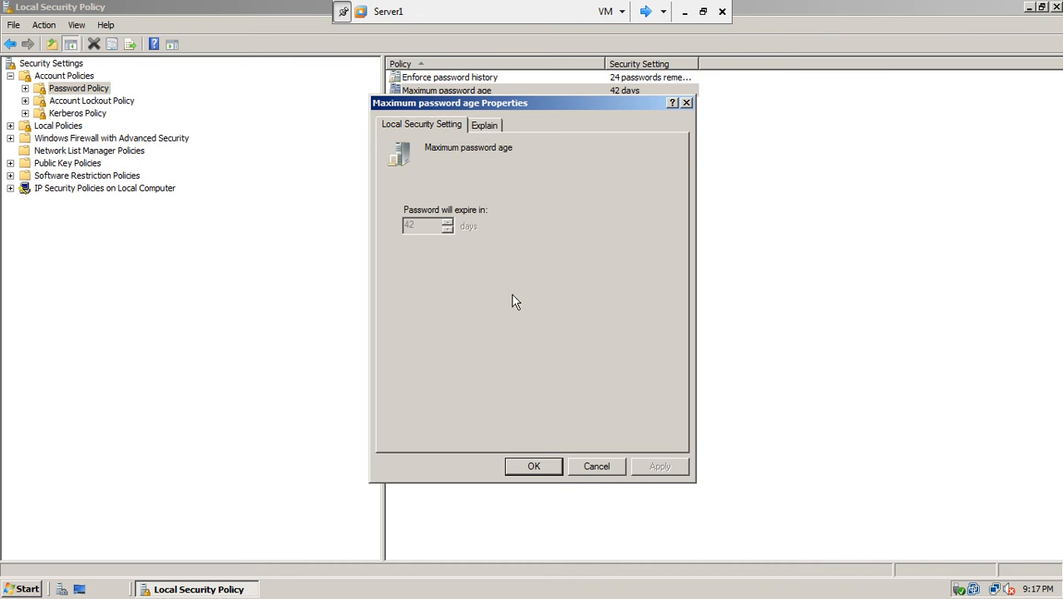
pyautogui.click(598, 466)
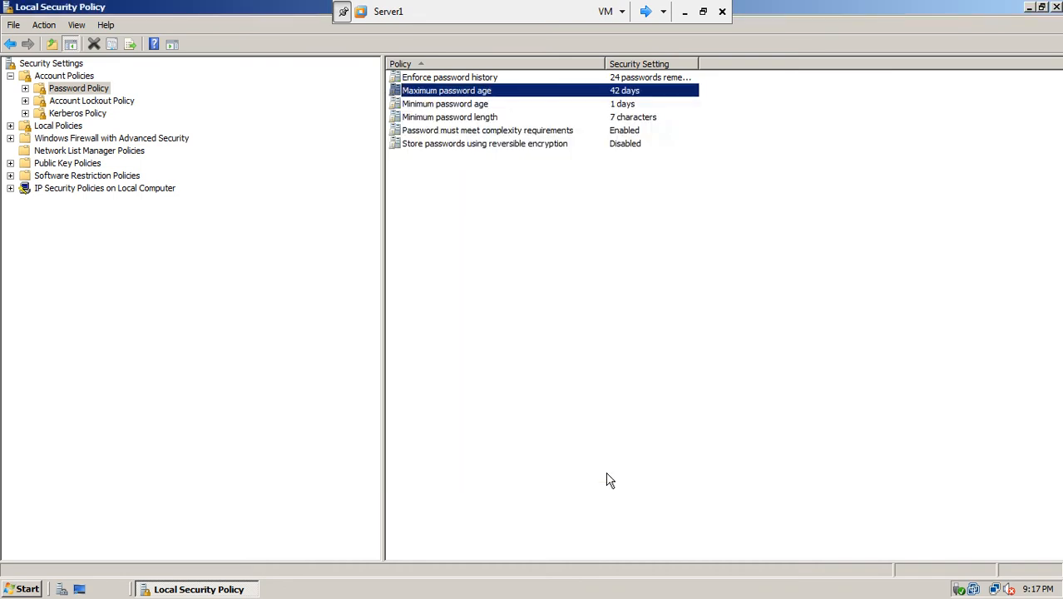
pyautogui.doubleClick(445, 104)
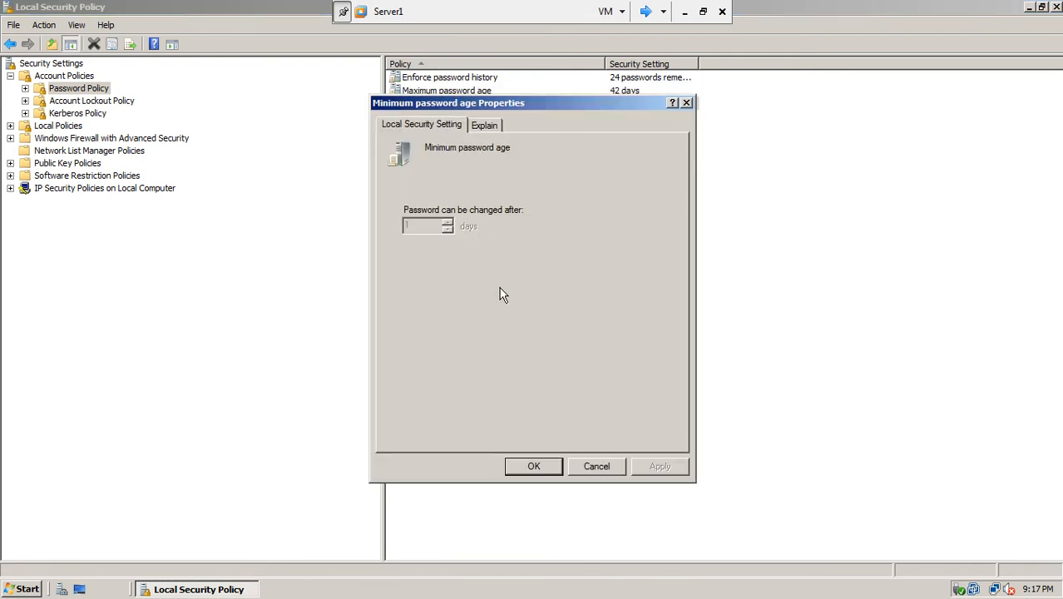
pyautogui.click(535, 467)
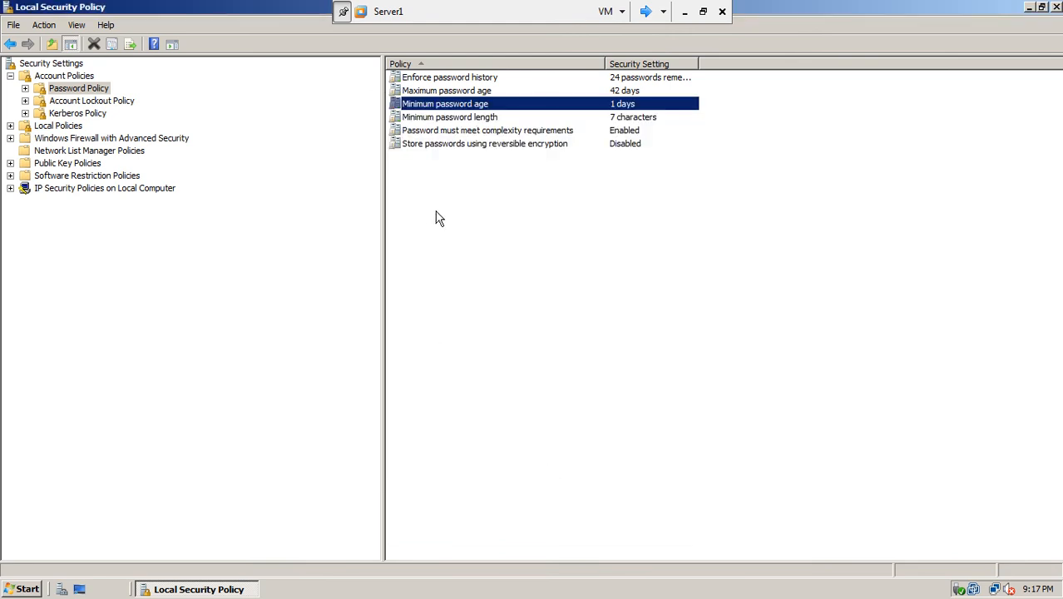
pyautogui.click(26, 90)
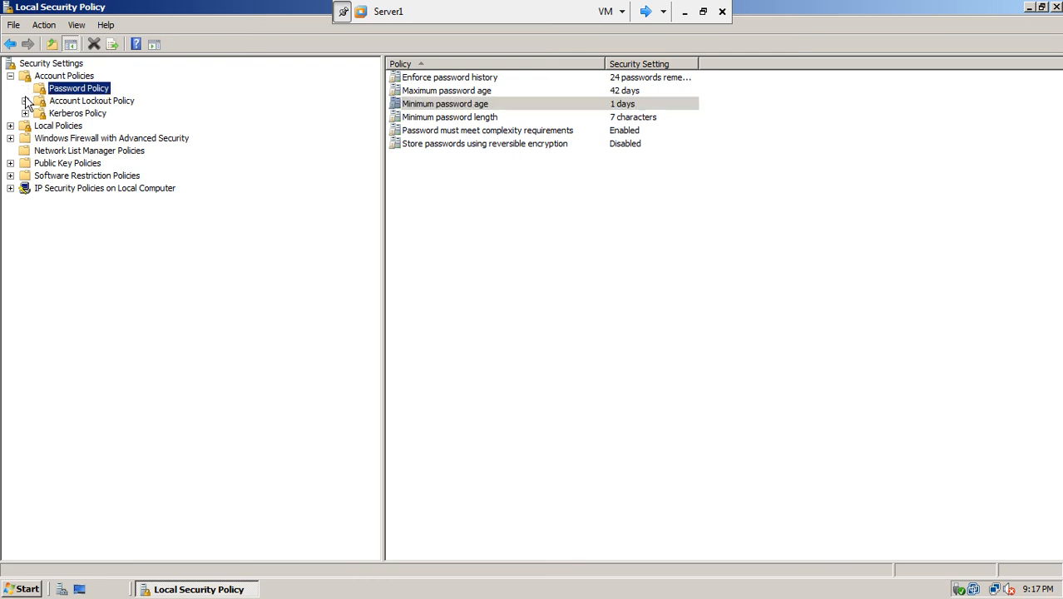
# - View Account Lockout Policy, then list User Rights Assignment with a wider Security Setting column
pyautogui.click(74, 103)
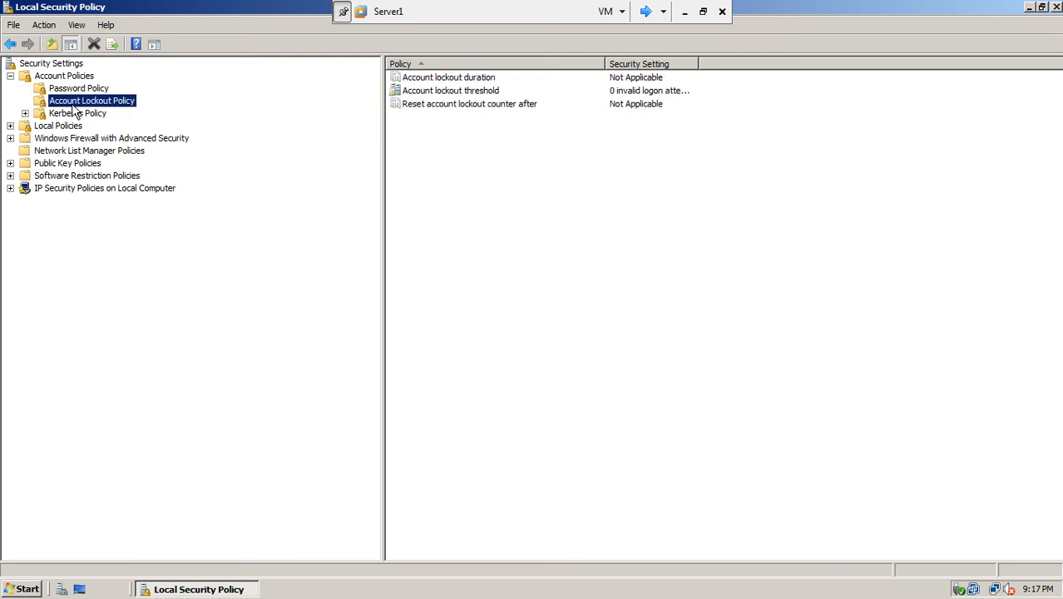
pyautogui.click(10, 127)
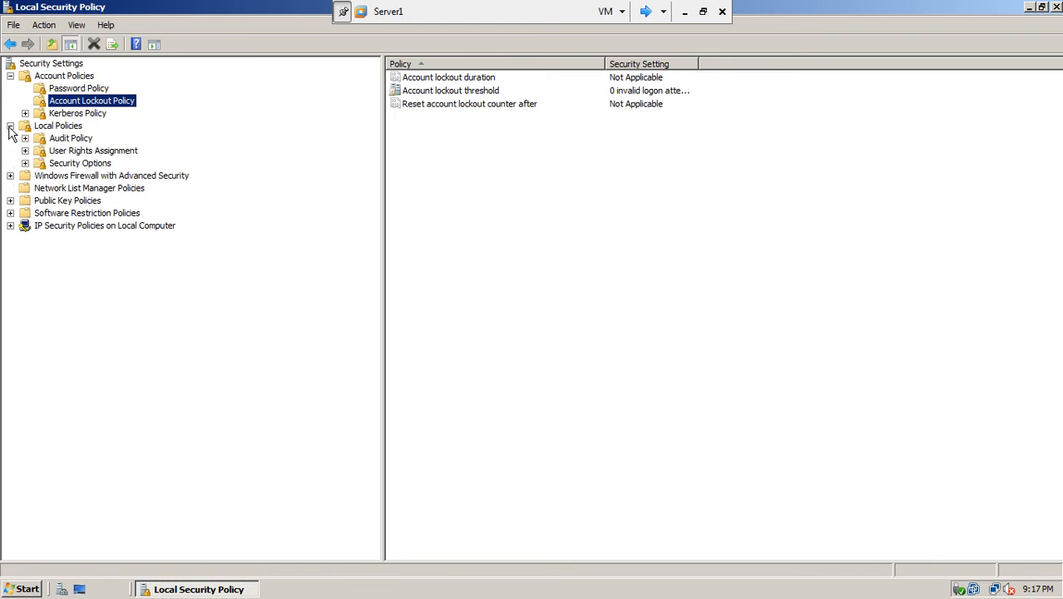
pyautogui.click(86, 151)
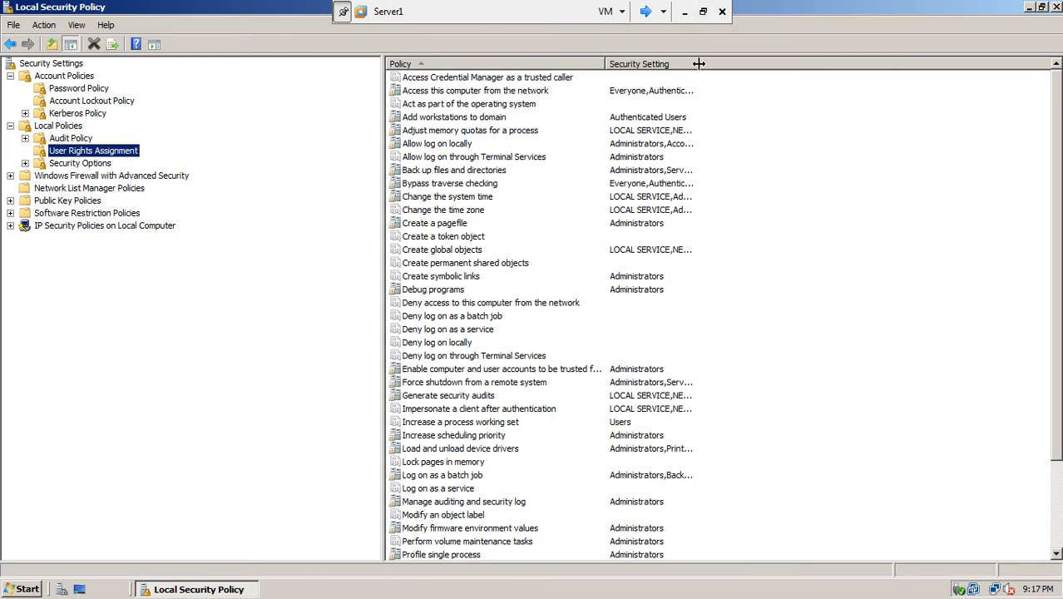
pyautogui.moveTo(699, 64); pyautogui.dragTo(854, 74)
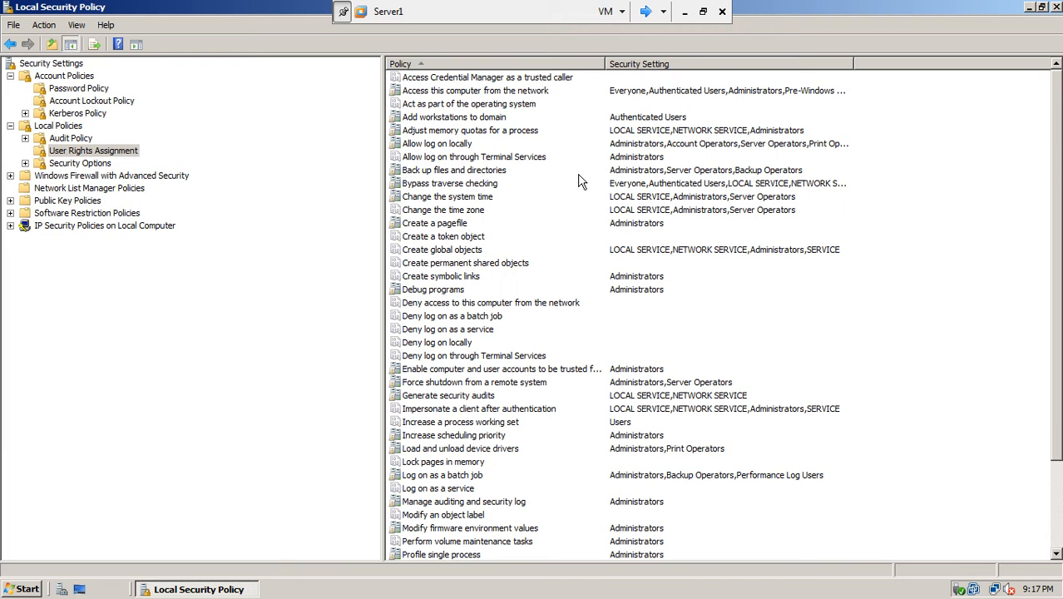
# - Inspect Change the system time's Administrators and Server Operators entries, then cancel
pyautogui.doubleClick(483, 197)
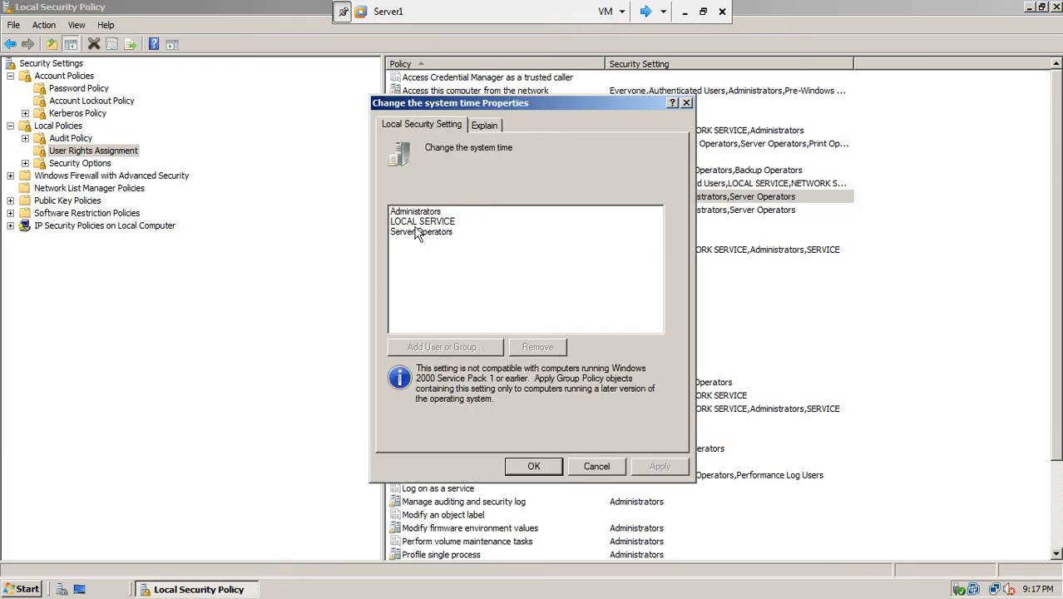
pyautogui.click(413, 215)
pyautogui.click(415, 232)
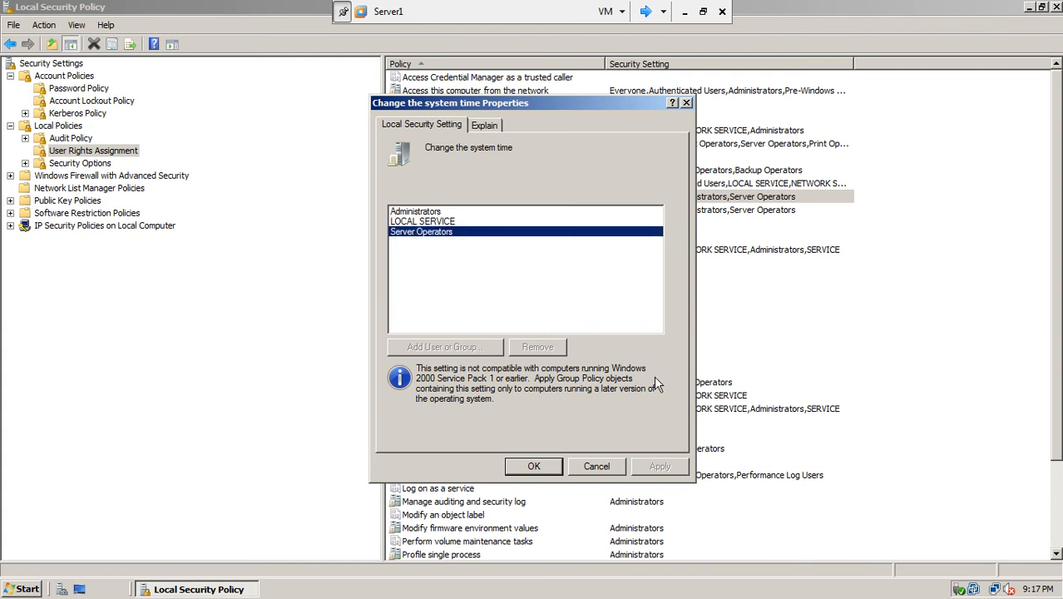
pyautogui.click(599, 466)
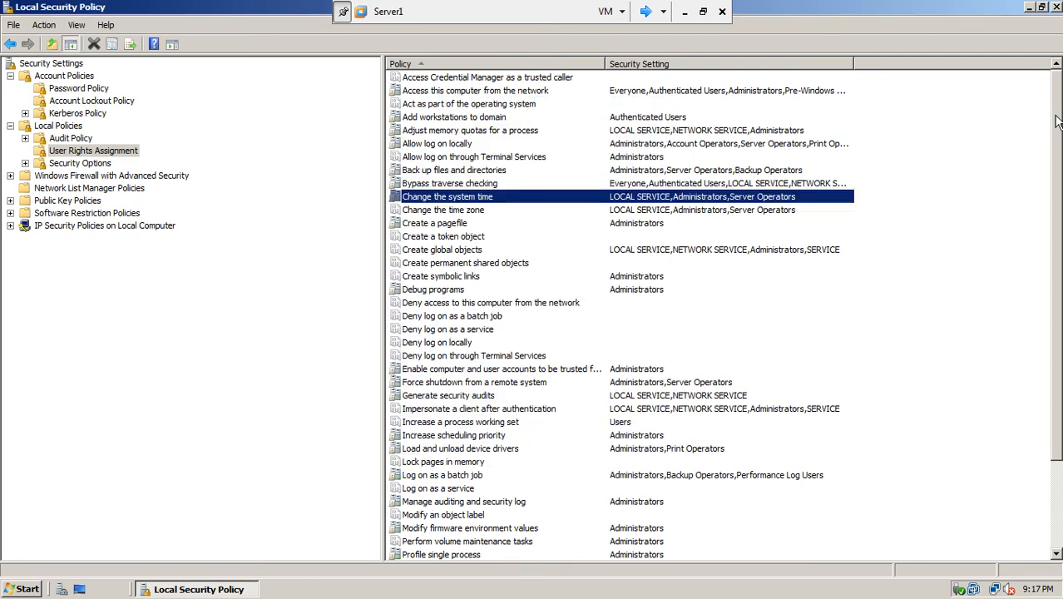
pyautogui.scroll(-3, 1054, 125)
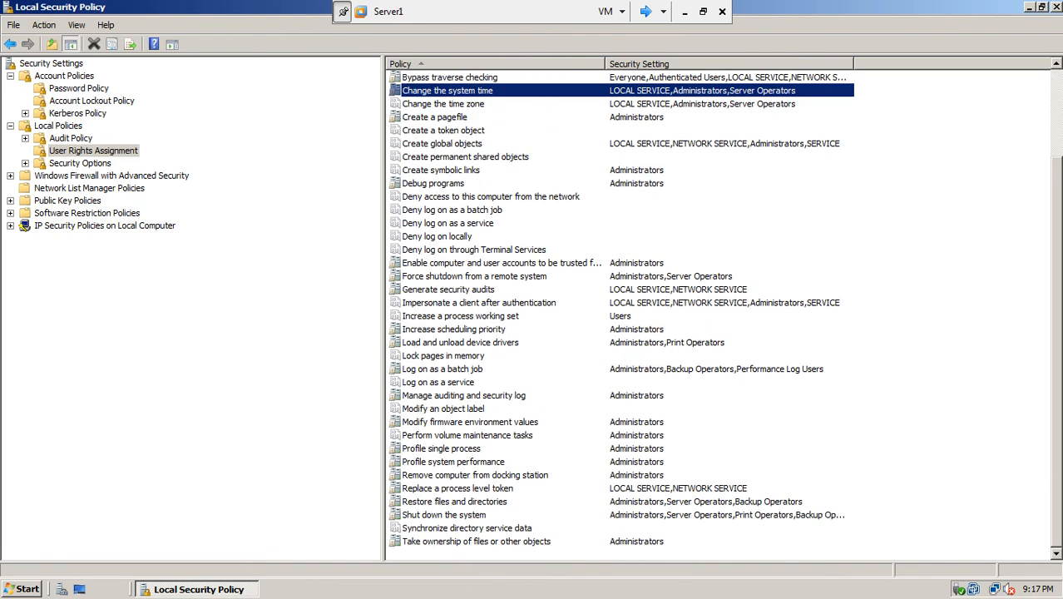
# - Close Server1's policy window and launch win7-1's Local Security Policy via an 'admin' Start search
pyautogui.click(1055, 6)
pyautogui.click(647, 11)
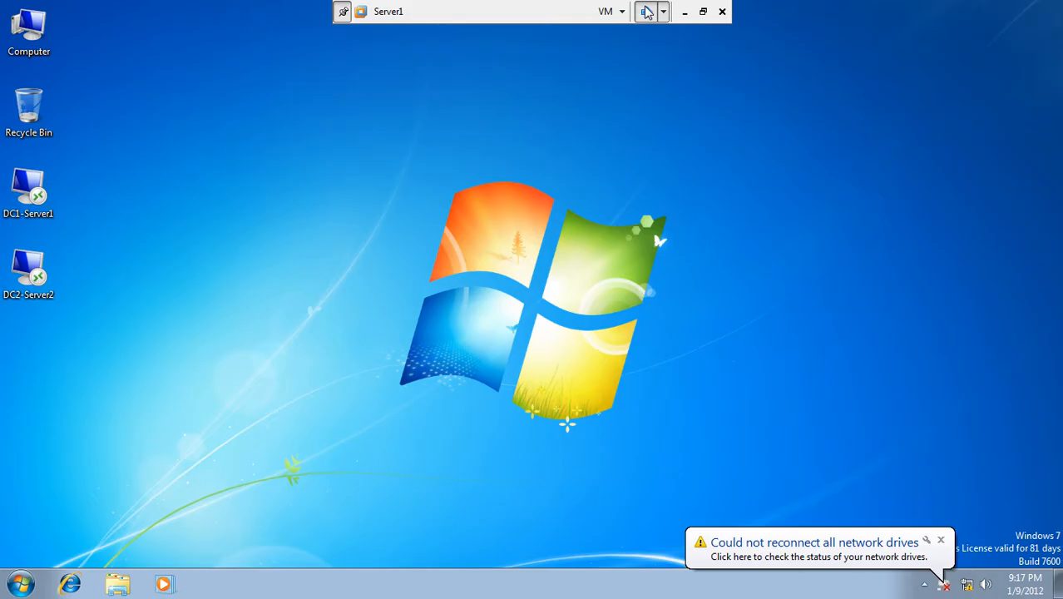
pyautogui.click(21, 585)
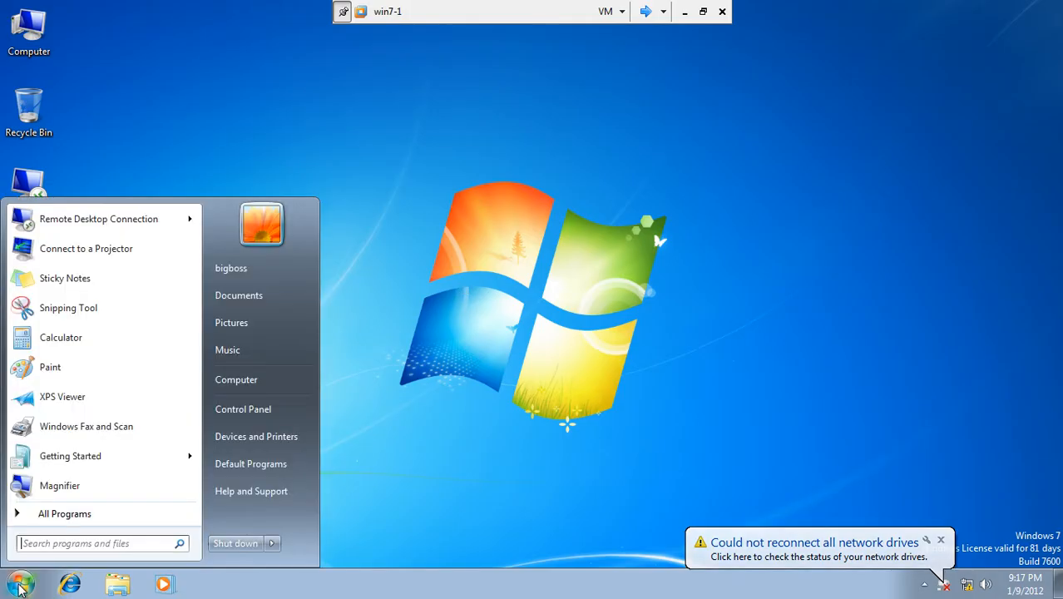
pyautogui.click(110, 545)
pyautogui.write('admin')
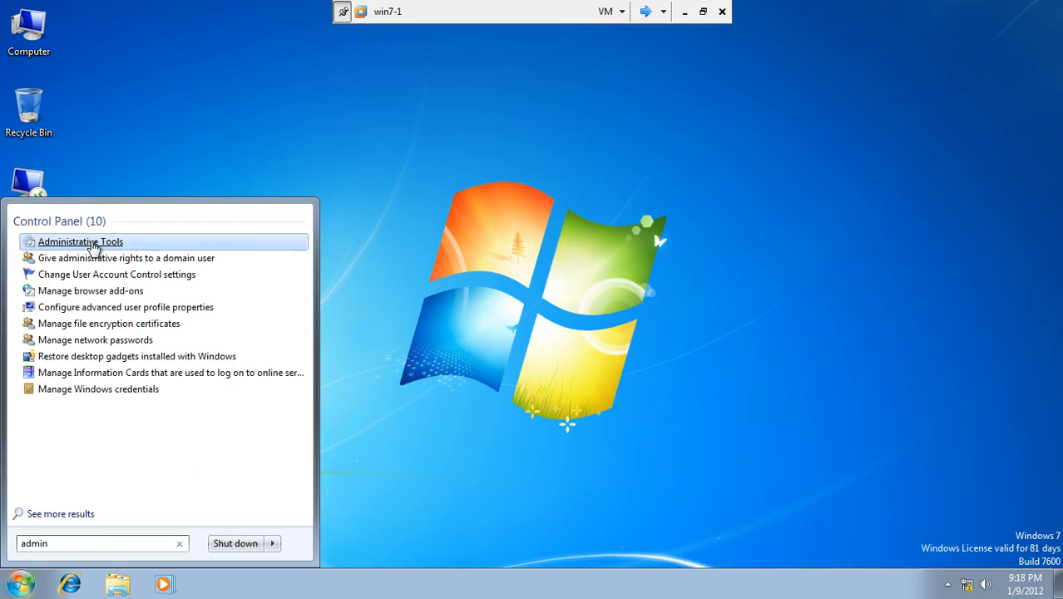
pyautogui.click(91, 243)
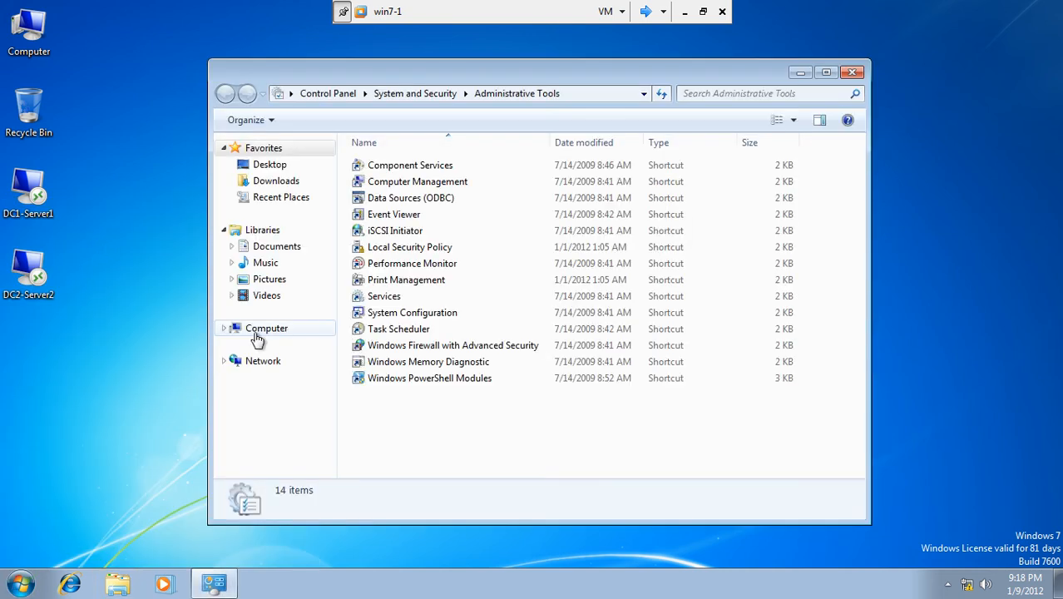
pyautogui.doubleClick(410, 248)
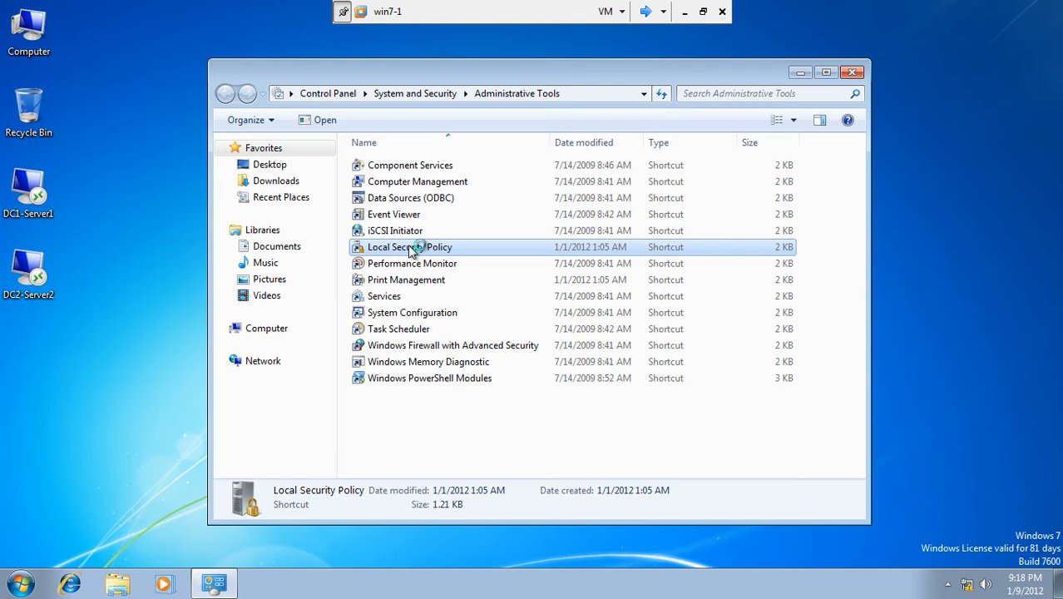
pyautogui.click(854, 74)
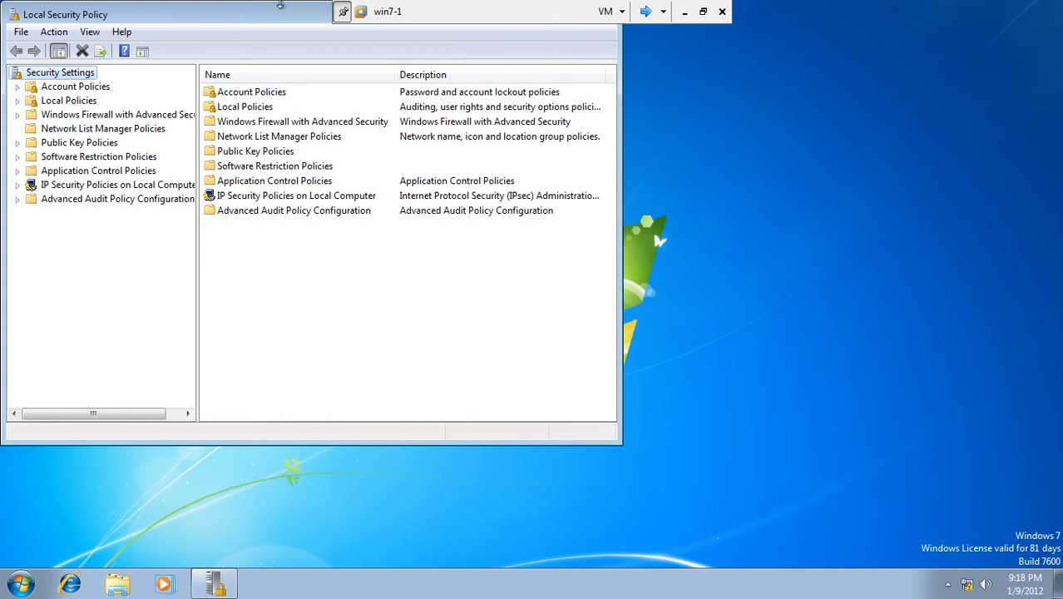
# - Browse the client's Audit Policy, User Rights Assignment, Security Options and Firewall nodes, then close it
pyautogui.moveTo(281, 14); pyautogui.dragTo(466, 75)
pyautogui.moveTo(382, 242); pyautogui.dragTo(466, 240)
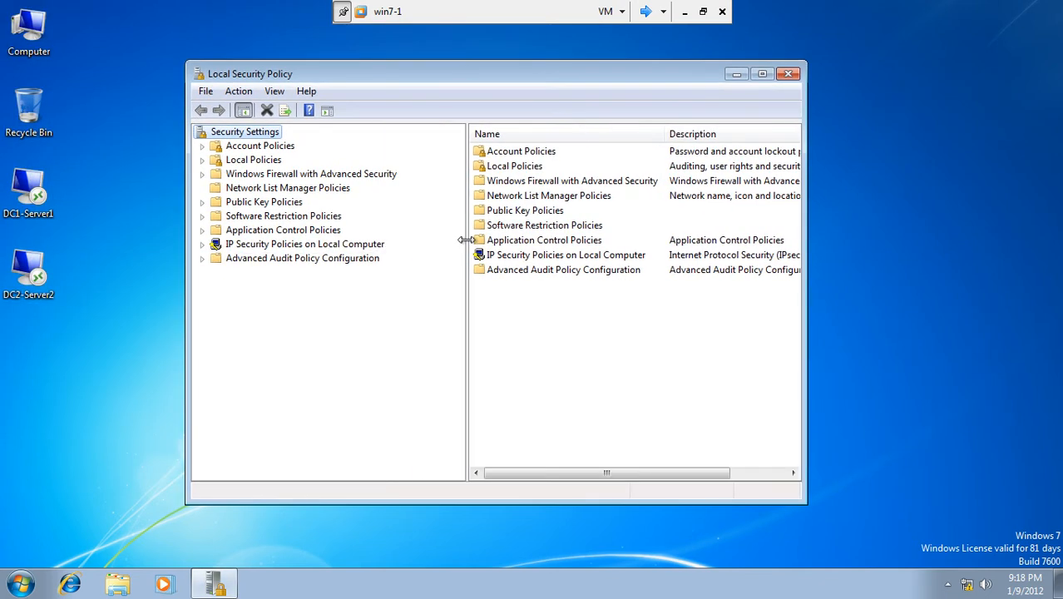
pyautogui.click(201, 160)
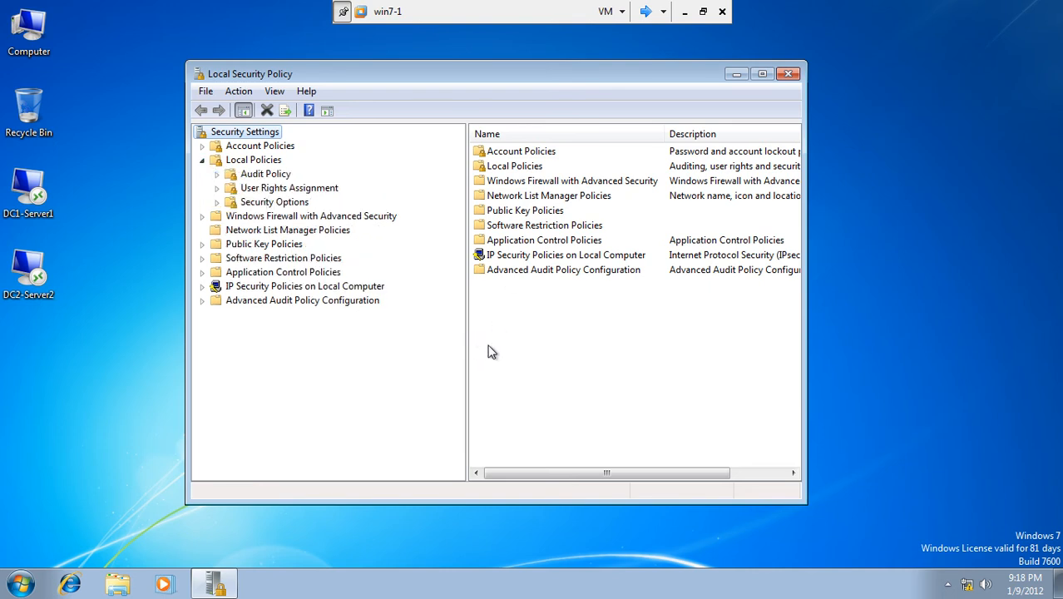
pyautogui.click(268, 163)
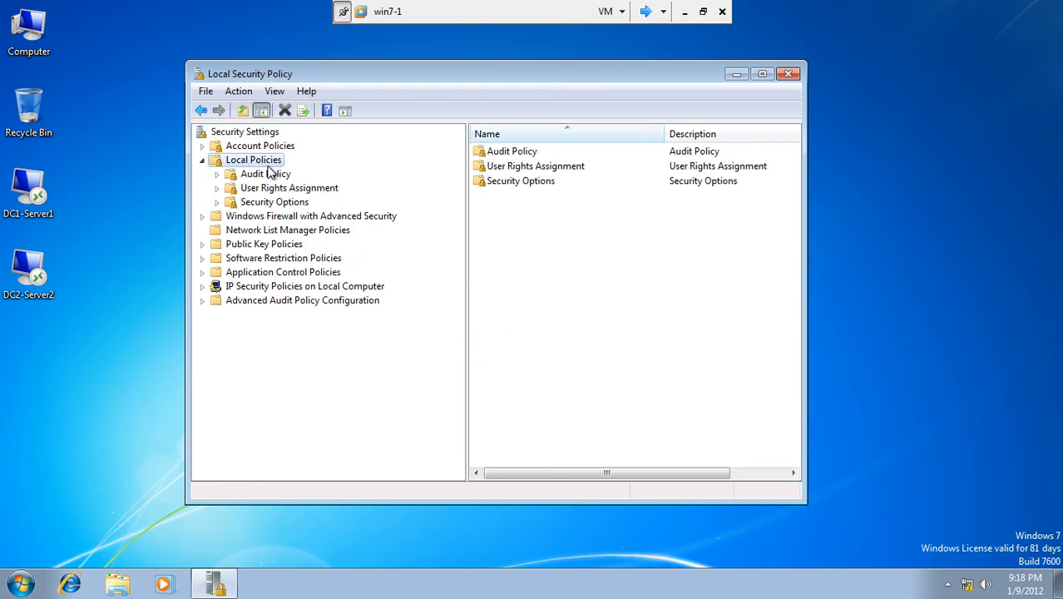
pyautogui.click(270, 174)
pyautogui.click(271, 190)
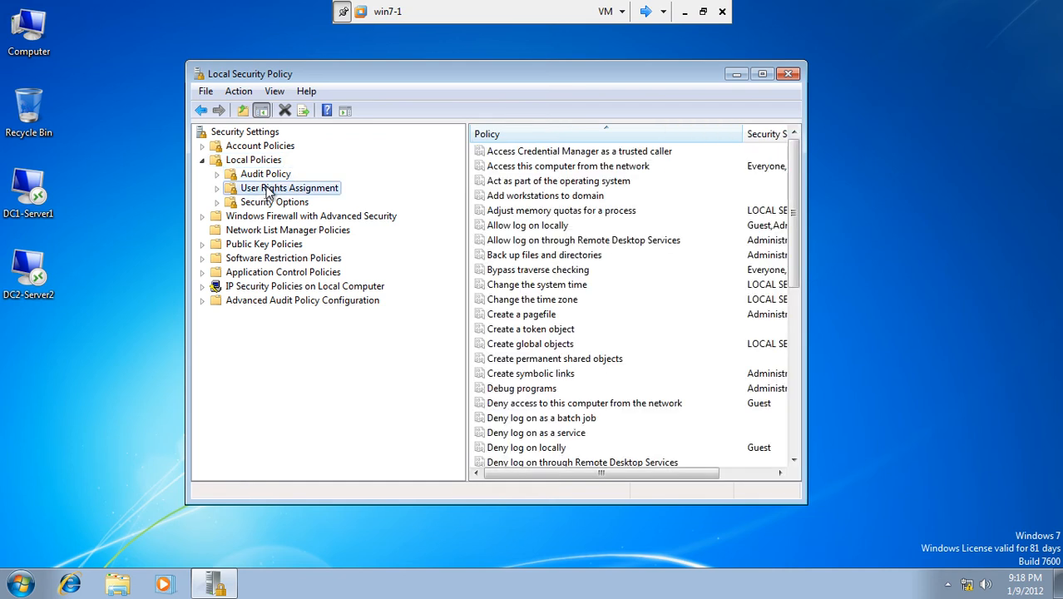
pyautogui.click(274, 203)
pyautogui.click(271, 216)
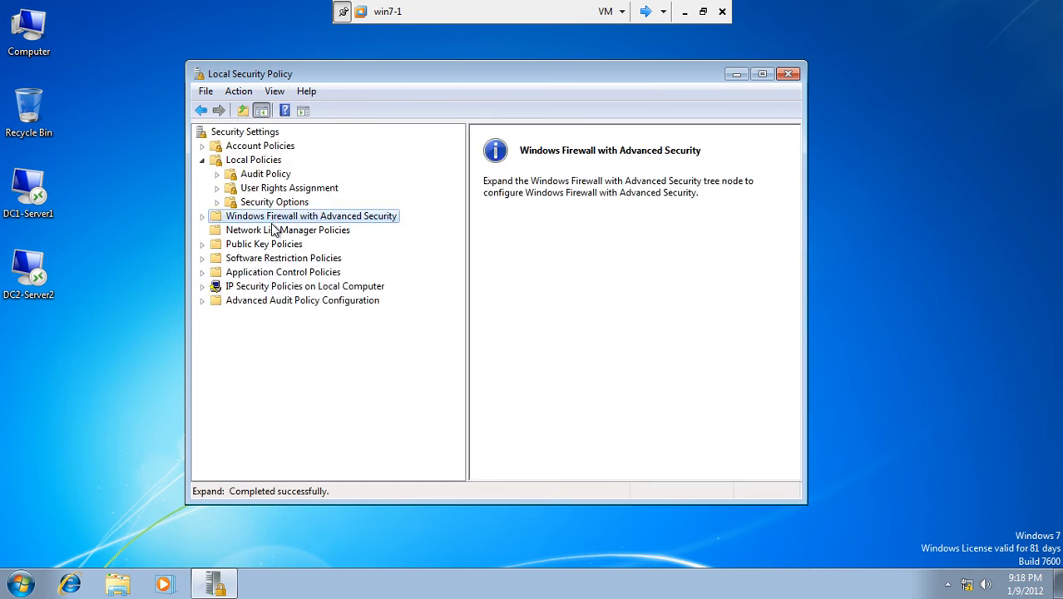
pyautogui.click(788, 74)
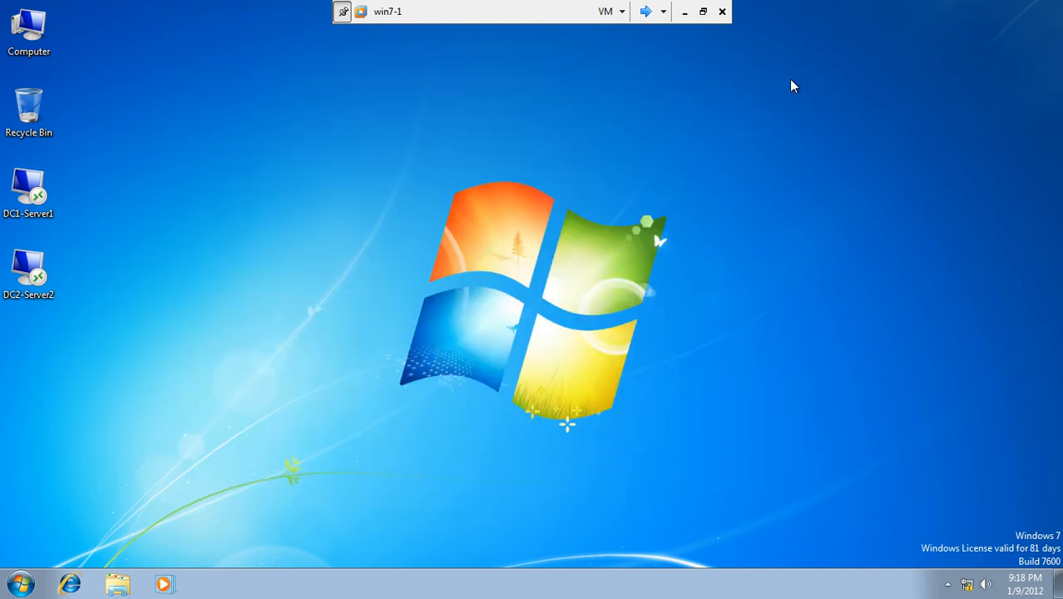
# - Return to Server1 and launch Group Policy Management from Administrative Tools
pyautogui.click(646, 12)
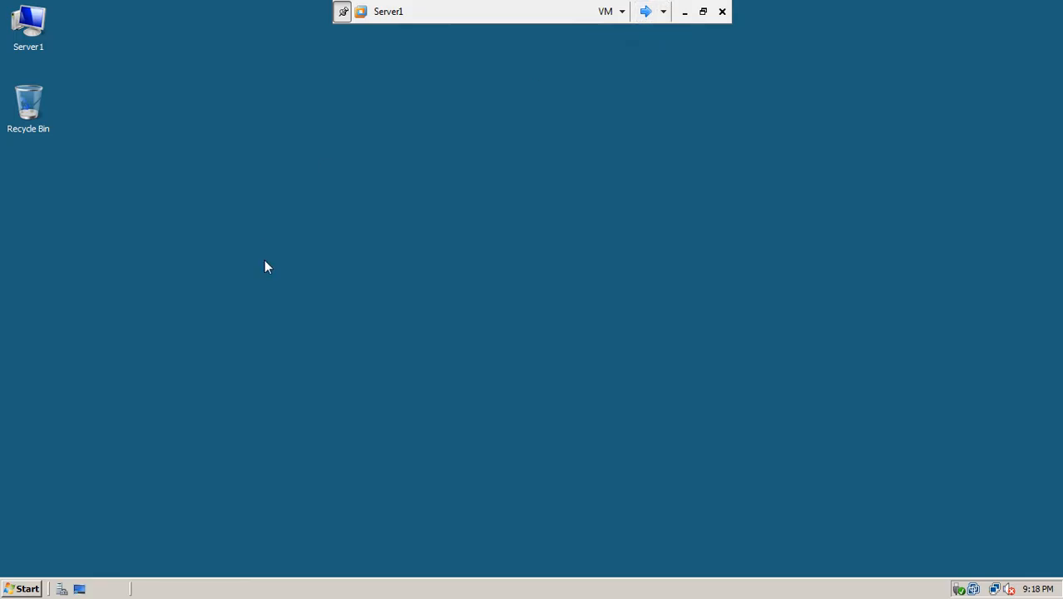
pyautogui.click(23, 590)
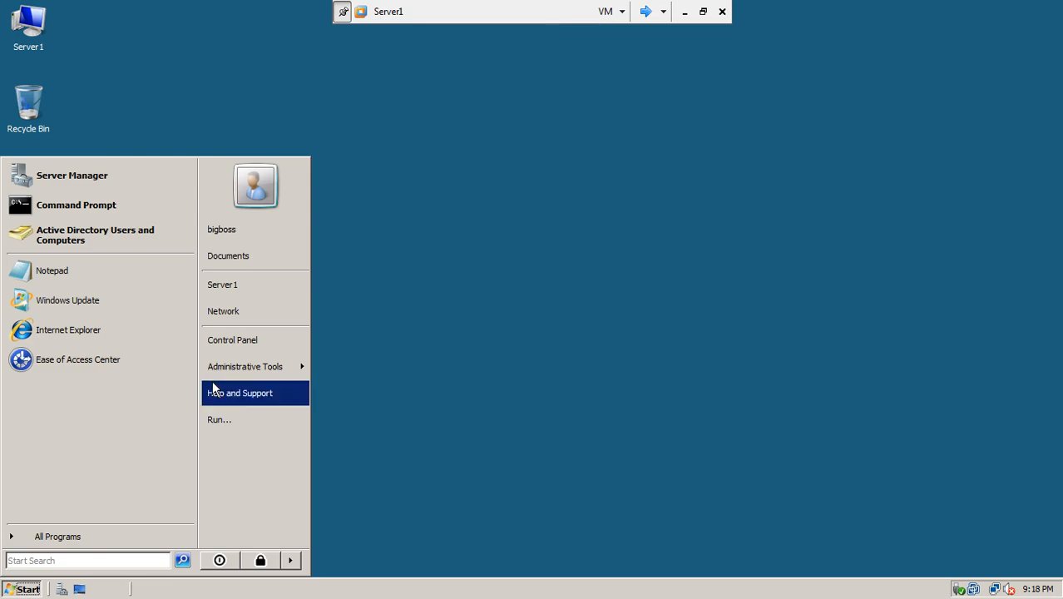
pyautogui.moveTo(255, 374)
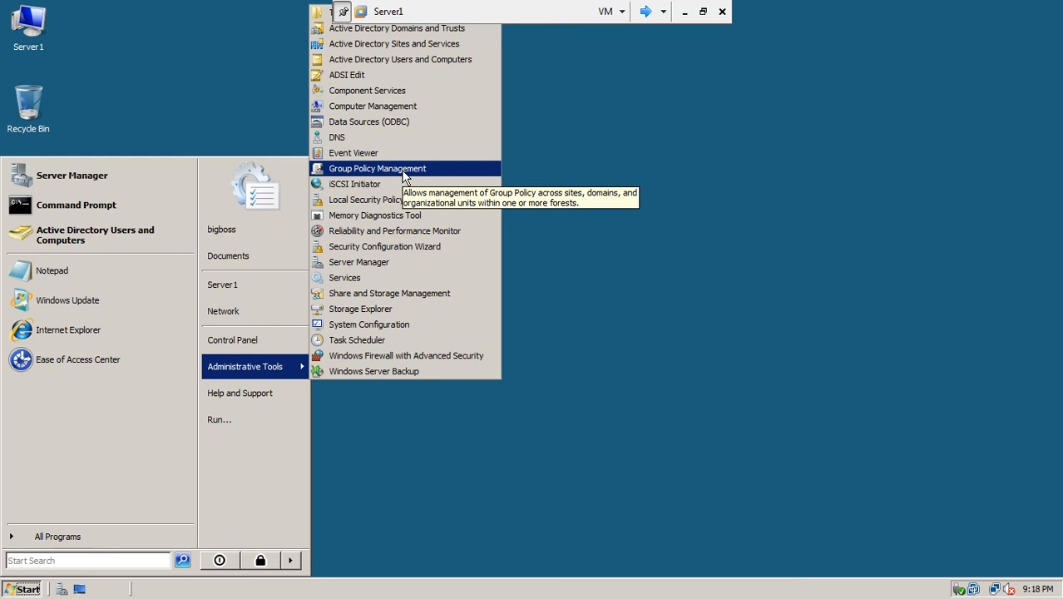
pyautogui.click(403, 171)
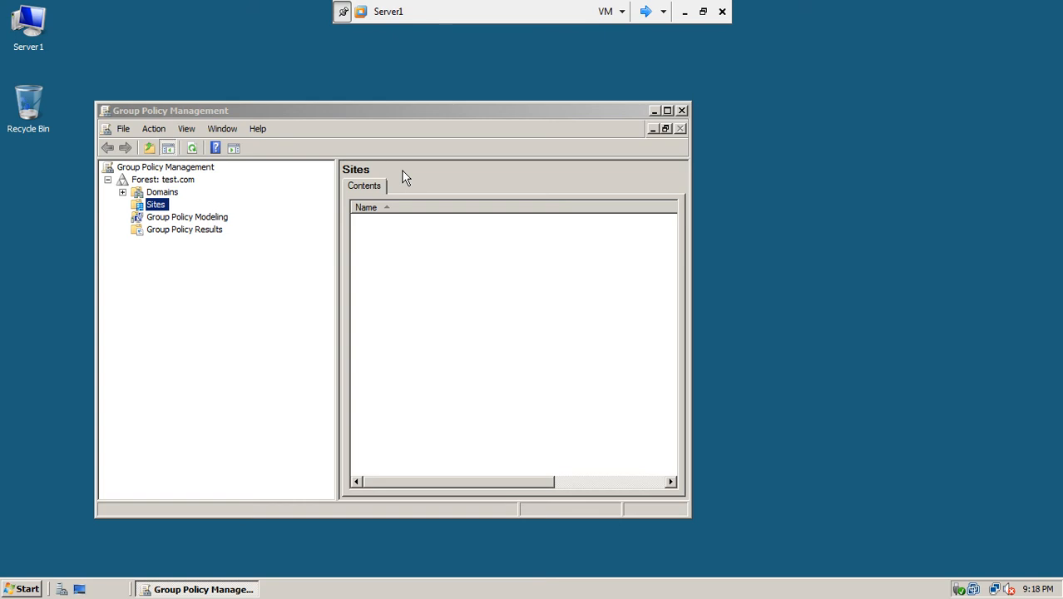
# - Maximize Group Policy Management and expand Domains, test.com, ISB and ISBUsers
pyautogui.doubleClick(431, 110)
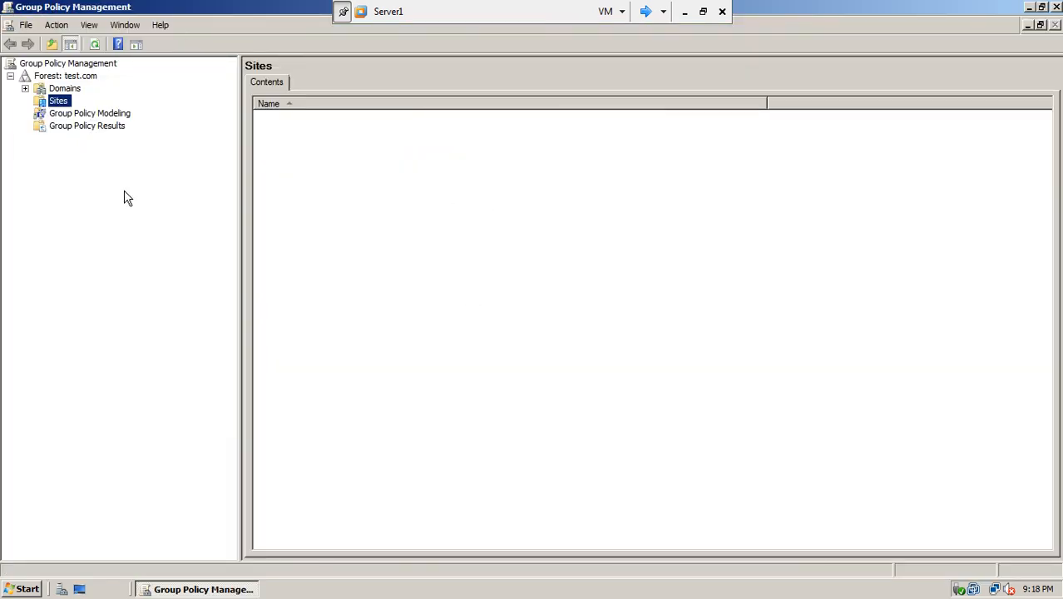
pyautogui.click(60, 90)
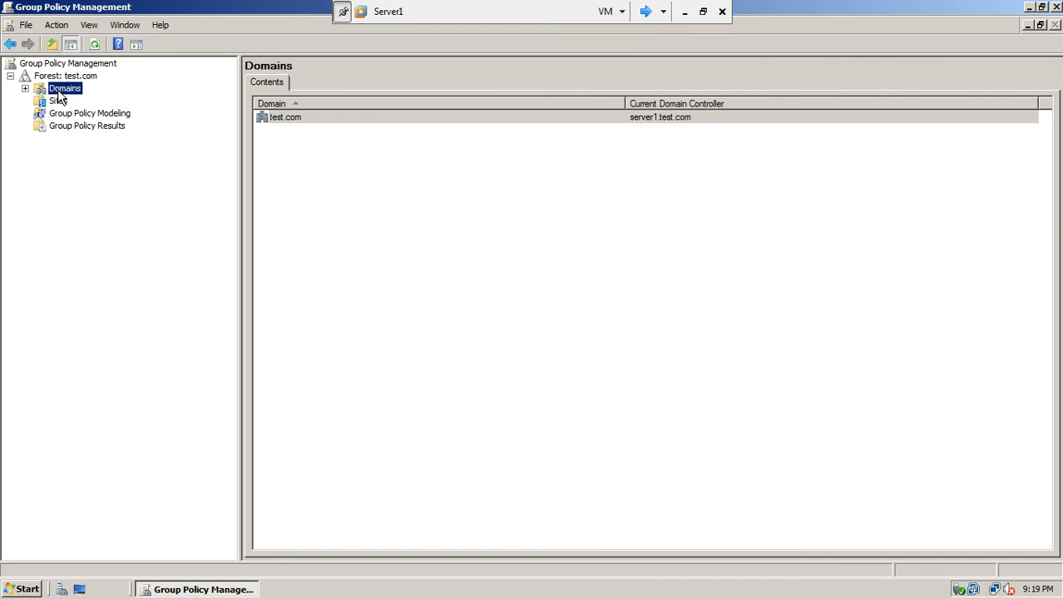
pyautogui.click(25, 89)
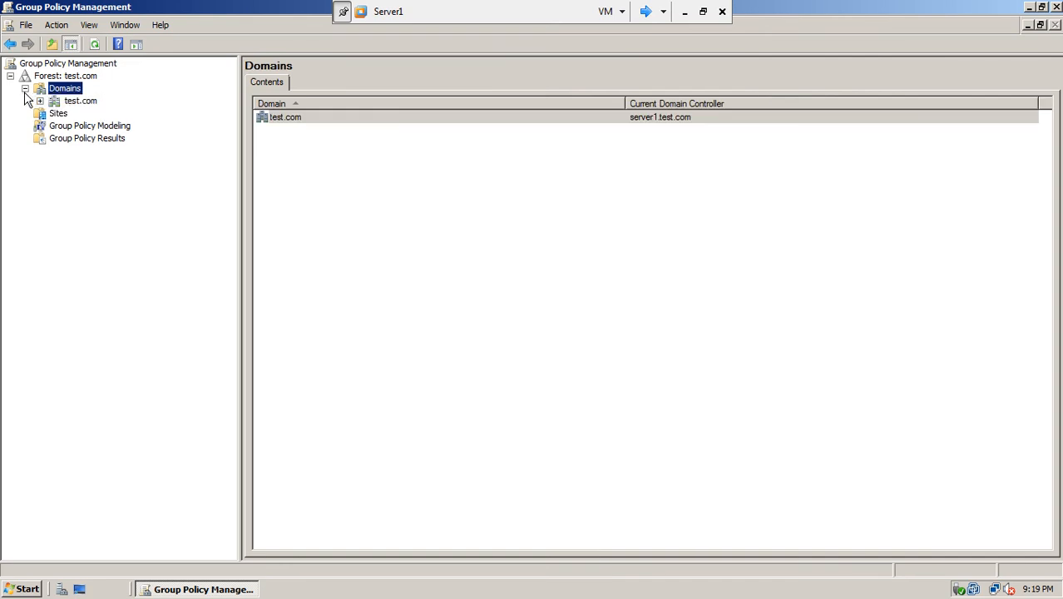
pyautogui.click(80, 103)
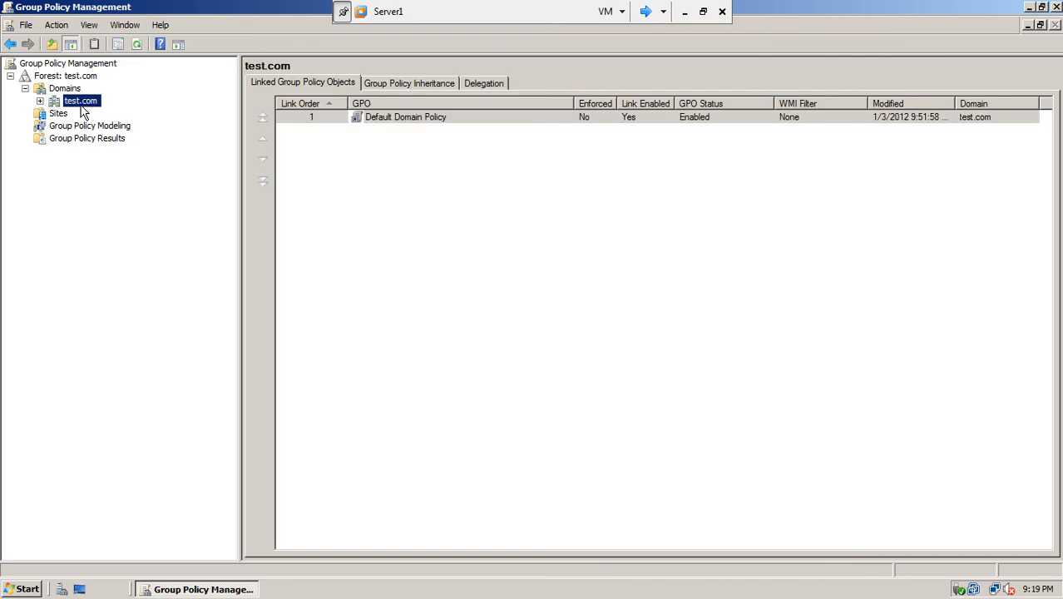
pyautogui.click(40, 101)
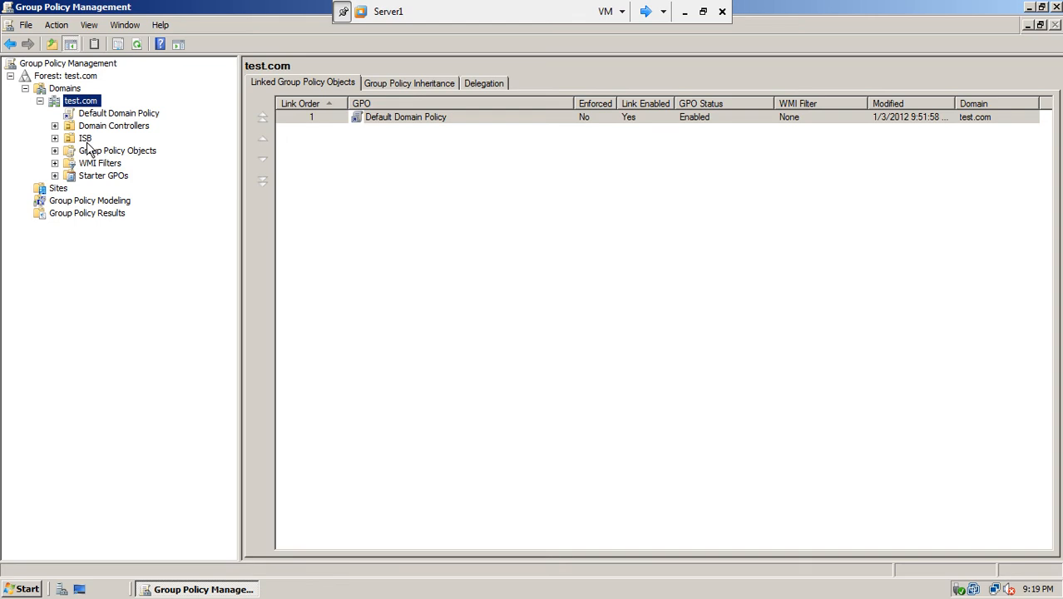
pyautogui.click(55, 139)
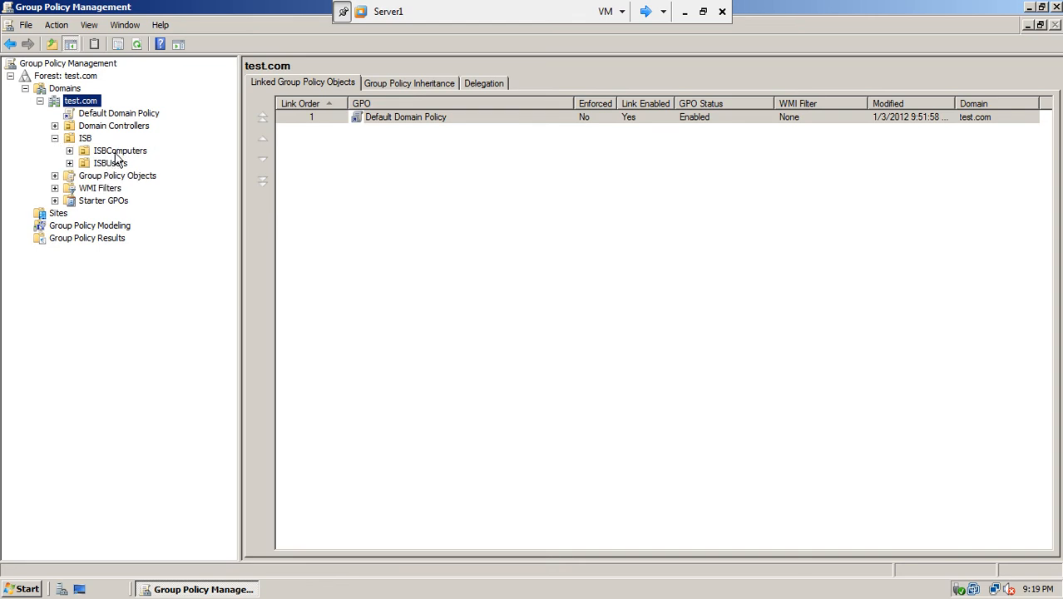
pyautogui.click(70, 164)
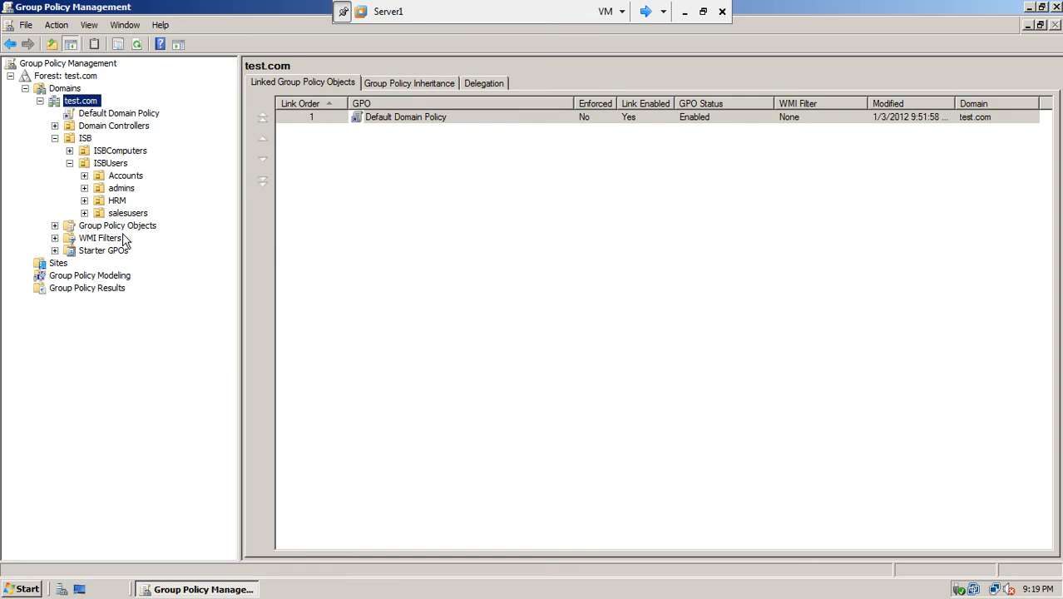
# - Check linked GPOs on Accounts, admins, HRM, salesusers and Sites, then select Default Domain Policy
pyautogui.click(133, 178)
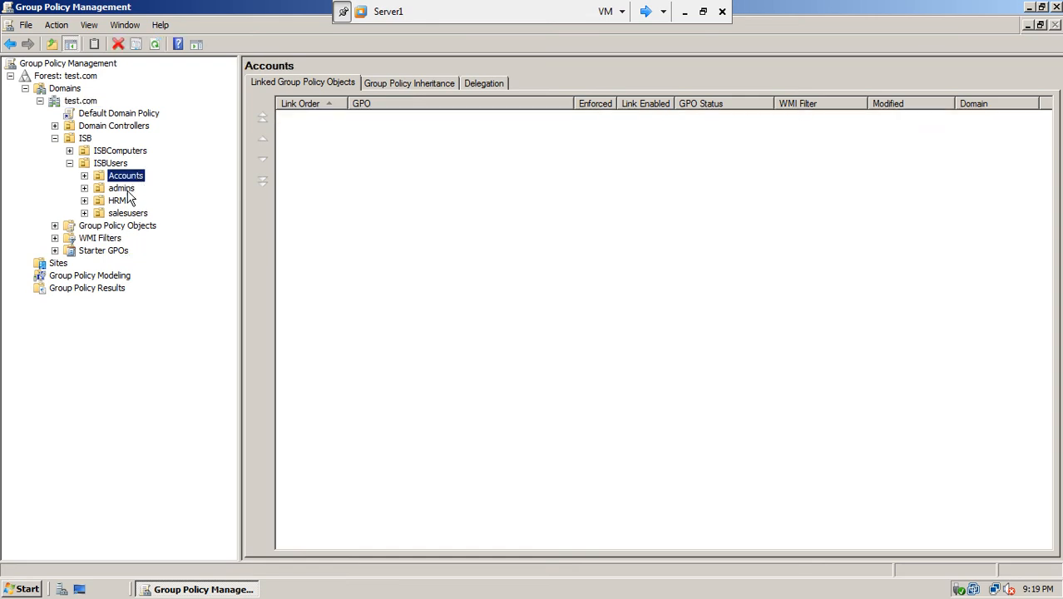
pyautogui.click(123, 189)
pyautogui.click(120, 201)
pyautogui.click(124, 214)
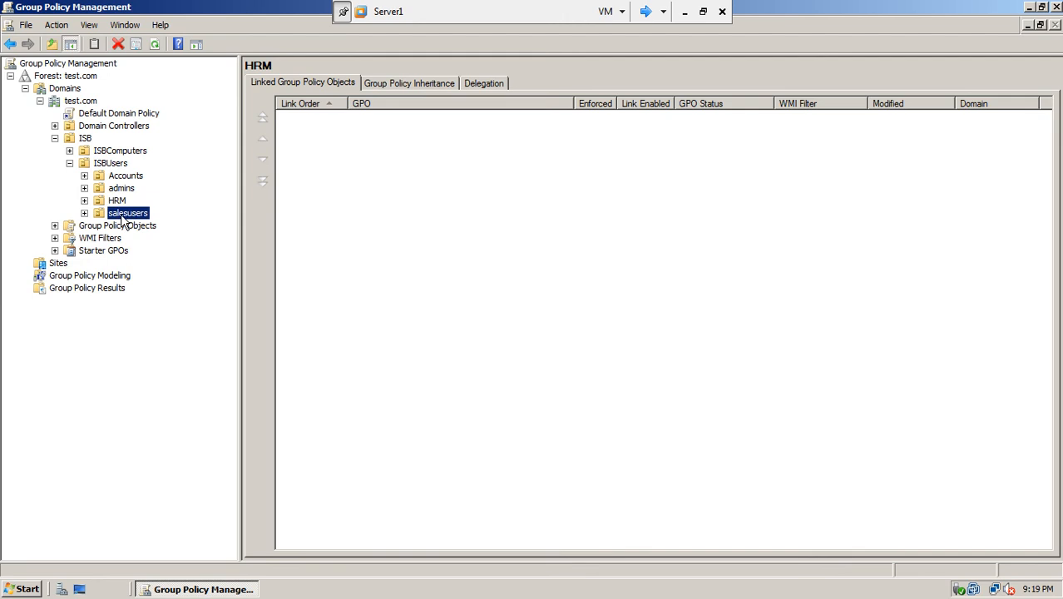
pyautogui.click(85, 213)
pyautogui.click(70, 150)
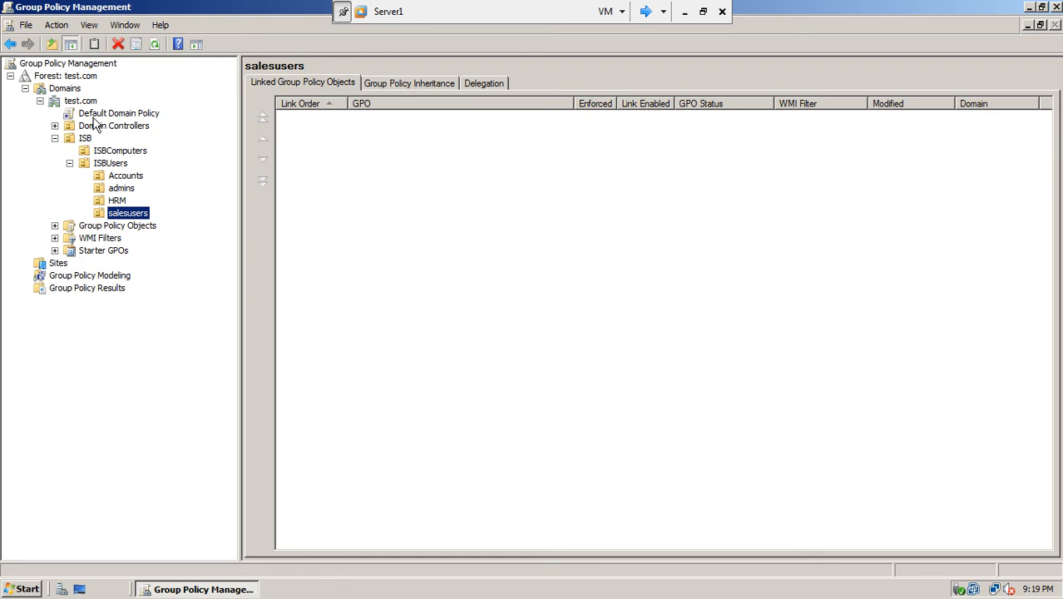
pyautogui.click(52, 265)
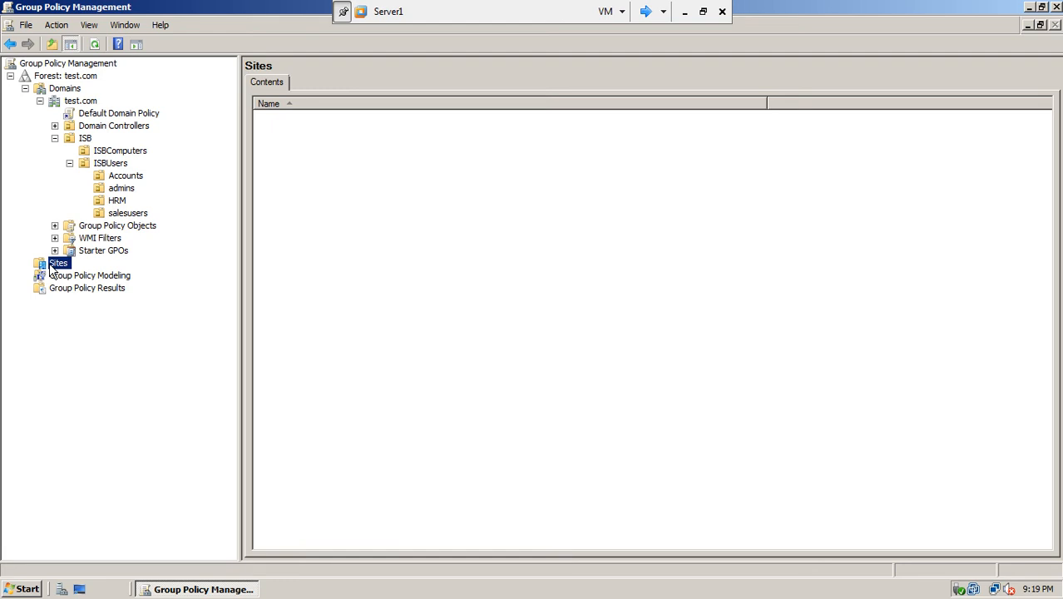
pyautogui.click(115, 116)
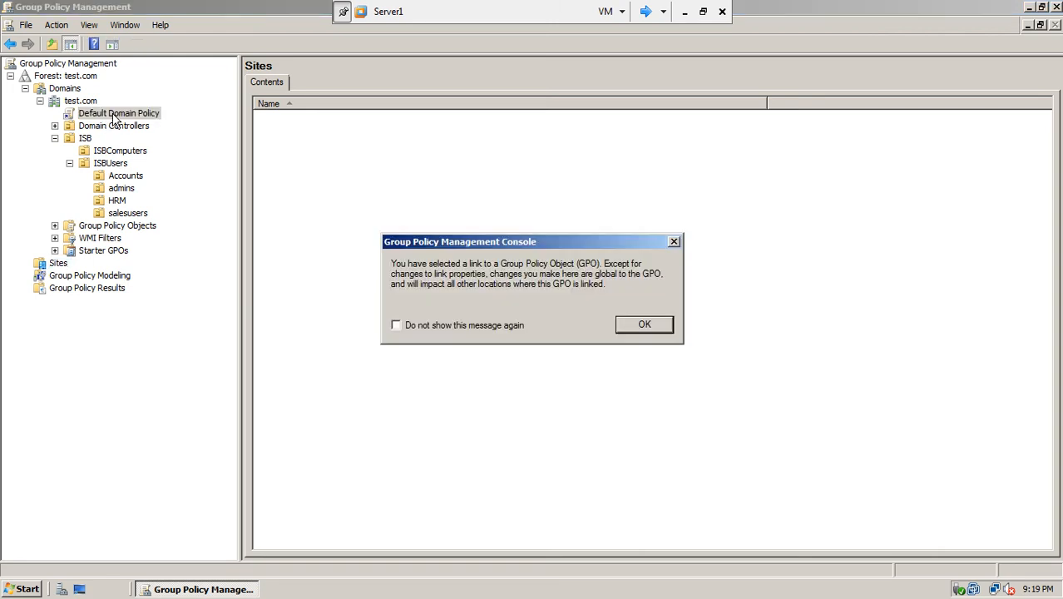
# - Permanently dismiss the GPO link warning, review the Default Domain Policy's details, and request its settings report
pyautogui.click(400, 327)
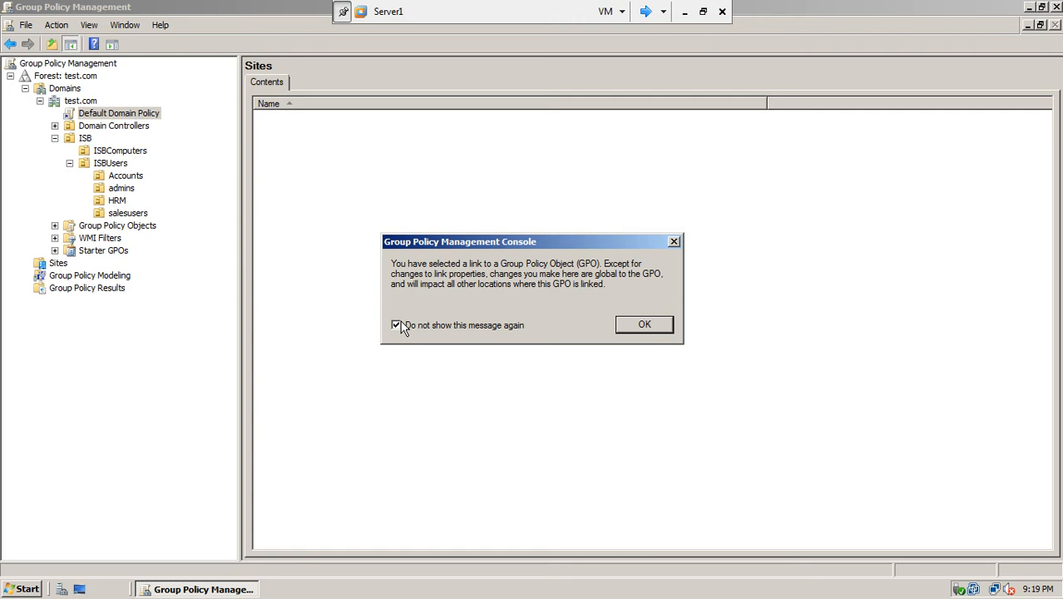
pyautogui.click(645, 326)
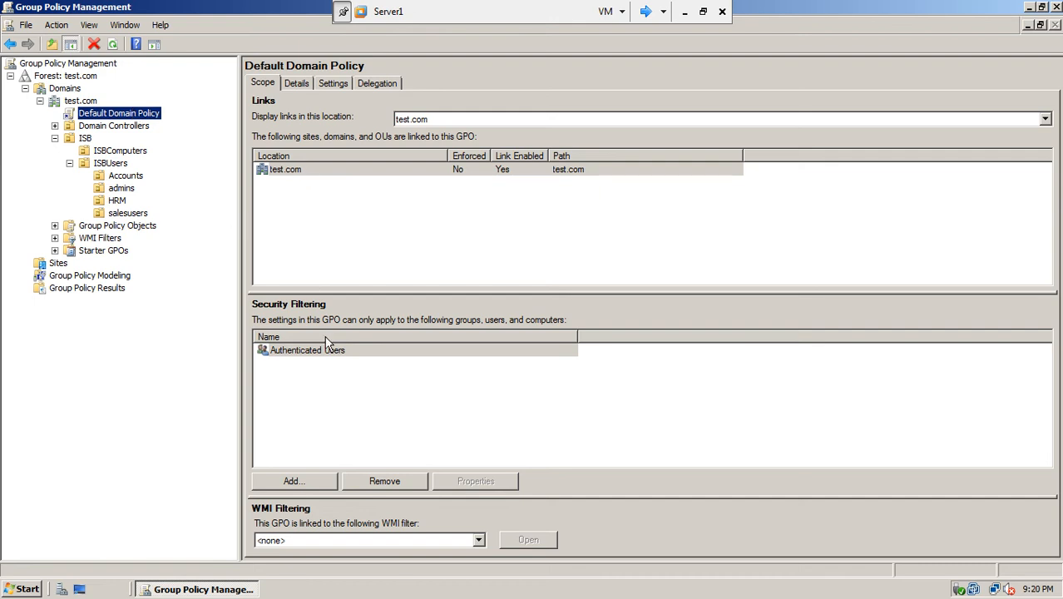
pyautogui.click(299, 85)
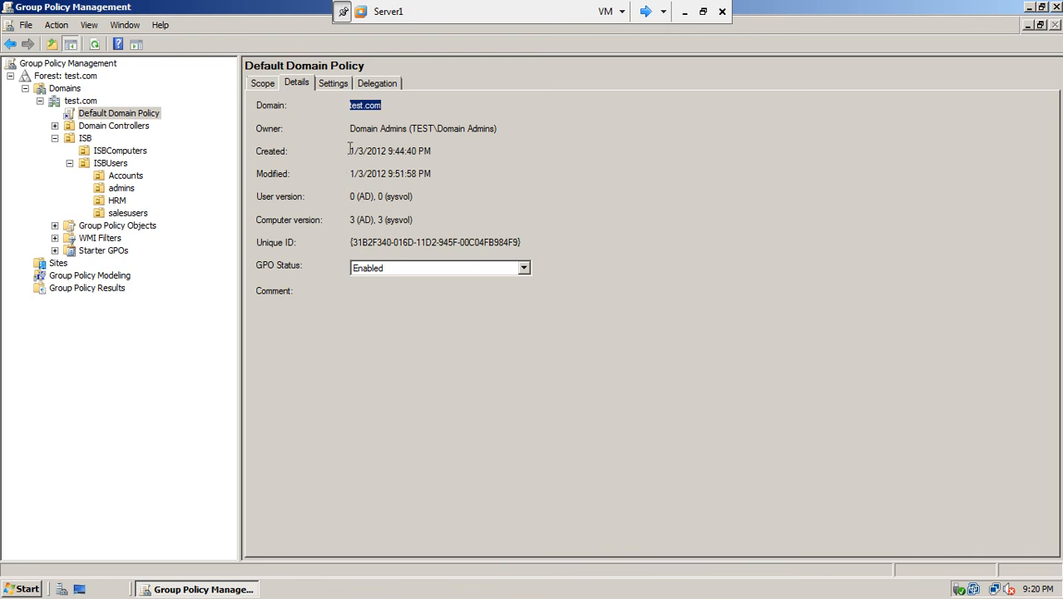
pyautogui.moveTo(349, 151); pyautogui.dragTo(433, 132)
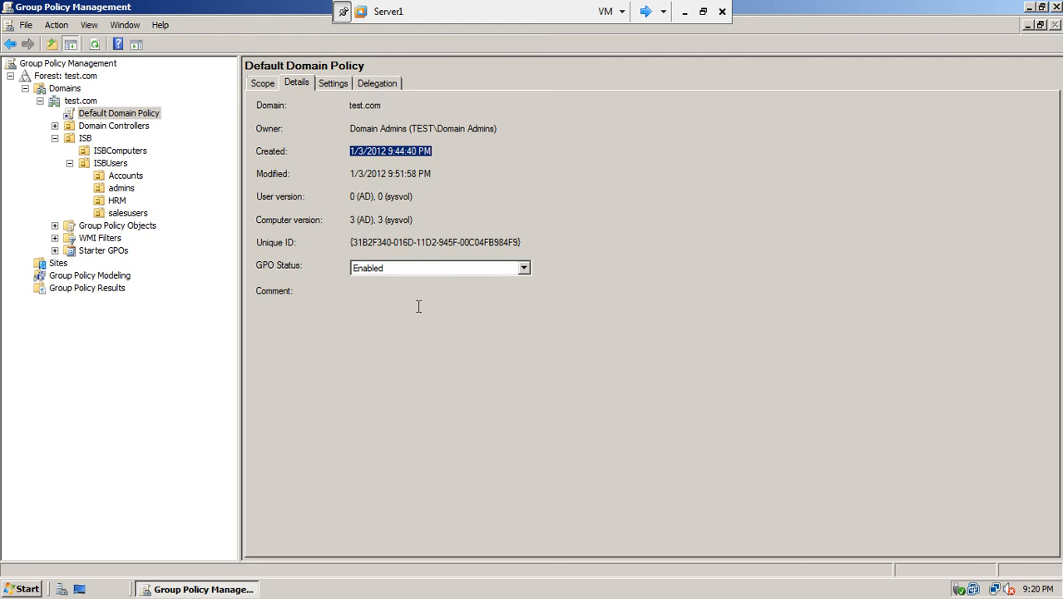
pyautogui.click(333, 84)
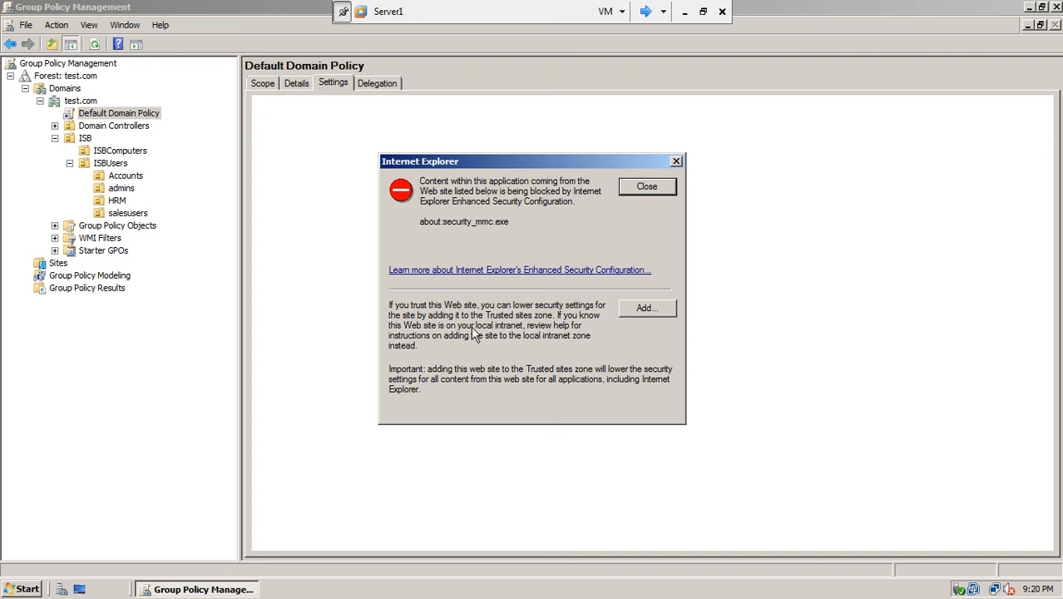
# - Add about:security_mmc.exe to Internet Explorer's trusted sites so the settings report loads
pyautogui.click(630, 308)
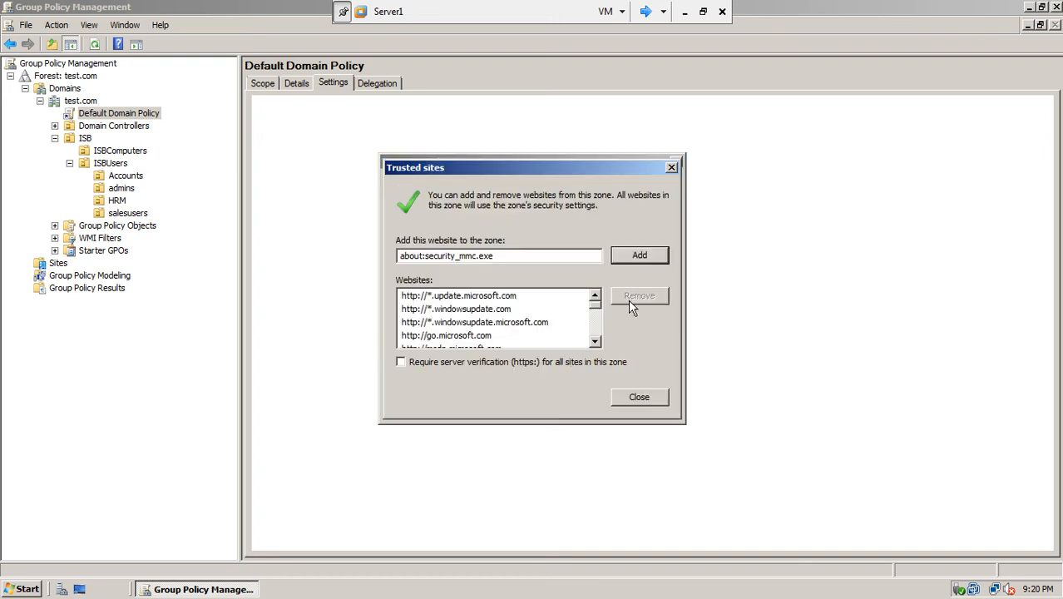
pyautogui.click(636, 256)
pyautogui.click(634, 400)
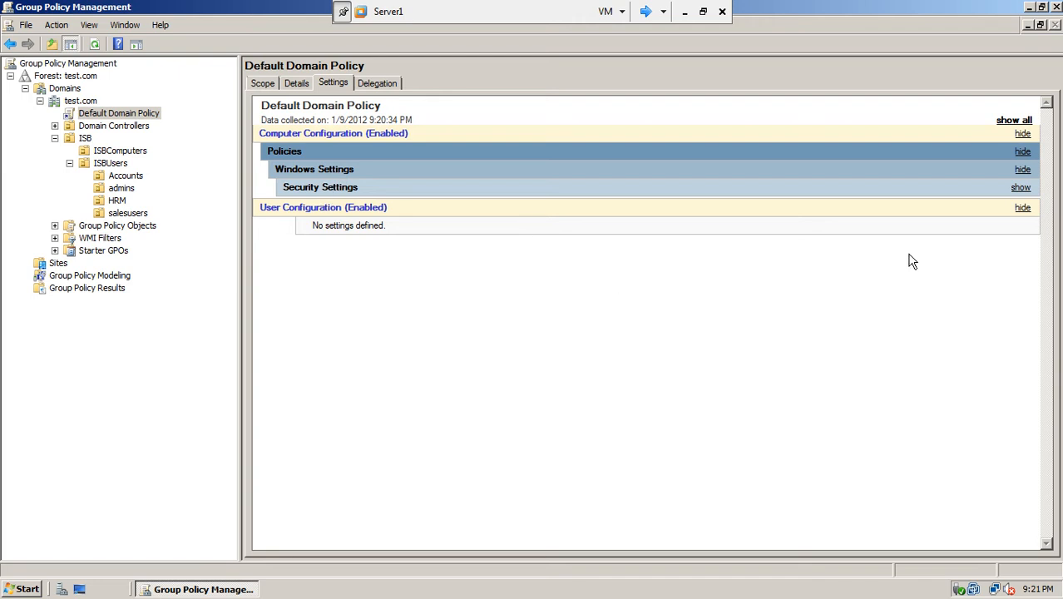
# - Expand Security Settings, then show and collapse the Password Policy and Account Lockout Policy details
pyautogui.click(1020, 188)
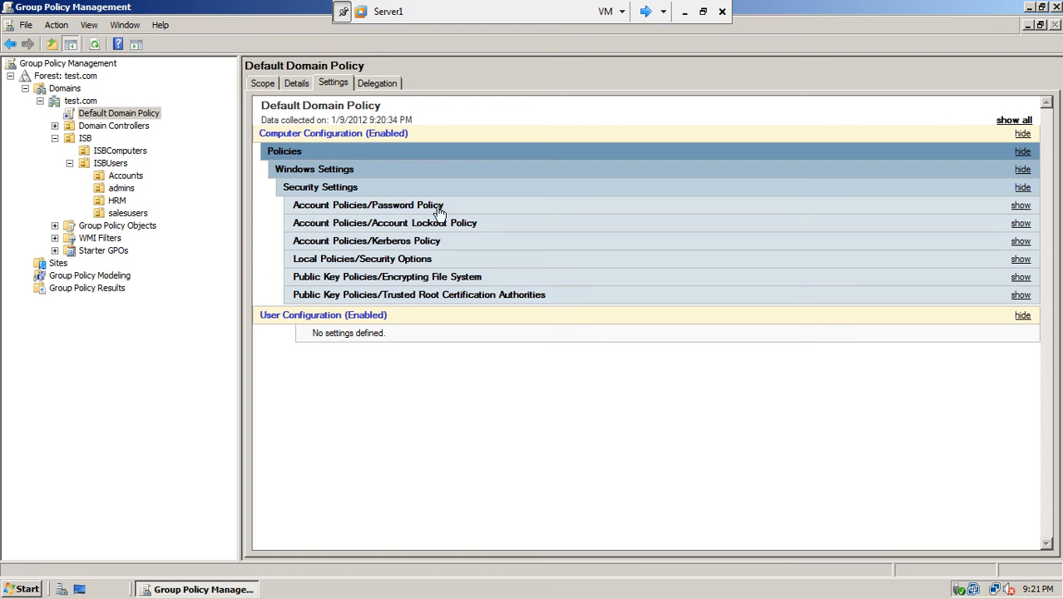
pyautogui.click(1025, 209)
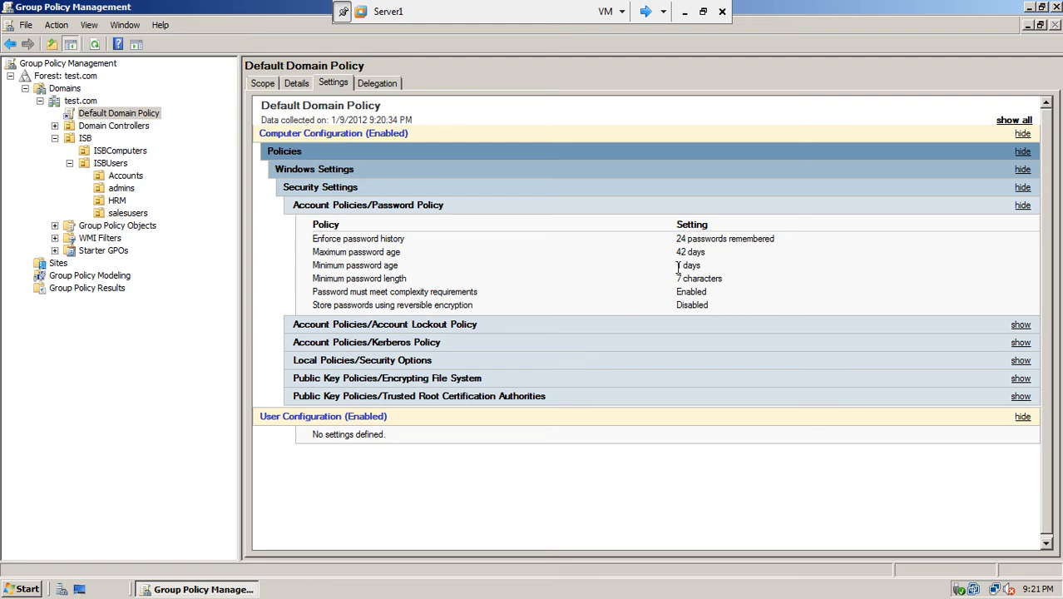
pyautogui.click(442, 328)
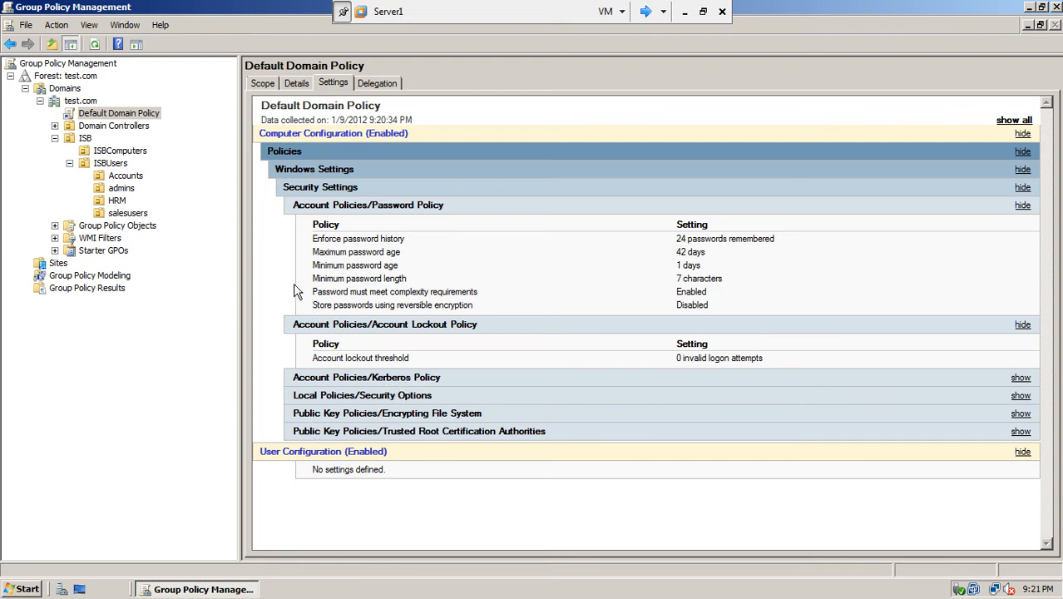
pyautogui.click(1021, 207)
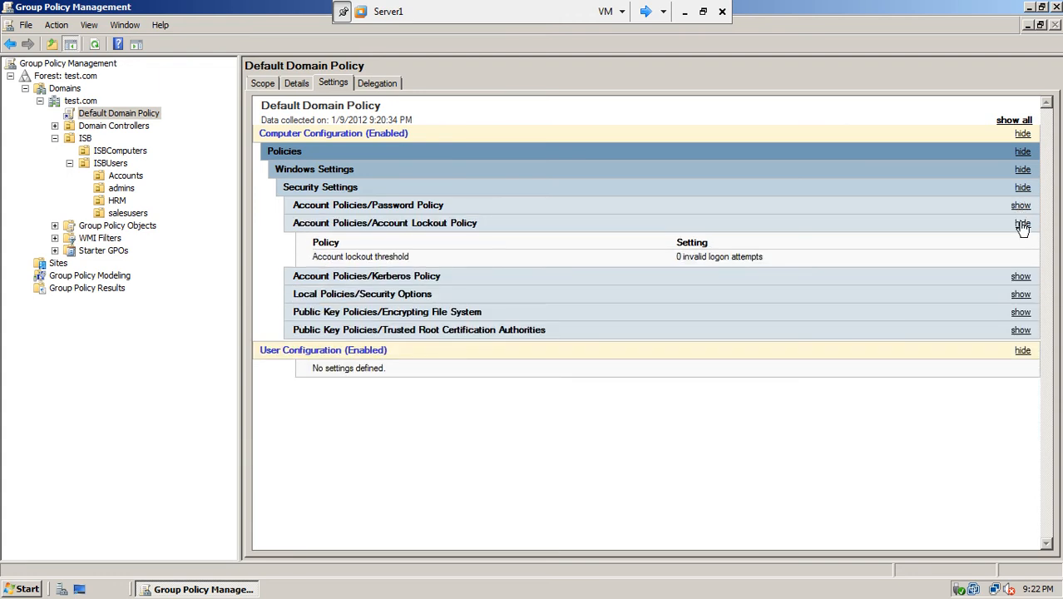
pyautogui.click(1023, 225)
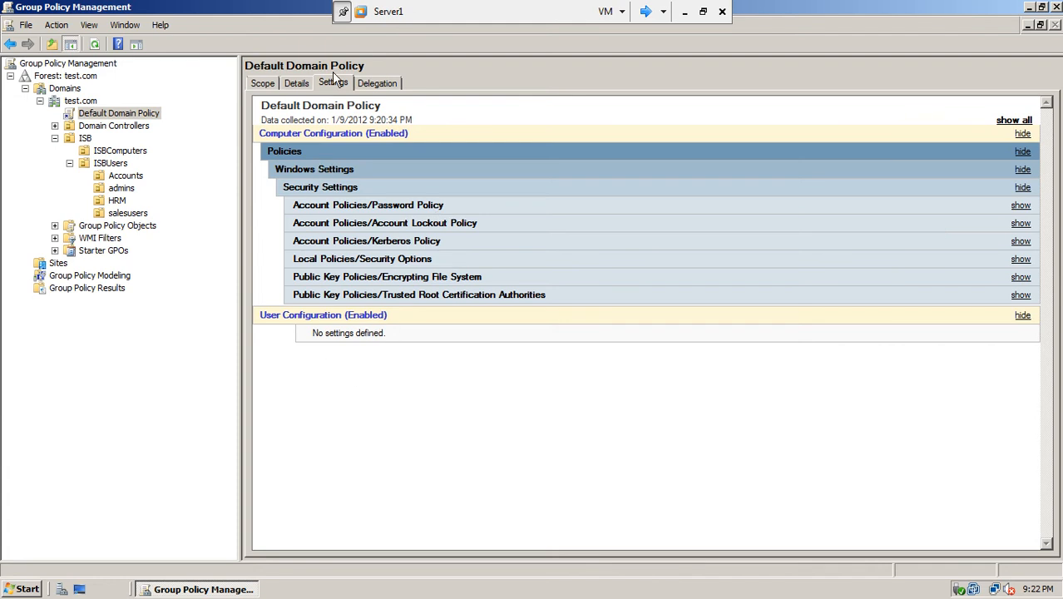
# - Review the Delegation entries: Domain Admins, Enterprise Admins, SYSTEM and Authenticated Users
pyautogui.click(367, 87)
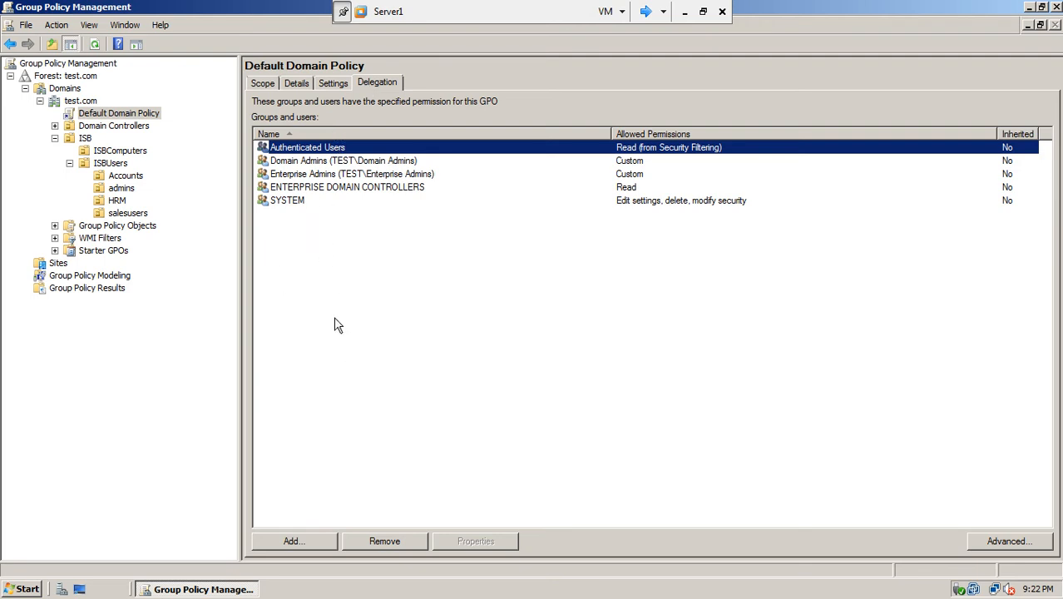
pyautogui.click(298, 163)
pyautogui.click(298, 173)
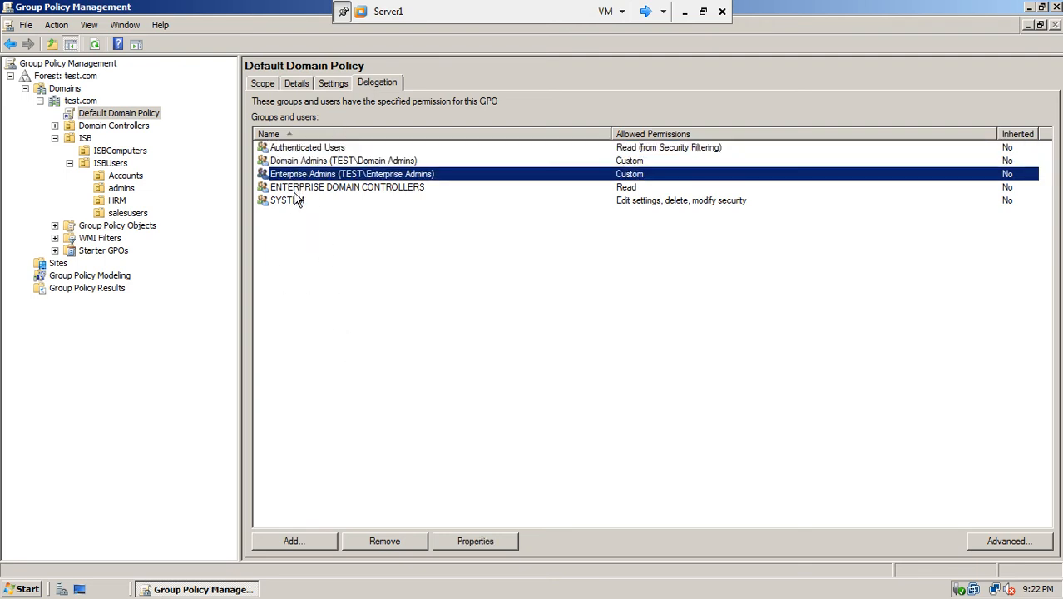
pyautogui.click(297, 201)
pyautogui.click(313, 151)
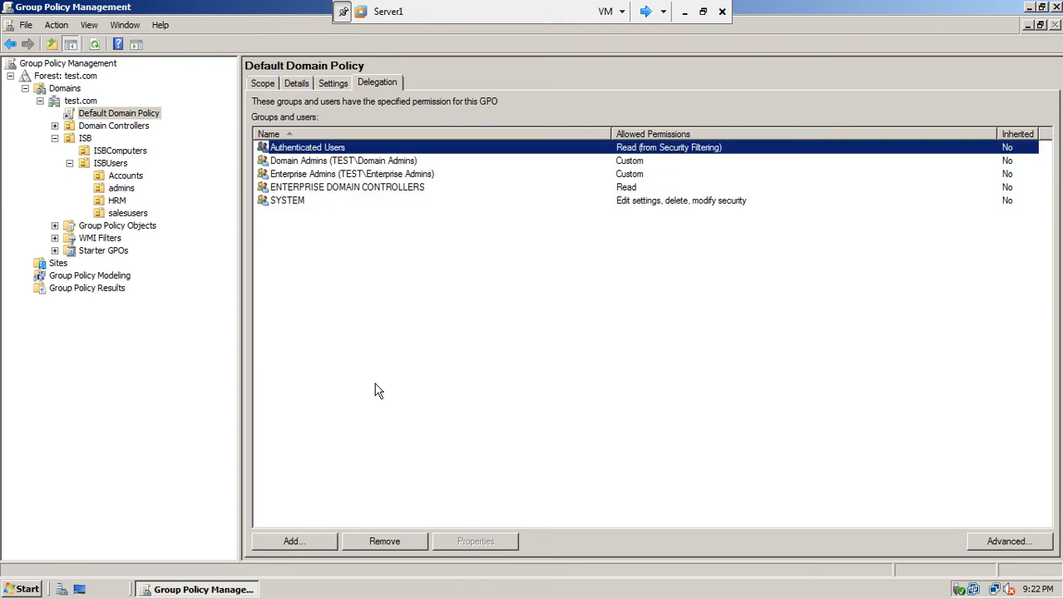
# - Browse test.com, ISBUsers and the Accounts OU to see their linked GPOs
pyautogui.click(84, 103)
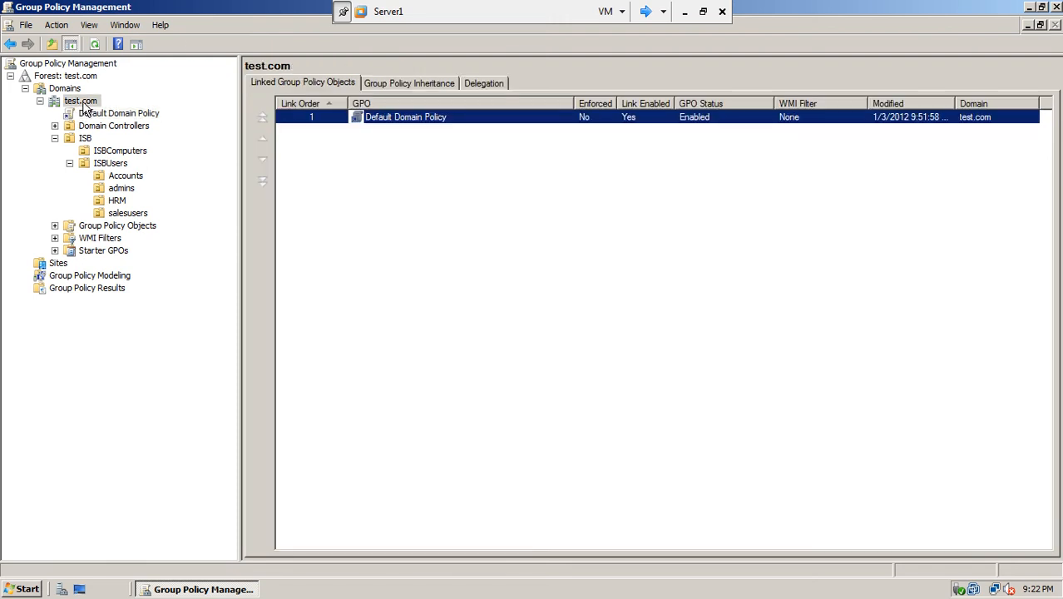
pyautogui.click(125, 166)
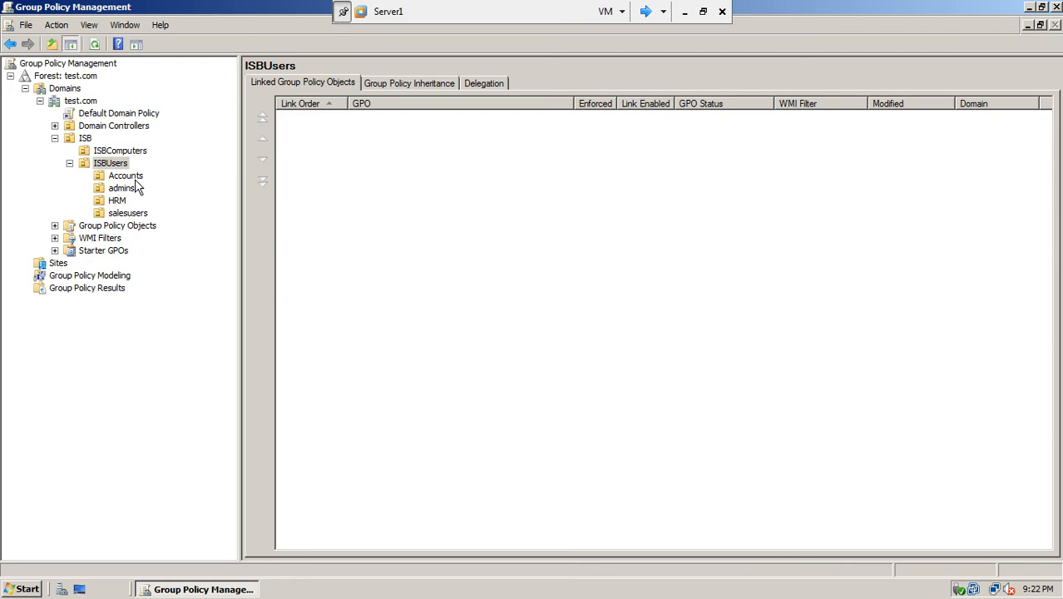
pyautogui.click(126, 176)
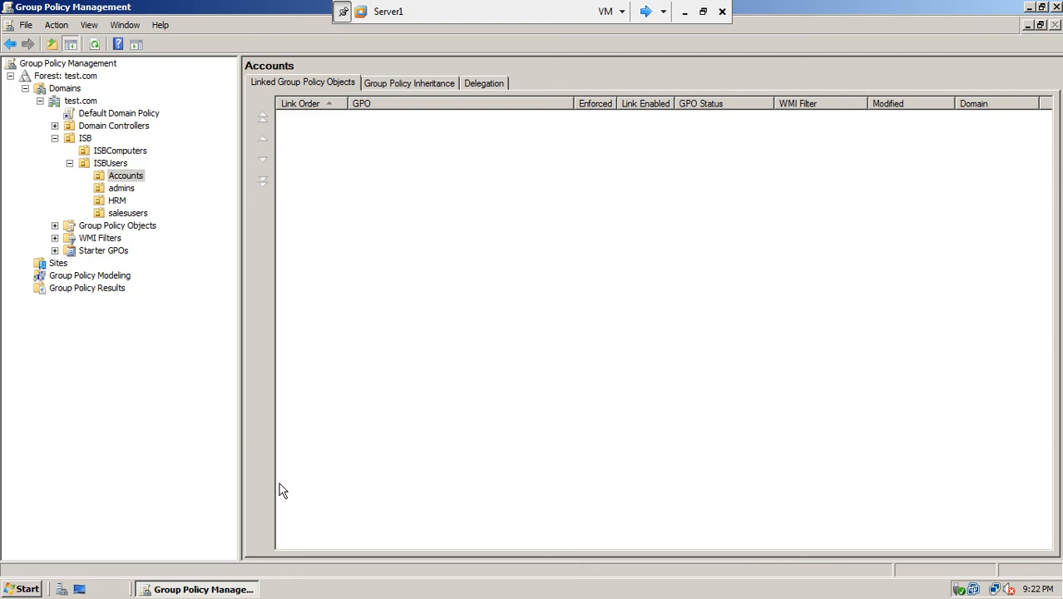
# - Restore Group Policy Management and launch Active Directory Users and Computers beside it
pyautogui.click(1042, 7)
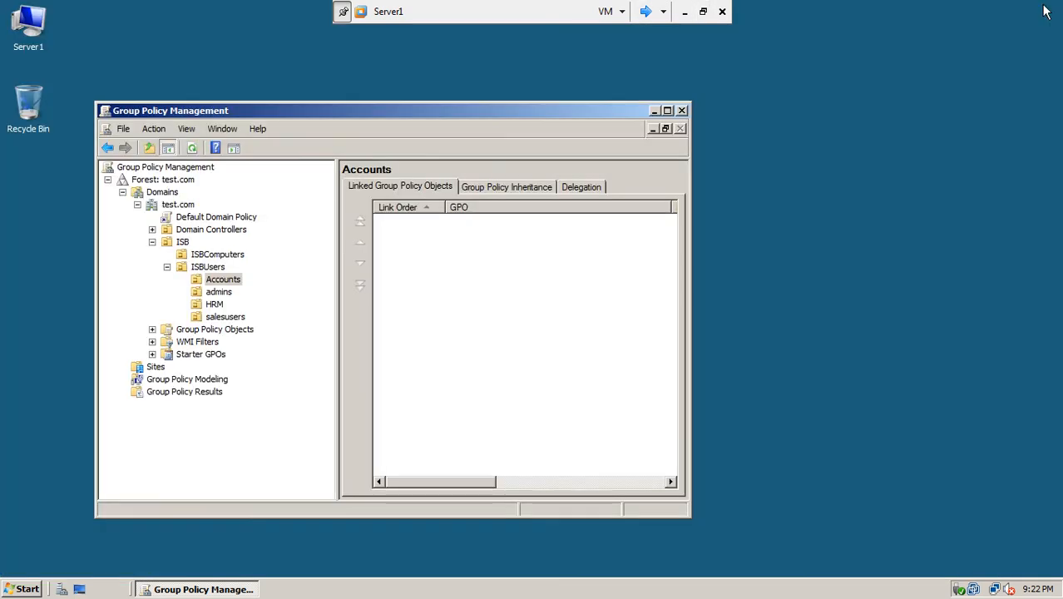
pyautogui.moveTo(520, 113); pyautogui.dragTo(801, 75)
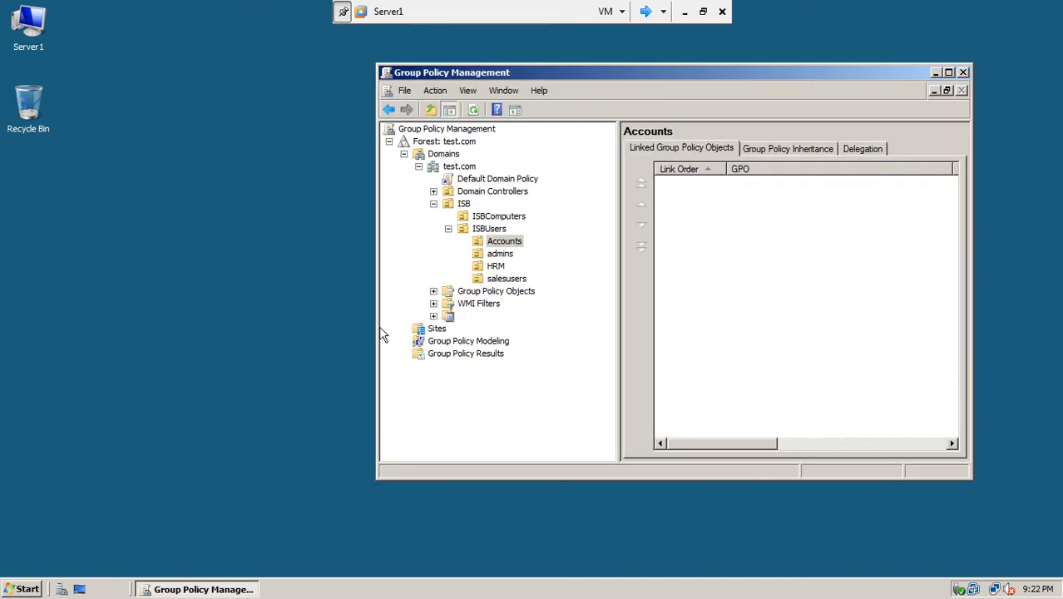
pyautogui.click(28, 589)
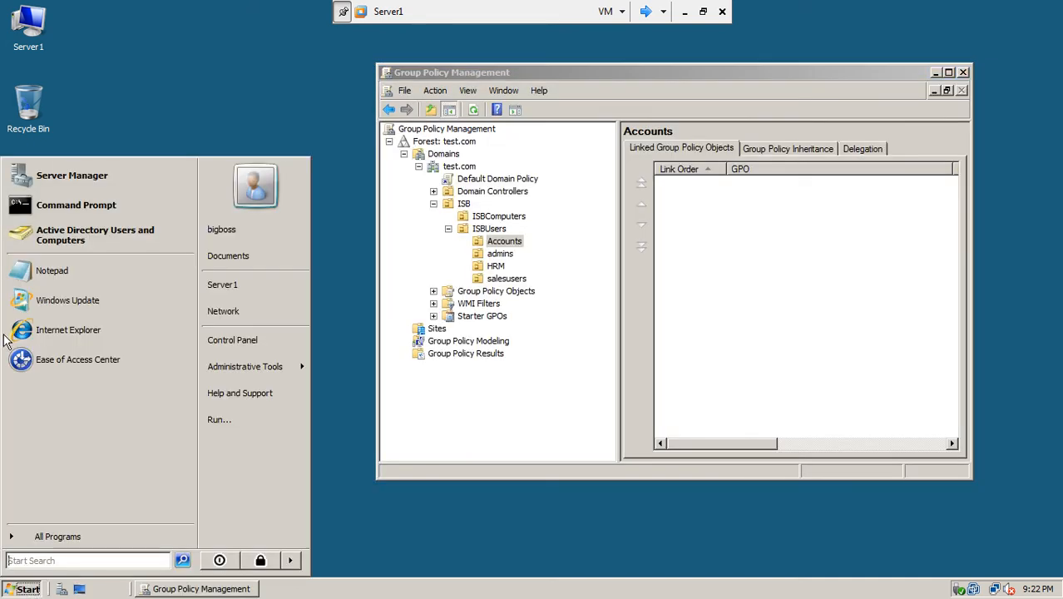
pyautogui.click(90, 235)
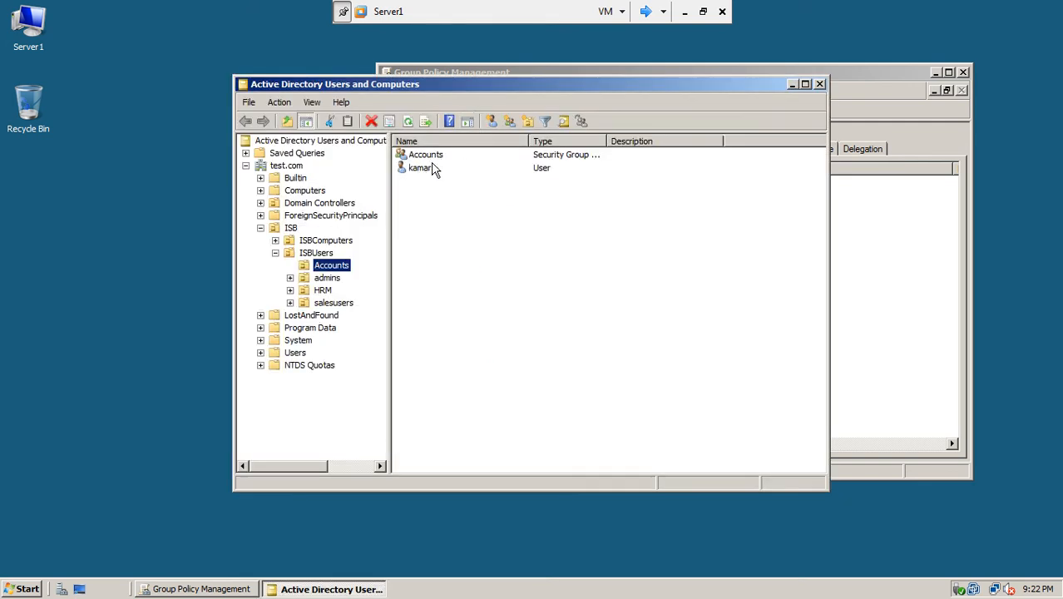
pyautogui.moveTo(489, 89); pyautogui.dragTo(279, 126)
# - Select the user account in the Accounts OU, then minimize Active Directory Users and Computers
pyautogui.click(601, 73)
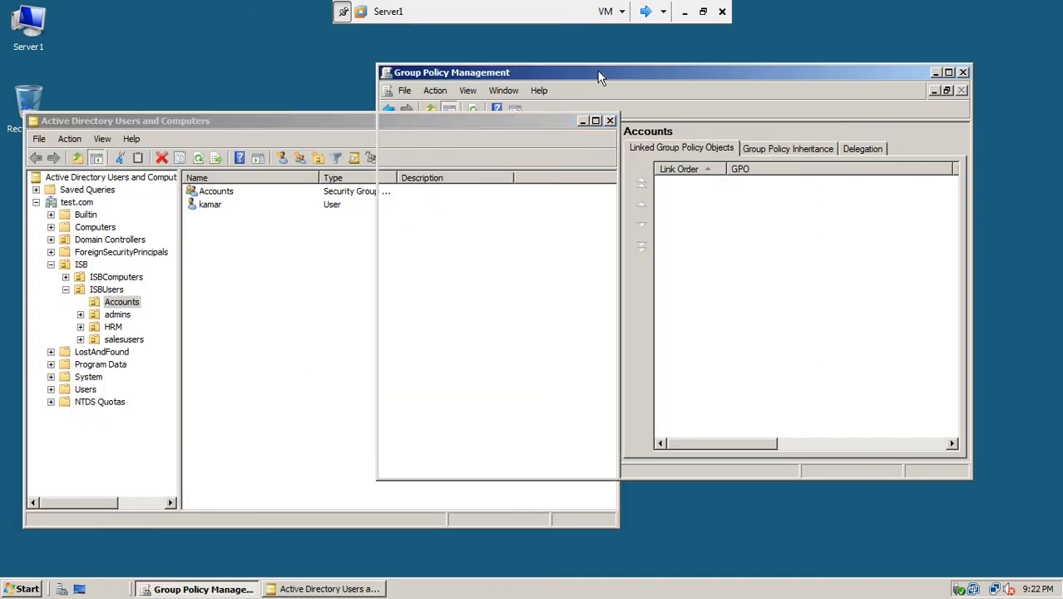
pyautogui.click(197, 208)
pyautogui.click(200, 206)
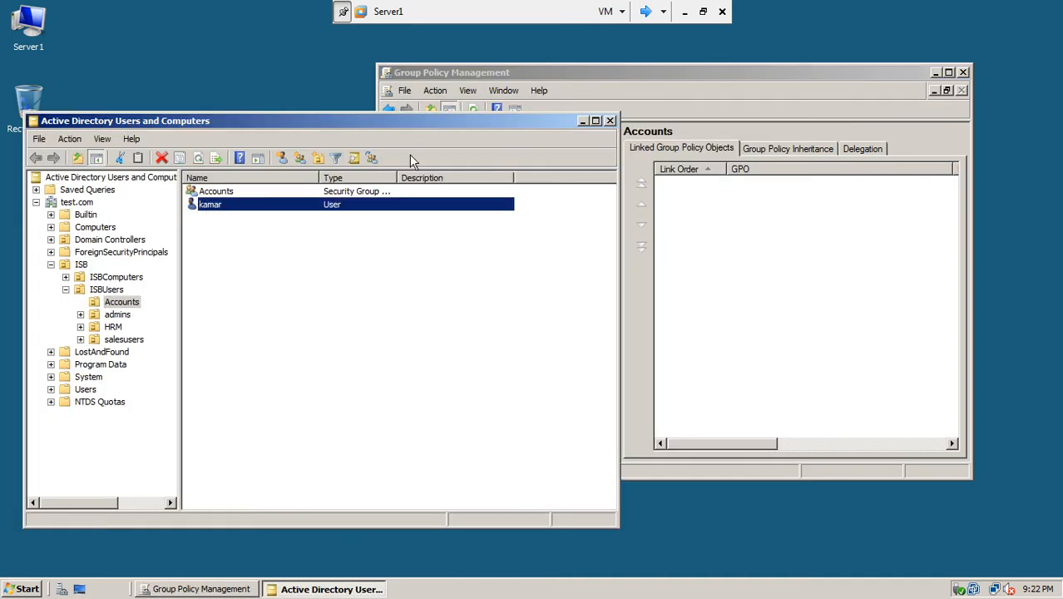
pyautogui.click(584, 121)
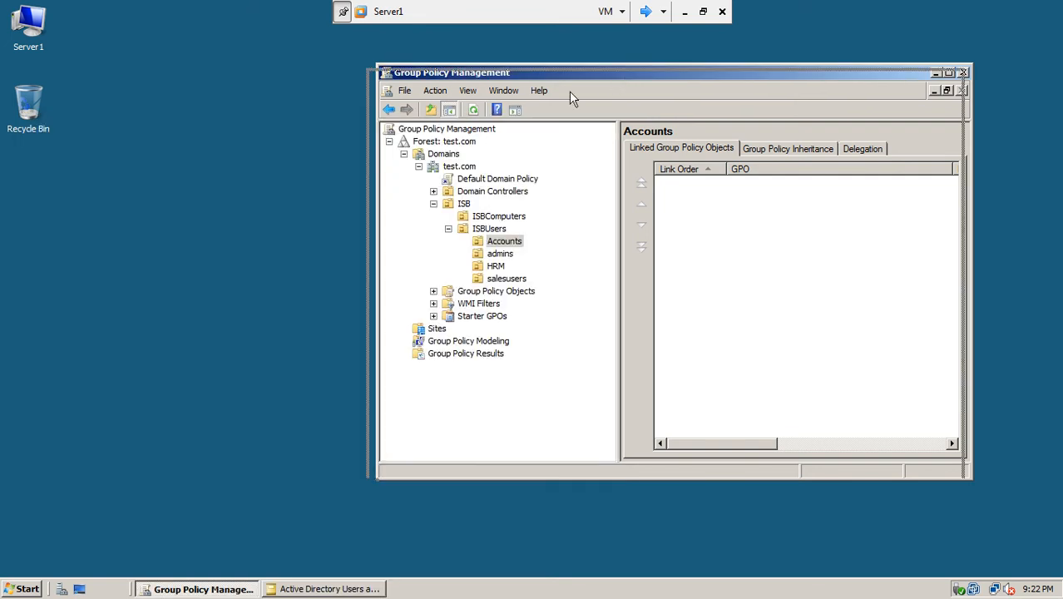
pyautogui.moveTo(621, 72); pyautogui.dragTo(386, 98)
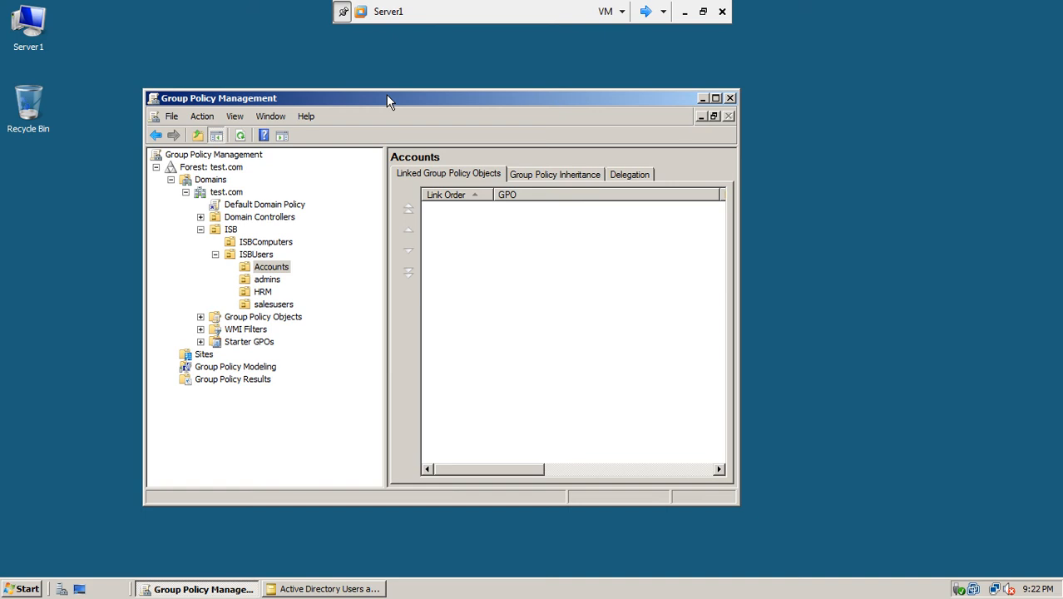
# - Check the Accounts OU's actions, expand Group Policy Objects, and view the Default Domain Policy's scope
pyautogui.click(276, 269)
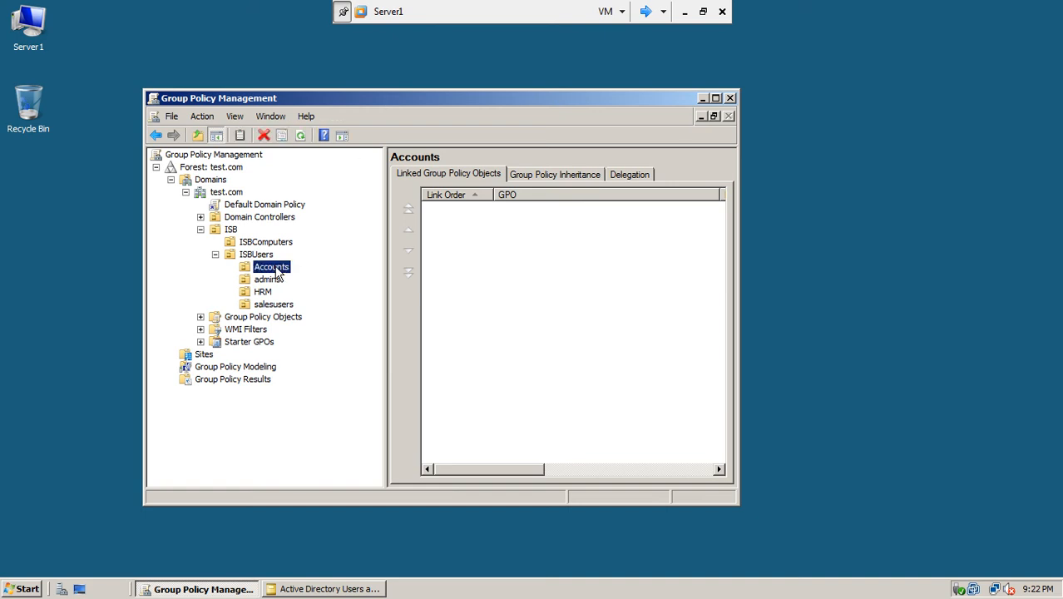
pyautogui.rightClick(278, 275)
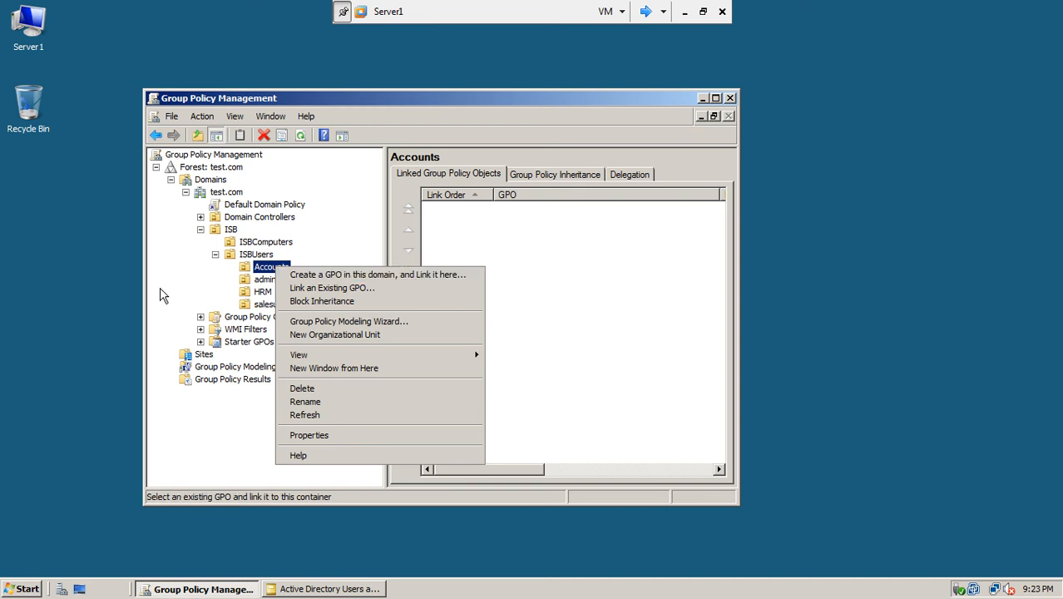
pyautogui.click(201, 318)
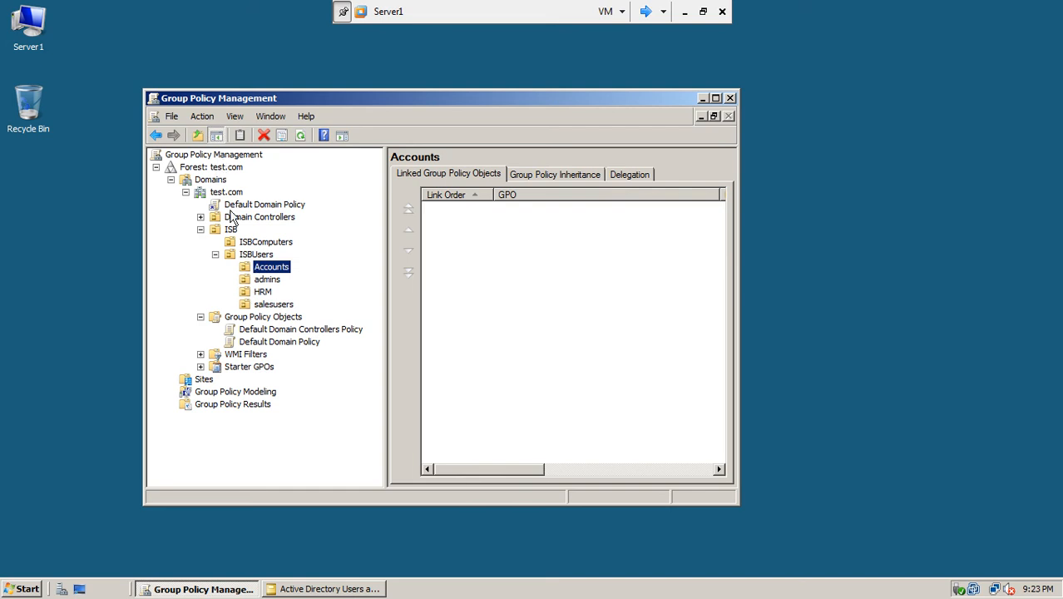
pyautogui.click(221, 204)
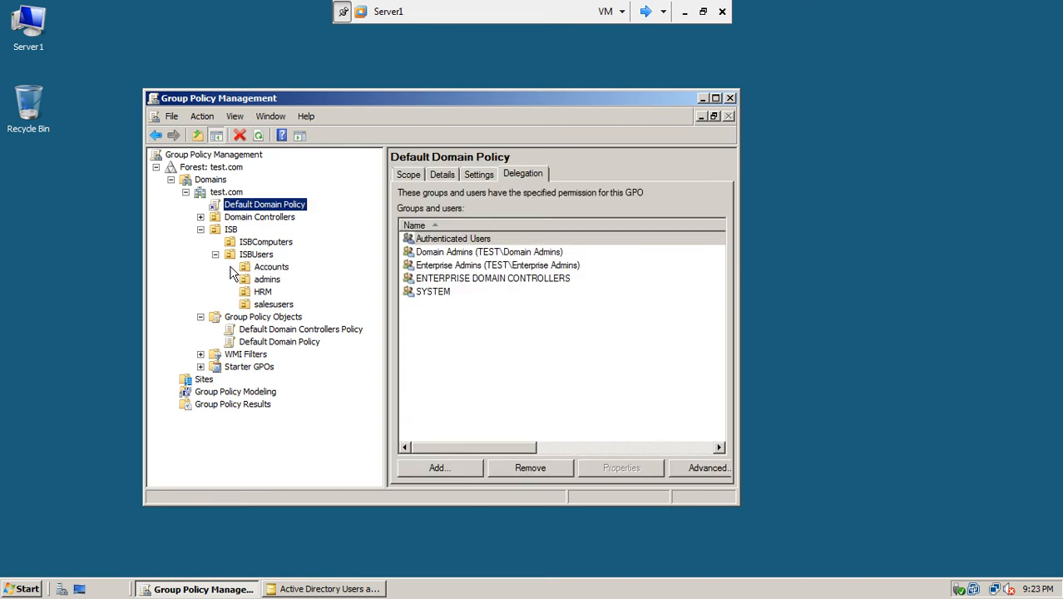
pyautogui.click(302, 341)
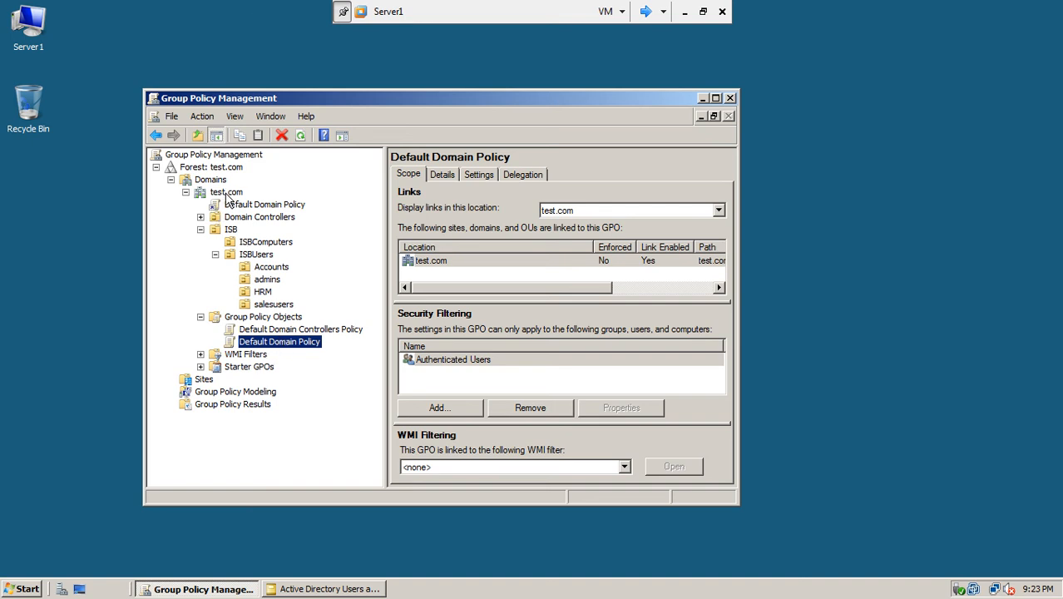
# - Create a new GPO named 'block control panel' under Group Policy Objects and select it
pyautogui.rightClick(247, 320)
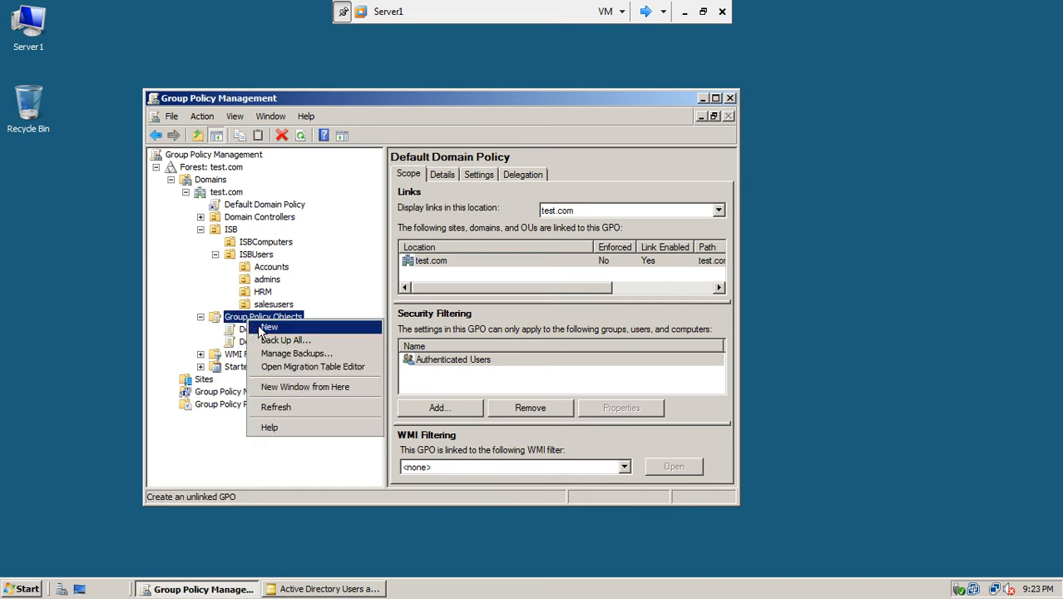
pyautogui.click(268, 327)
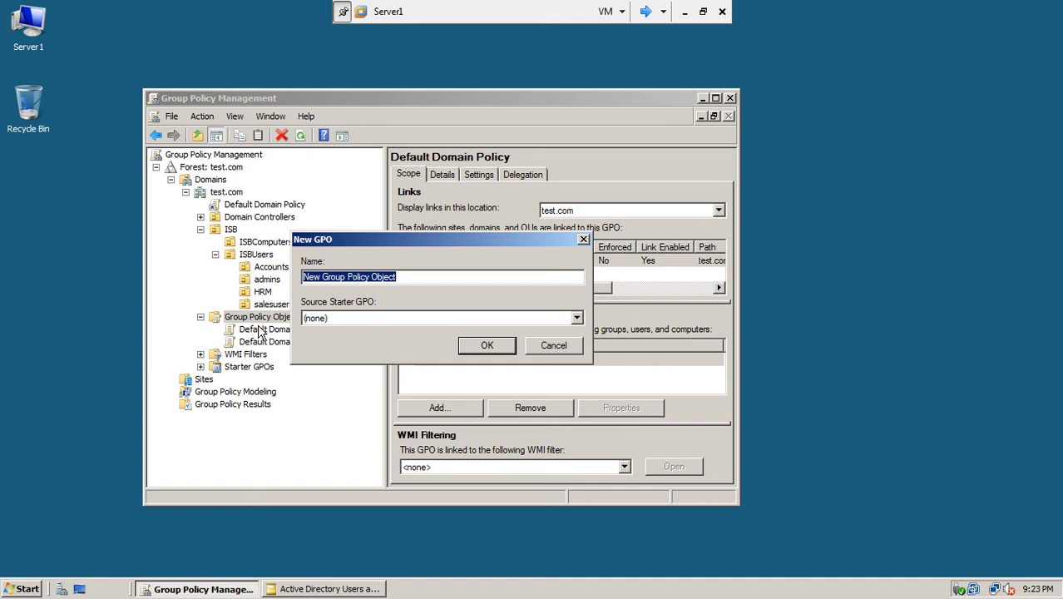
pyautogui.write('block control panel')
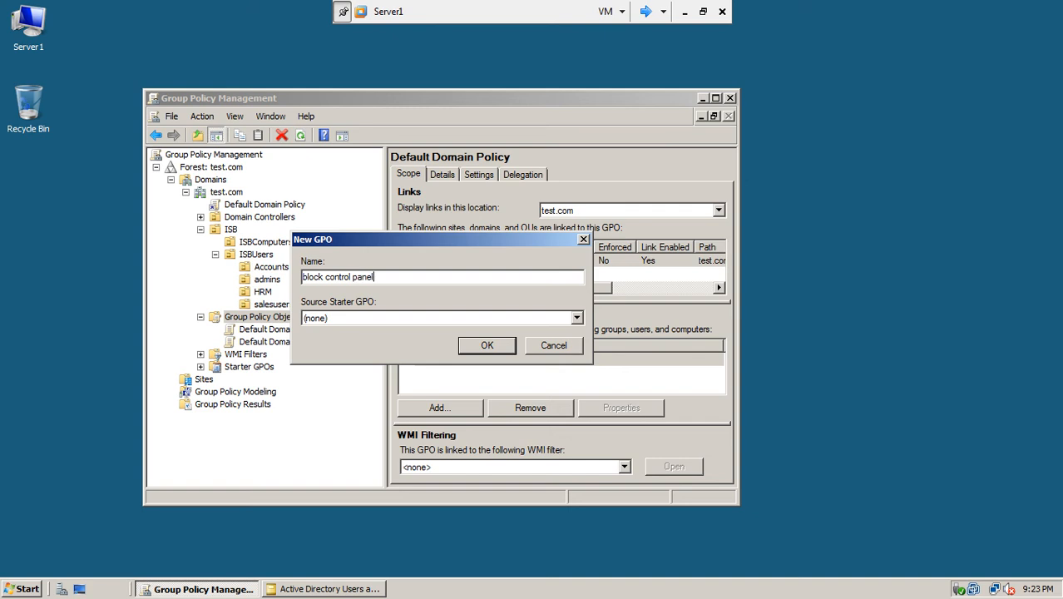
pyautogui.click(473, 346)
pyautogui.click(266, 329)
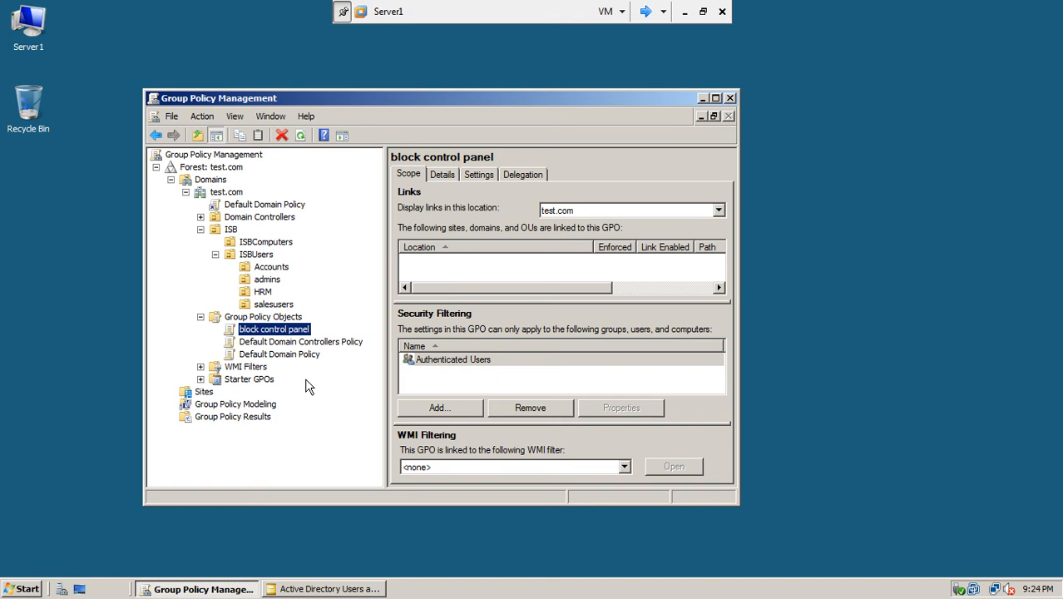
# - Open the block control panel GPO in the editor and maximize the window
pyautogui.rightClick(254, 334)
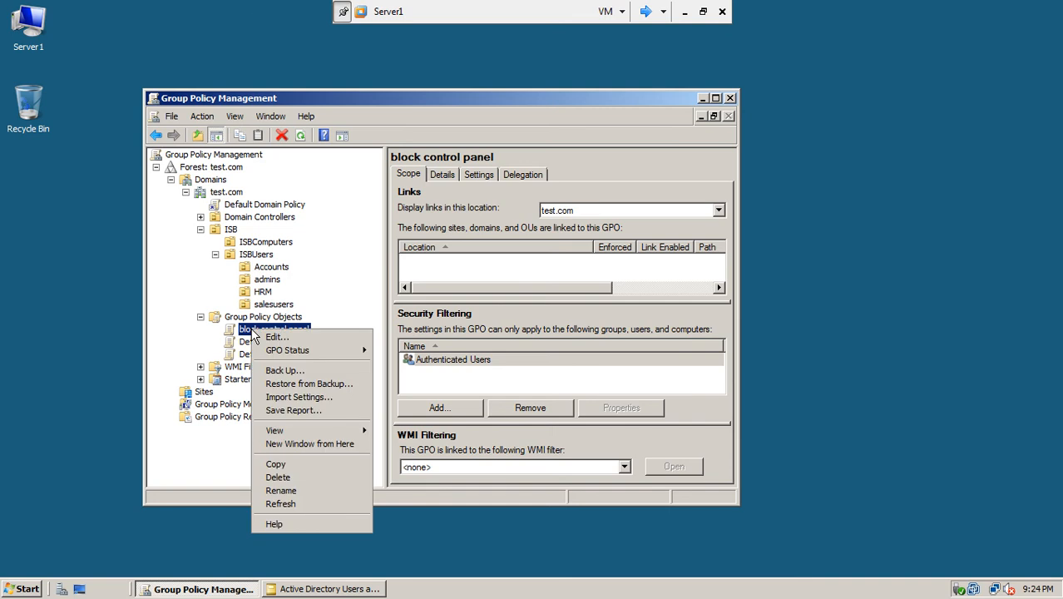
pyautogui.click(275, 337)
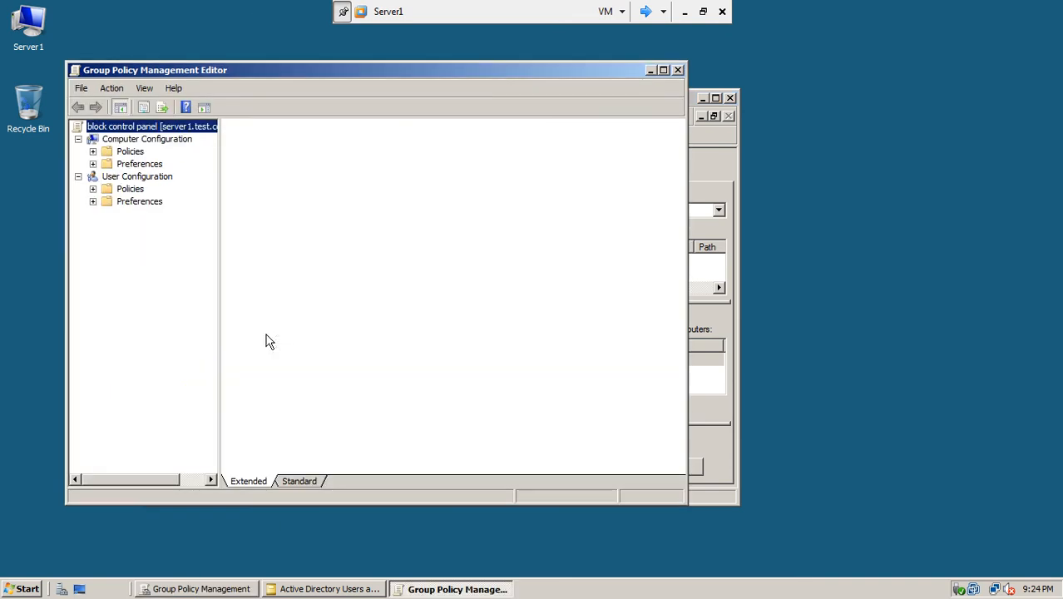
pyautogui.moveTo(276, 70); pyautogui.dragTo(510, 84)
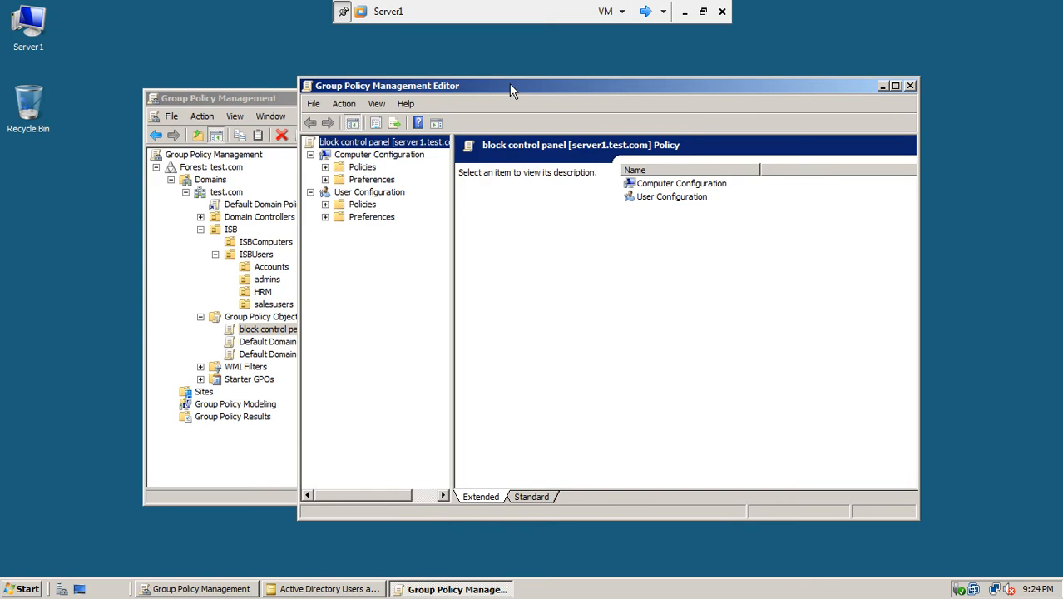
pyautogui.click(380, 155)
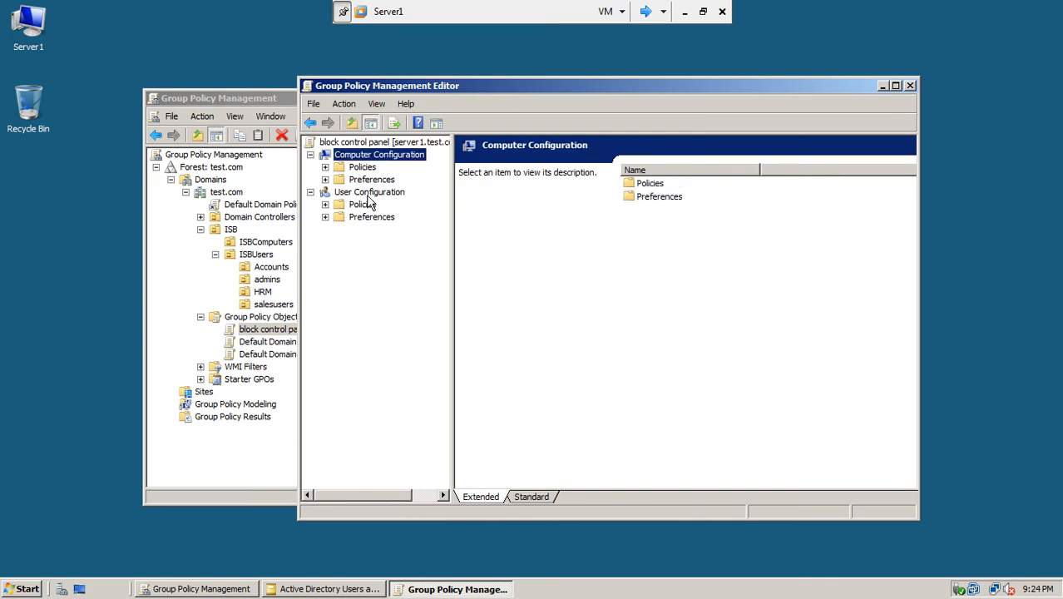
pyautogui.click(369, 196)
pyautogui.moveTo(454, 265); pyautogui.dragTo(509, 264)
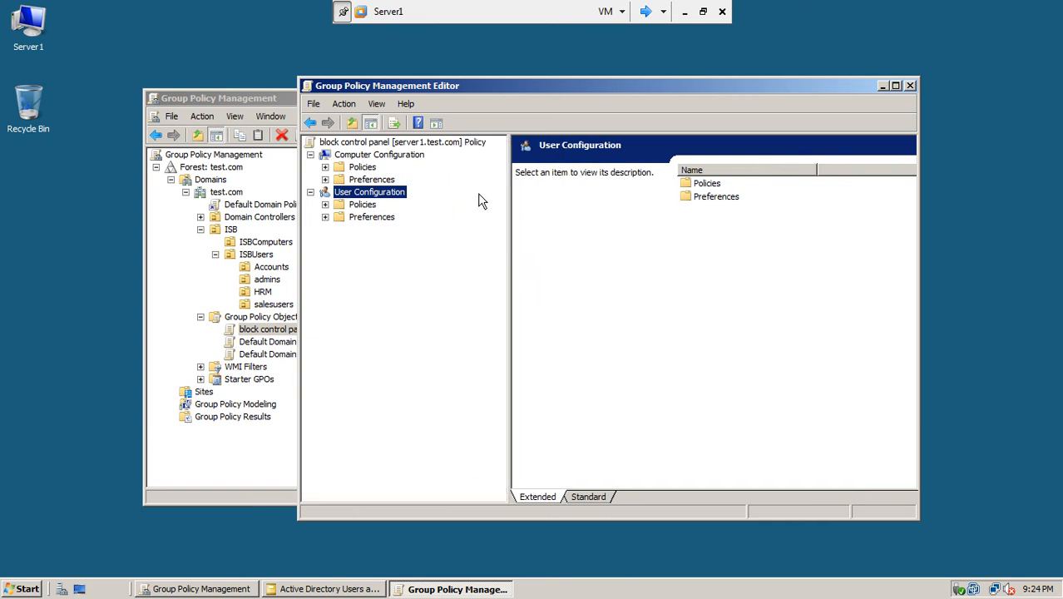
pyautogui.doubleClick(539, 87)
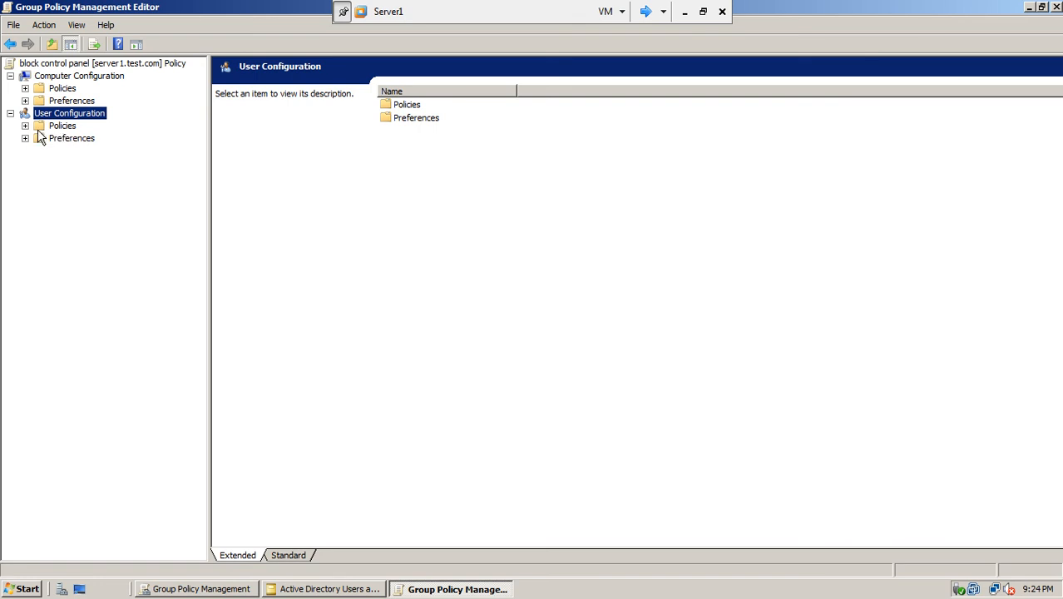
# - Navigate User Configuration > Policies > Administrative Templates > Control Panel
pyautogui.click(25, 126)
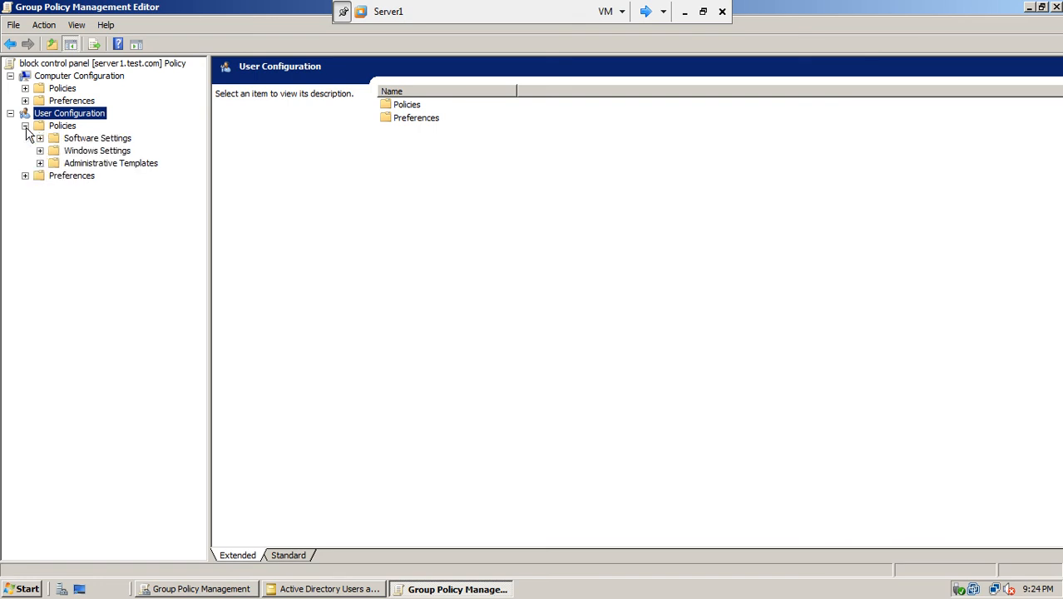
pyautogui.click(74, 166)
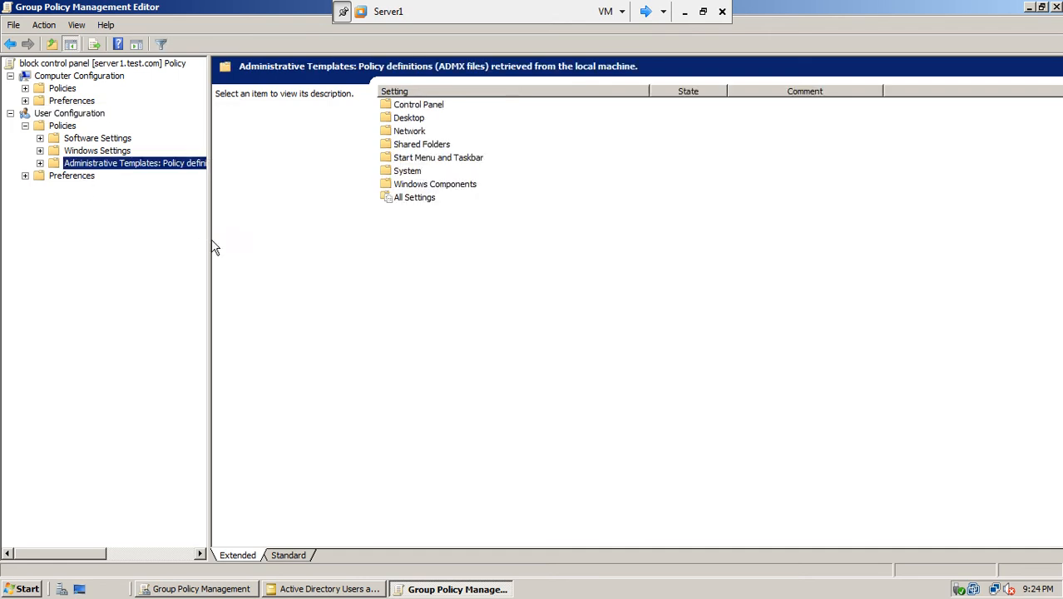
pyautogui.moveTo(209, 240); pyautogui.dragTo(319, 255)
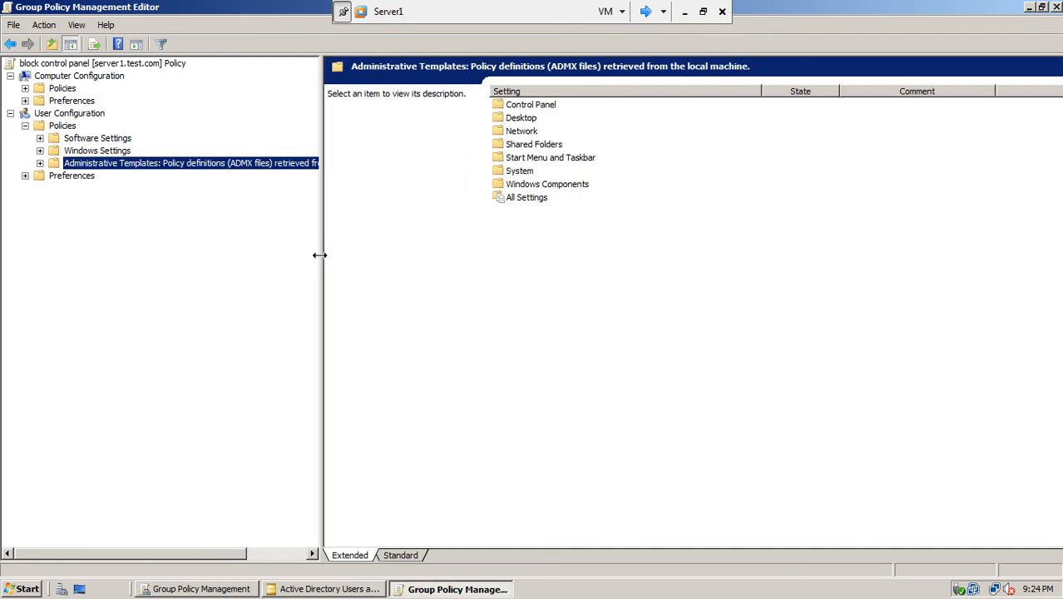
pyautogui.click(40, 164)
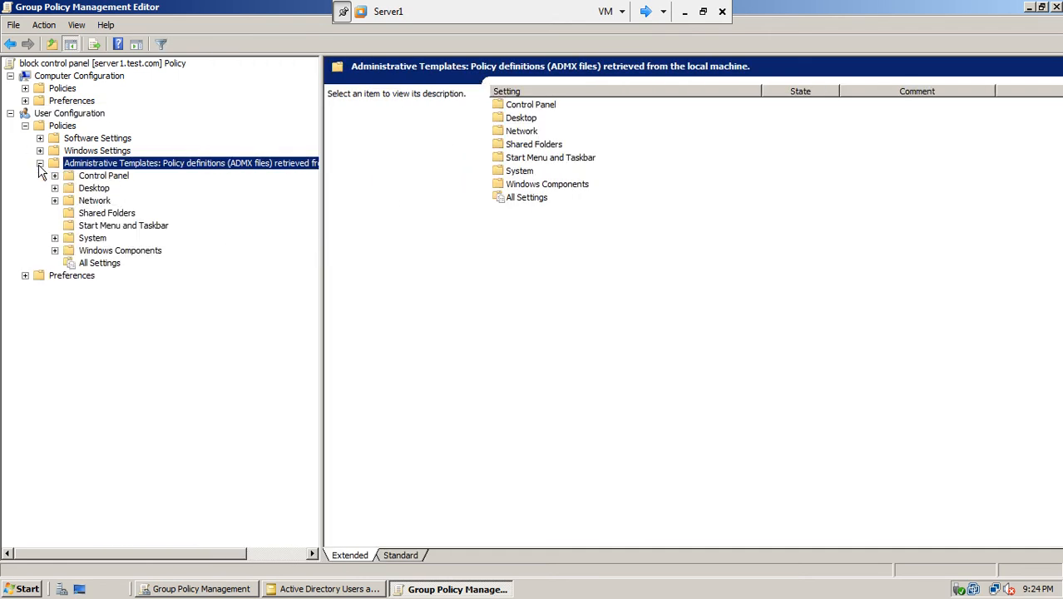
pyautogui.click(93, 179)
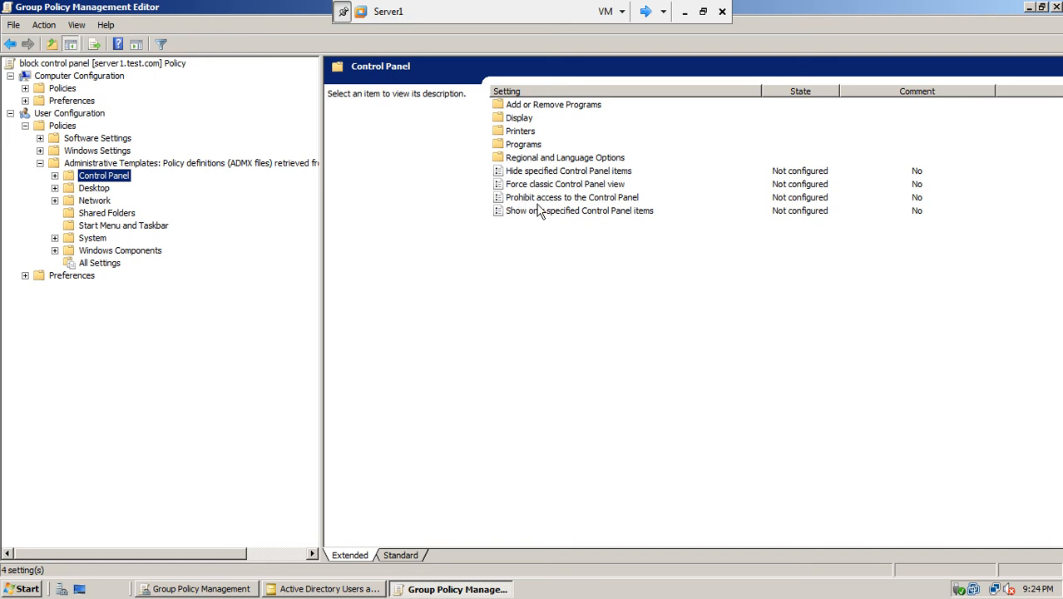
# - Set 'Prohibit access to the Control Panel' to Enabled, apply it, and review its description
pyautogui.doubleClick(599, 199)
pyautogui.moveTo(535, 123); pyautogui.dragTo(672, 108)
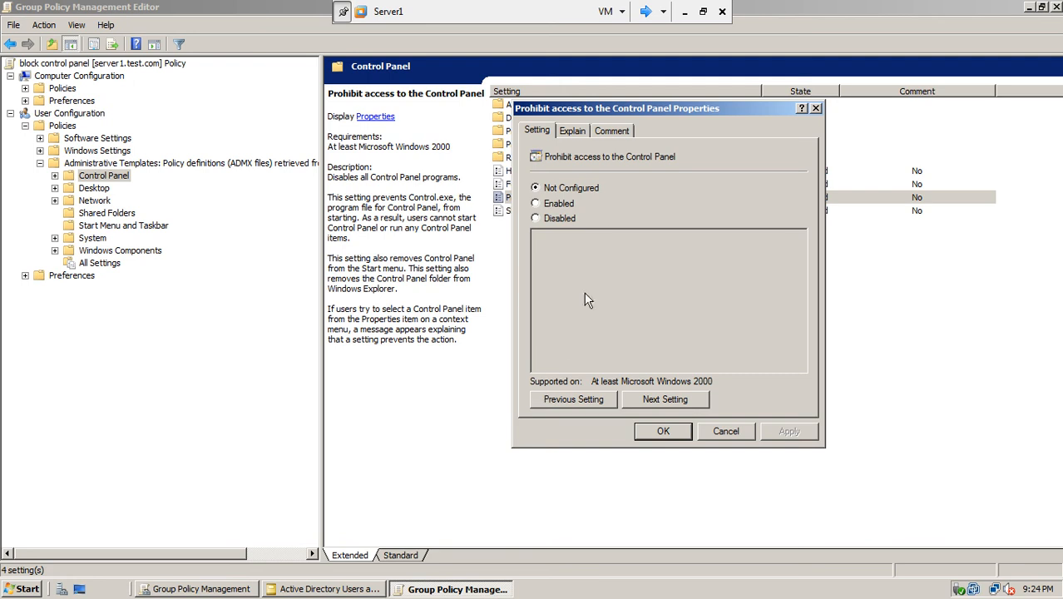
pyautogui.click(549, 205)
pyautogui.click(613, 130)
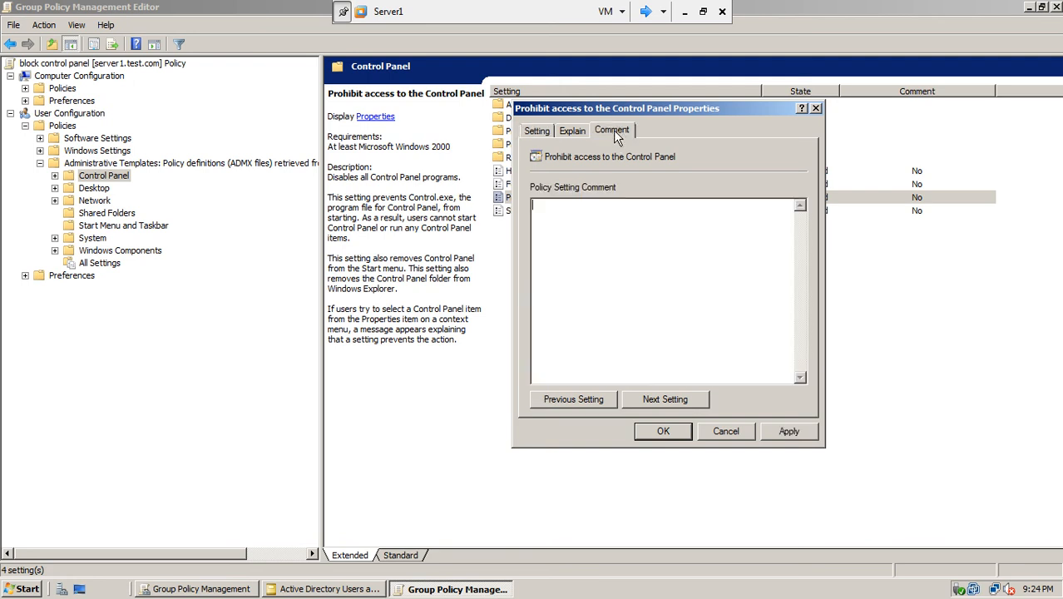
pyautogui.click(573, 131)
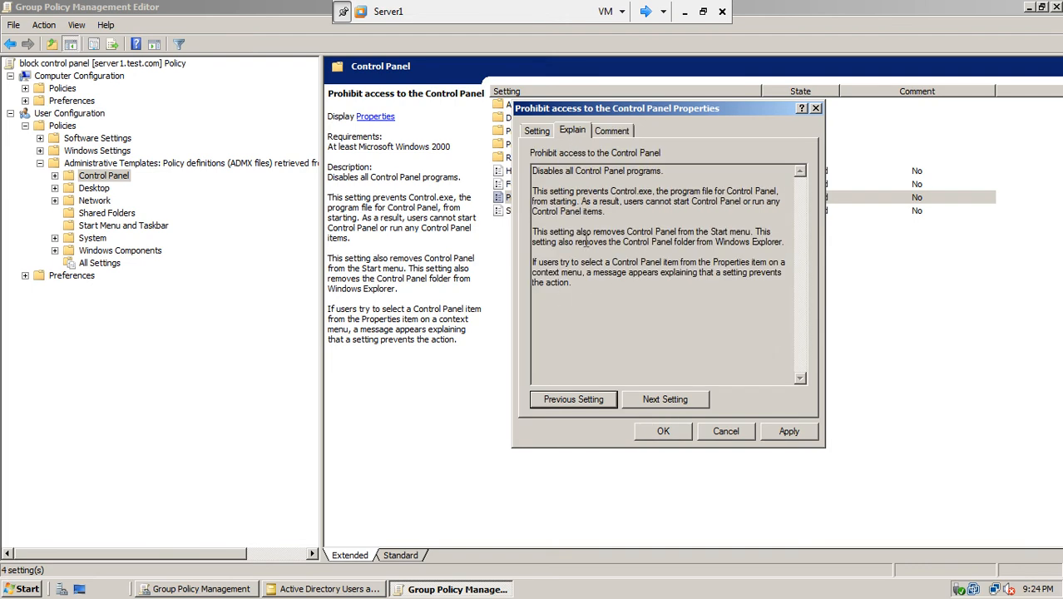
pyautogui.click(536, 131)
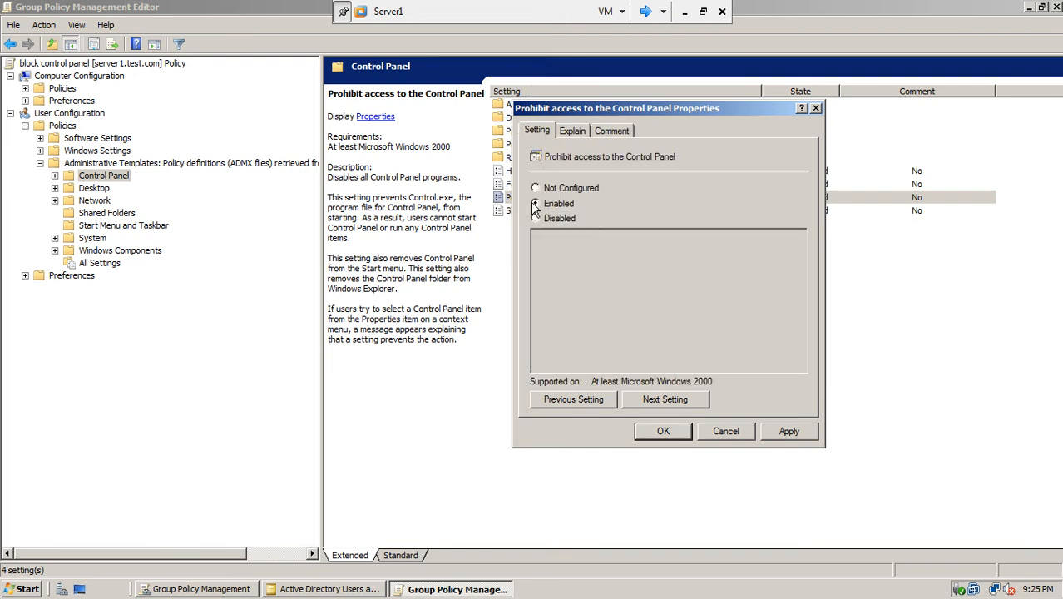
pyautogui.click(784, 433)
pyautogui.click(663, 431)
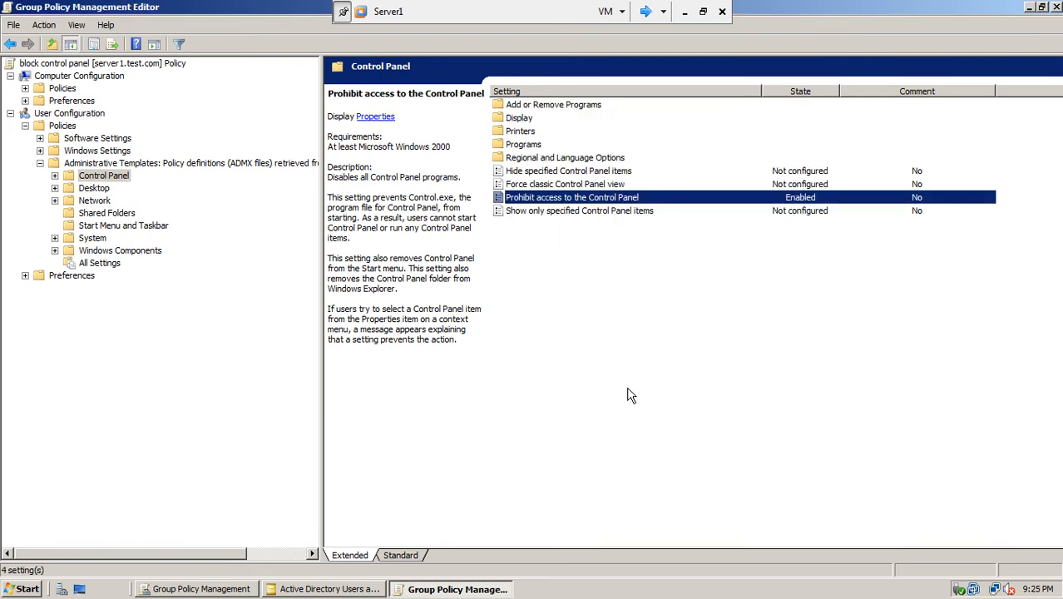
pyautogui.click(580, 344)
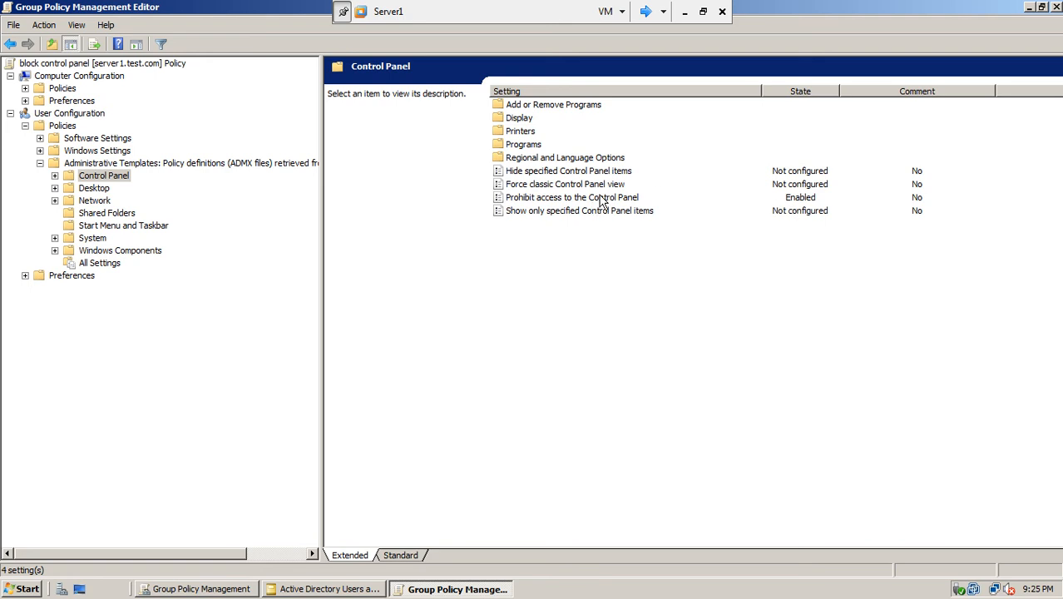
pyautogui.click(602, 200)
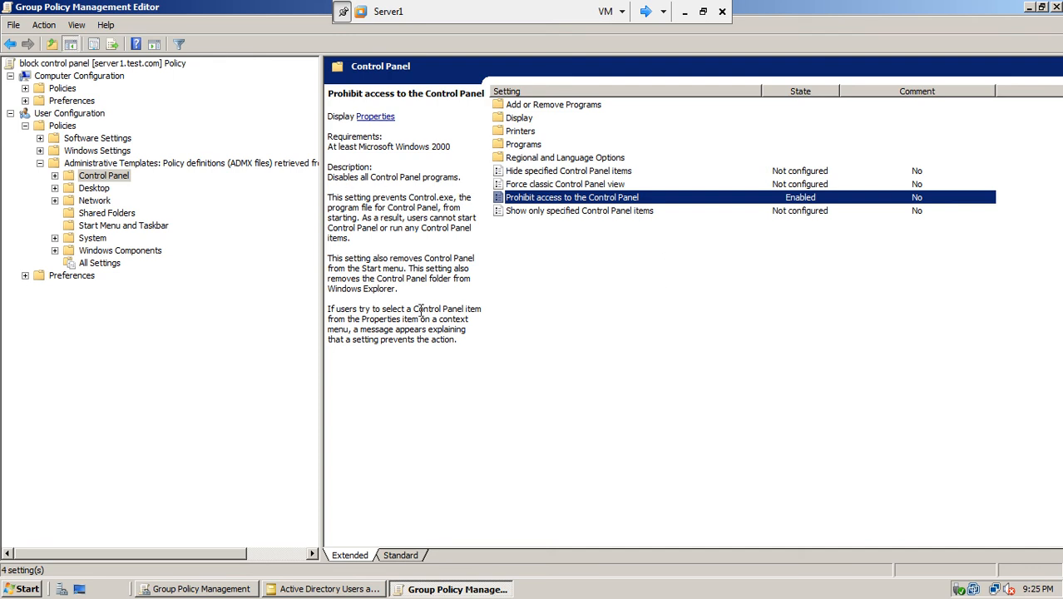
# - Close the Group Policy Management Editor and look over the block control panel GPO's actions
pyautogui.click(1055, 7)
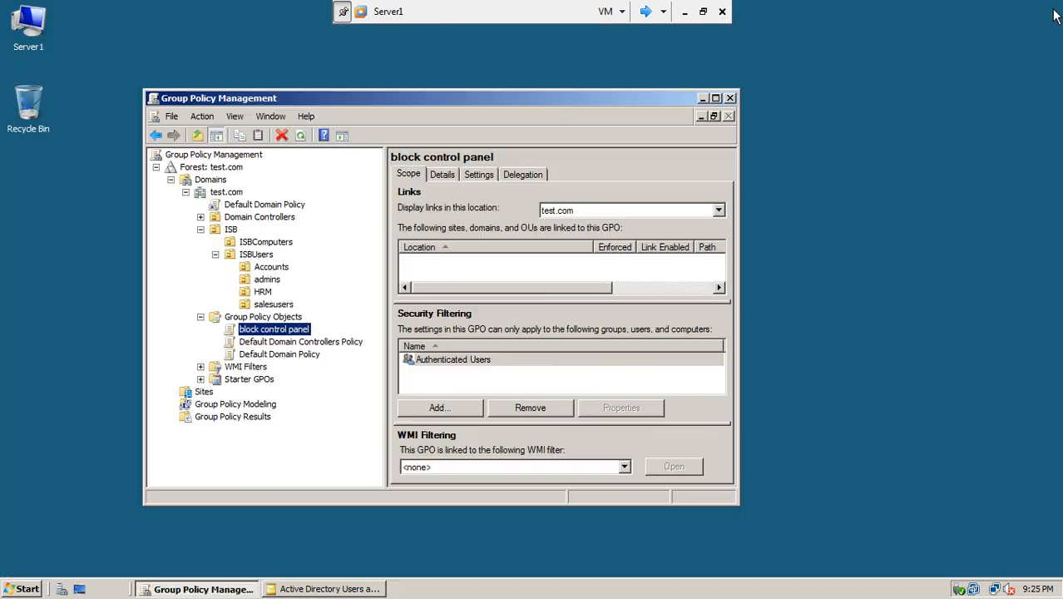
pyautogui.rightClick(296, 335)
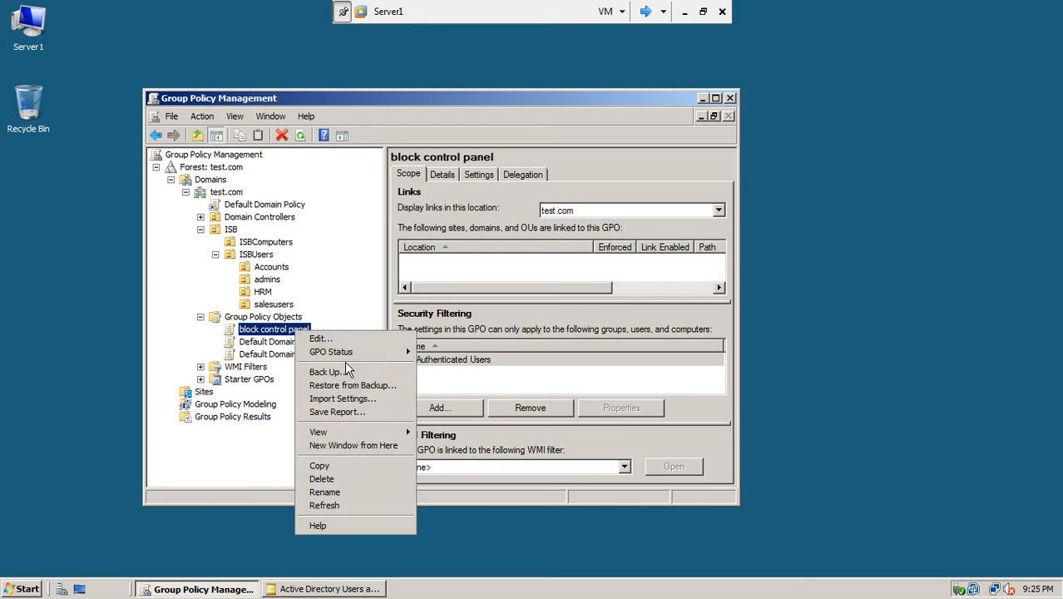
pyautogui.moveTo(339, 357)
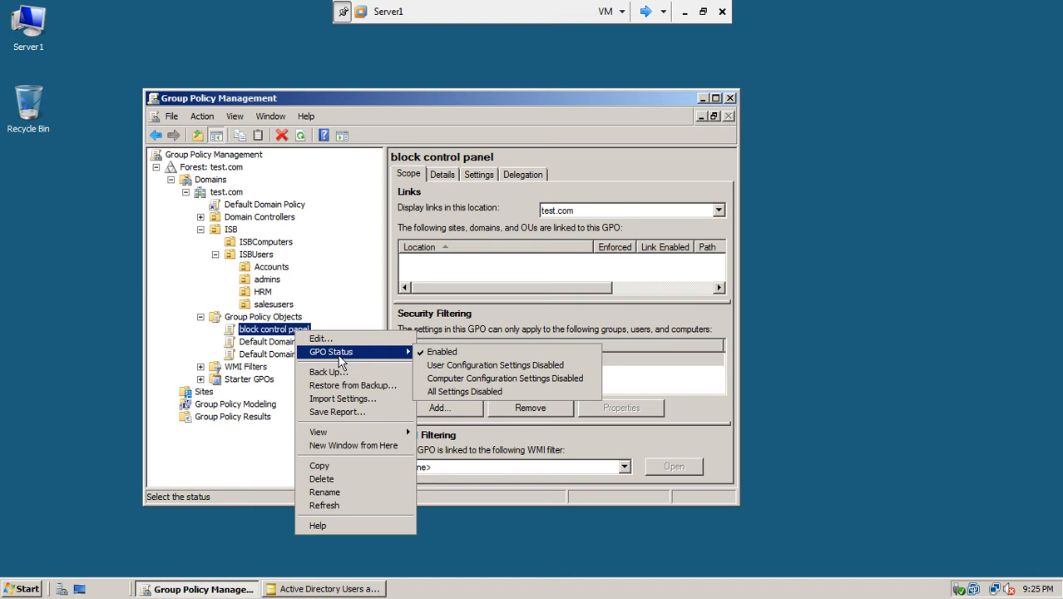
pyautogui.moveTo(347, 428)
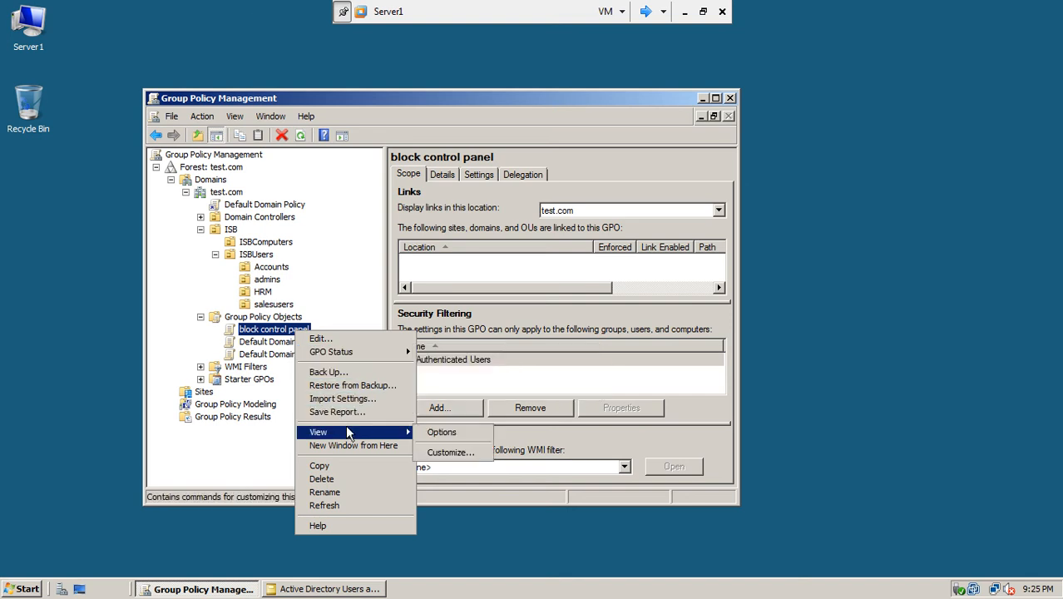
# - Link the block control panel GPO to Accounts using Link an Existing GPO
pyautogui.rightClick(268, 269)
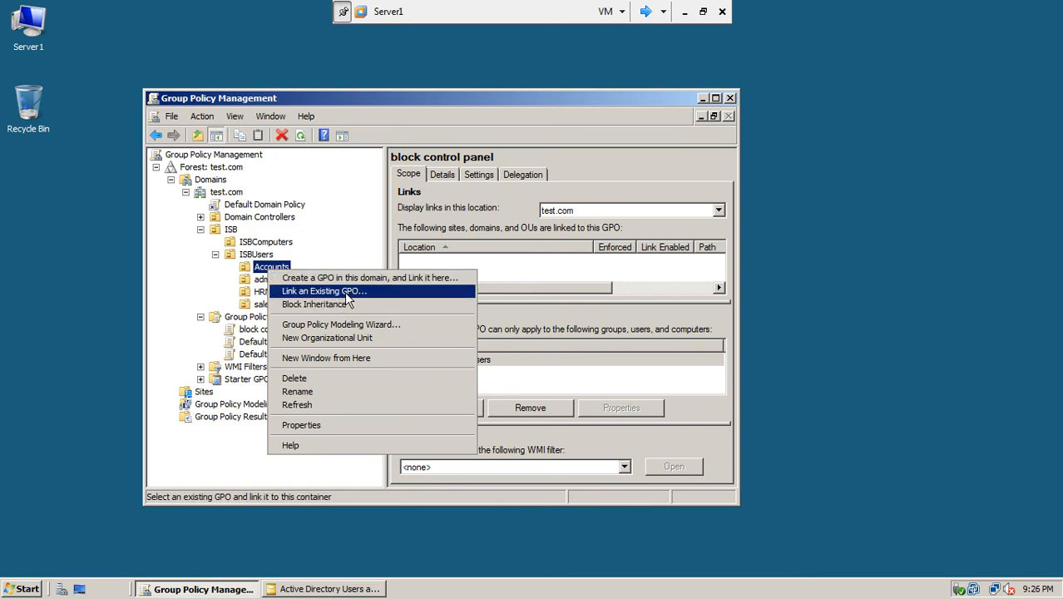
pyautogui.click(345, 291)
pyautogui.moveTo(370, 155); pyautogui.dragTo(447, 129)
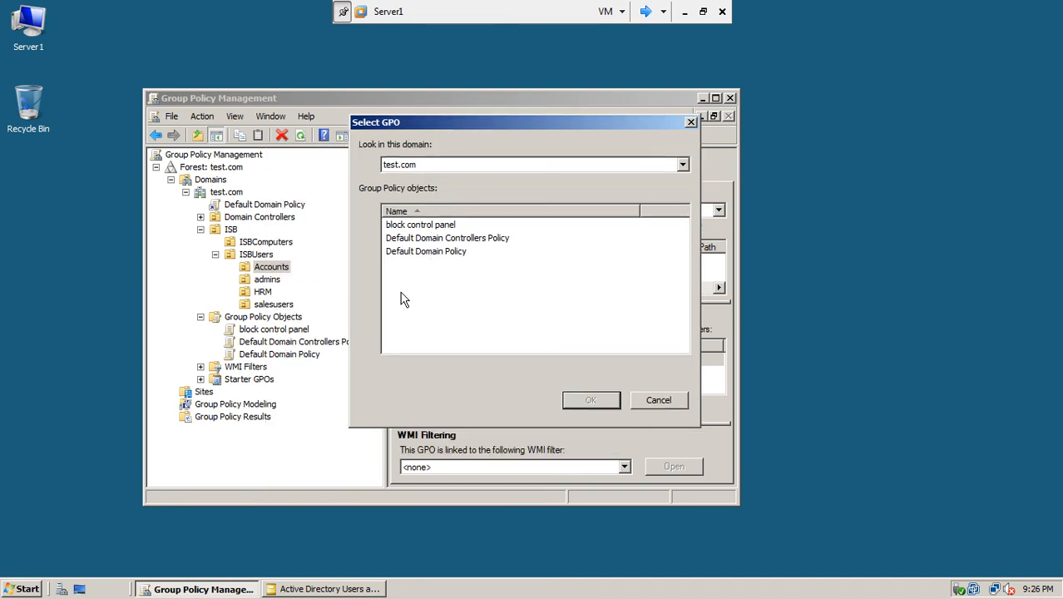
pyautogui.click(447, 231)
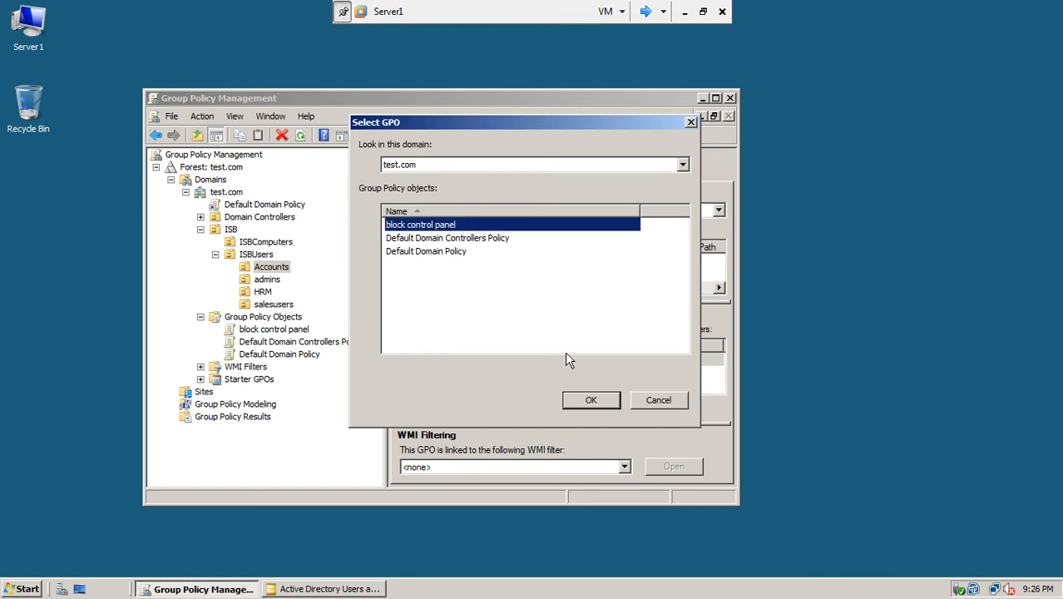
pyautogui.click(587, 399)
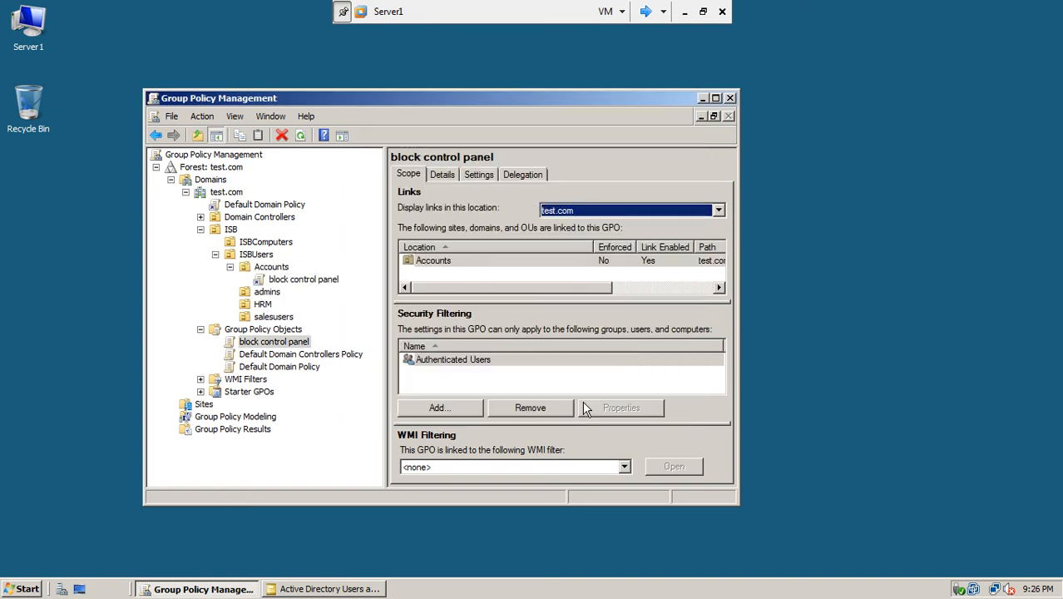
# - Check the block control panel GPO's settings report and confirm Prohibit access to the Control Panel is enabled
pyautogui.click(275, 268)
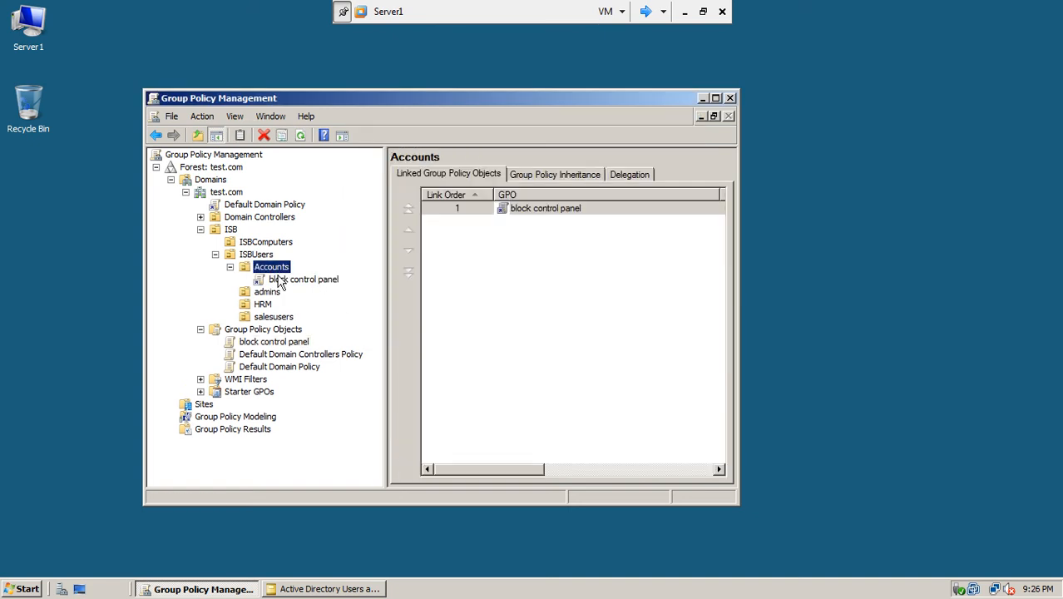
pyautogui.click(300, 280)
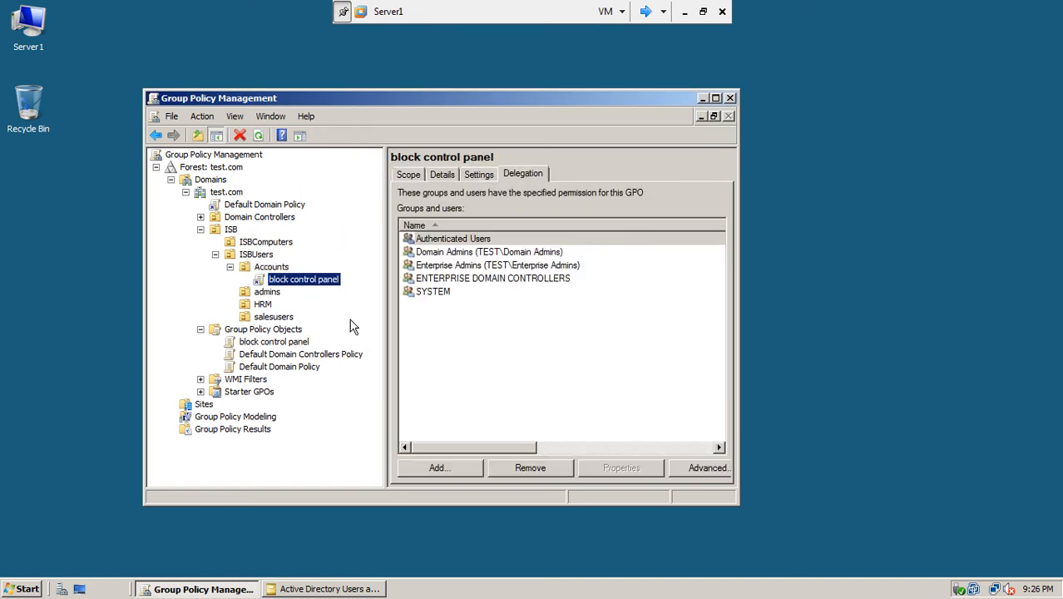
pyautogui.click(715, 98)
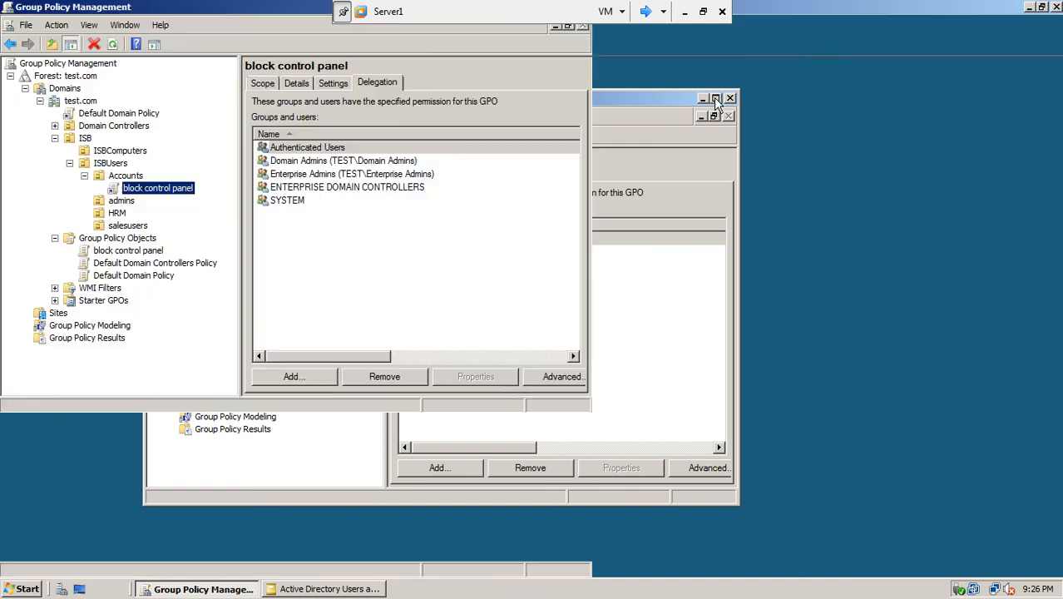
pyautogui.click(265, 85)
pyautogui.click(322, 82)
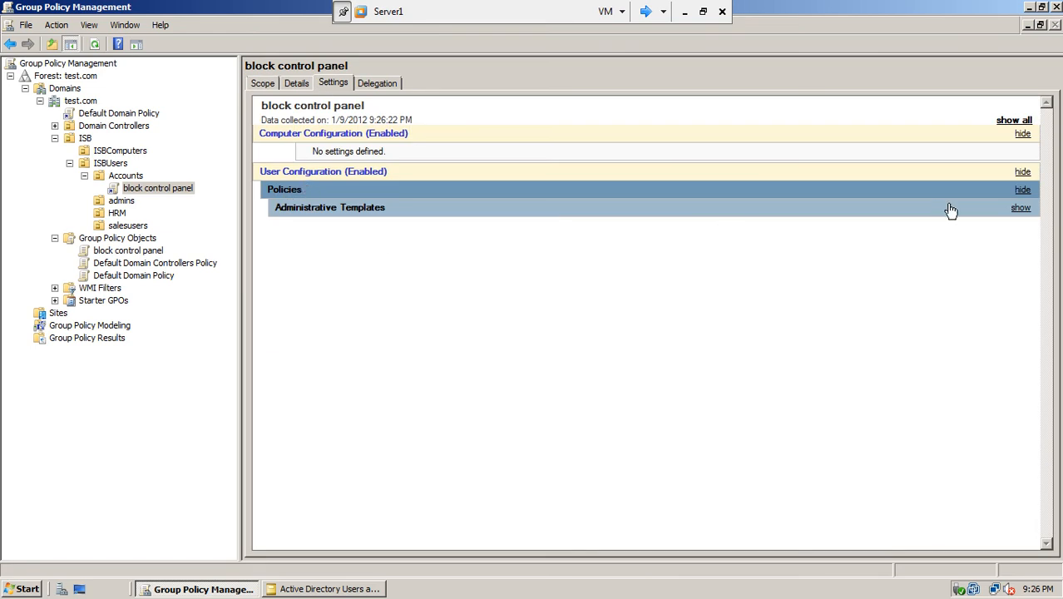
pyautogui.click(1019, 209)
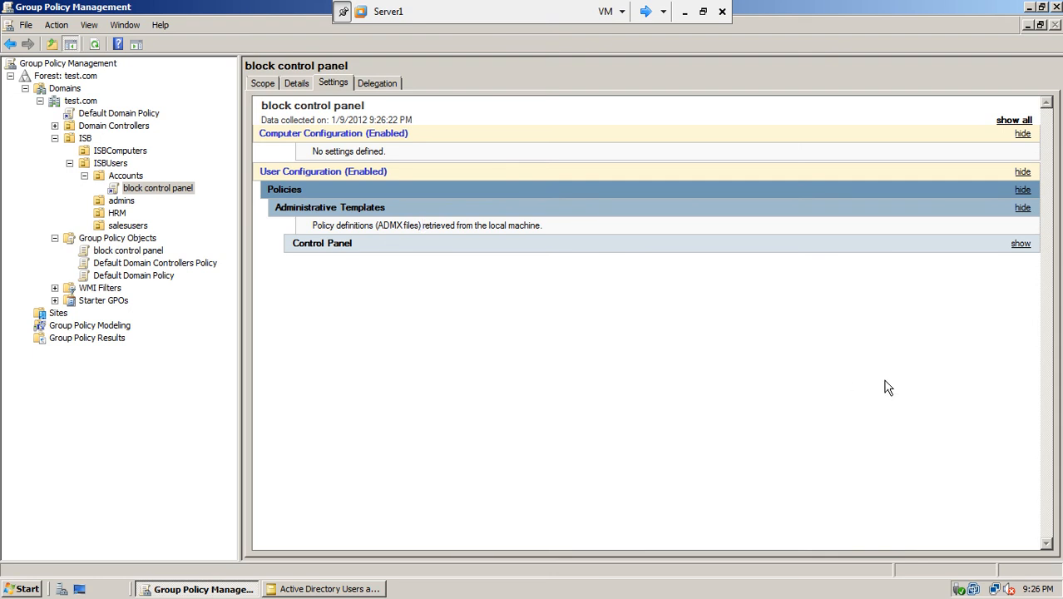
pyautogui.click(1020, 245)
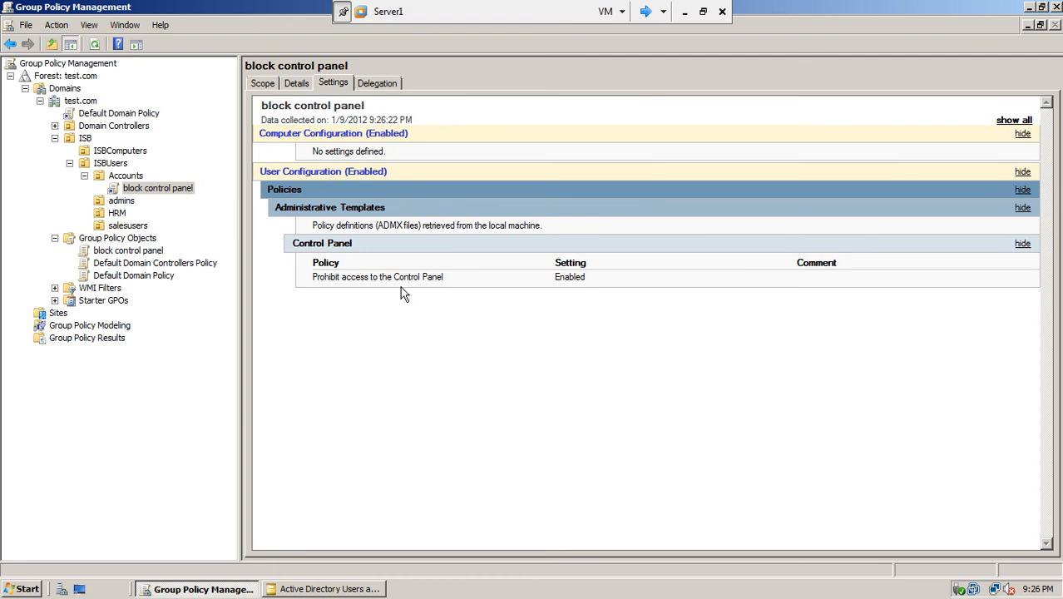
# - Show the Accounts OU's members in Active Directory Users and Computers, then switch to win7-1
pyautogui.click(138, 177)
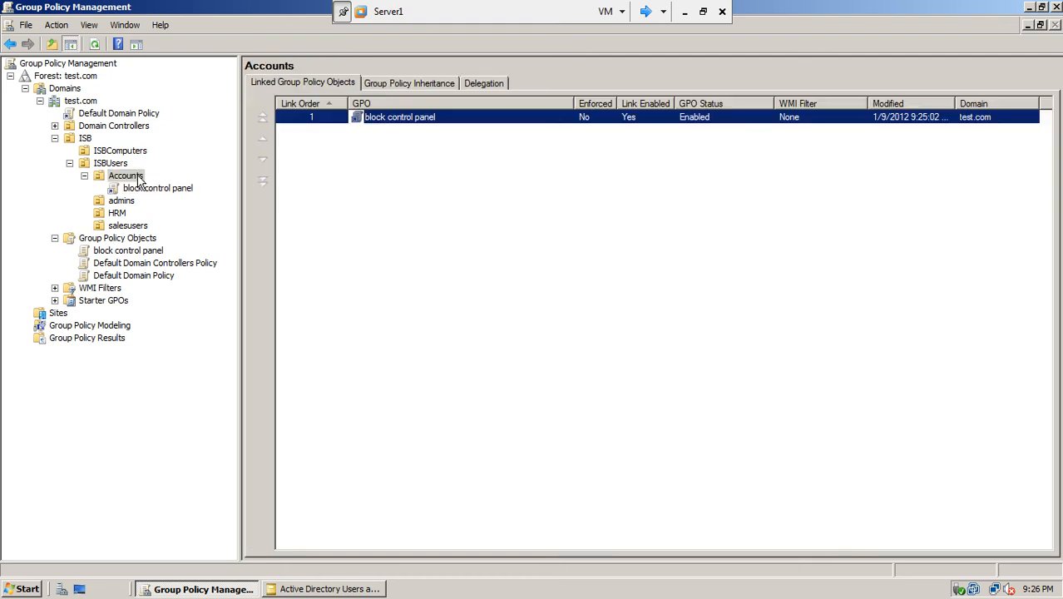
pyautogui.click(344, 589)
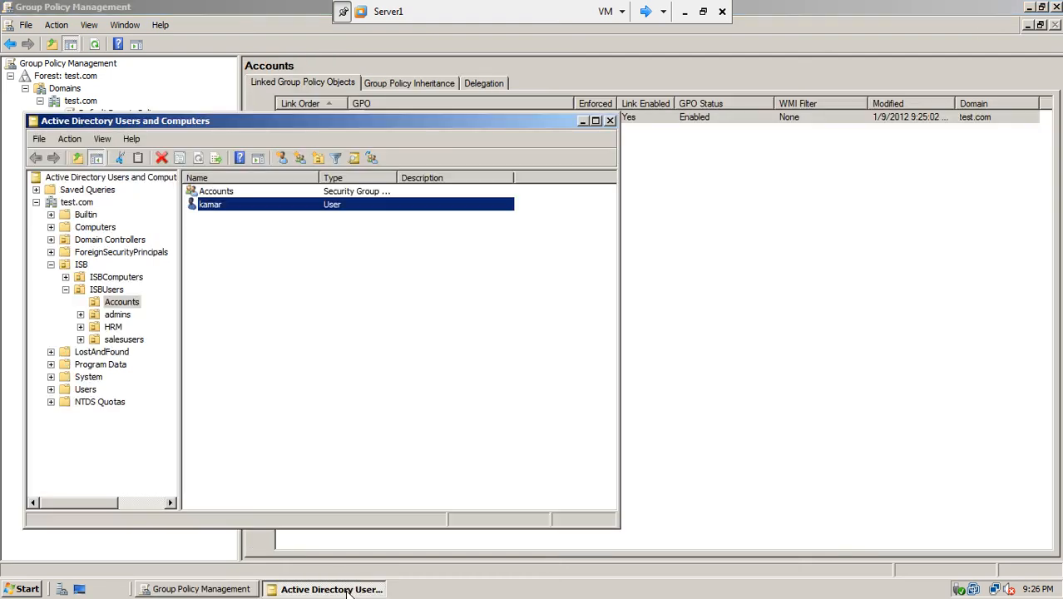
pyautogui.click(130, 302)
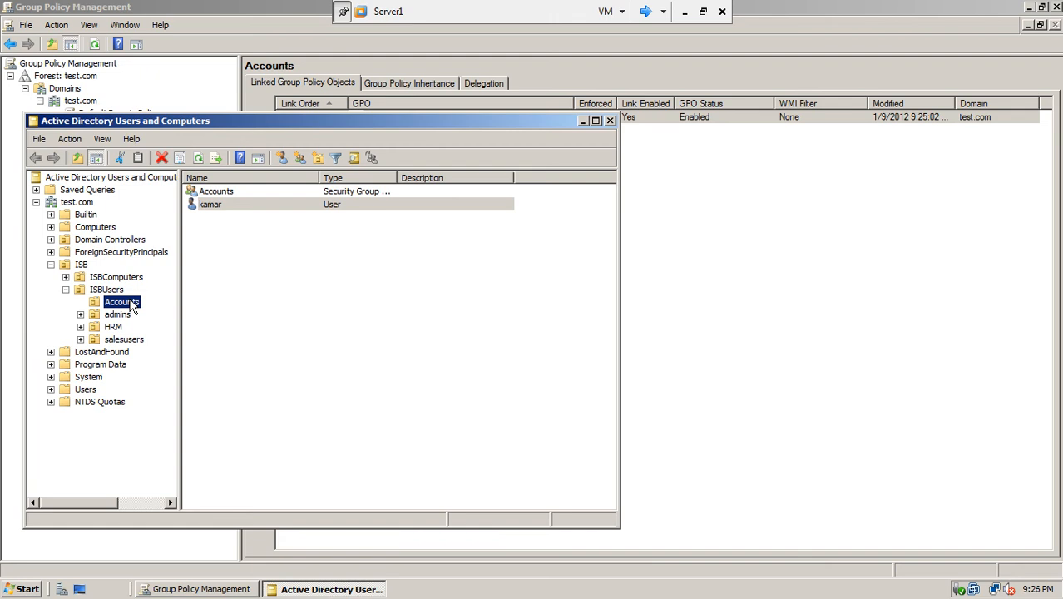
pyautogui.click(643, 11)
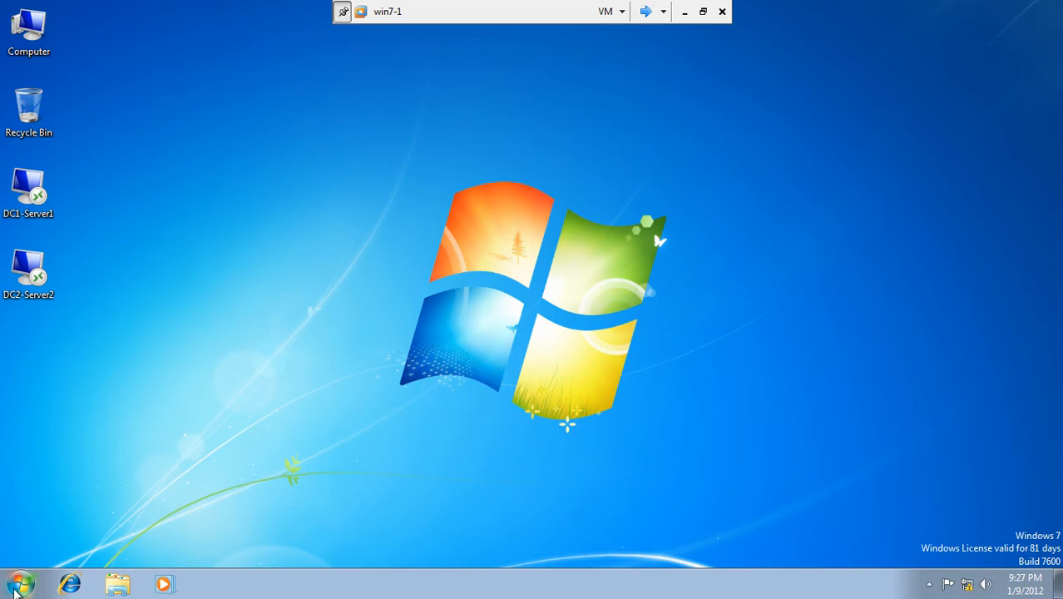
pyautogui.click(16, 591)
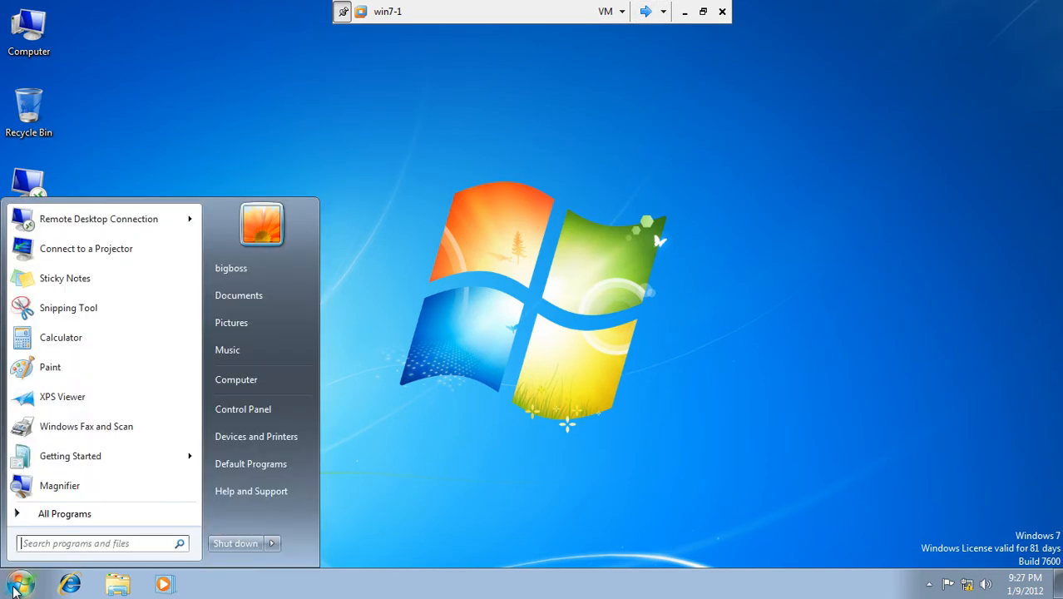
pyautogui.click(264, 409)
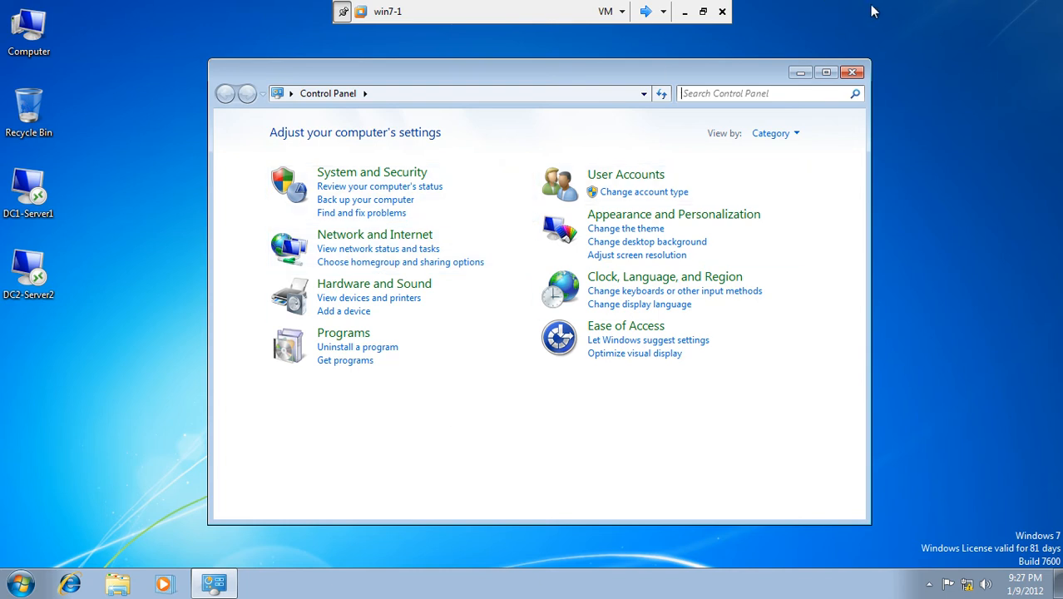
pyautogui.click(853, 72)
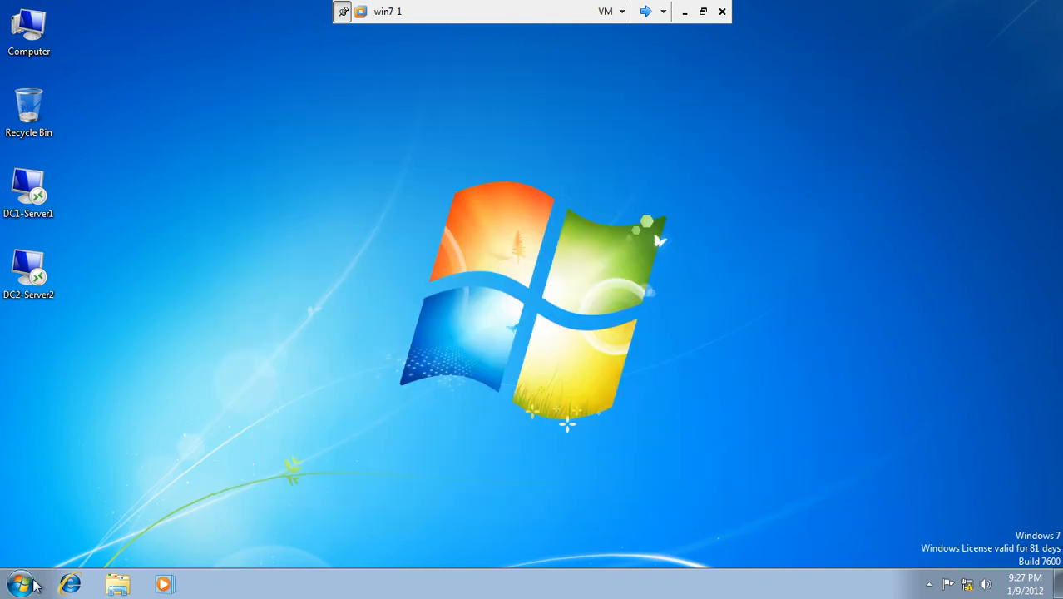
# - Log off the current user on the win7-1 client
pyautogui.click(33, 585)
pyautogui.moveTo(273, 544)
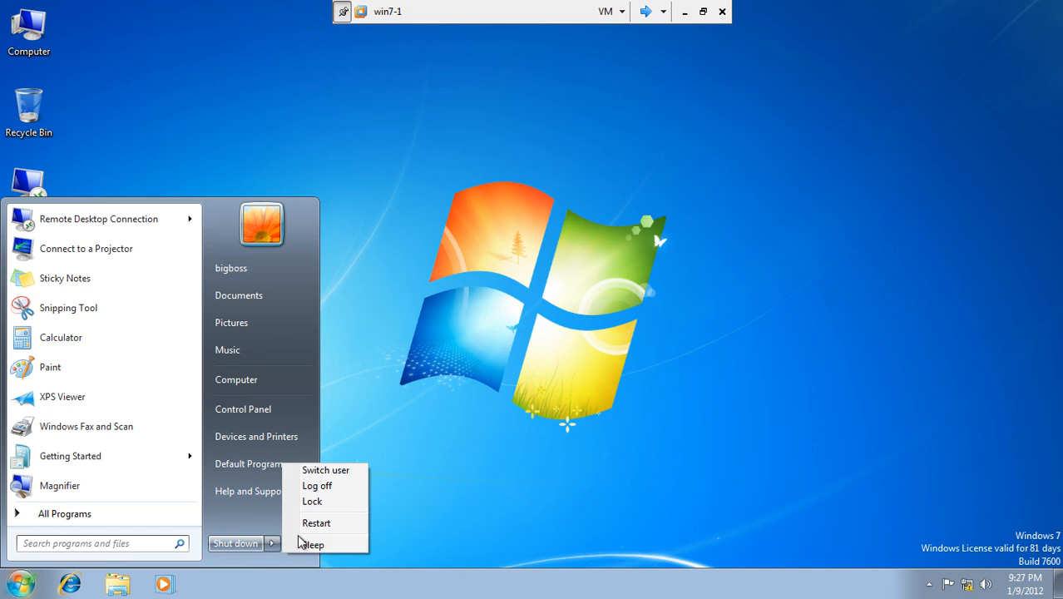
pyautogui.click(344, 492)
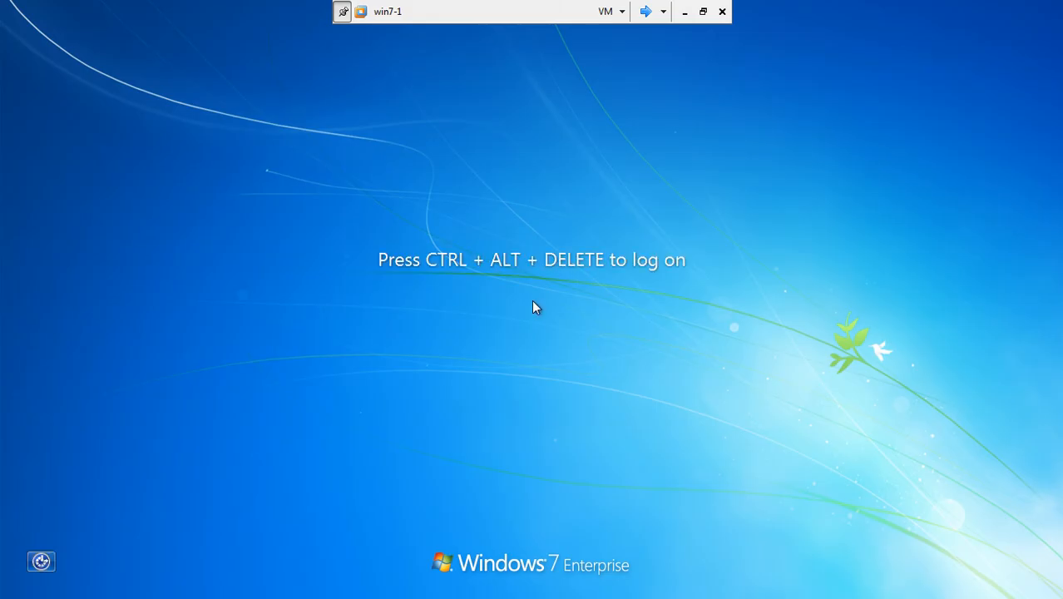
# - Sign in through Other User with an Accounts OU user's name and password
pyautogui.hotkey('ctrl', 'alt', 'Delete')
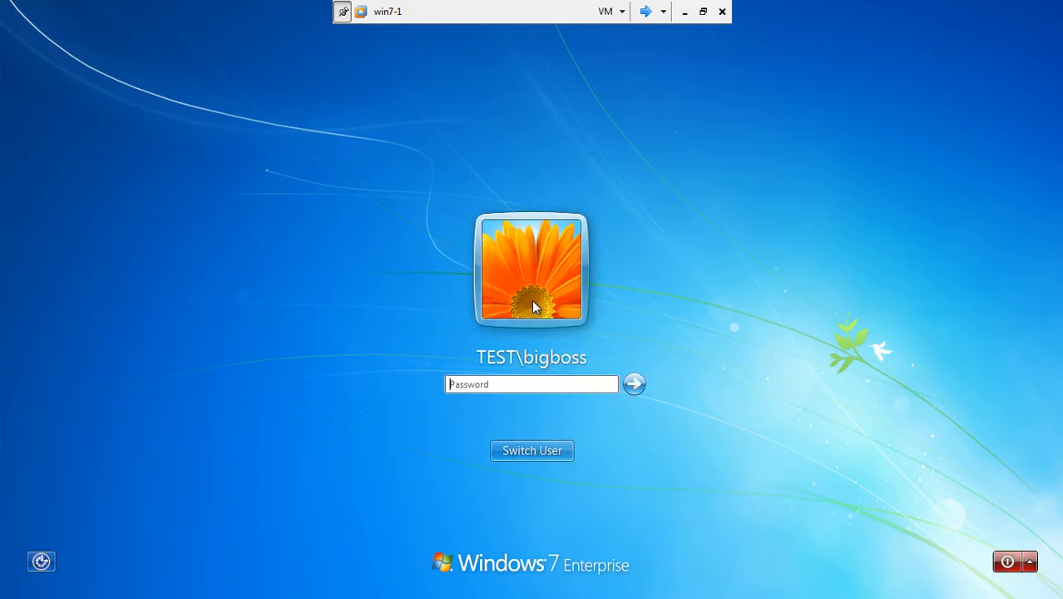
pyautogui.click(534, 454)
pyautogui.click(597, 354)
pyautogui.write('kam')
pyautogui.click(535, 360)
pyautogui.write('•••••••')
pyautogui.press('Return')
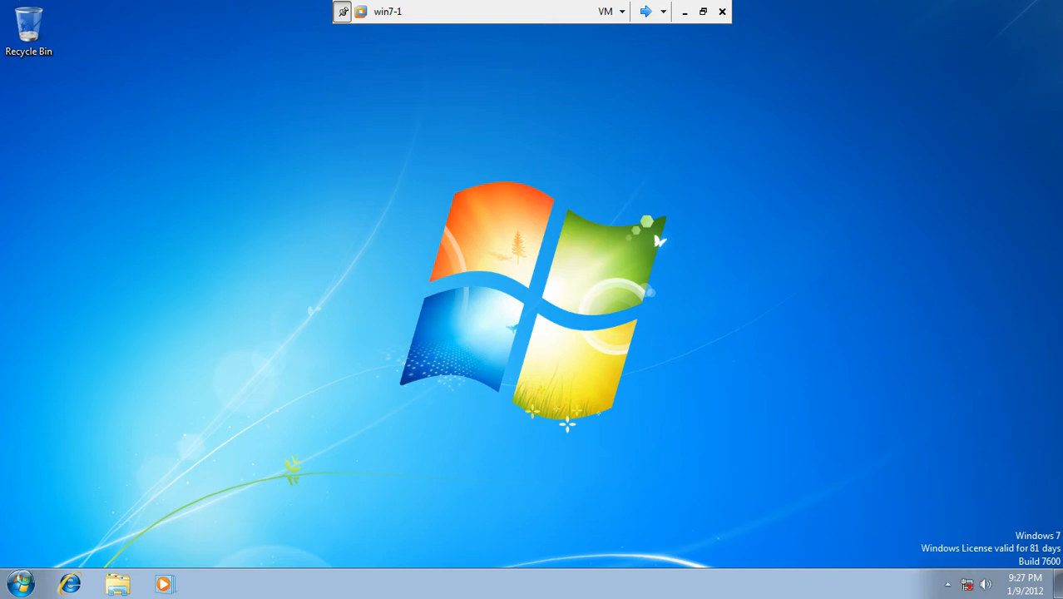
pyautogui.click(22, 585)
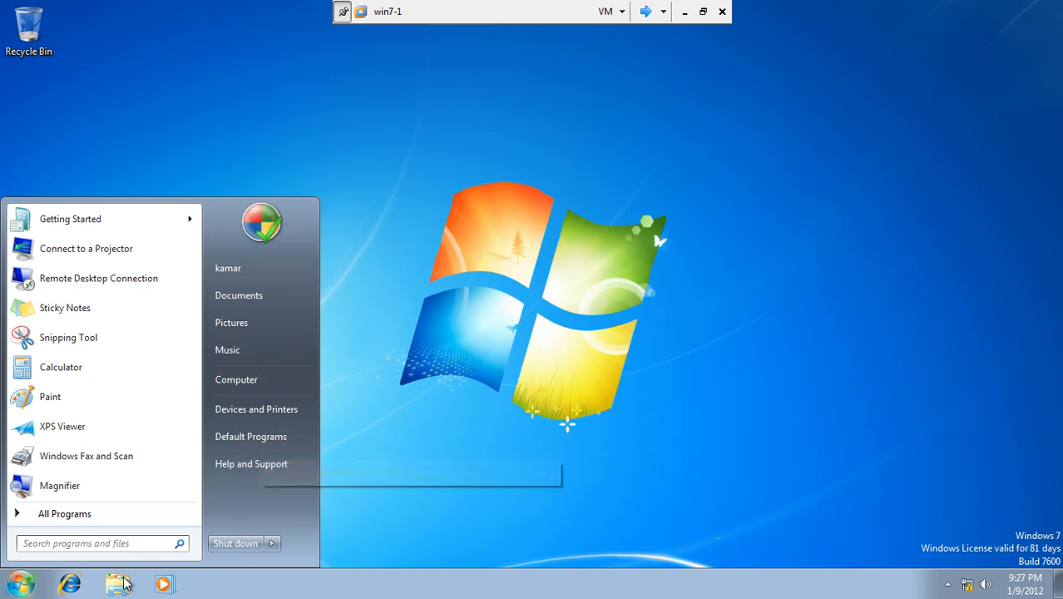
pyautogui.click(111, 545)
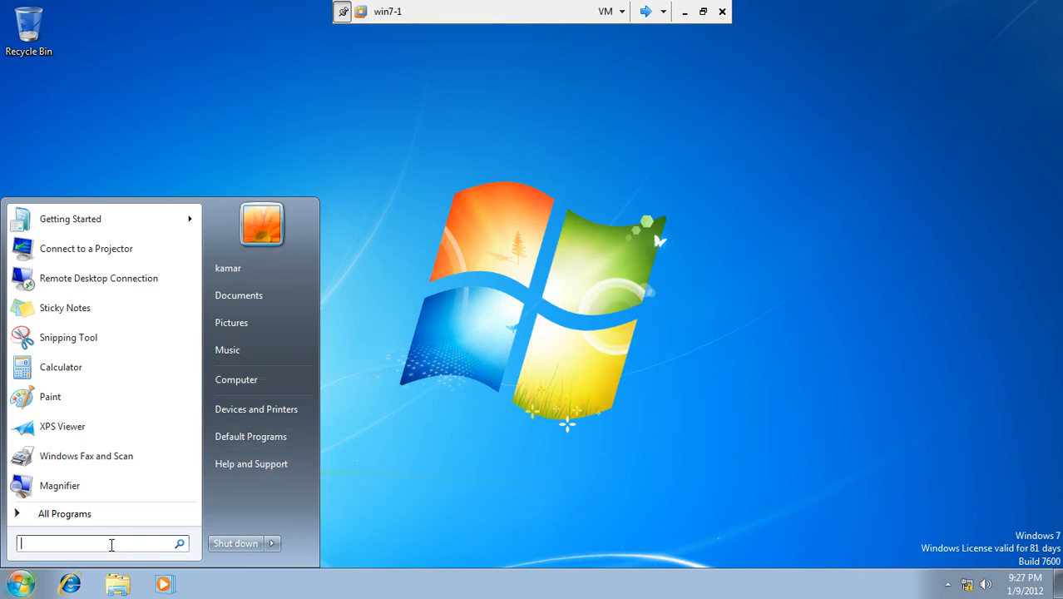
pyautogui.write('contr')
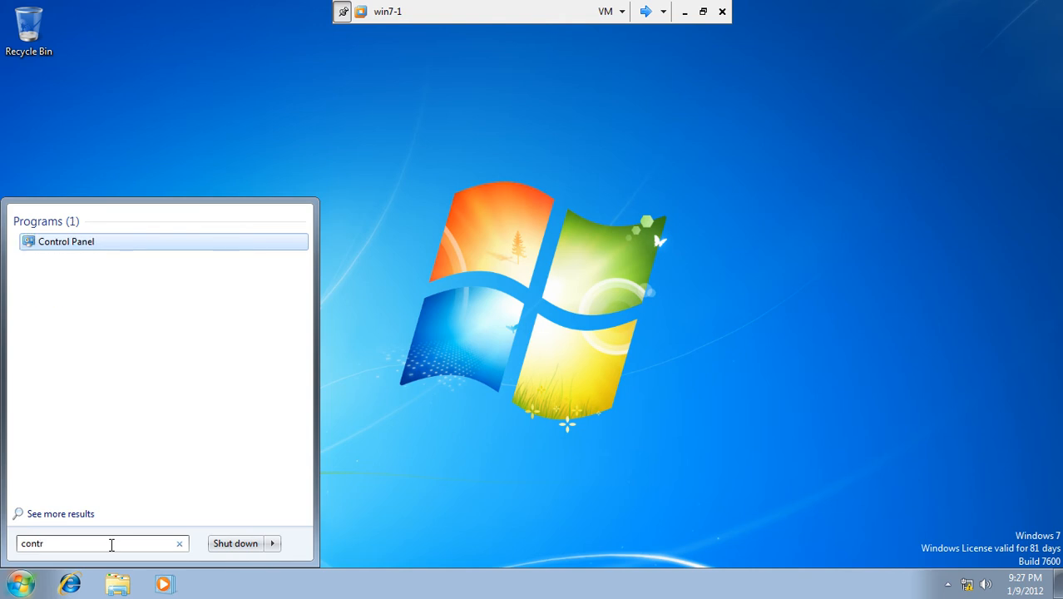
pyautogui.click(67, 243)
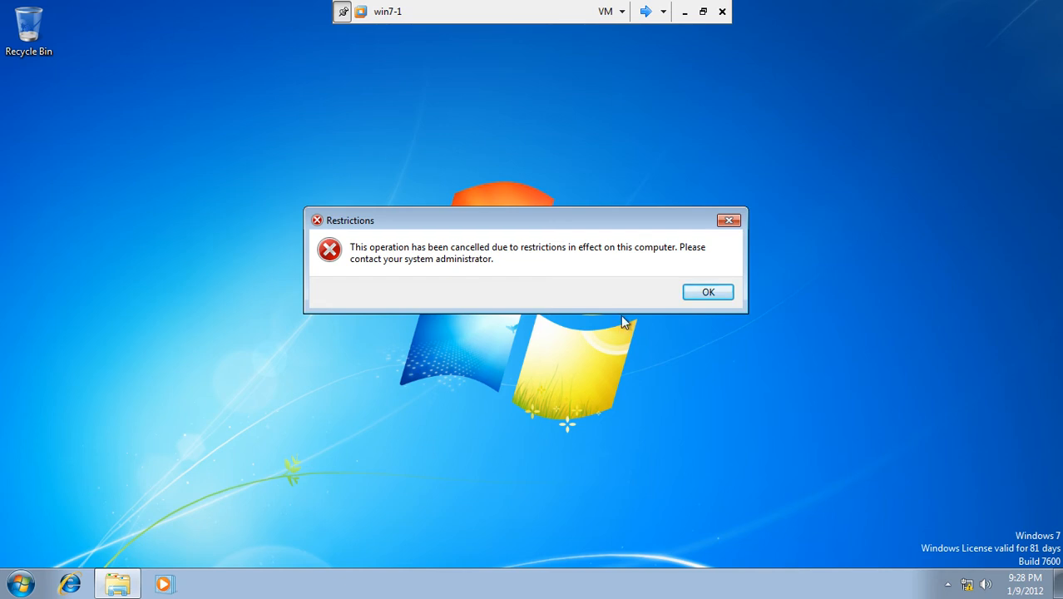
pyautogui.click(695, 294)
pyautogui.click(628, 303)
pyautogui.rightClick(458, 124)
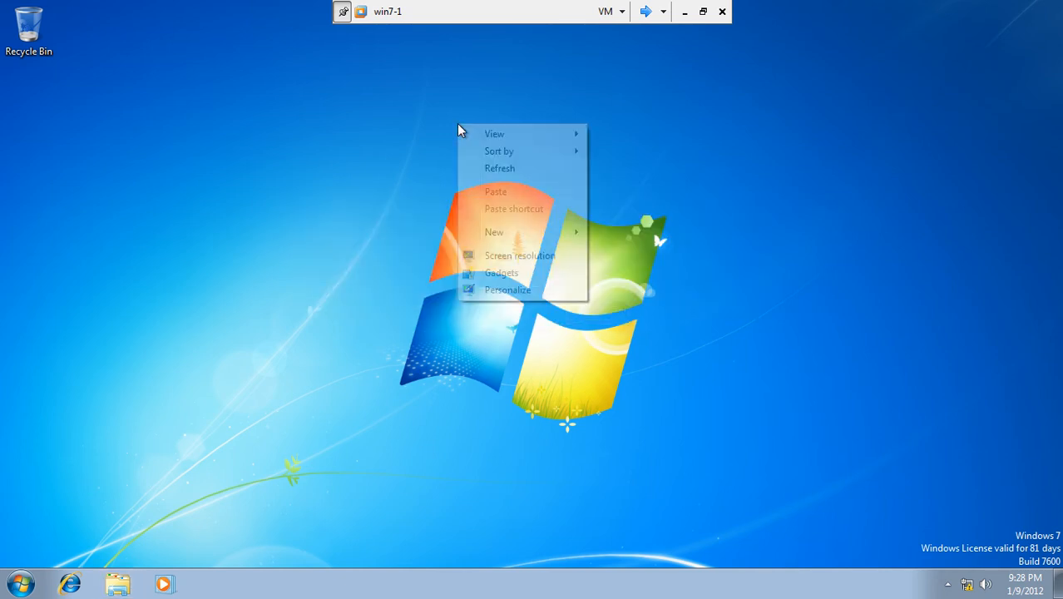
pyautogui.click(505, 292)
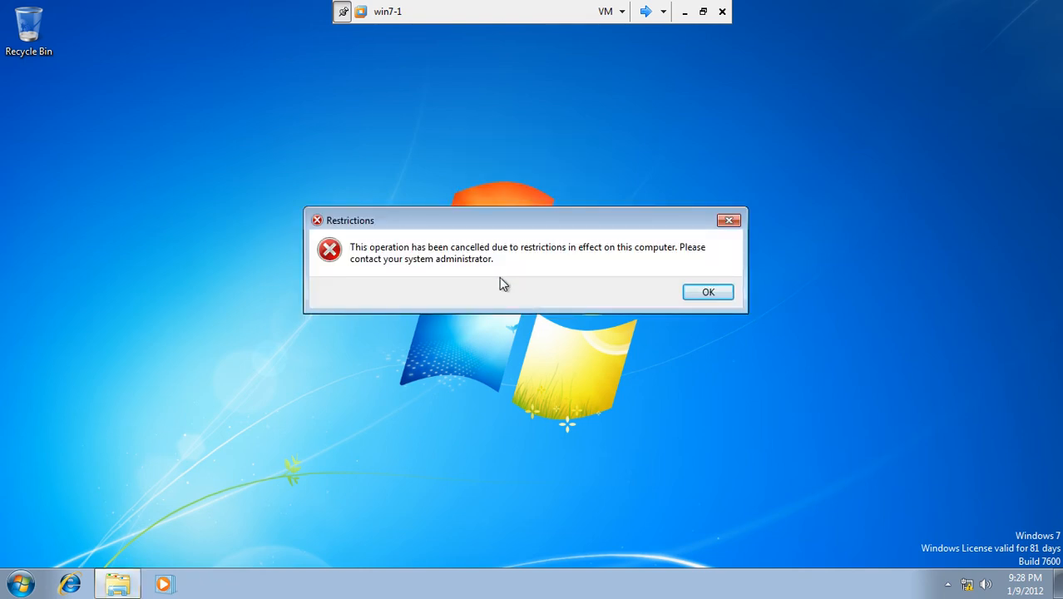
pyautogui.click(697, 298)
pyautogui.click(625, 303)
pyautogui.rightClick(513, 175)
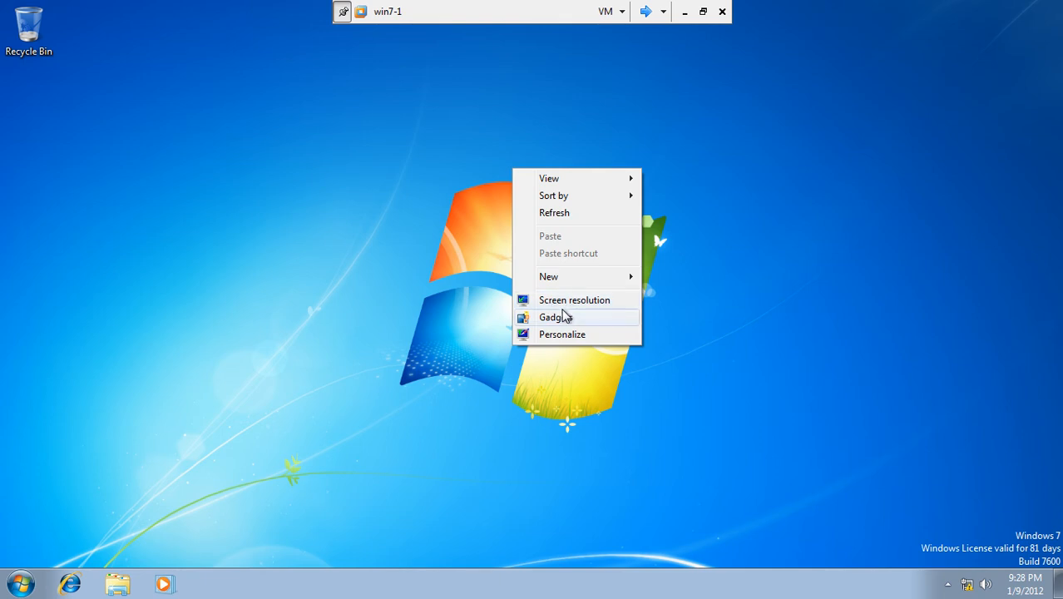
pyautogui.click(564, 301)
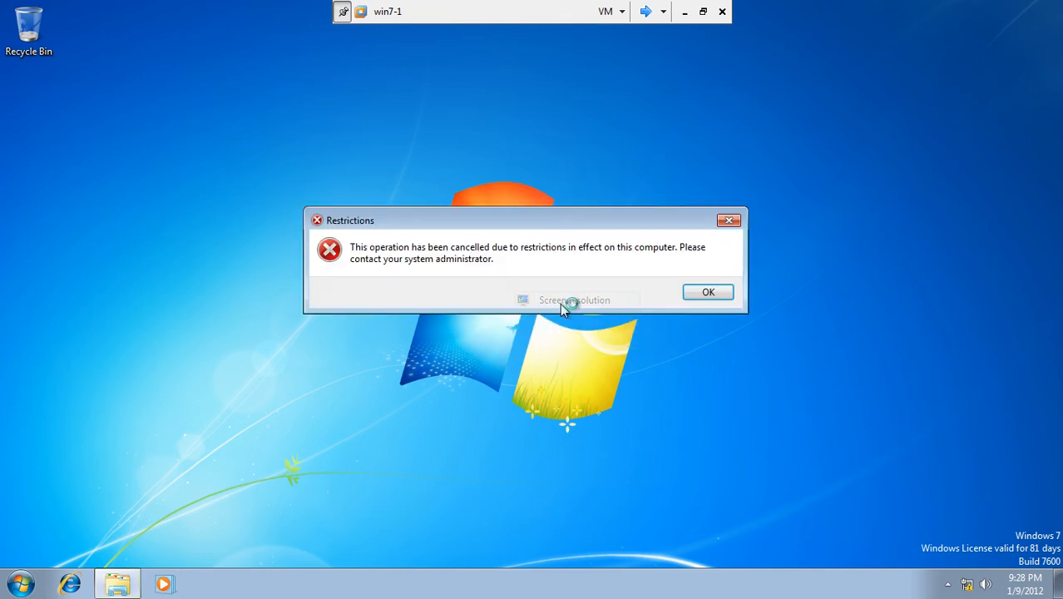
pyautogui.click(704, 292)
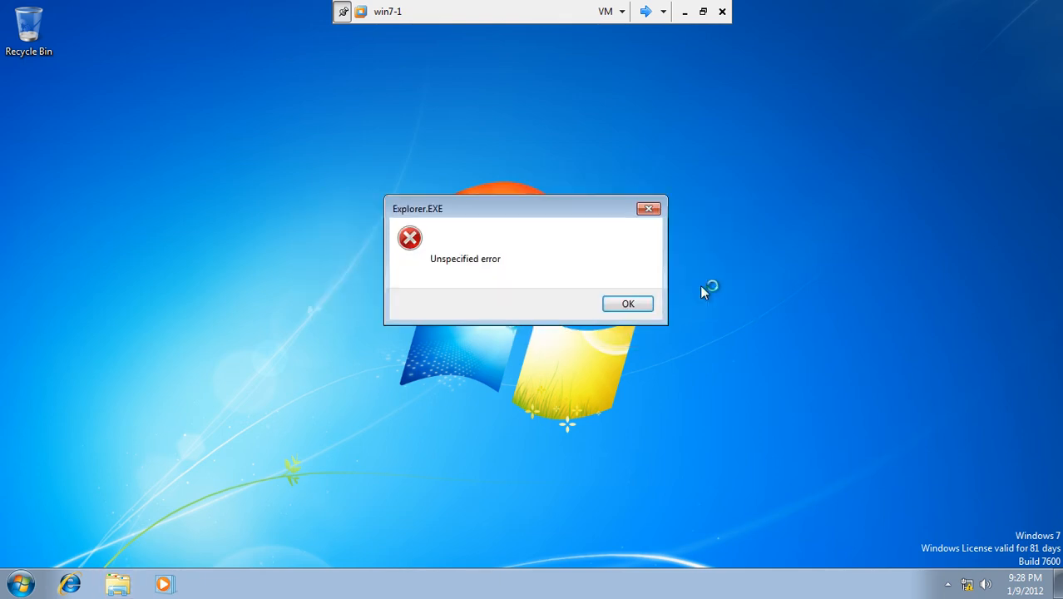
pyautogui.click(629, 304)
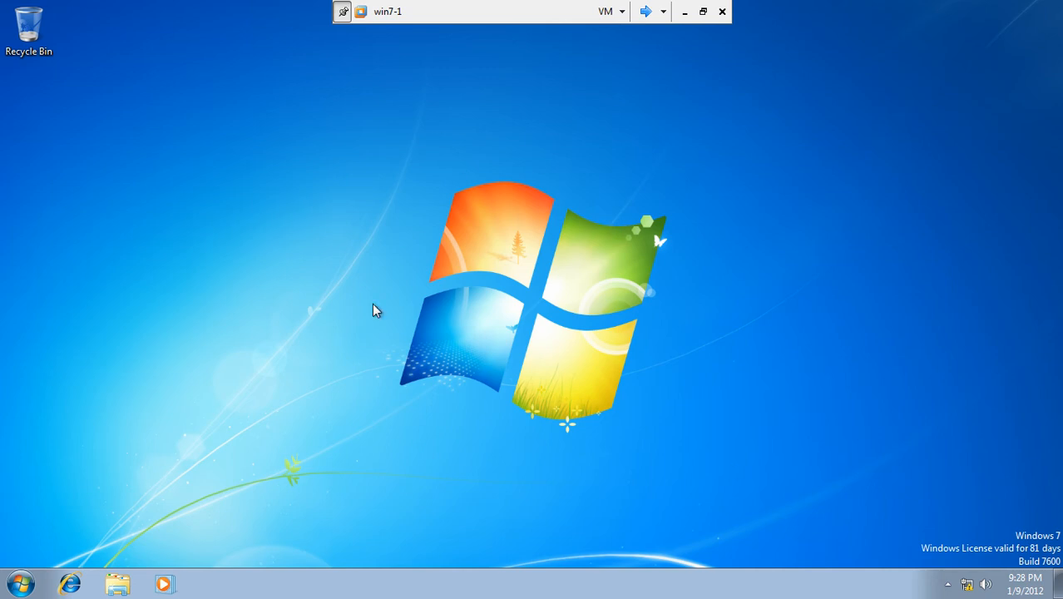
# - On Server1, close Active Directory Users and Computers and minimize Group Policy Management
pyautogui.click(646, 12)
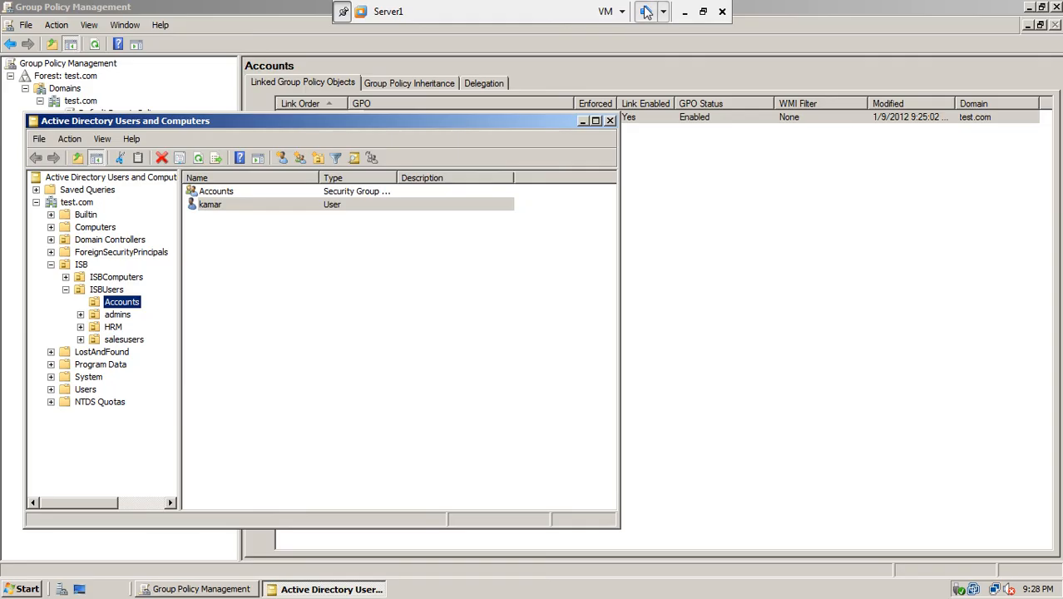
pyautogui.click(610, 122)
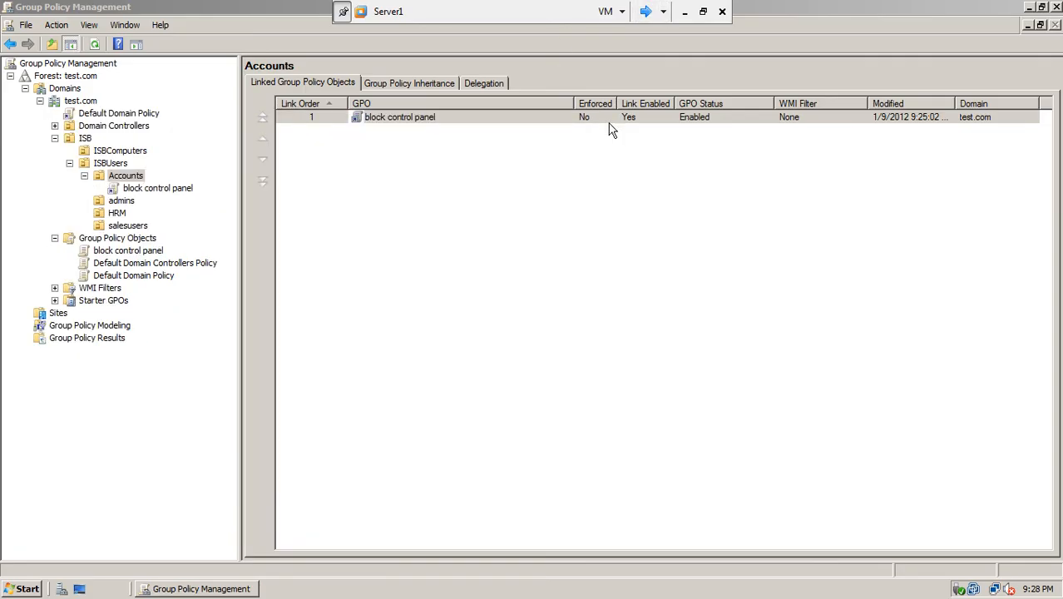
pyautogui.click(1042, 7)
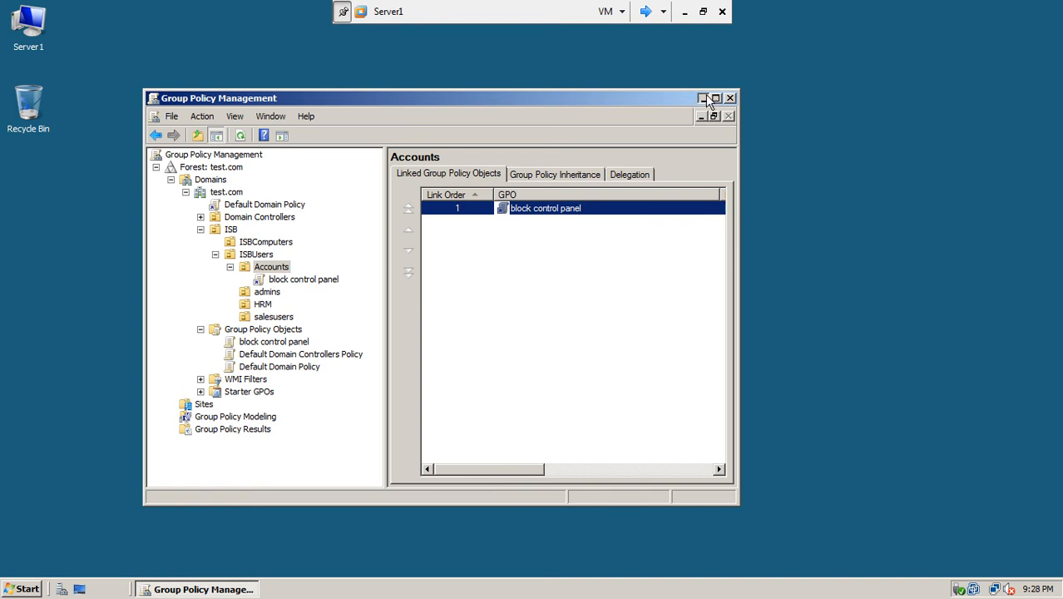
pyautogui.click(702, 99)
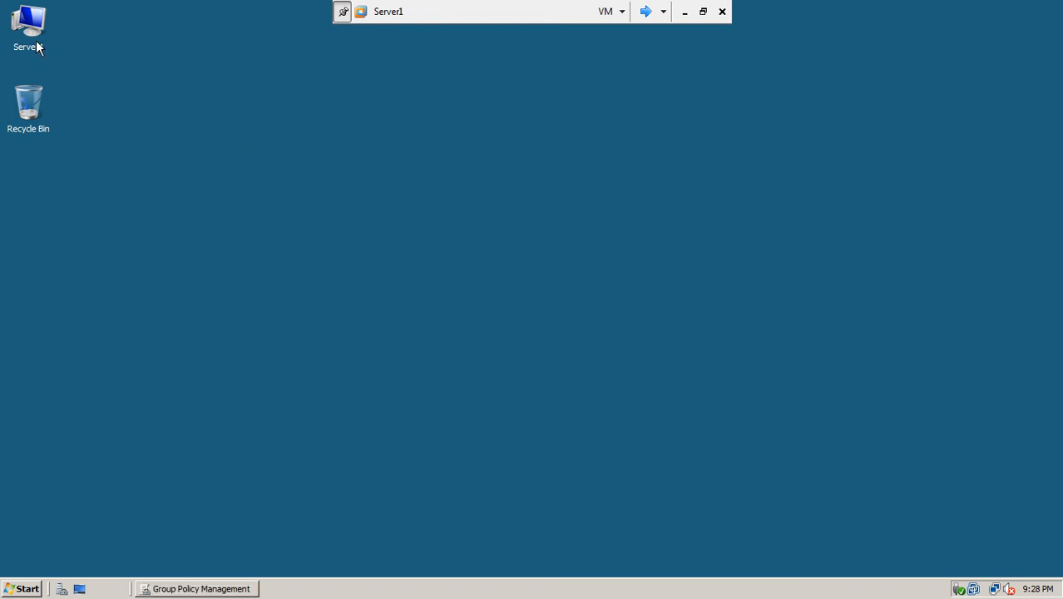
# - Create a new folder named wallpaper on Local Disk (C:)
pyautogui.doubleClick(43, 44)
pyautogui.doubleClick(210, 159)
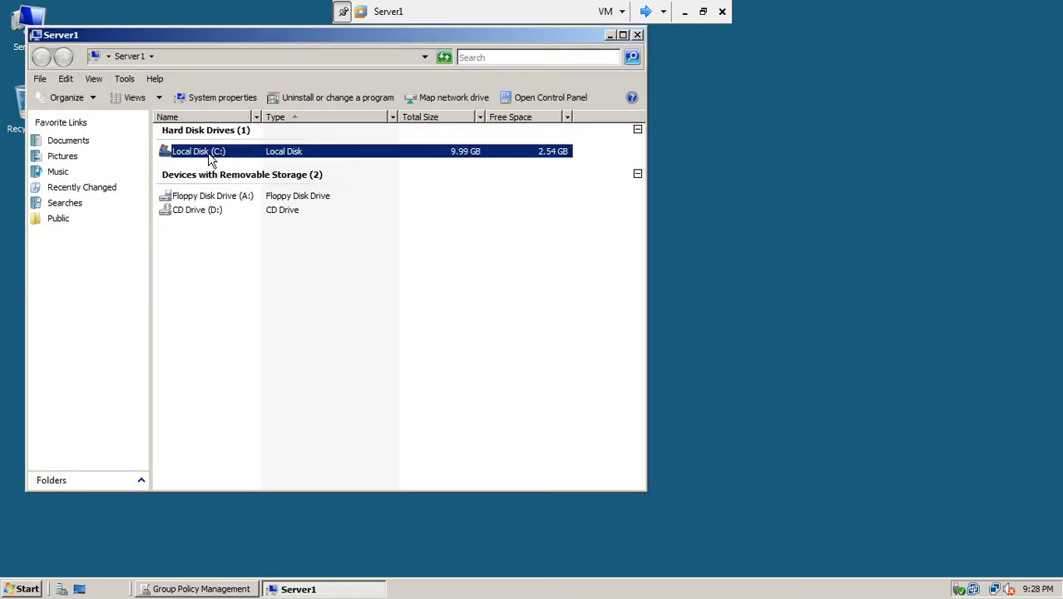
pyautogui.rightClick(212, 218)
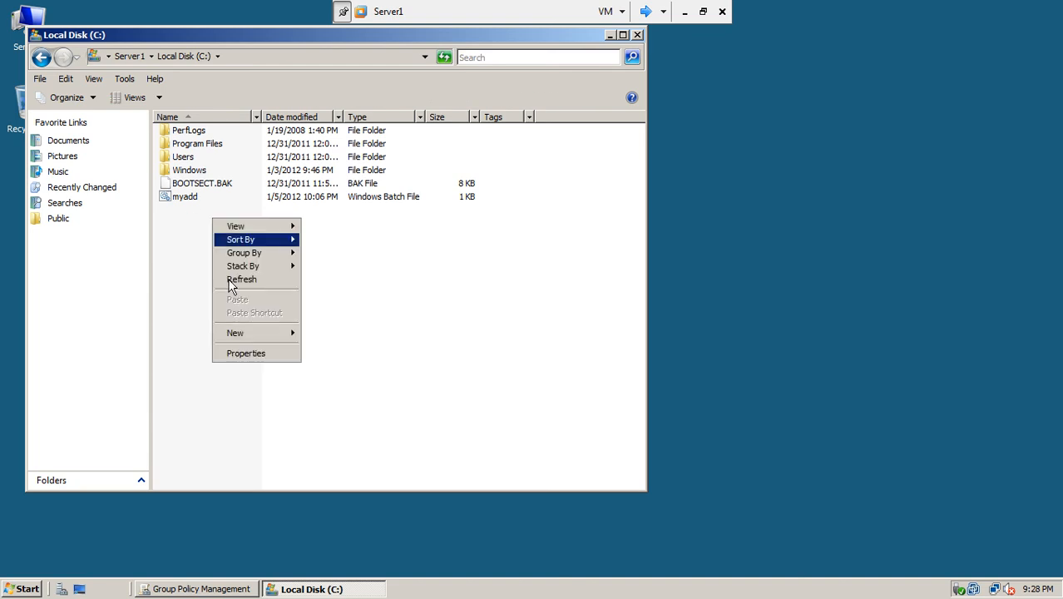
pyautogui.moveTo(252, 337)
pyautogui.click(315, 335)
pyautogui.write('wallpaper')
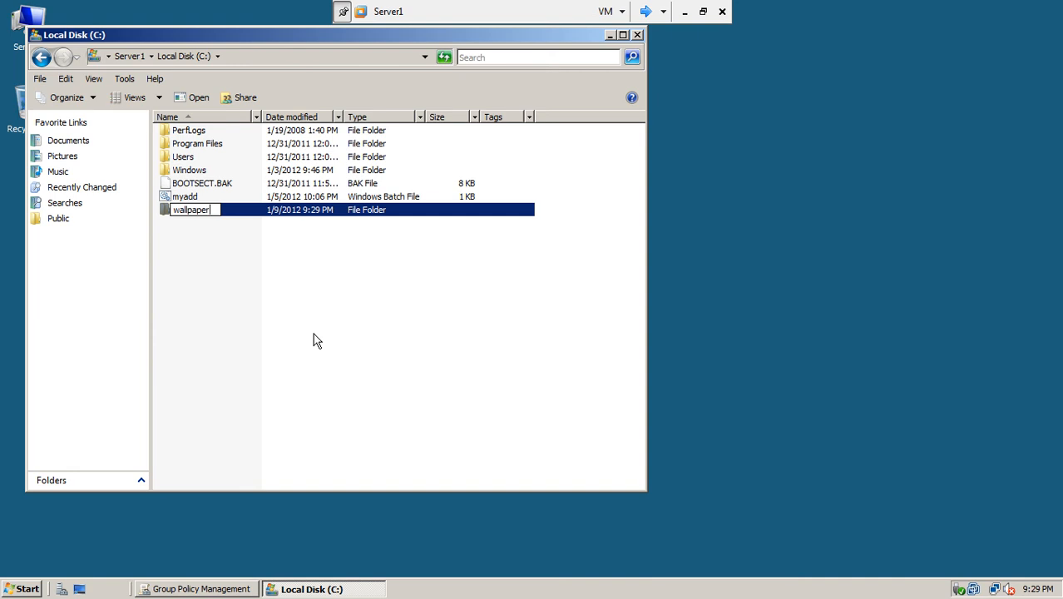
pyautogui.click(268, 316)
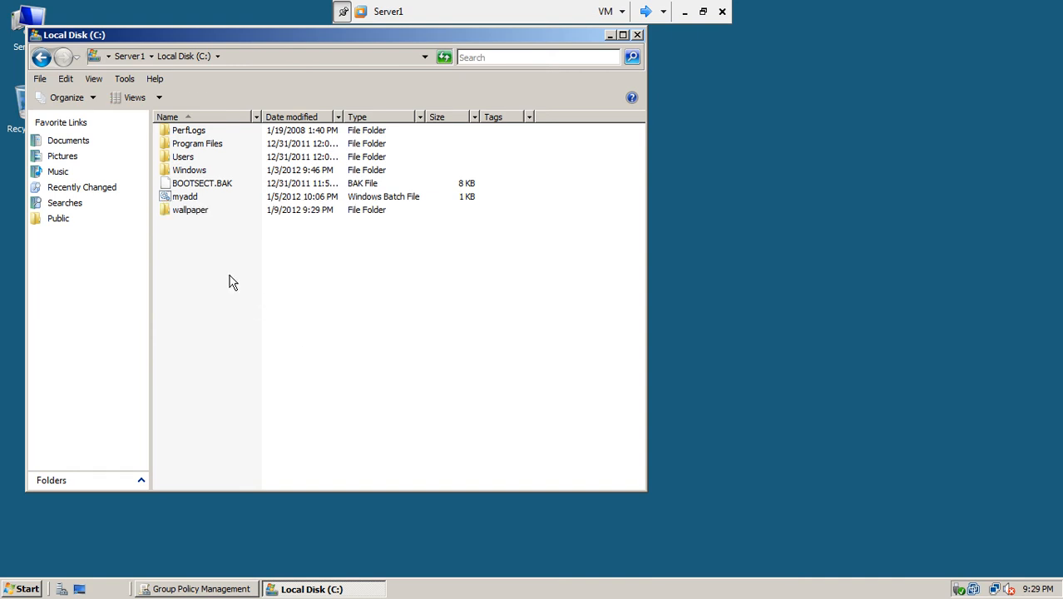
# - Share the wallpaper folder through Advanced Sharing, giving Everyone Full Control
pyautogui.rightClick(187, 217)
pyautogui.click(214, 390)
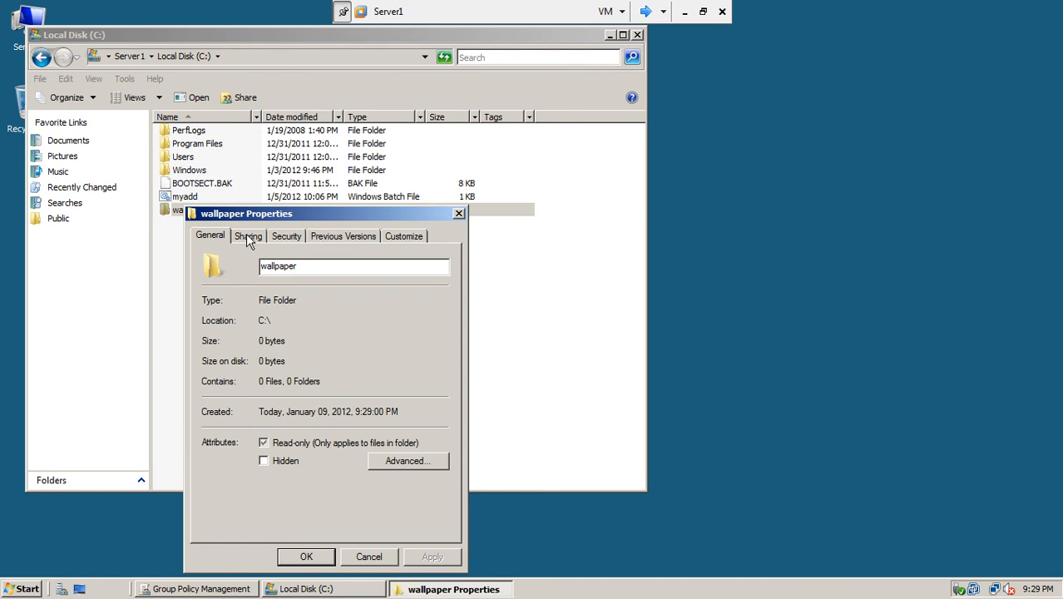
pyautogui.click(248, 238)
pyautogui.click(259, 427)
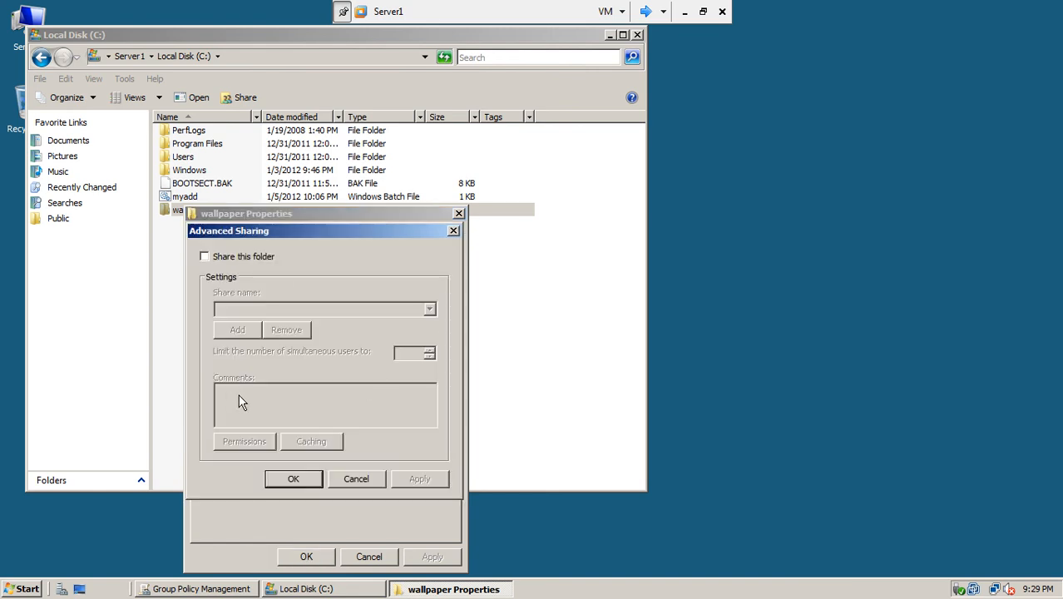
pyautogui.click(204, 256)
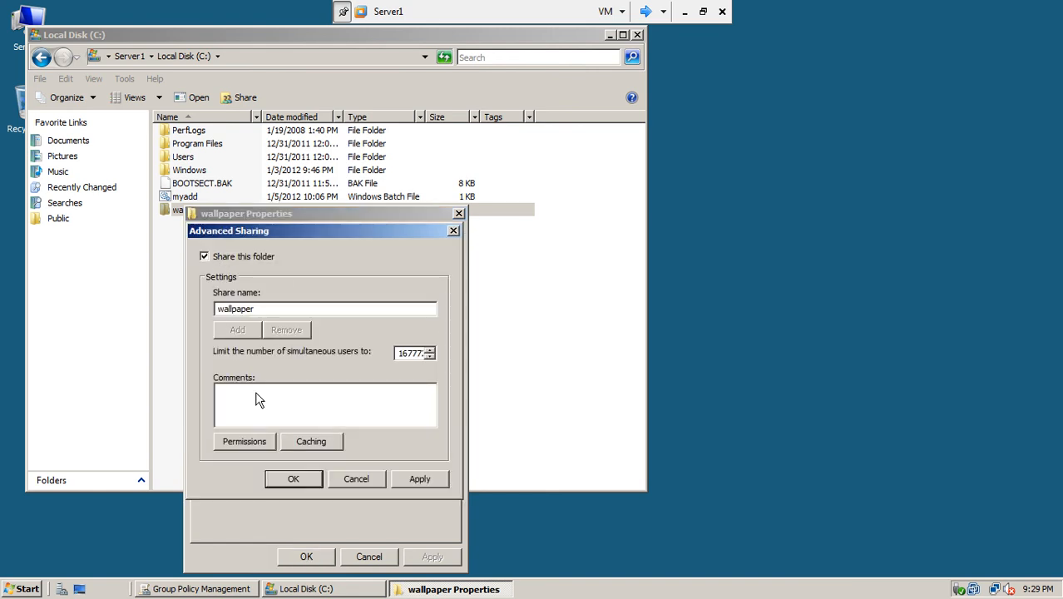
pyautogui.click(259, 440)
pyautogui.click(386, 424)
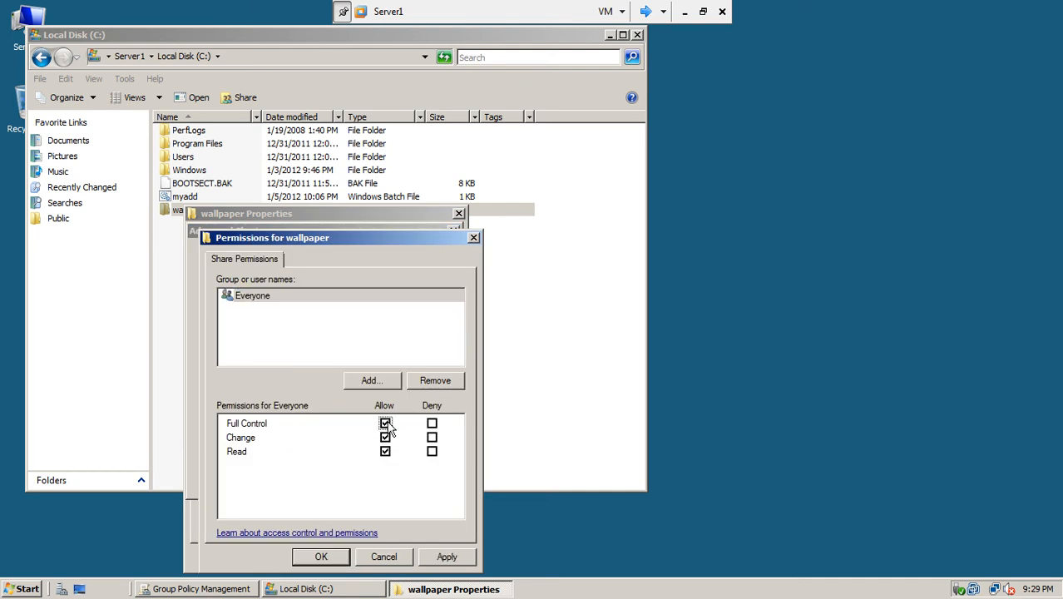
pyautogui.click(442, 557)
pyautogui.click(335, 556)
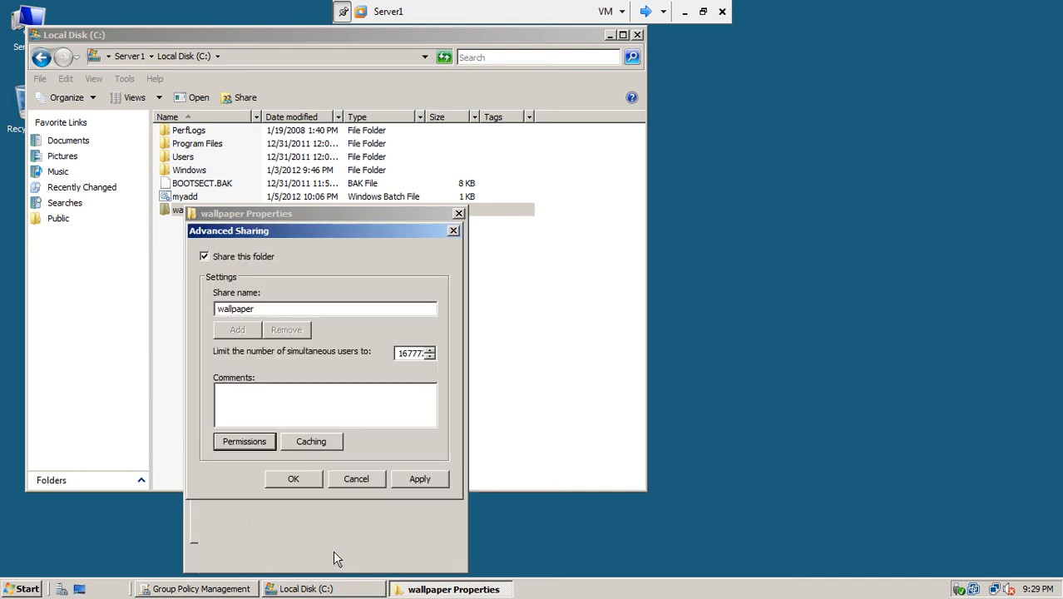
pyautogui.click(408, 481)
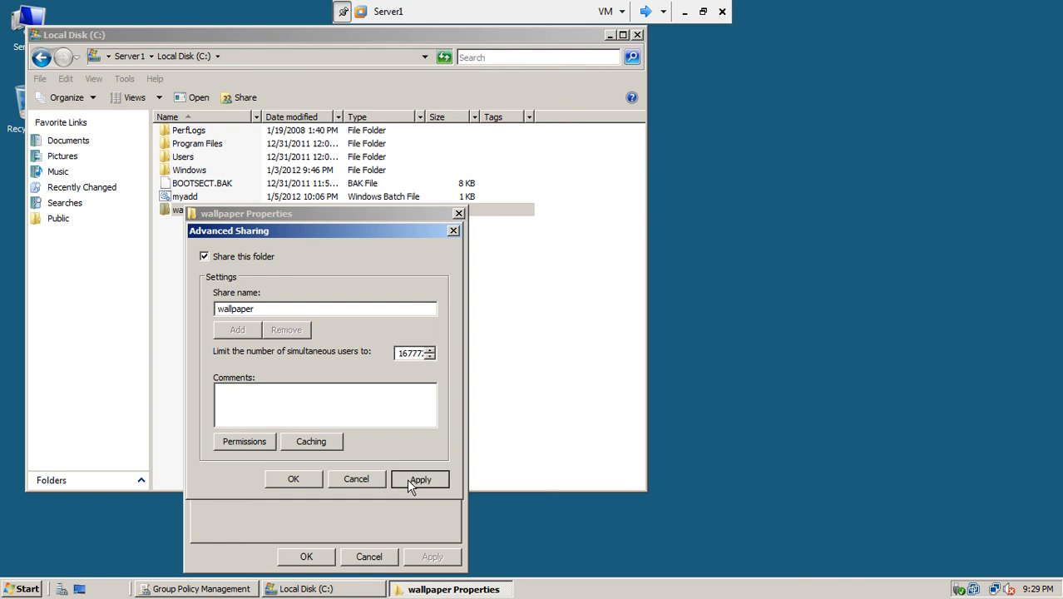
pyautogui.click(302, 483)
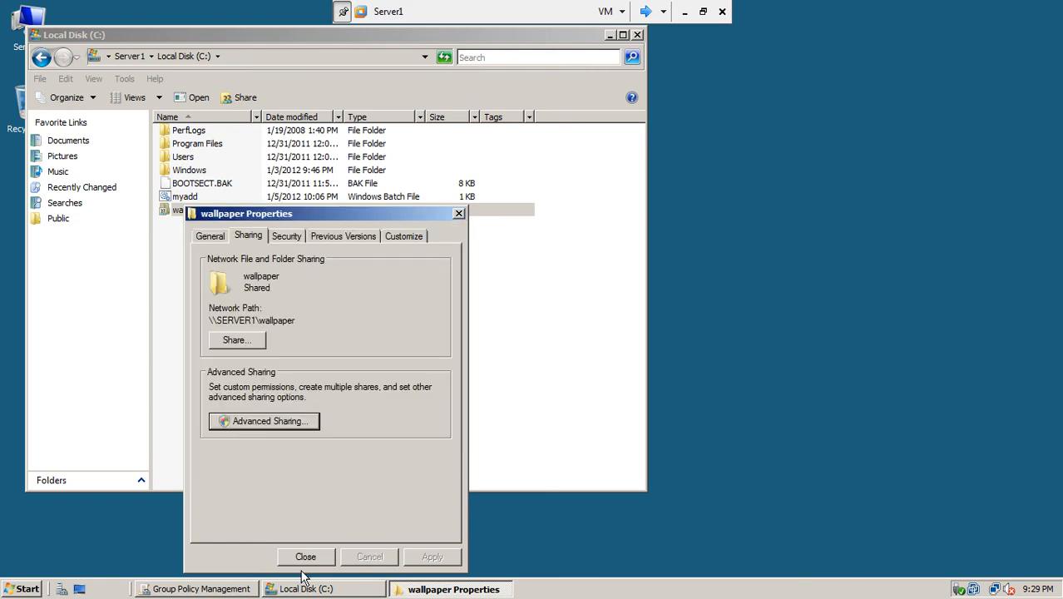
pyautogui.click(305, 556)
pyautogui.click(241, 268)
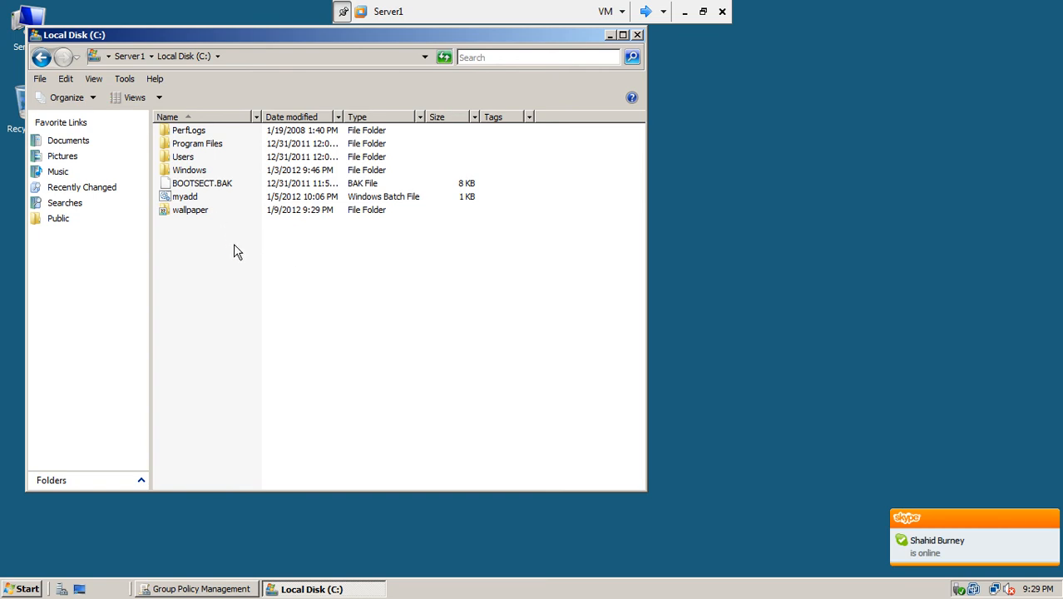
# - Launch Paint, maximize it and enlarge the canvas
pyautogui.click(1049, 517)
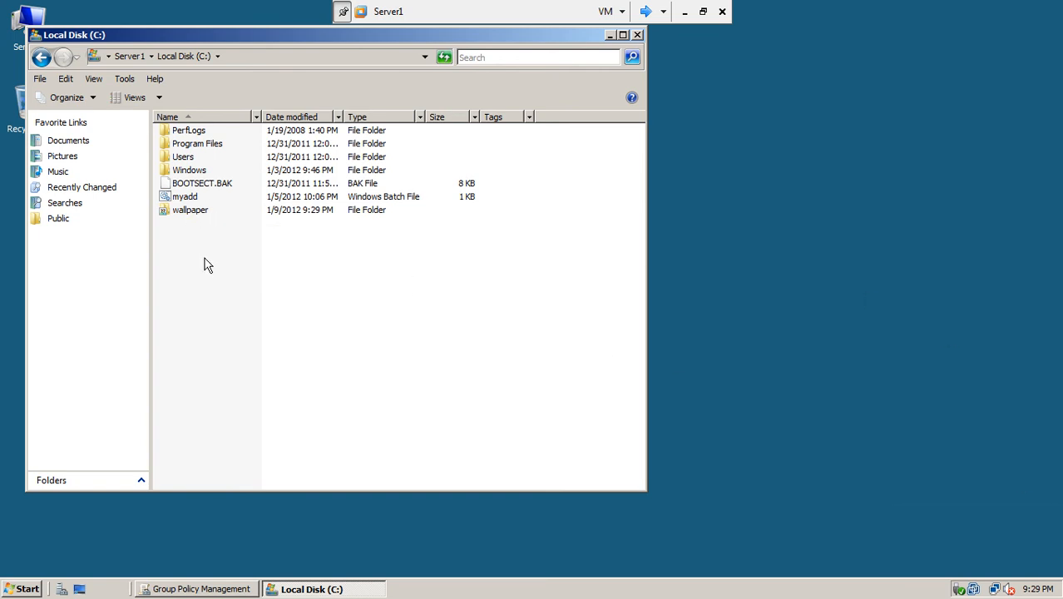
pyautogui.click(24, 589)
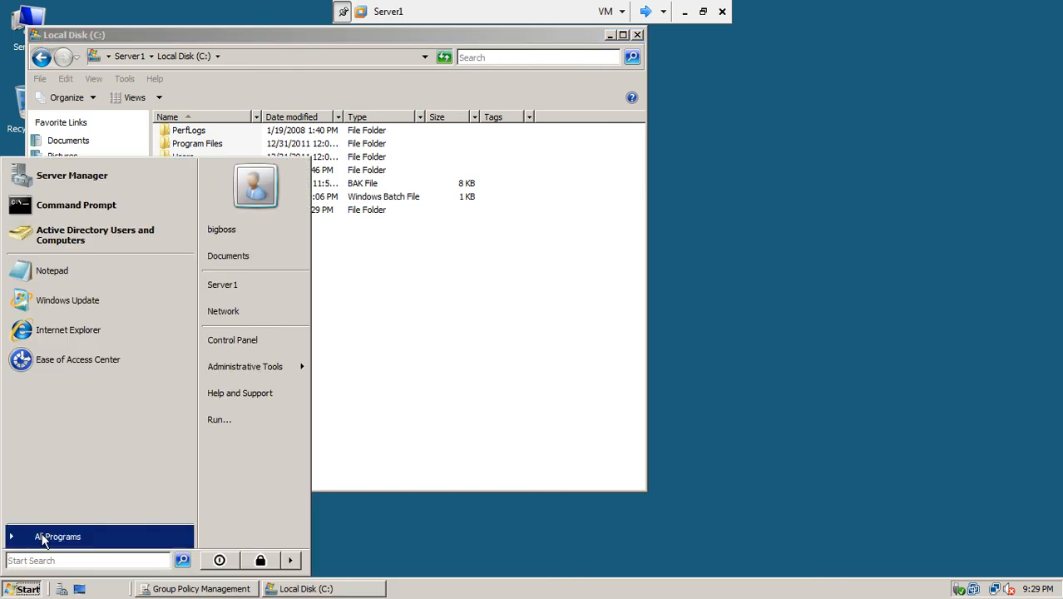
pyautogui.click(46, 560)
pyautogui.write('paint')
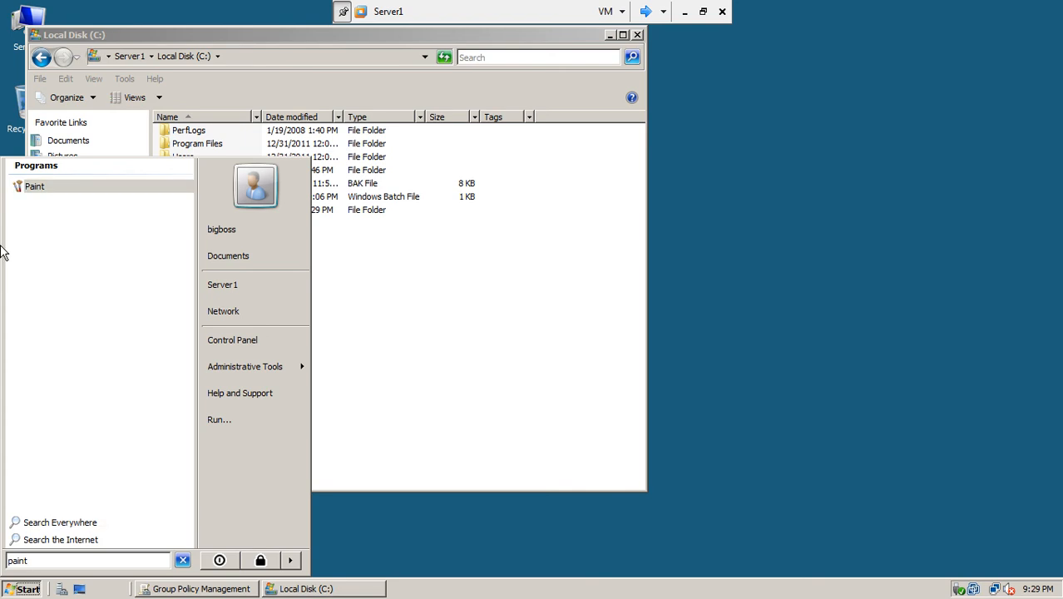
pyautogui.click(23, 188)
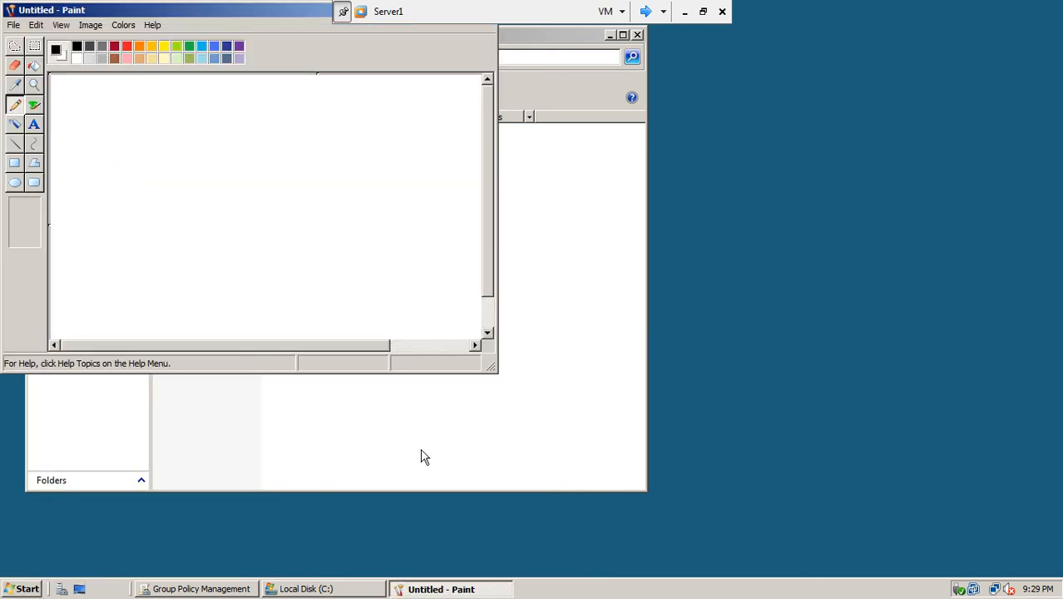
pyautogui.moveTo(231, 12)
pyautogui.mouseDown()
pyautogui.moveTo(470, 125)
pyautogui.moveTo(491, 112)
pyautogui.mouseUp()
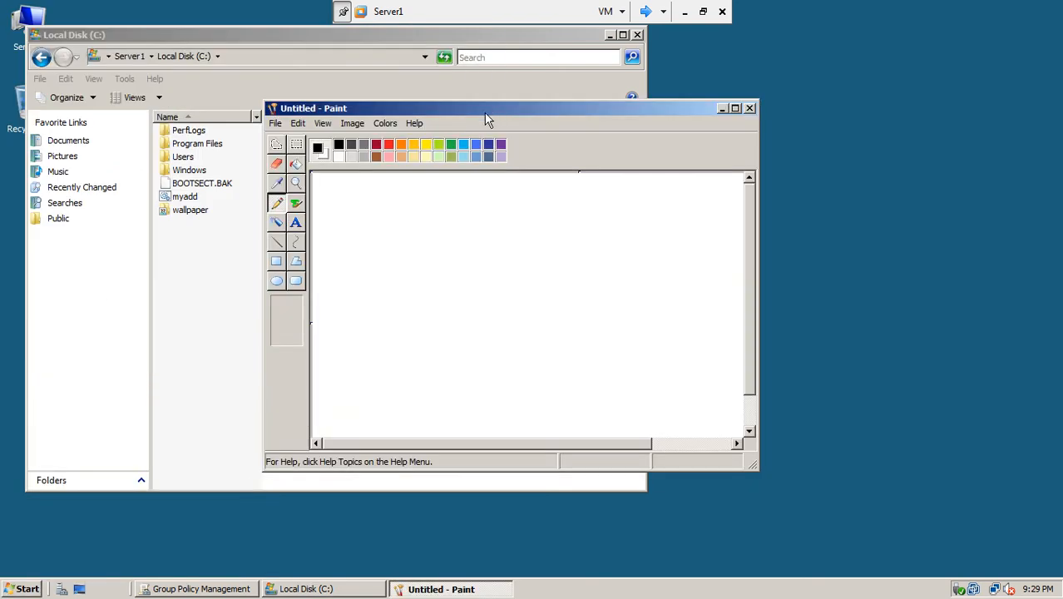
pyautogui.click(737, 108)
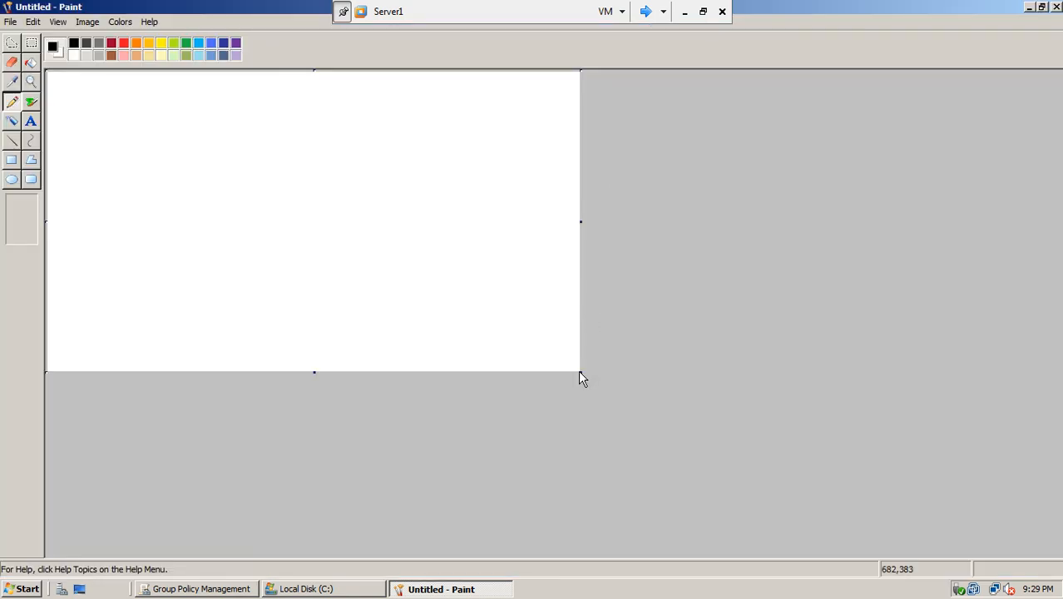
pyautogui.moveTo(582, 371); pyautogui.dragTo(820, 500)
pyautogui.moveTo(435, 501); pyautogui.dragTo(438, 537)
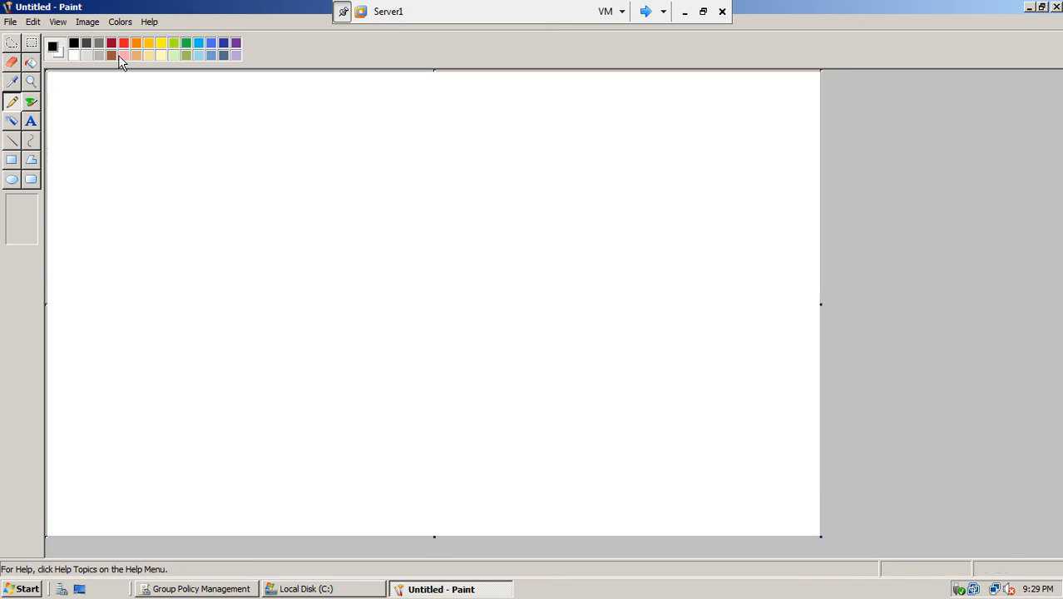
# - Write 'Welcome to test co.' in orange at font size 28 on one line
pyautogui.click(137, 44)
pyautogui.click(30, 127)
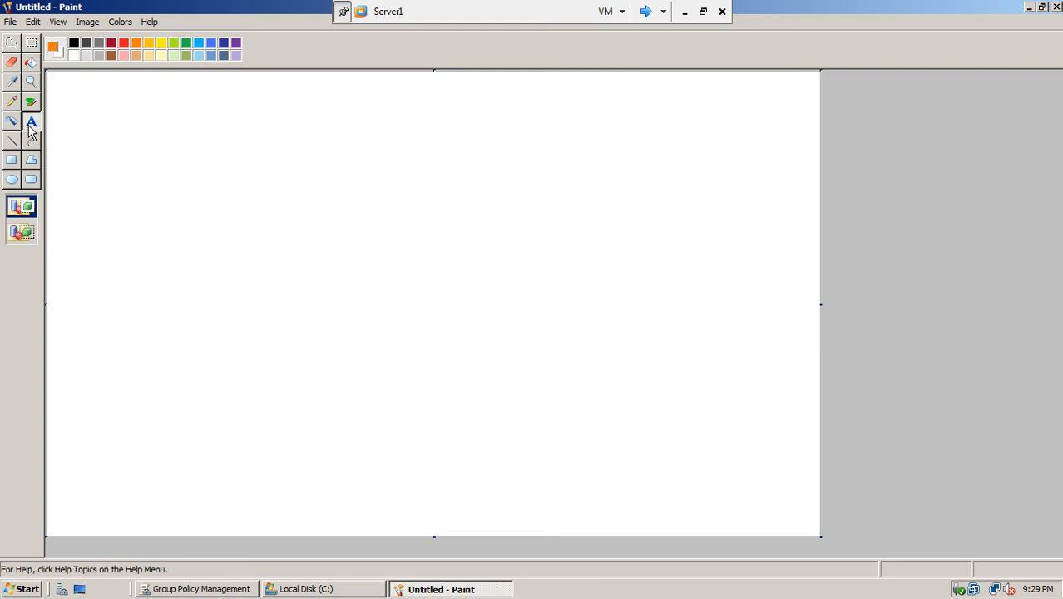
pyautogui.click(162, 239)
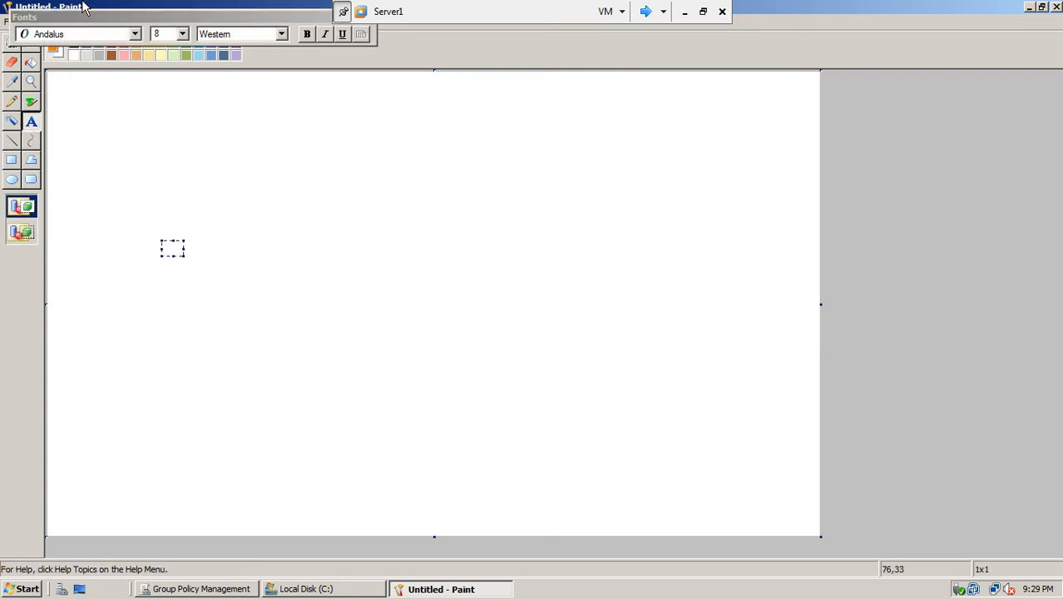
pyautogui.click(182, 33)
pyautogui.click(156, 171)
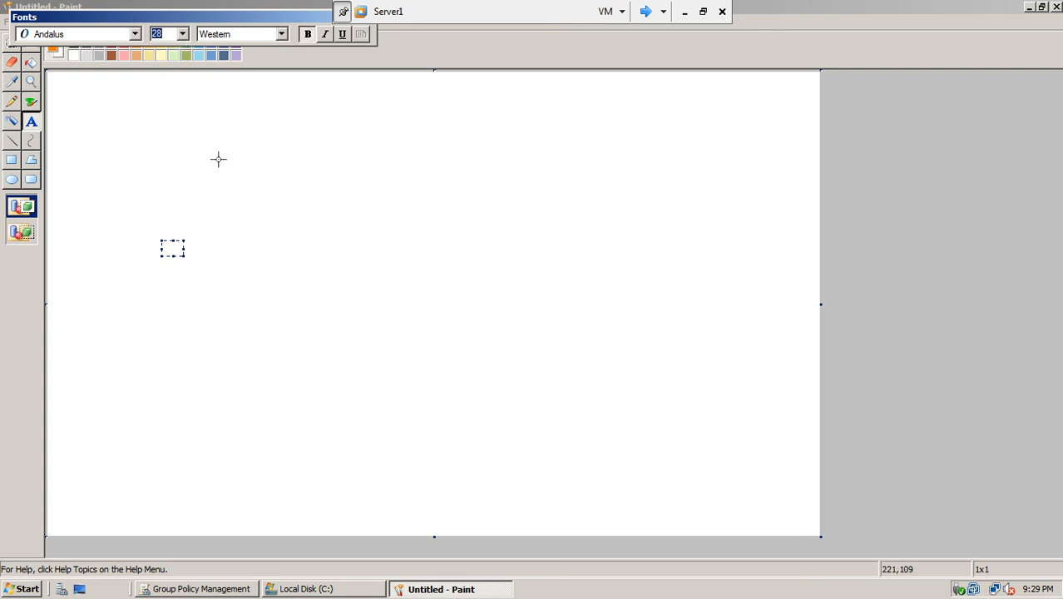
pyautogui.click(195, 178)
pyautogui.moveTo(189, 223); pyautogui.dragTo(253, 268)
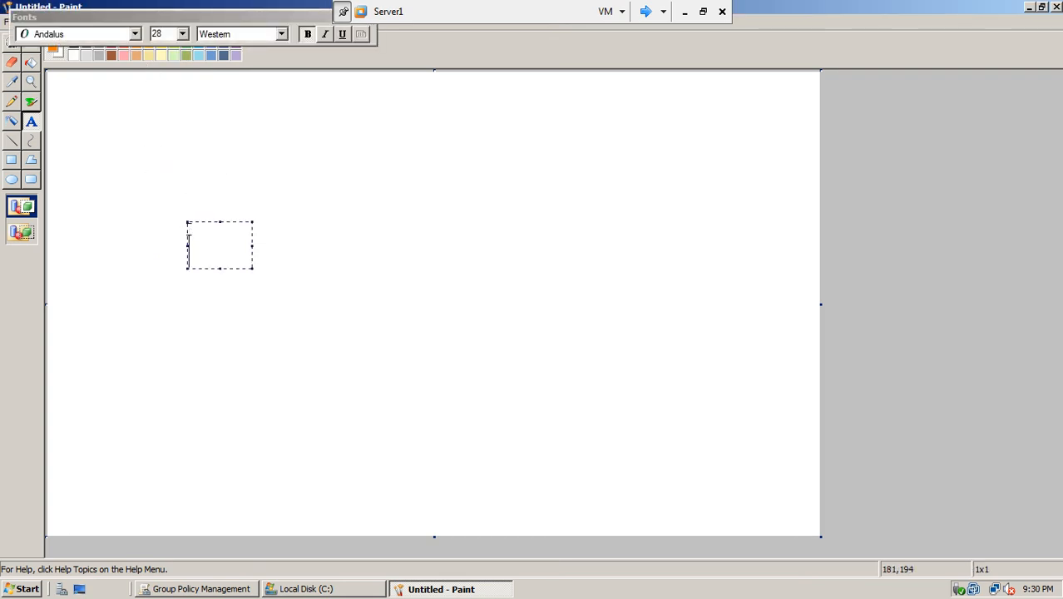
pyautogui.write('Welco')
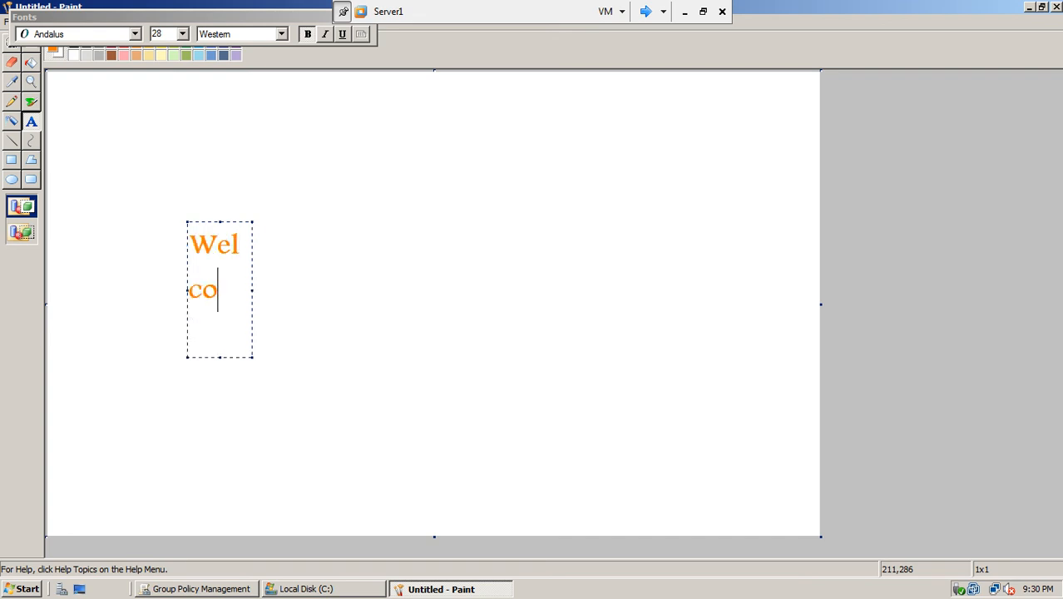
pyautogui.write('me to')
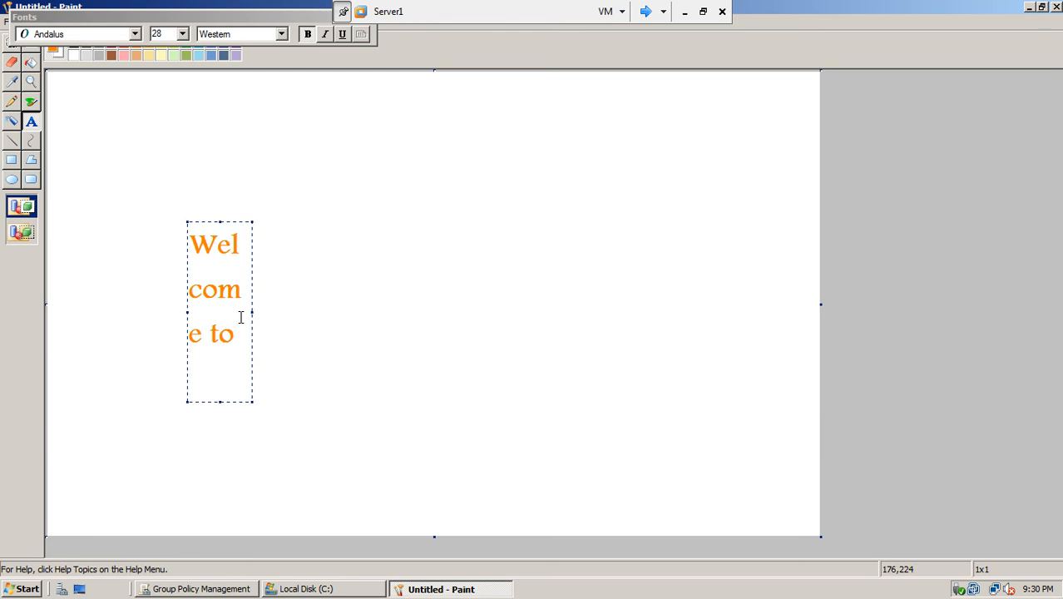
pyautogui.moveTo(252, 312)
pyautogui.mouseDown()
pyautogui.moveTo(477, 295)
pyautogui.moveTo(647, 312)
pyautogui.mouseUp()
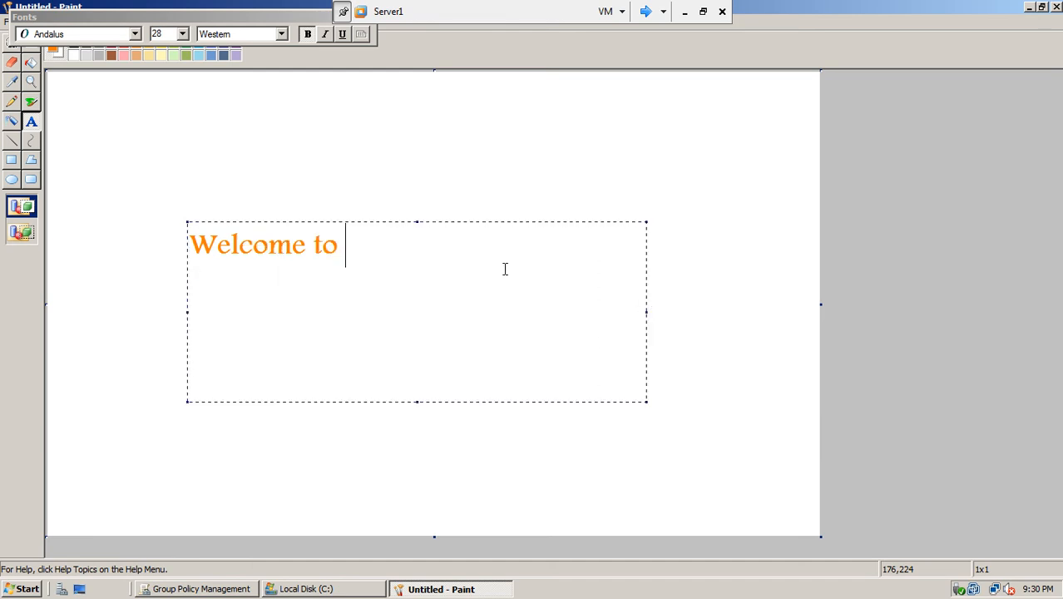
pyautogui.write('test co.')
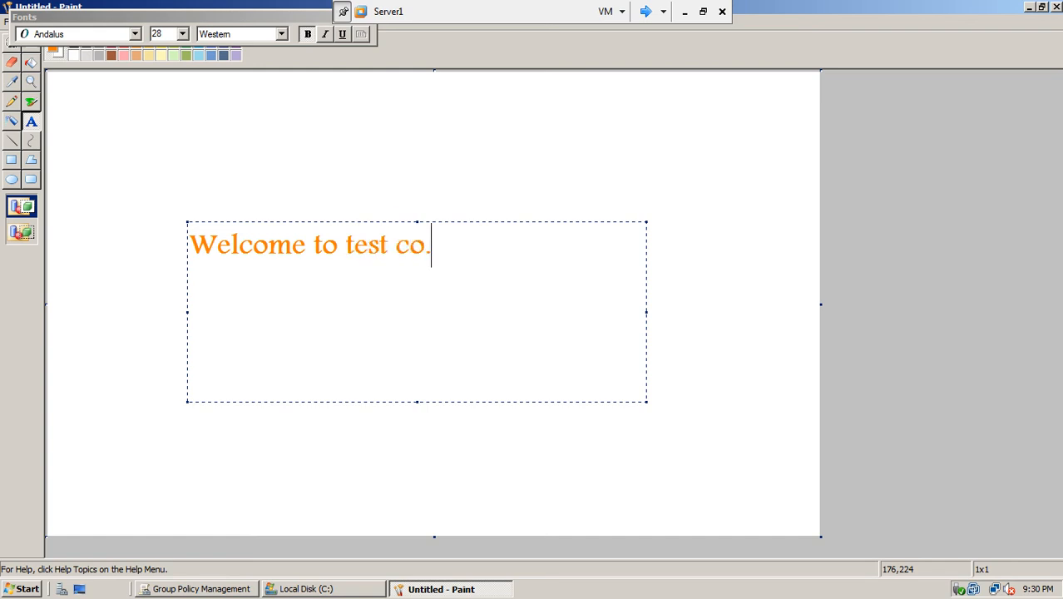
pyautogui.click(495, 176)
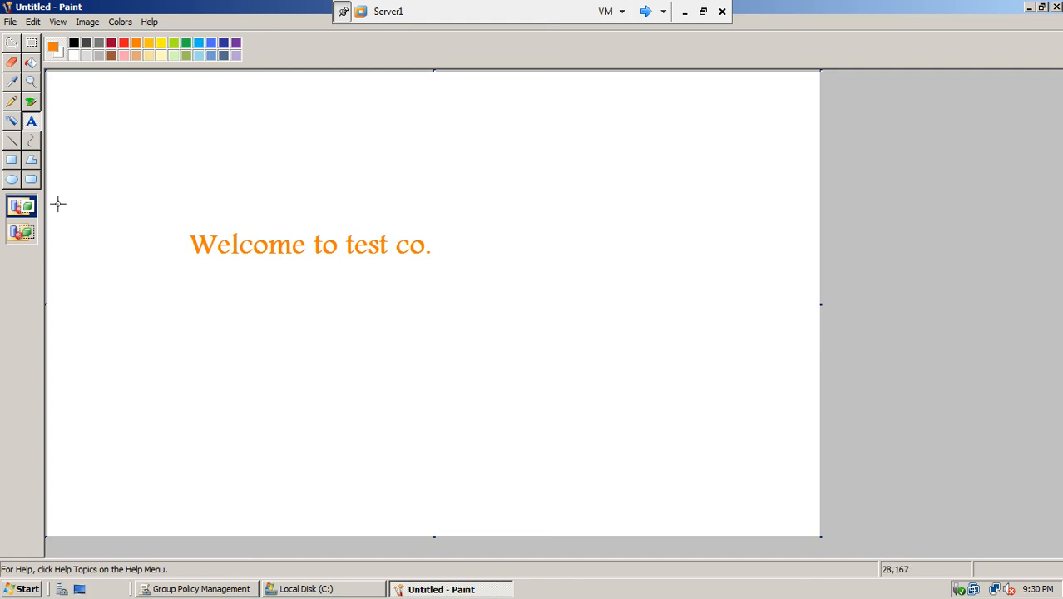
# - Draw an orange circle above the text, crossed by two parallel diagonal lines
pyautogui.click(12, 179)
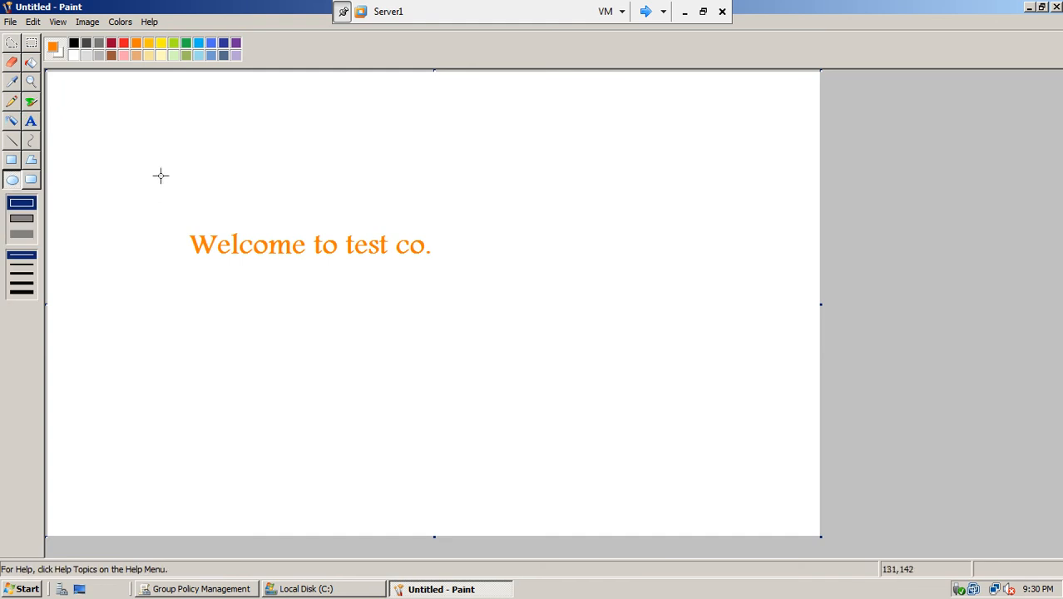
pyautogui.moveTo(167, 169); pyautogui.dragTo(224, 223)
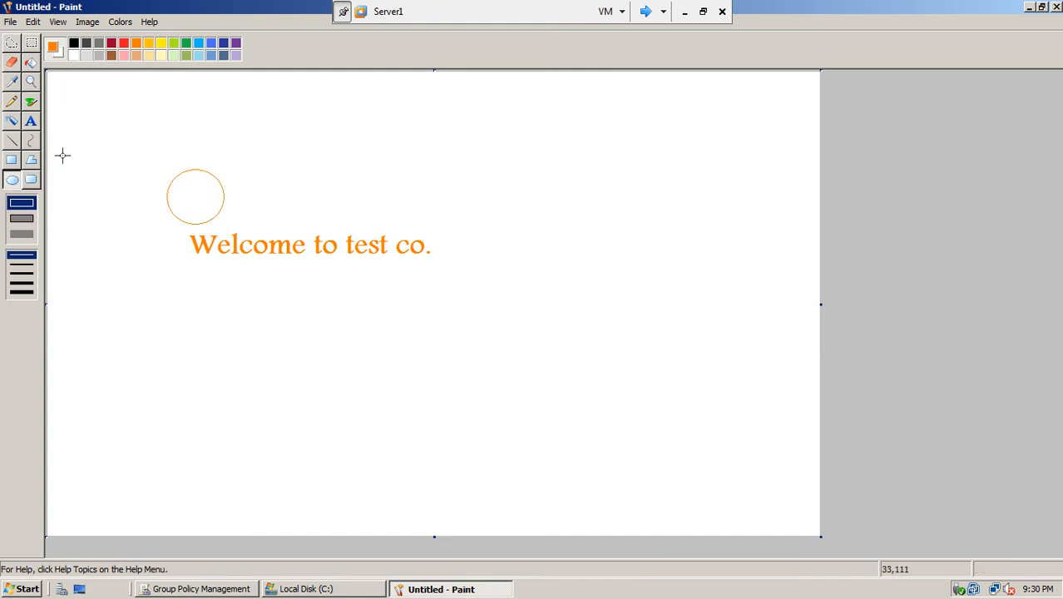
pyautogui.click(11, 141)
pyautogui.moveTo(162, 162); pyautogui.dragTo(232, 212)
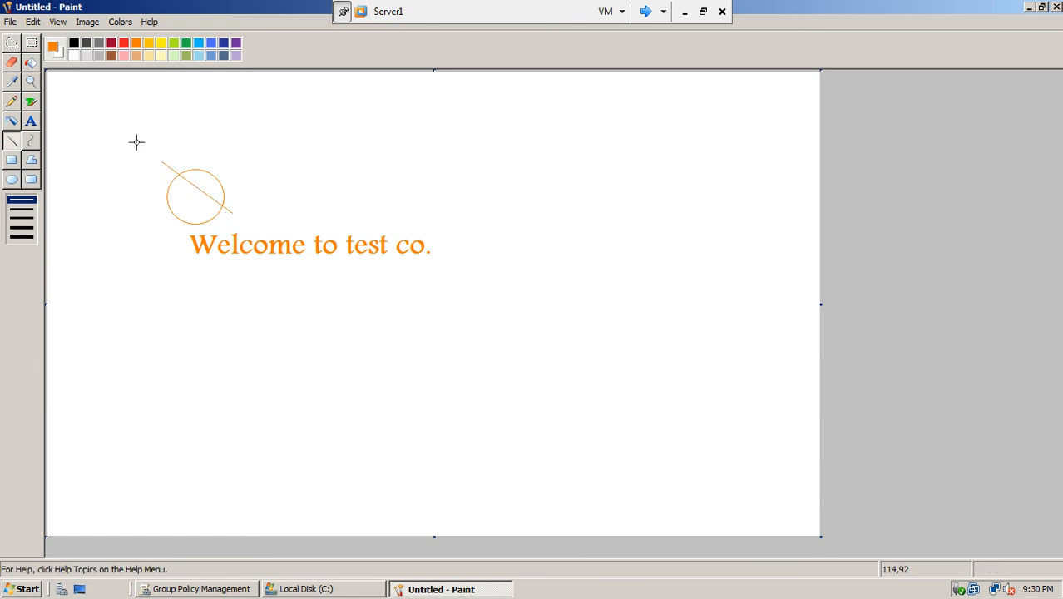
pyautogui.moveTo(156, 165); pyautogui.dragTo(234, 225)
# - Save the picture as first1 in C:\wallpaper on Server1, then close Paint
pyautogui.click(12, 23)
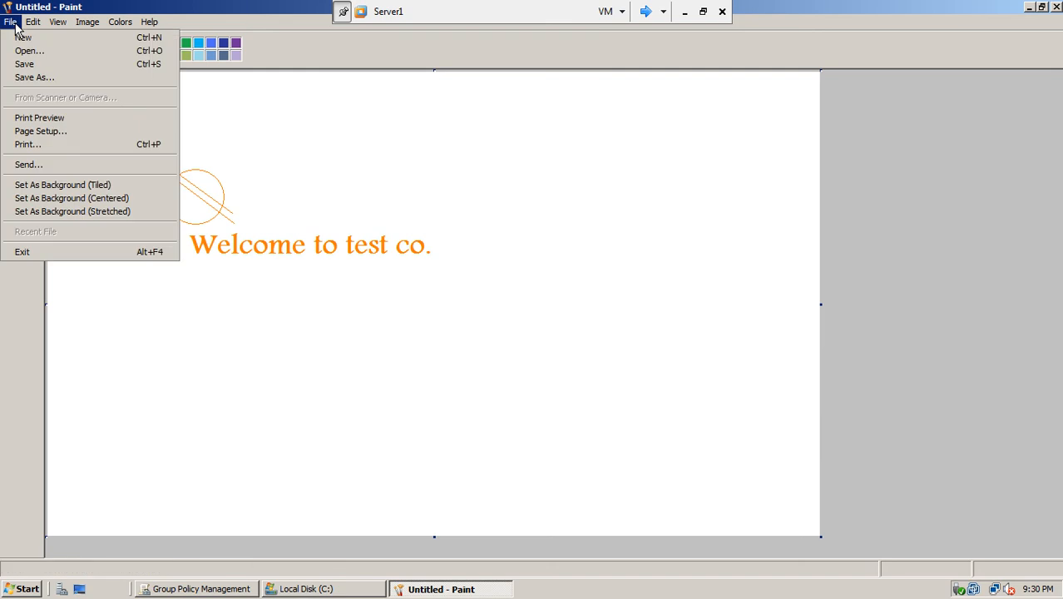
pyautogui.click(34, 77)
pyautogui.click(343, 336)
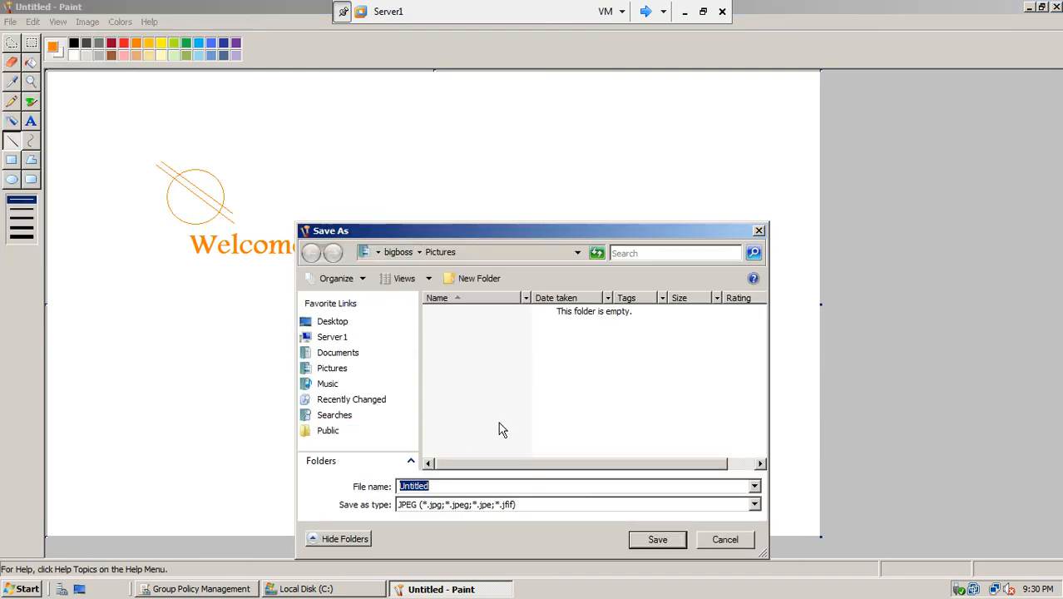
pyautogui.write('first1')
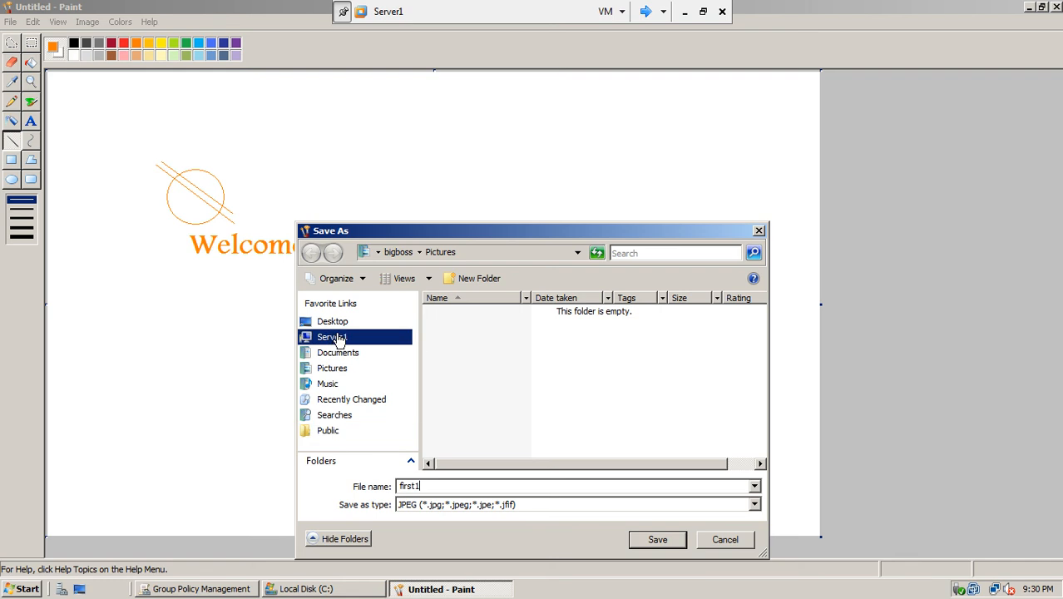
pyautogui.click(329, 337)
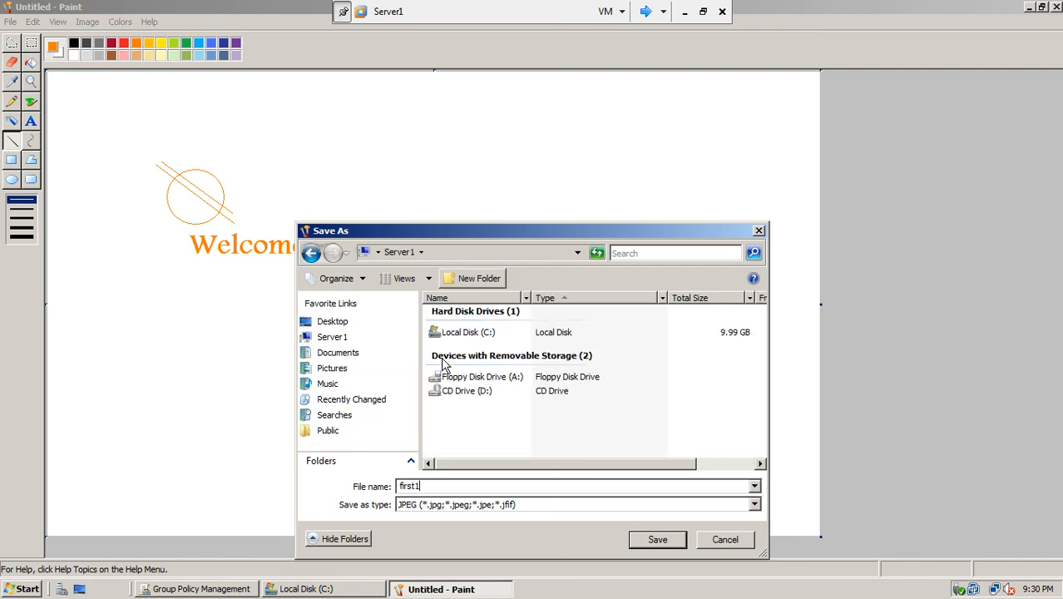
pyautogui.doubleClick(470, 333)
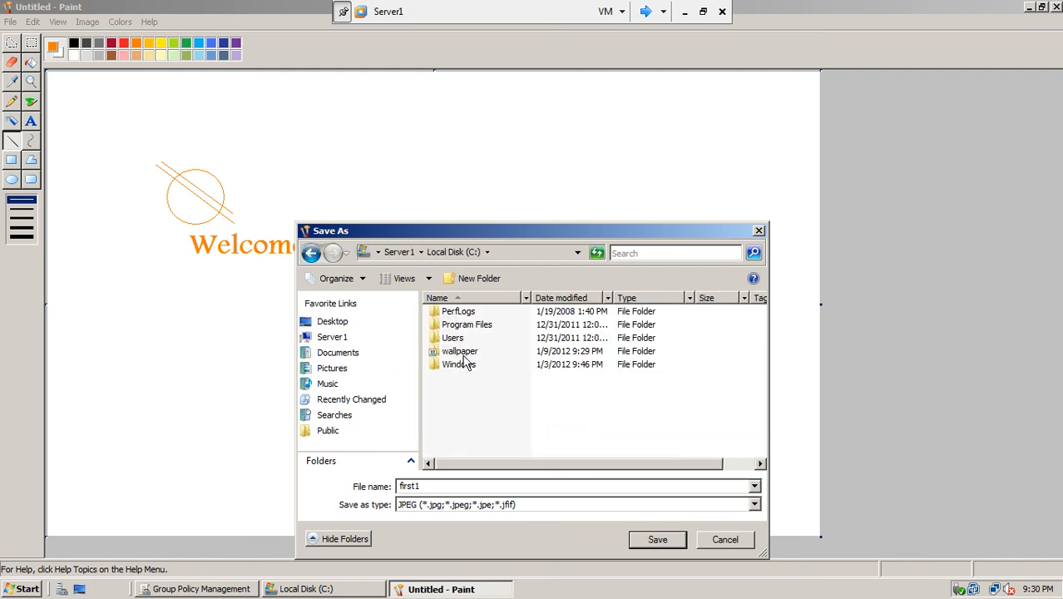
pyautogui.doubleClick(466, 358)
pyautogui.click(647, 541)
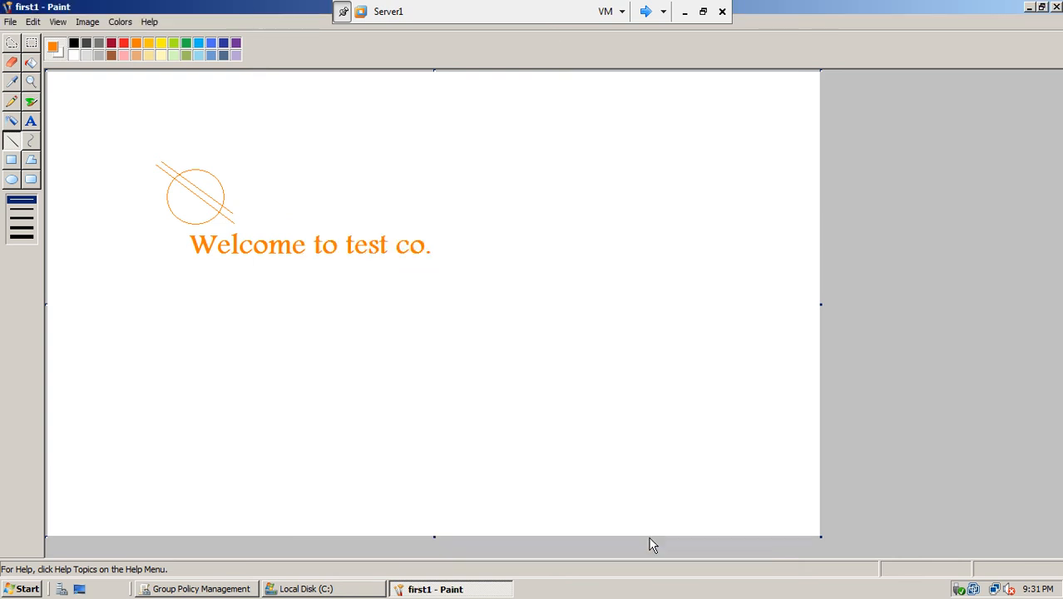
pyautogui.click(1058, 6)
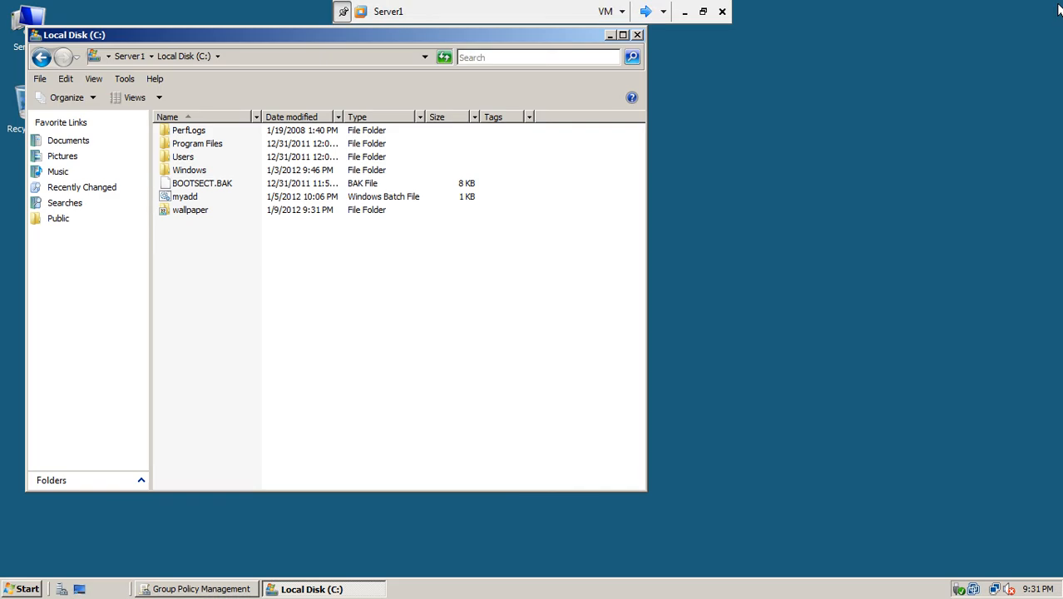
# - Close the Local Disk (C:) window and return to the block control panel link in Group Policy Management
pyautogui.click(637, 35)
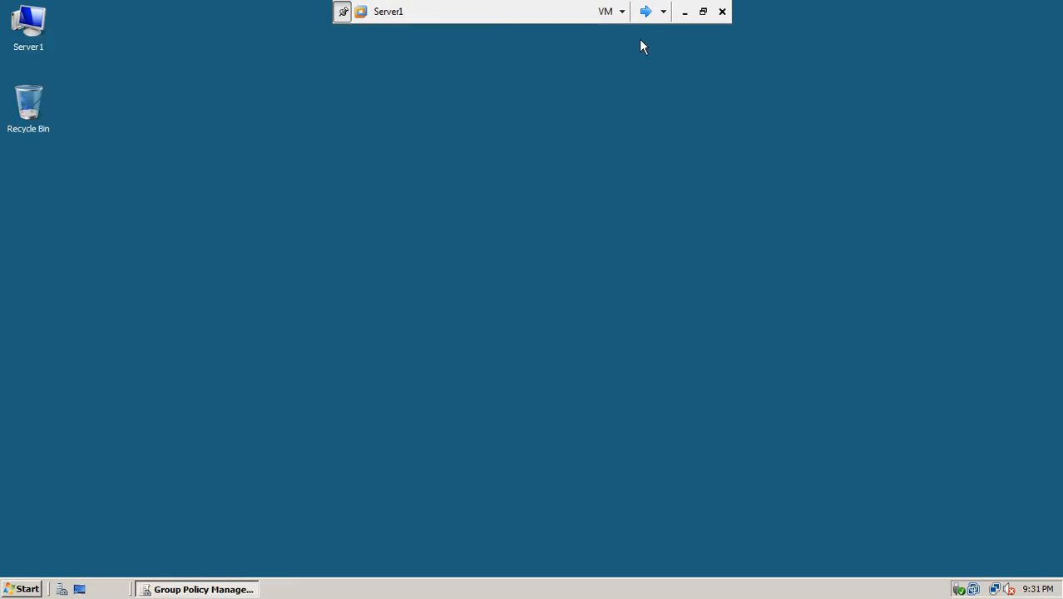
pyautogui.click(197, 588)
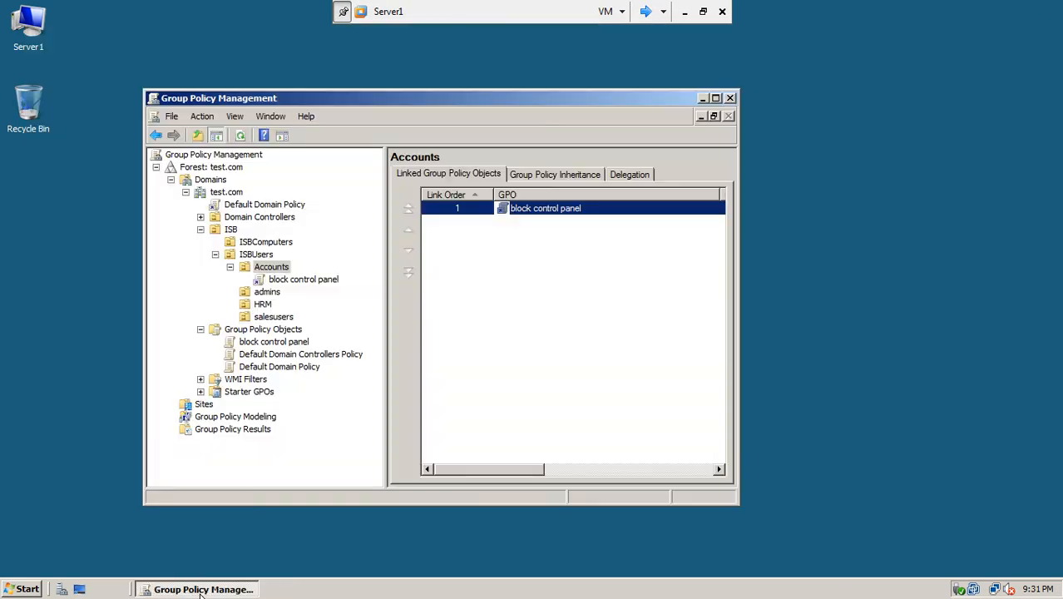
pyautogui.click(281, 281)
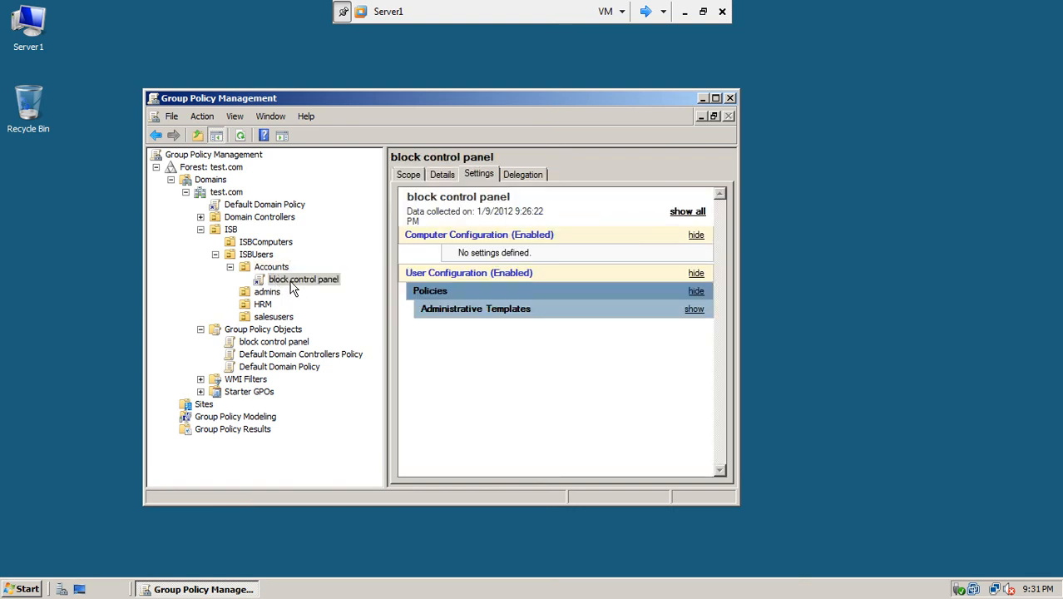
pyautogui.rightClick(292, 287)
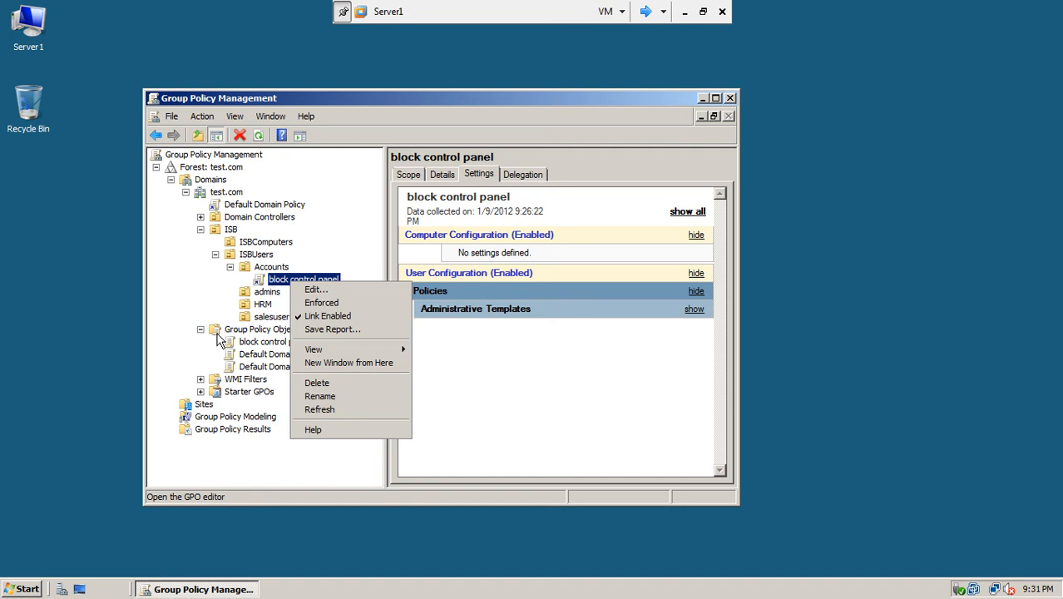
# - Create a GPO named blockWallpaper linked to the Accounts OU and view its empty settings
pyautogui.click(270, 268)
pyautogui.rightClick(270, 269)
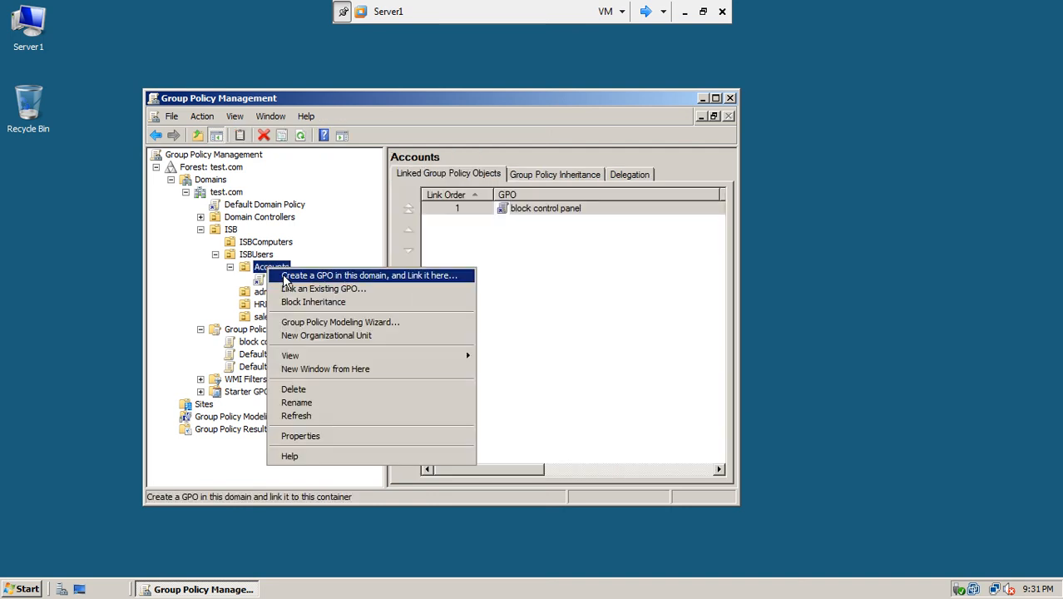
pyautogui.click(280, 275)
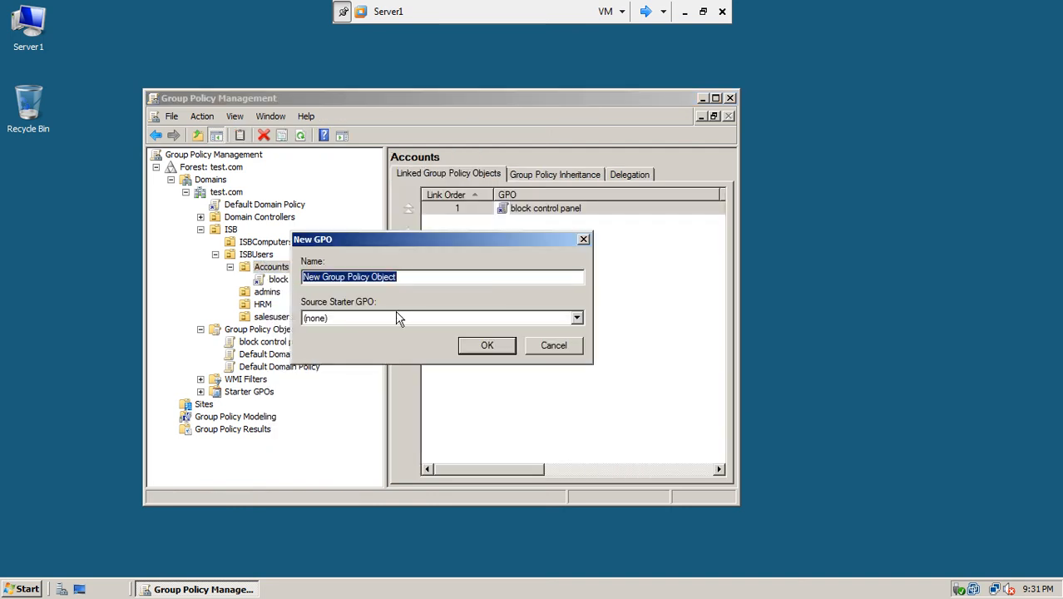
pyautogui.write('blockWallpap')
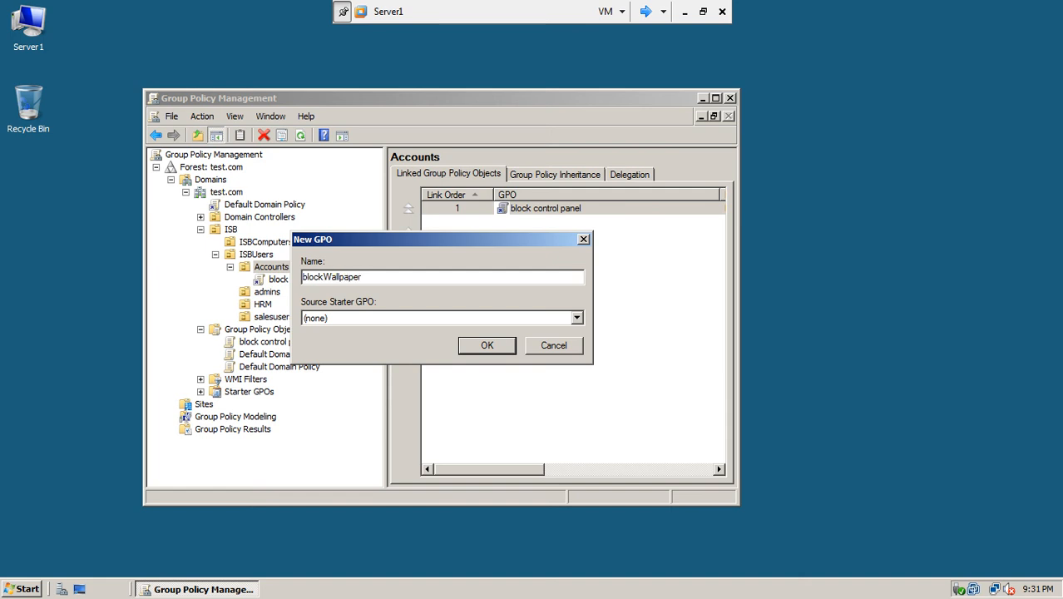
pyautogui.write('er')
pyautogui.click(487, 345)
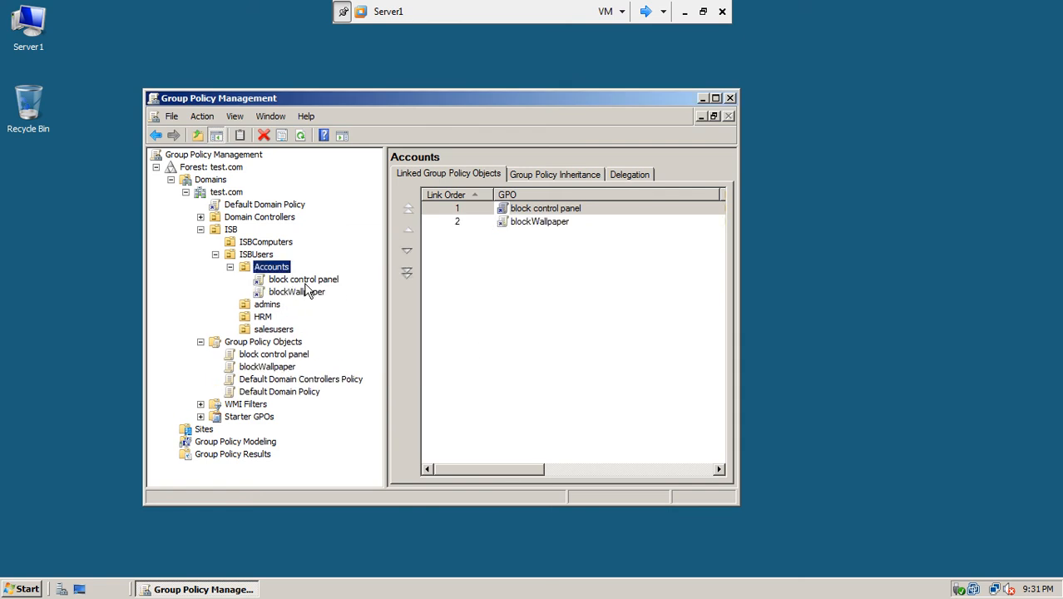
pyautogui.click(302, 281)
pyautogui.click(304, 293)
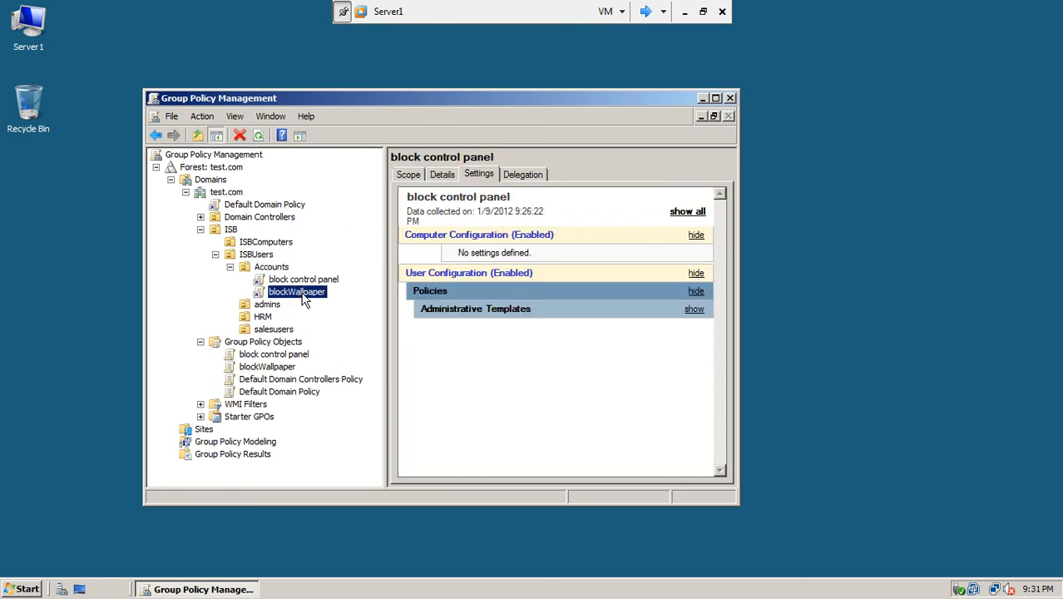
pyautogui.click(303, 298)
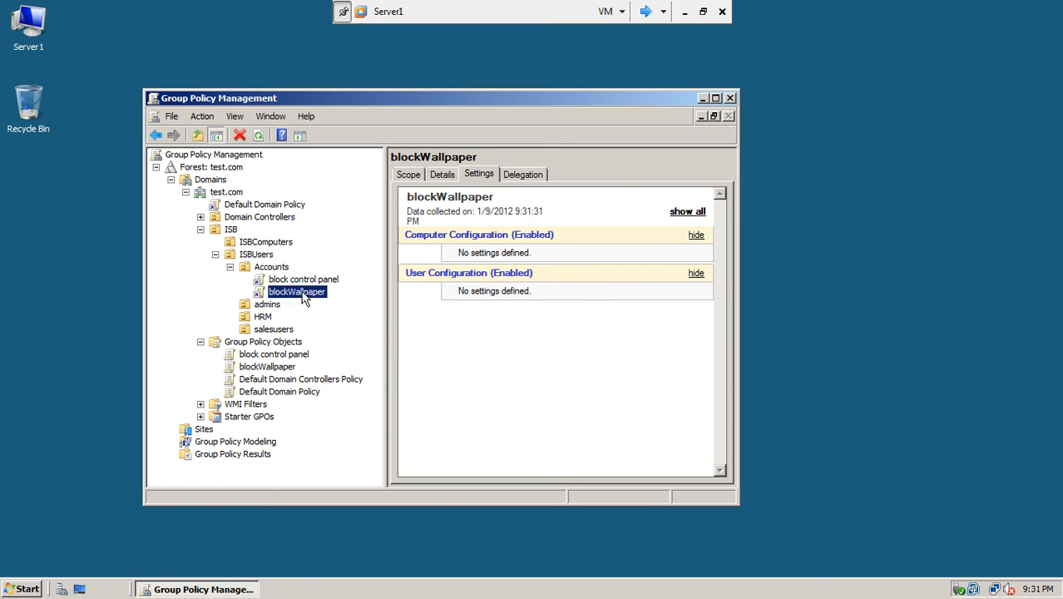
pyautogui.rightClick(304, 298)
# - Open blockWallpaper in Group Policy Management Editor, maximized with a wider tree pane
pyautogui.click(320, 301)
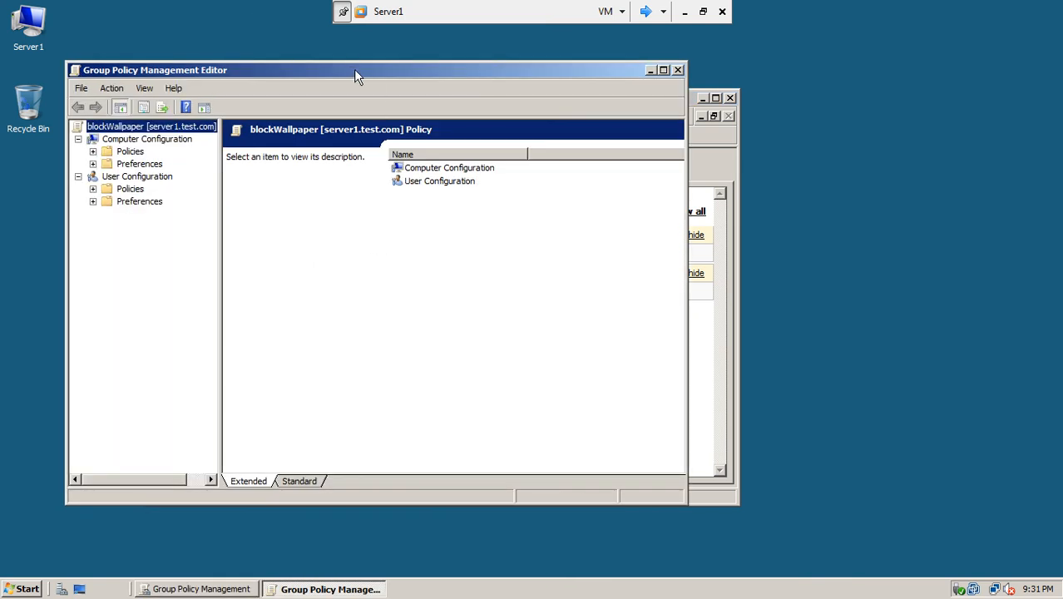
pyautogui.moveTo(354, 73); pyautogui.dragTo(580, 84)
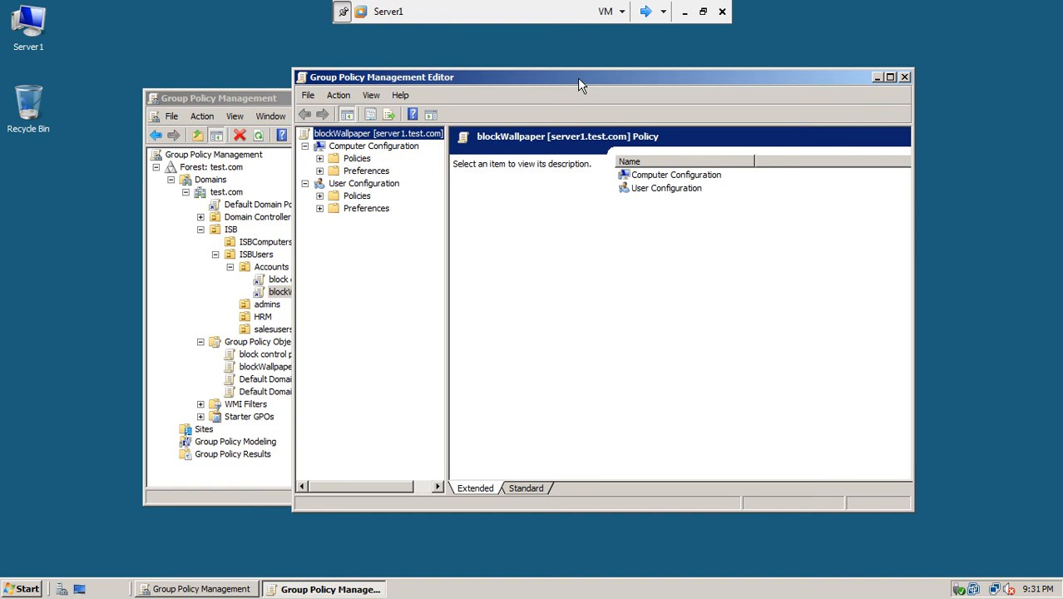
pyautogui.doubleClick(475, 78)
pyautogui.moveTo(153, 137); pyautogui.dragTo(351, 156)
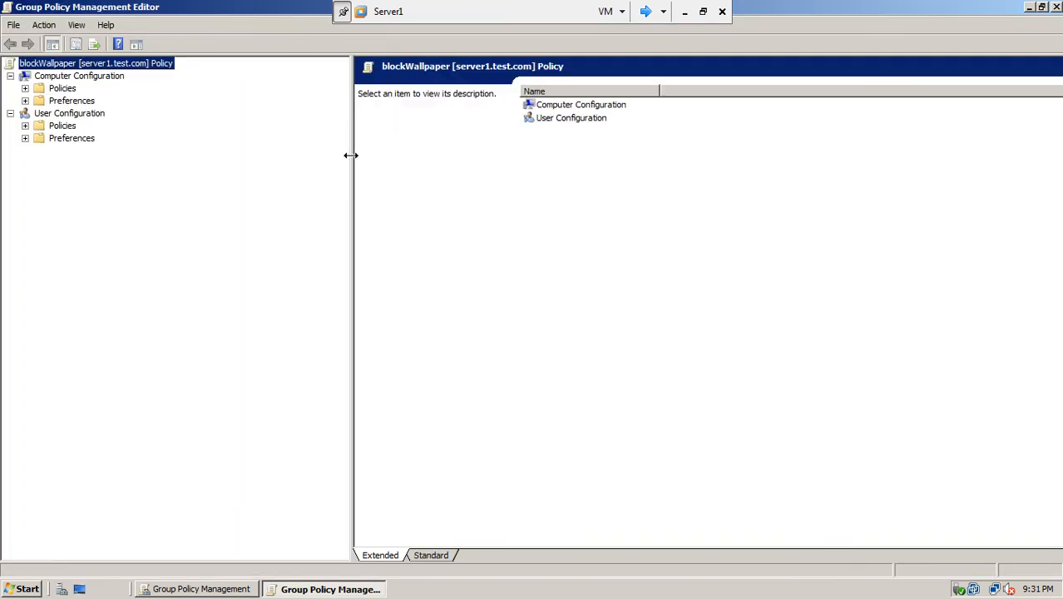
# - Browse the user Administrative Templates' Control Panel and Desktop settings to the Desktop Wallpaper policy
pyautogui.click(25, 125)
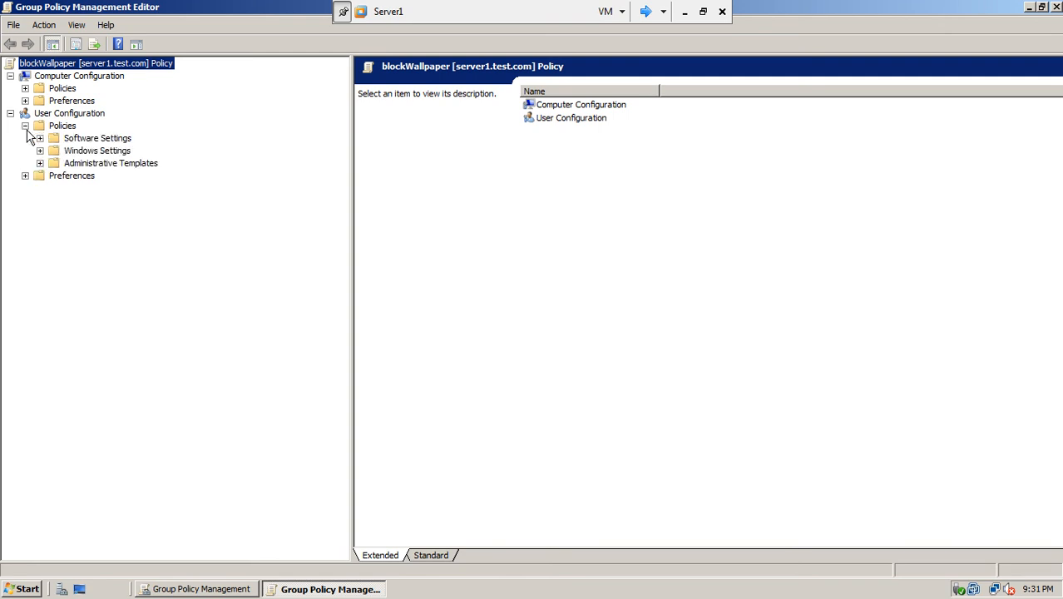
pyautogui.click(81, 166)
pyautogui.click(40, 164)
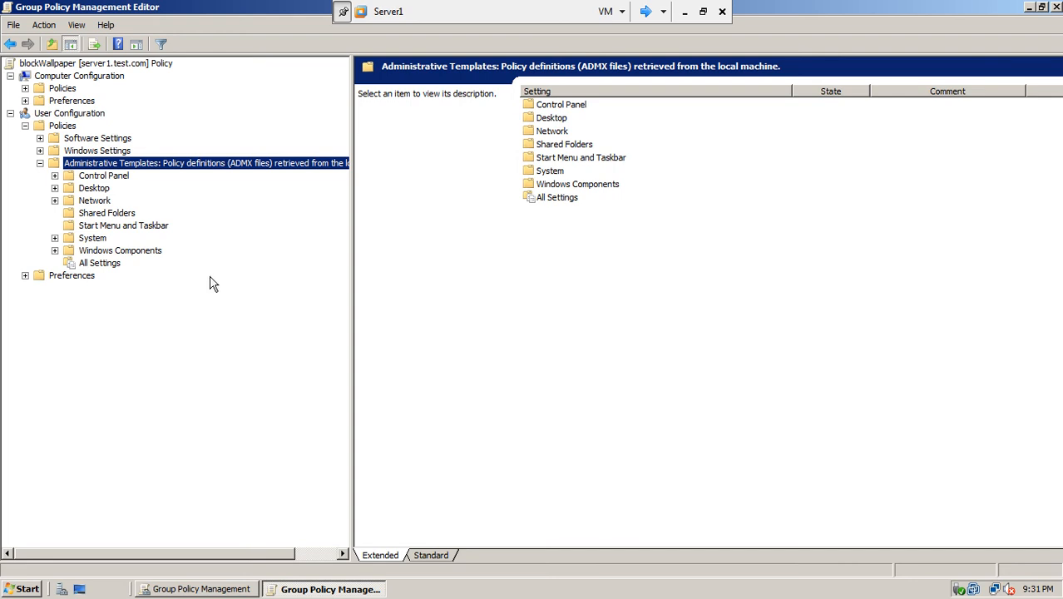
pyautogui.click(430, 557)
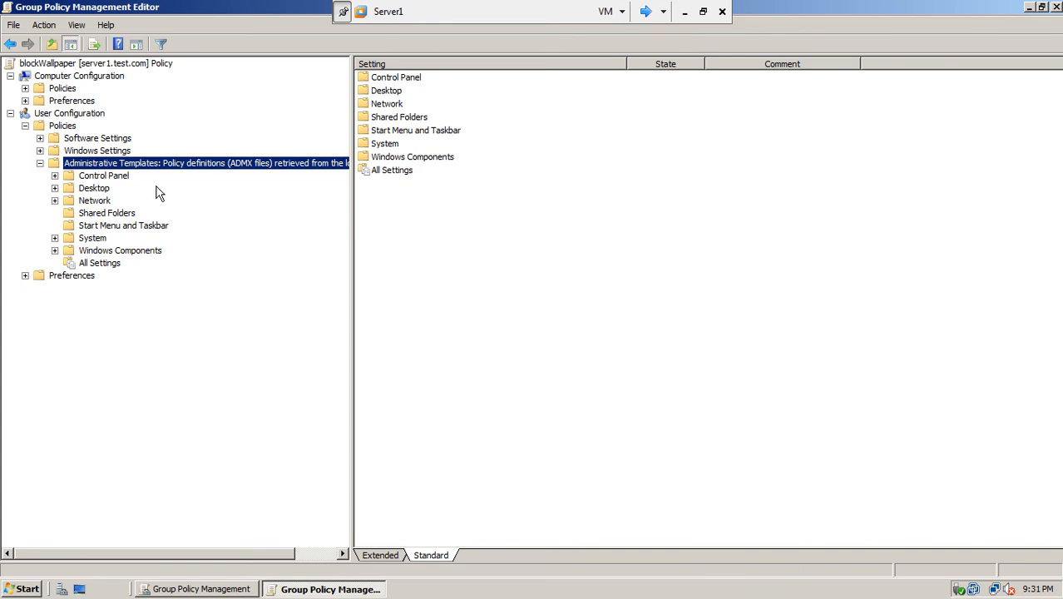
pyautogui.click(122, 179)
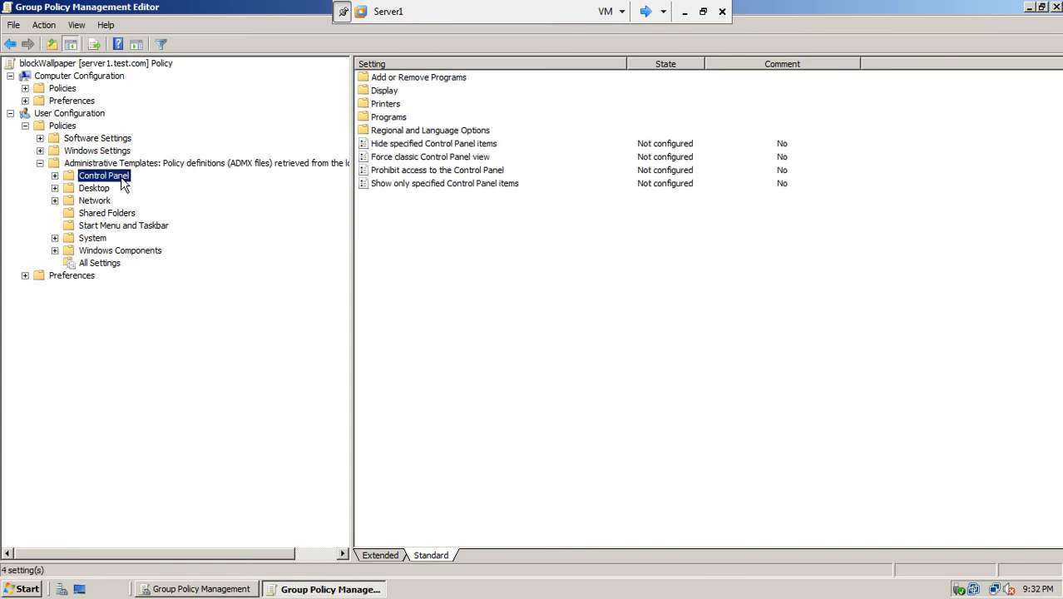
pyautogui.click(54, 189)
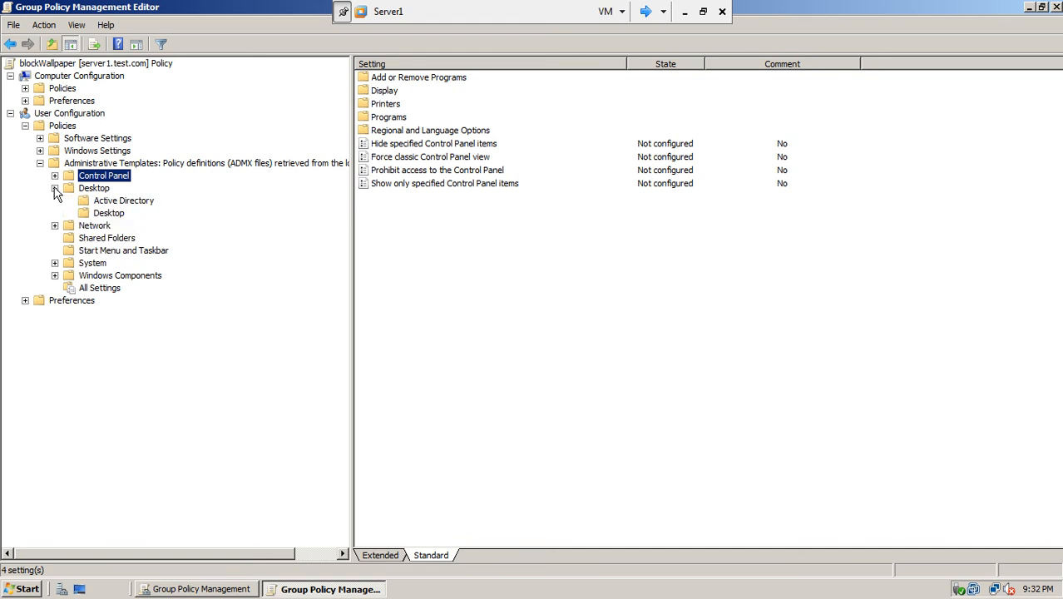
pyautogui.click(96, 215)
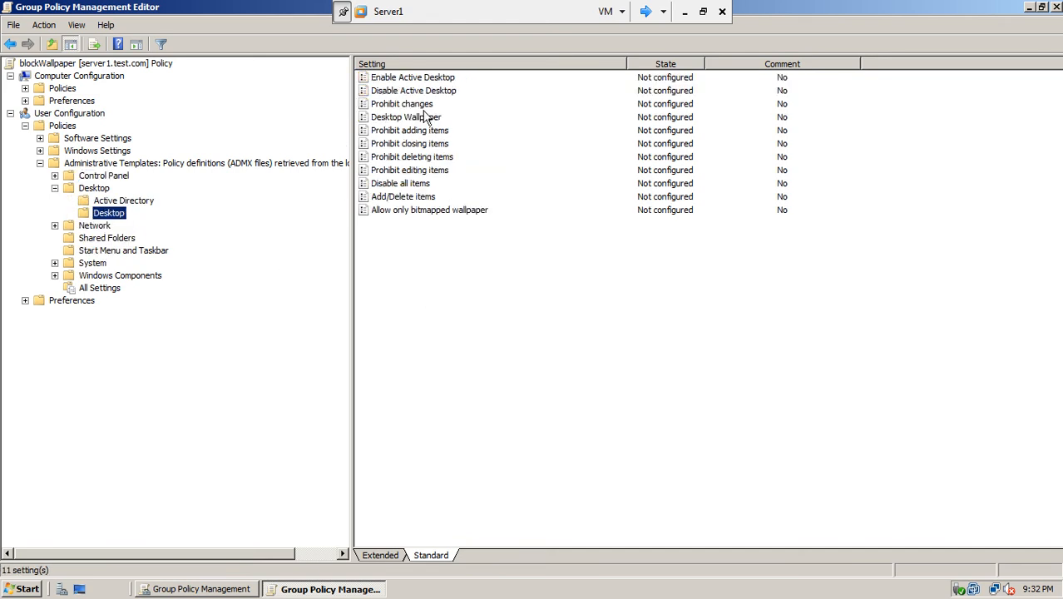
pyautogui.click(420, 122)
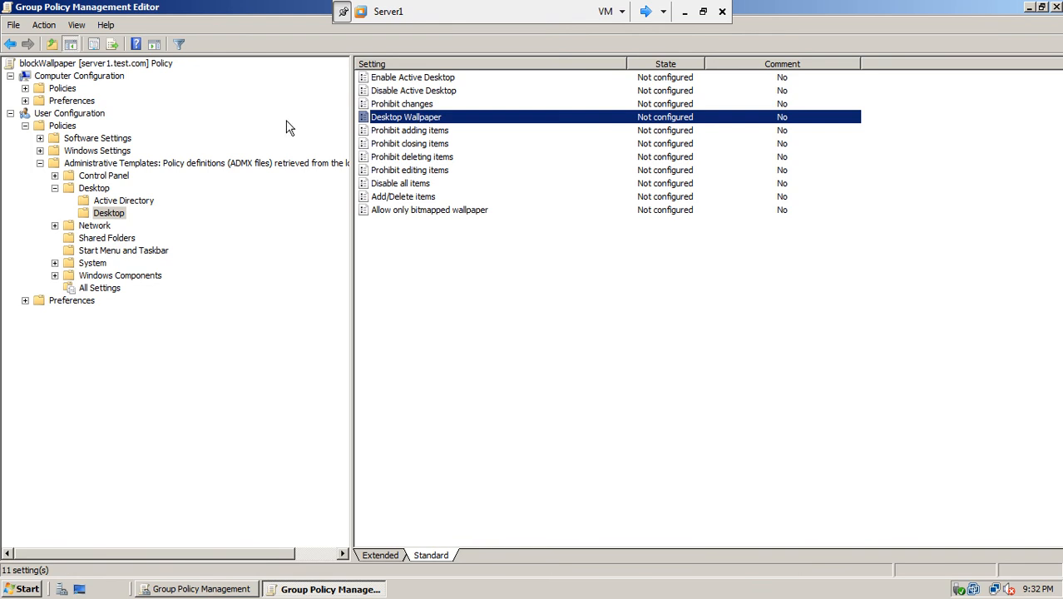
# - Browse the Control Panel subgroups (Display, Printers, Programs) and Desktop, then switch the settings filter on
pyautogui.click(179, 164)
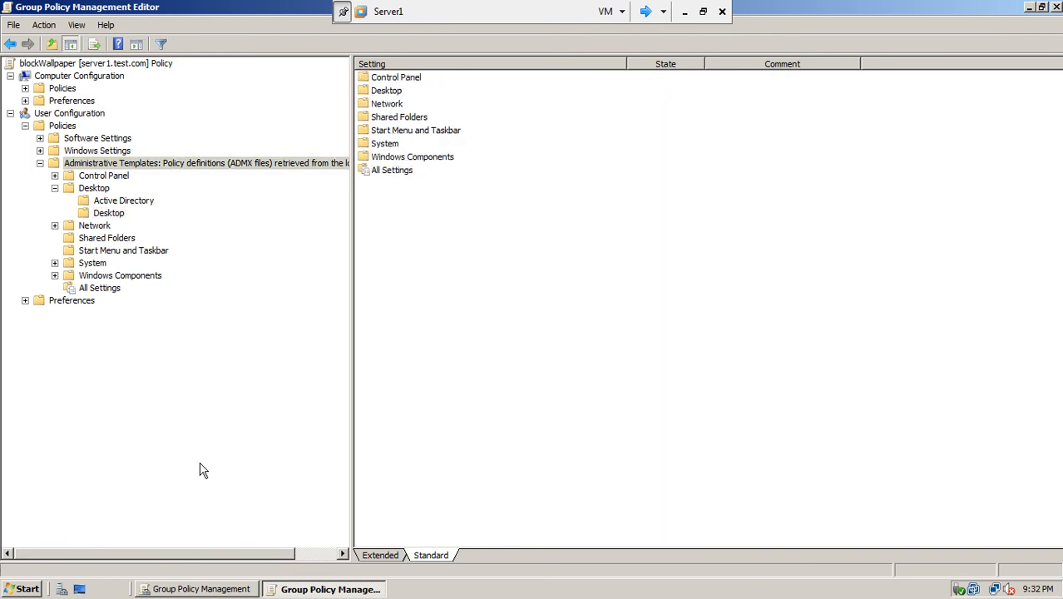
pyautogui.click(61, 125)
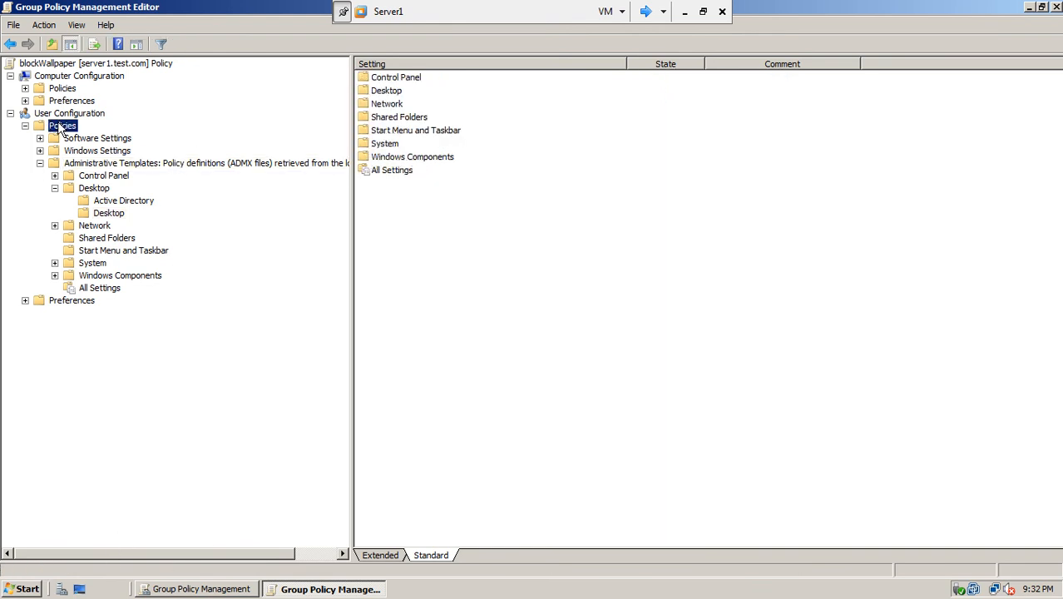
pyautogui.click(424, 555)
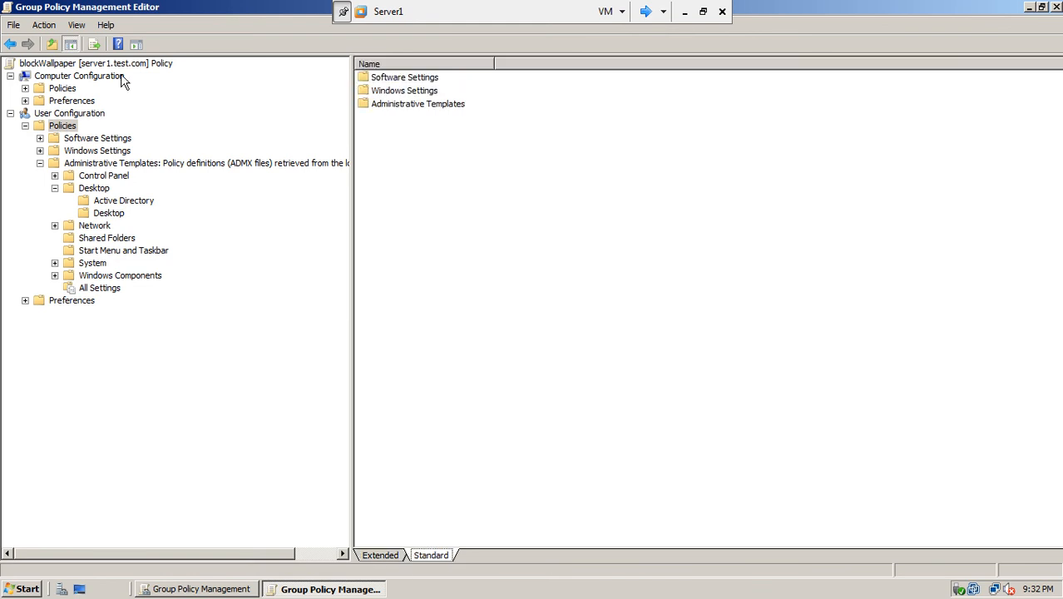
pyautogui.click(55, 176)
pyautogui.click(107, 191)
pyautogui.click(107, 202)
pyautogui.click(107, 213)
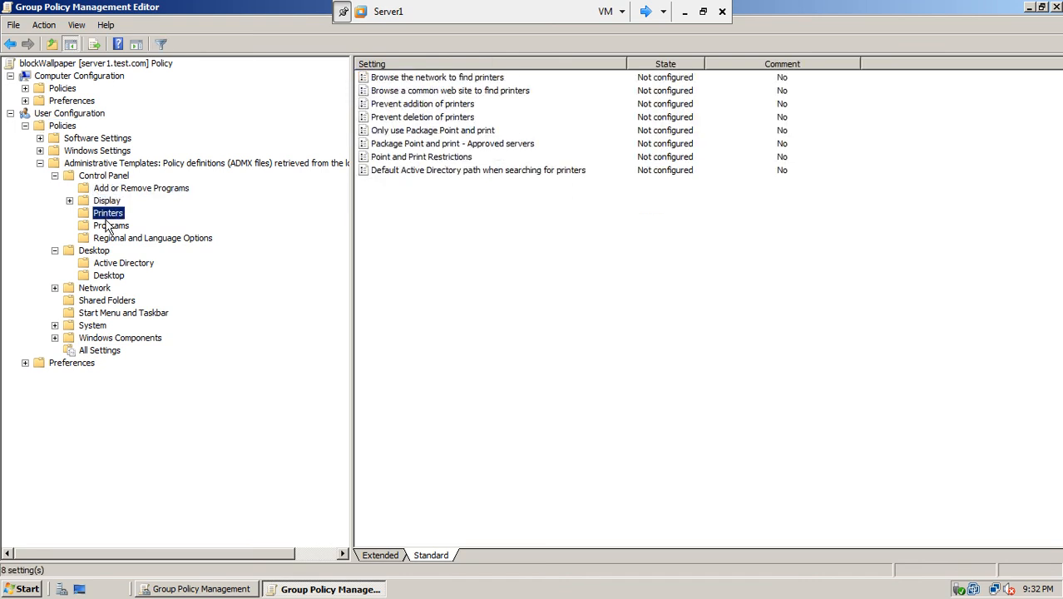
pyautogui.click(108, 225)
pyautogui.click(106, 263)
pyautogui.click(109, 276)
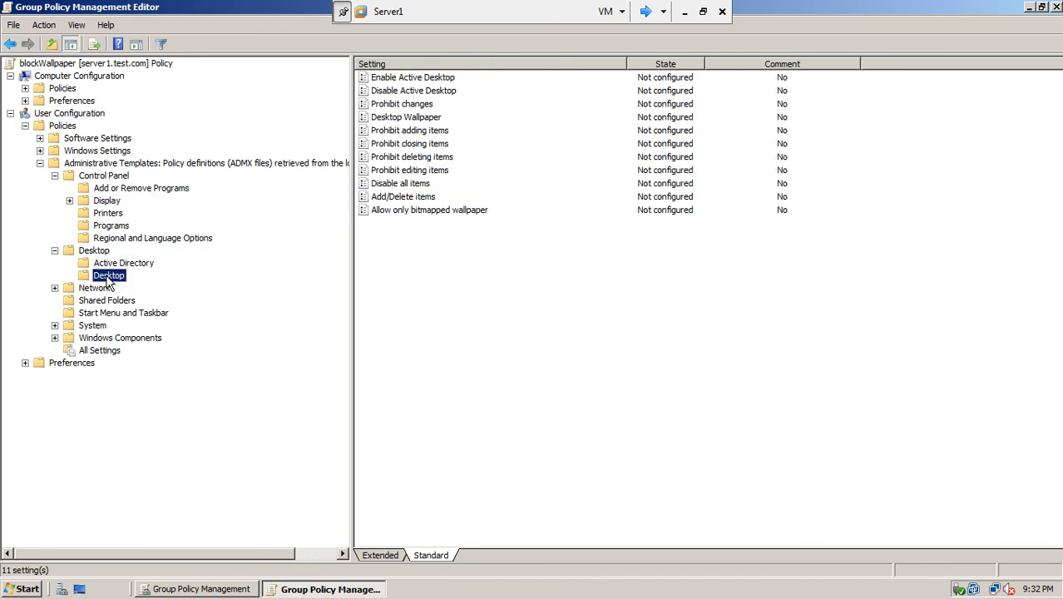
pyautogui.click(161, 47)
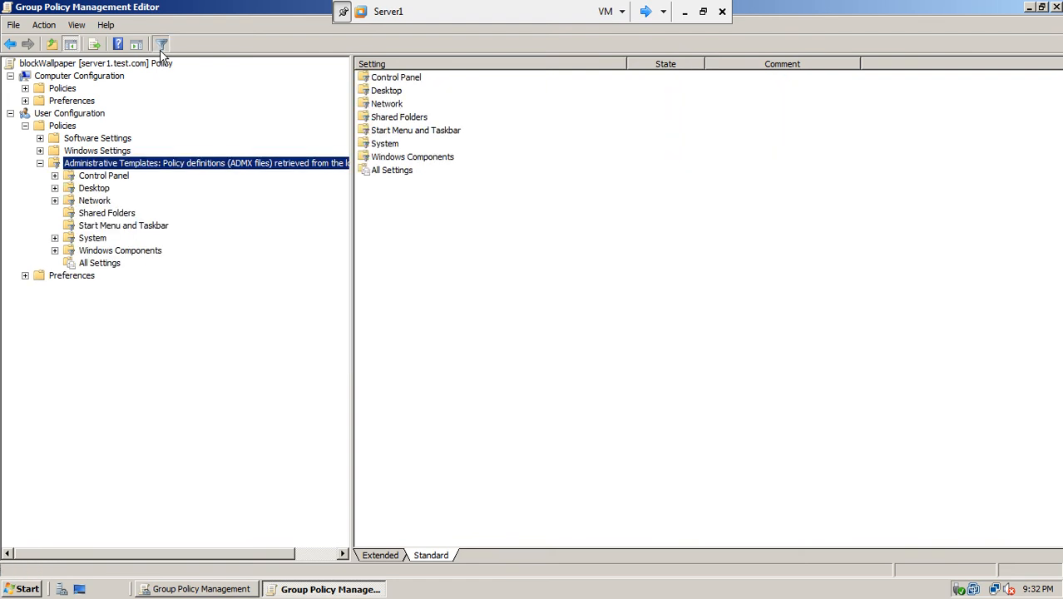
# - Filter the Administrative Templates settings by the keyword 'des'
pyautogui.rightClick(104, 169)
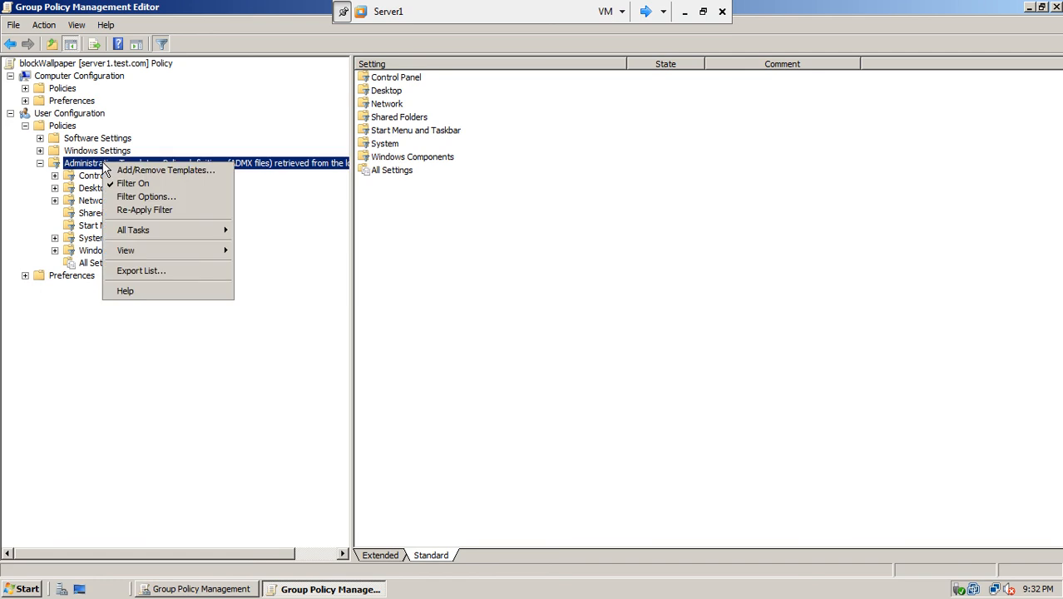
pyautogui.click(146, 197)
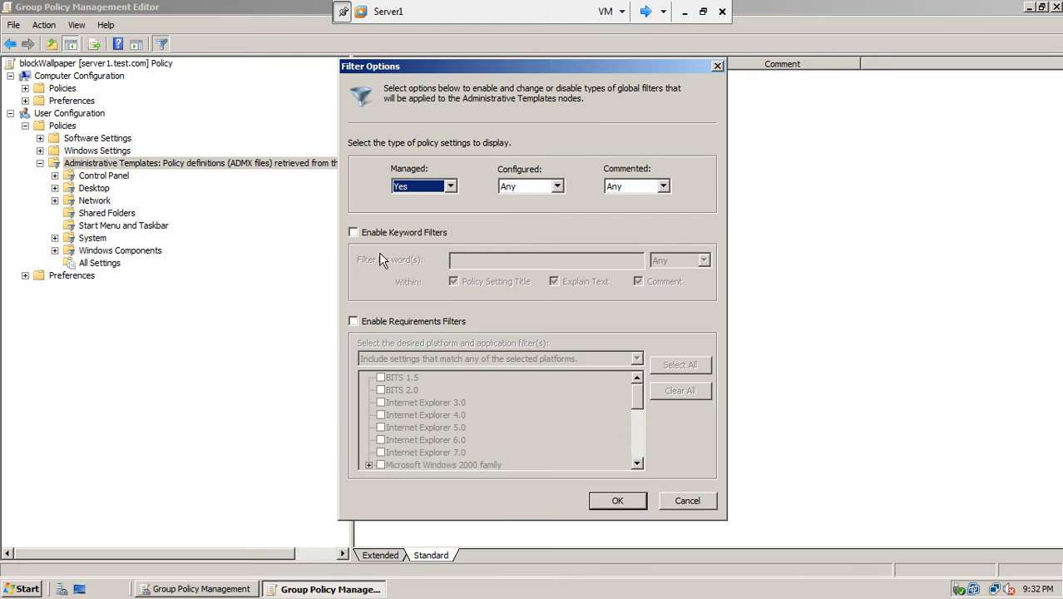
pyautogui.click(367, 232)
pyautogui.click(466, 264)
pyautogui.write('desktop')
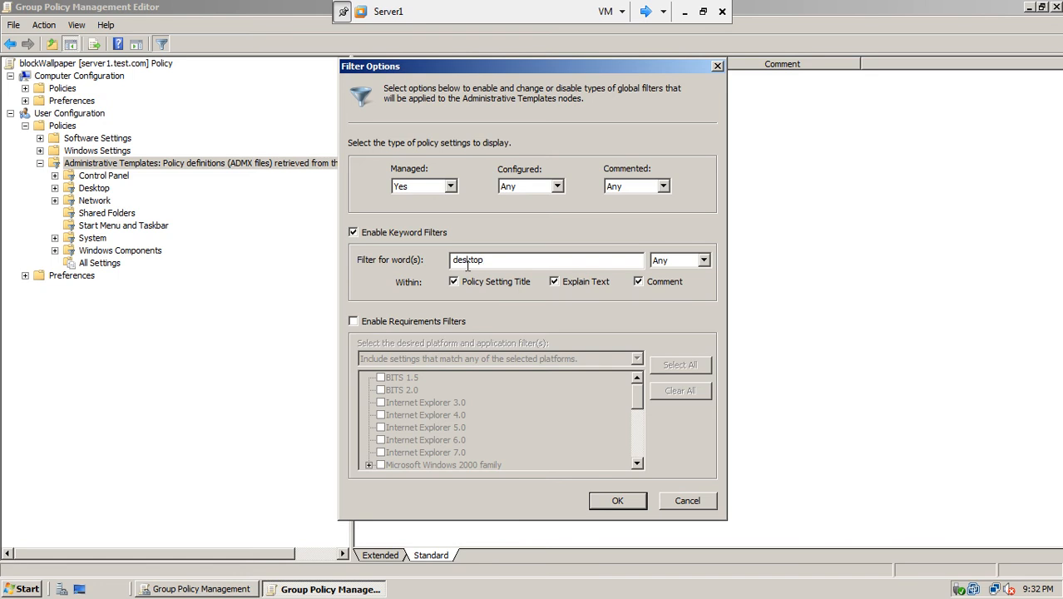
pyautogui.click(619, 501)
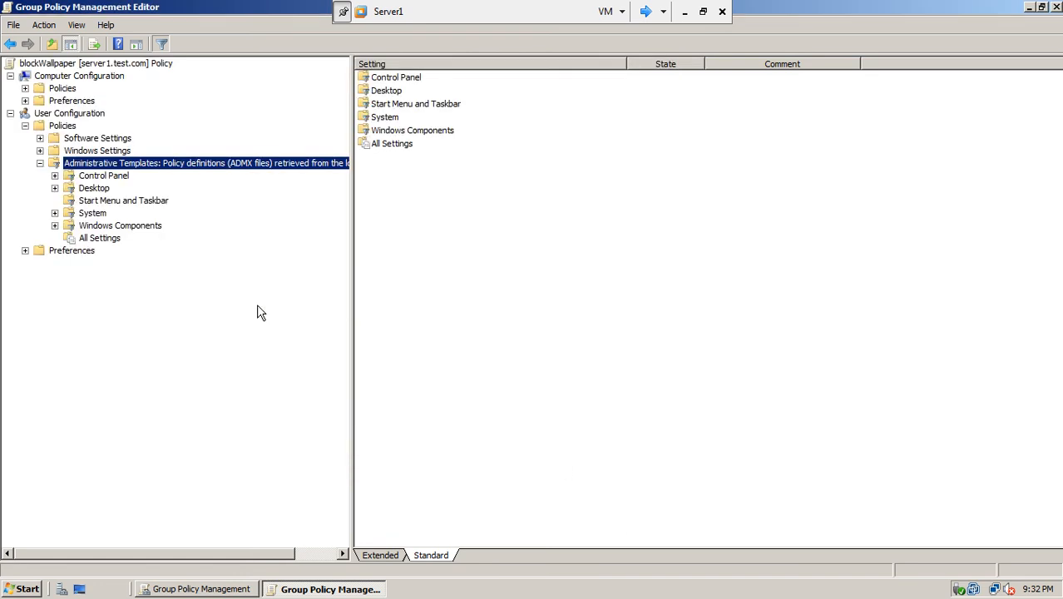
# - Browse the filtered Desktop settings, turn the filter off, and list all Desktop settings including Desktop Wallpaper
pyautogui.click(99, 192)
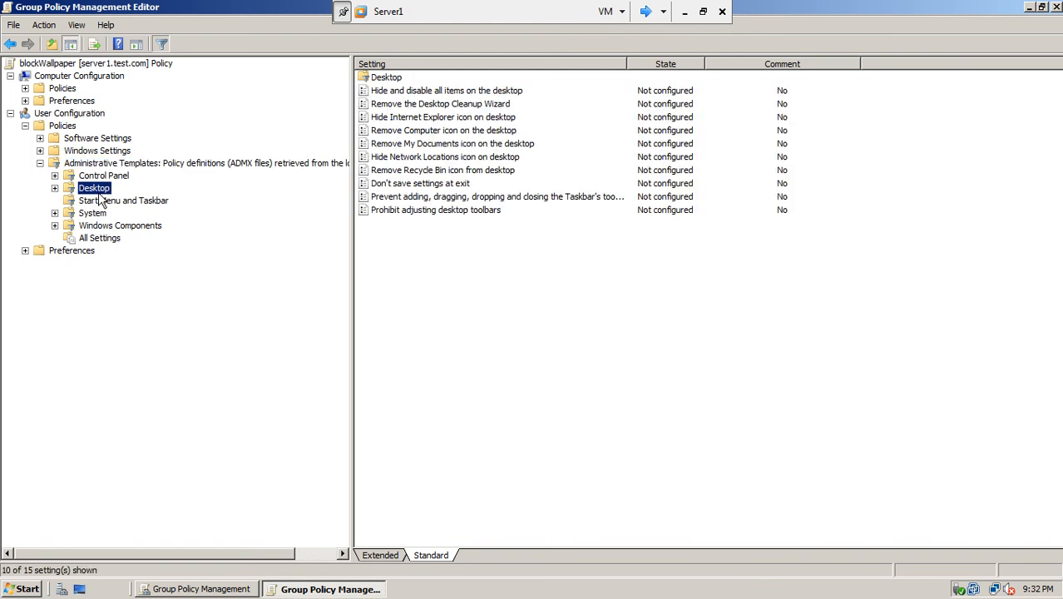
pyautogui.click(55, 188)
pyautogui.click(107, 202)
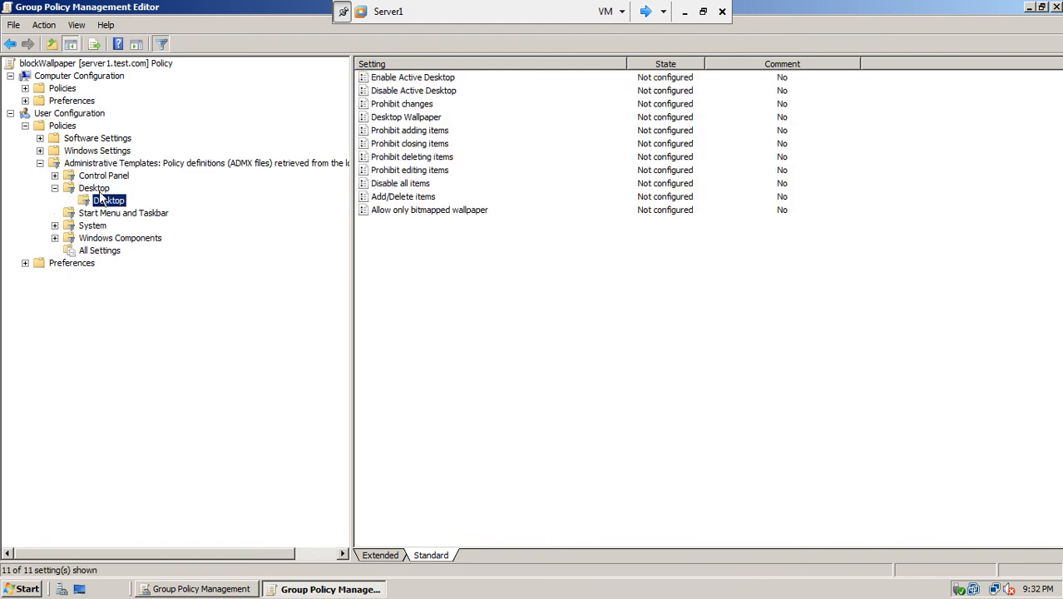
pyautogui.click(164, 46)
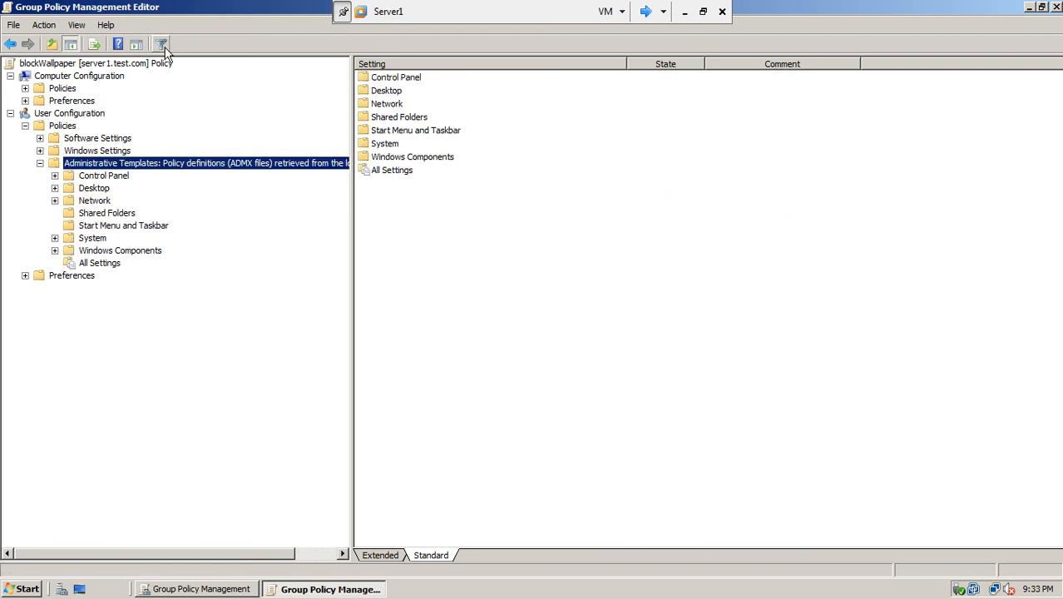
pyautogui.click(103, 190)
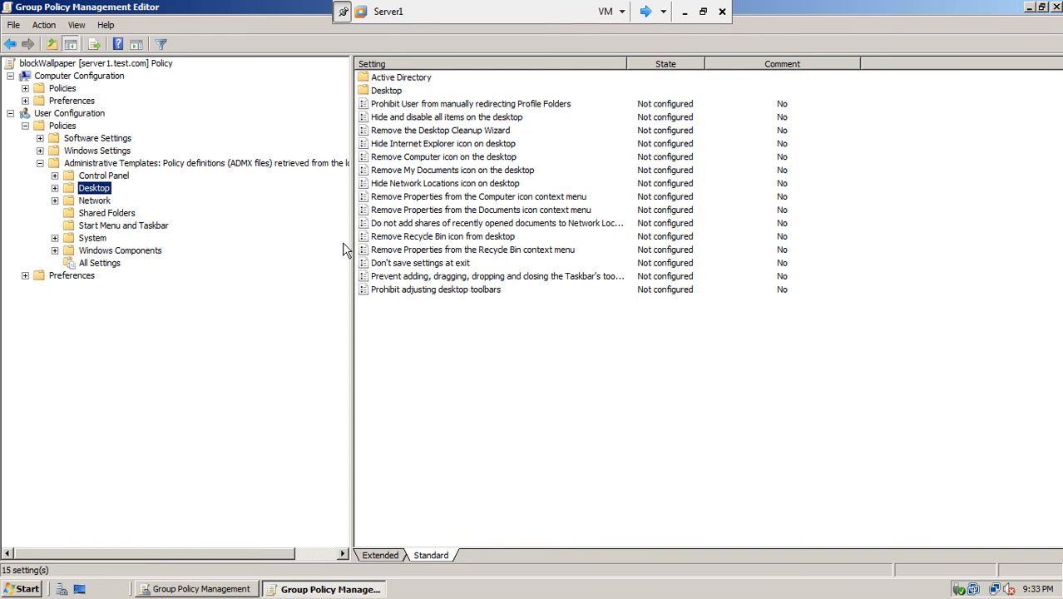
pyautogui.click(55, 188)
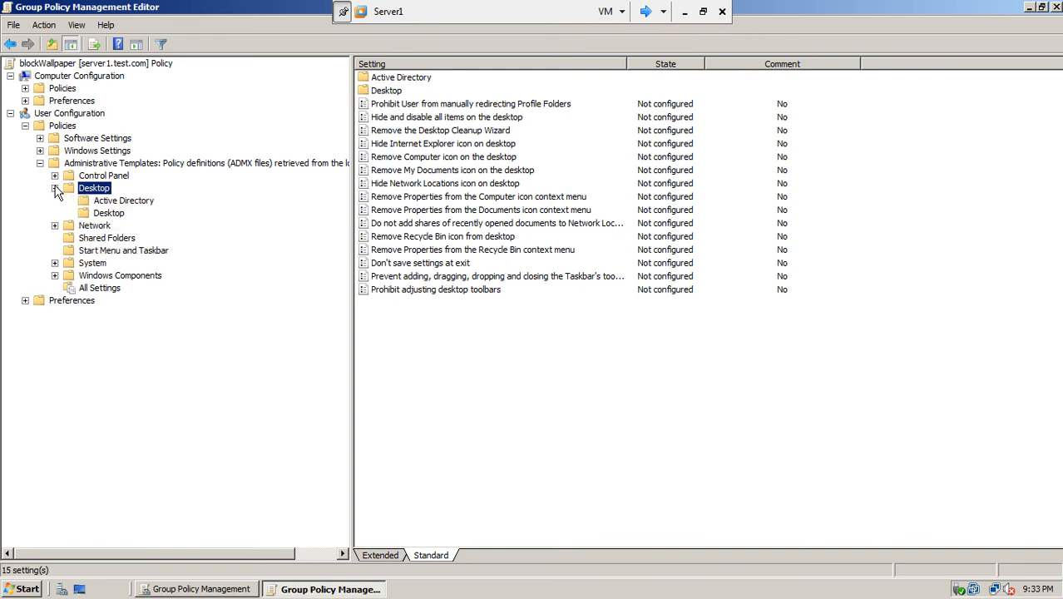
pyautogui.click(109, 213)
# - Enable the Desktop Wallpaper policy with the wallpaper style kept at Center
pyautogui.doubleClick(406, 119)
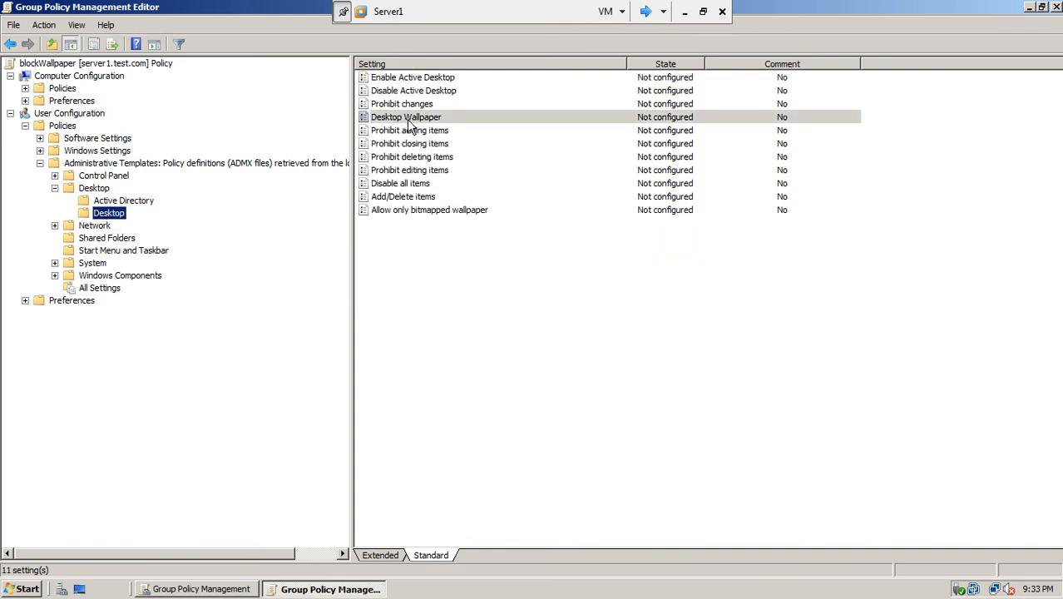
pyautogui.moveTo(527, 127); pyautogui.dragTo(392, 93)
pyautogui.click(277, 184)
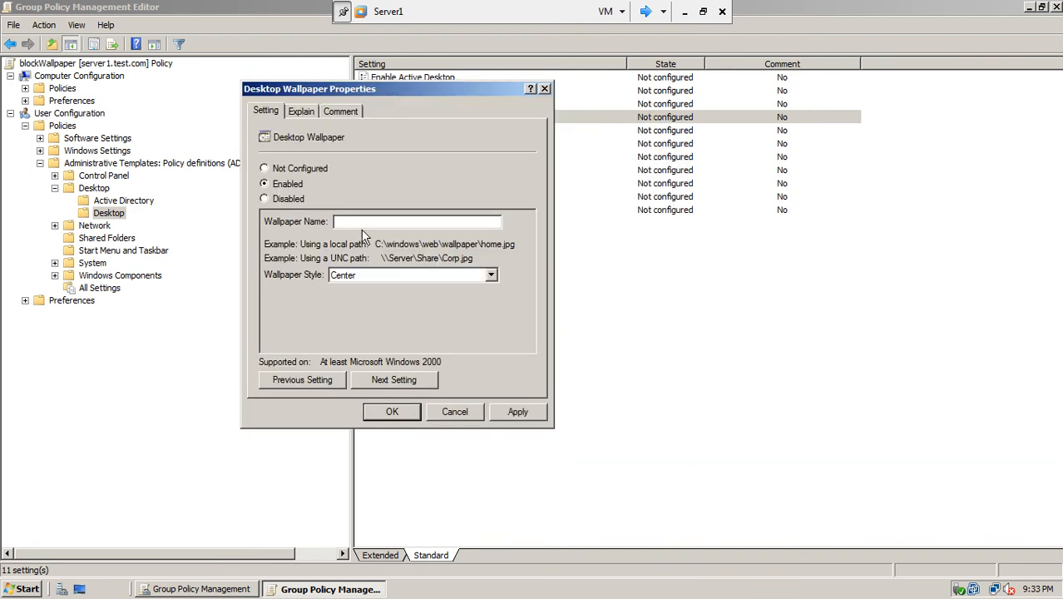
pyautogui.click(430, 277)
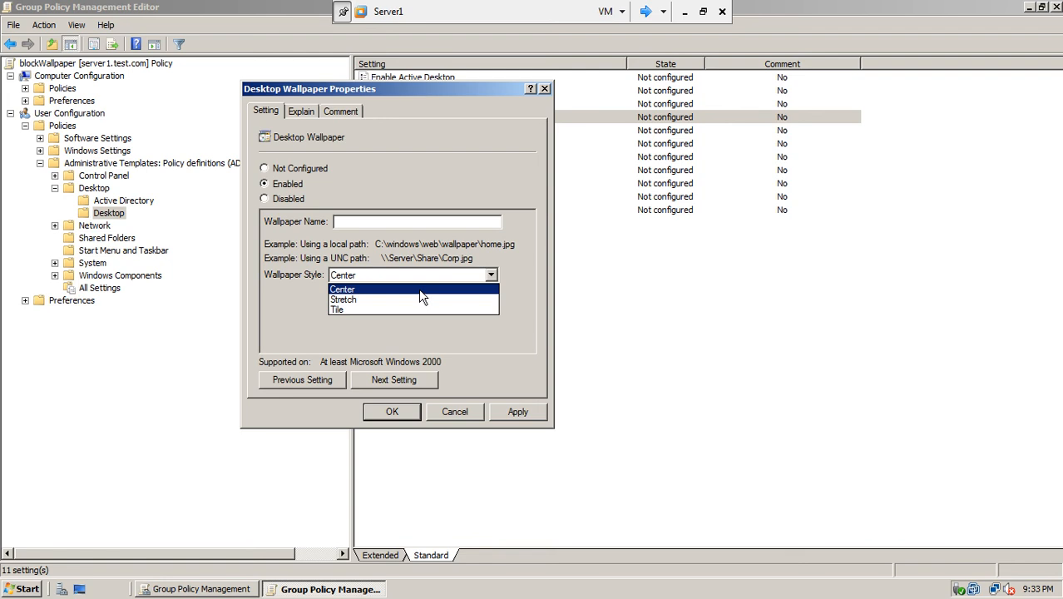
pyautogui.click(420, 289)
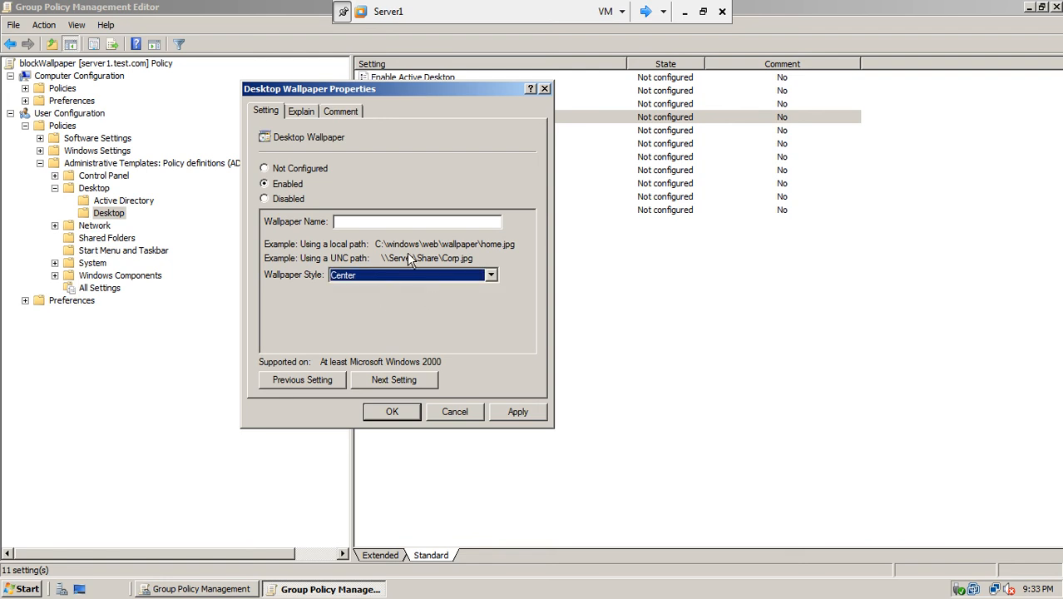
# - Set the Wallpaper Name to \\server1\wallpaper\first1 and apply the policy
pyautogui.click(365, 221)
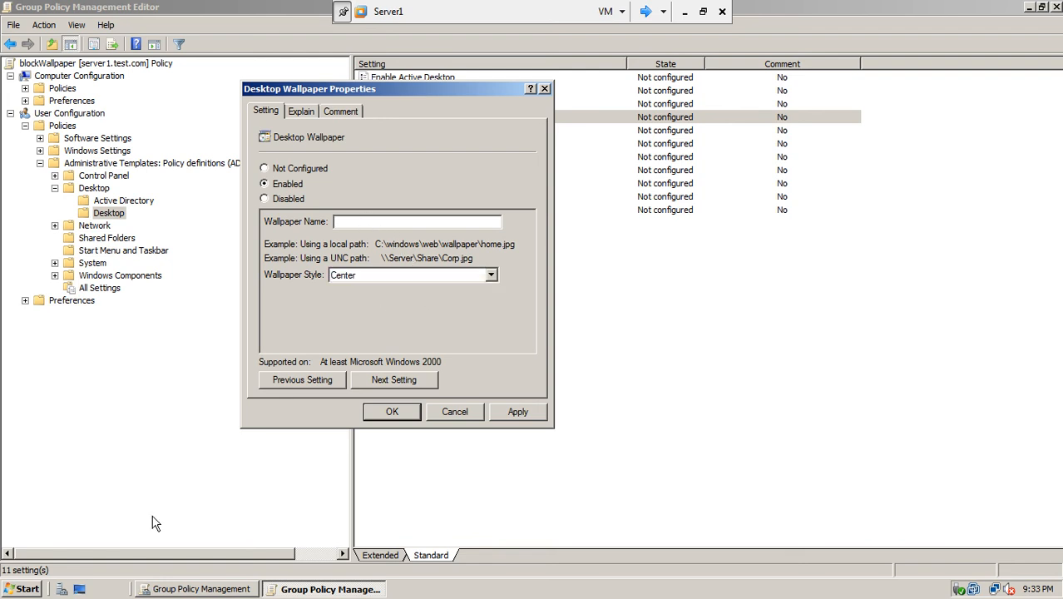
pyautogui.click(22, 591)
pyautogui.click(54, 560)
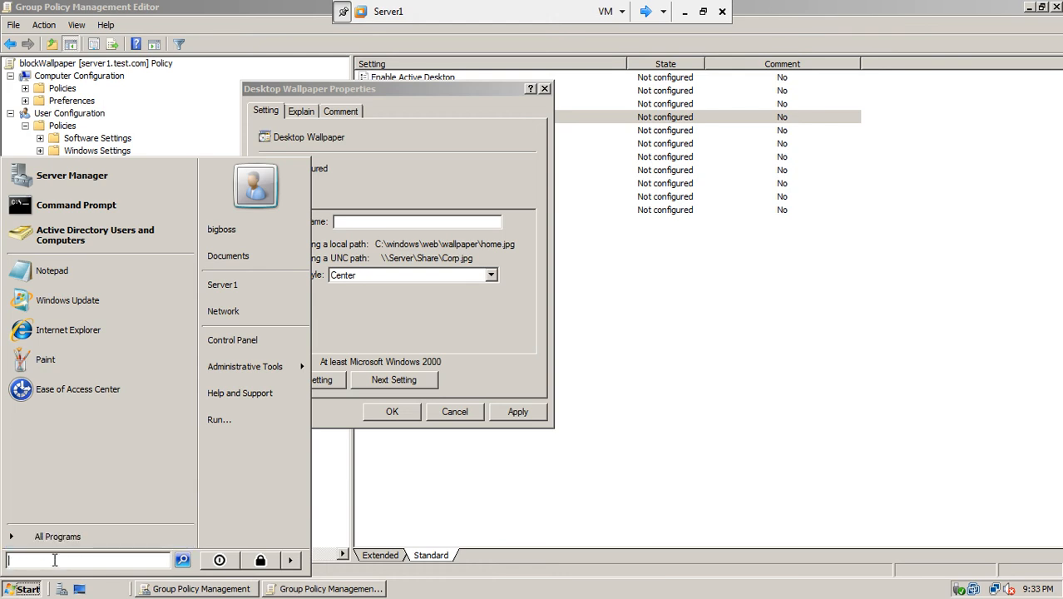
pyautogui.write('\\s')
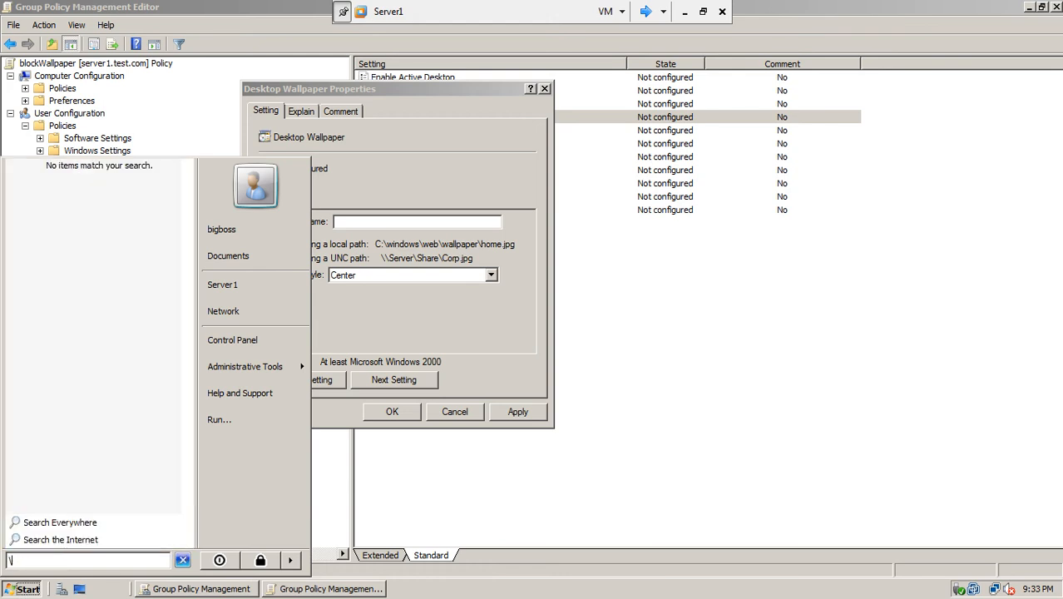
pyautogui.write('erver1\\wallpaer')
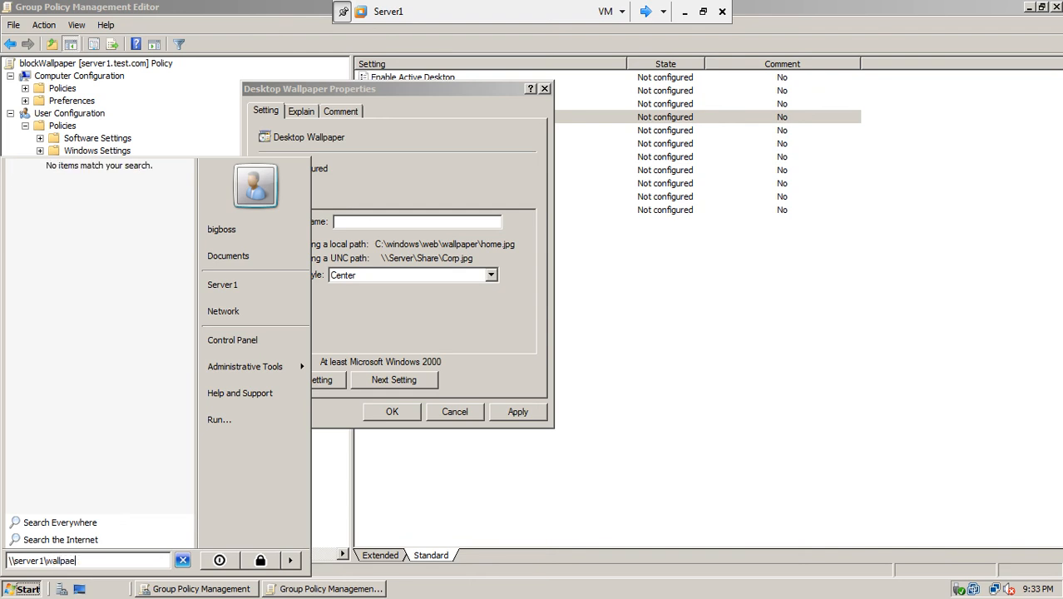
pyautogui.press('BackSpace')
pyautogui.press('BackSpace')
pyautogui.write('aper\\first1')
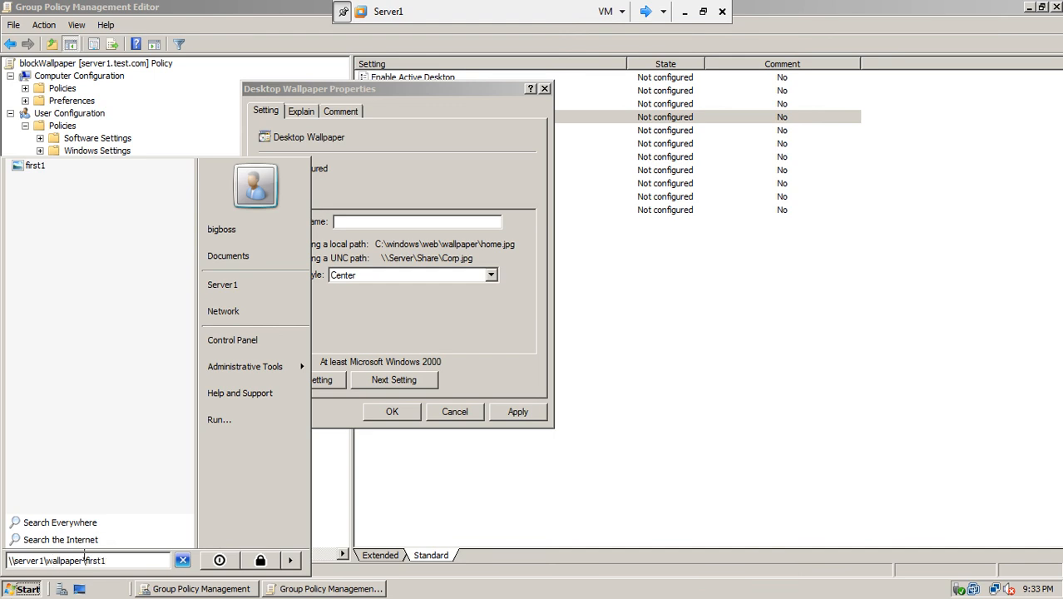
pyautogui.moveTo(108, 561); pyautogui.dragTo(1, 574)
pyautogui.hotkey('ctrl', 'c')
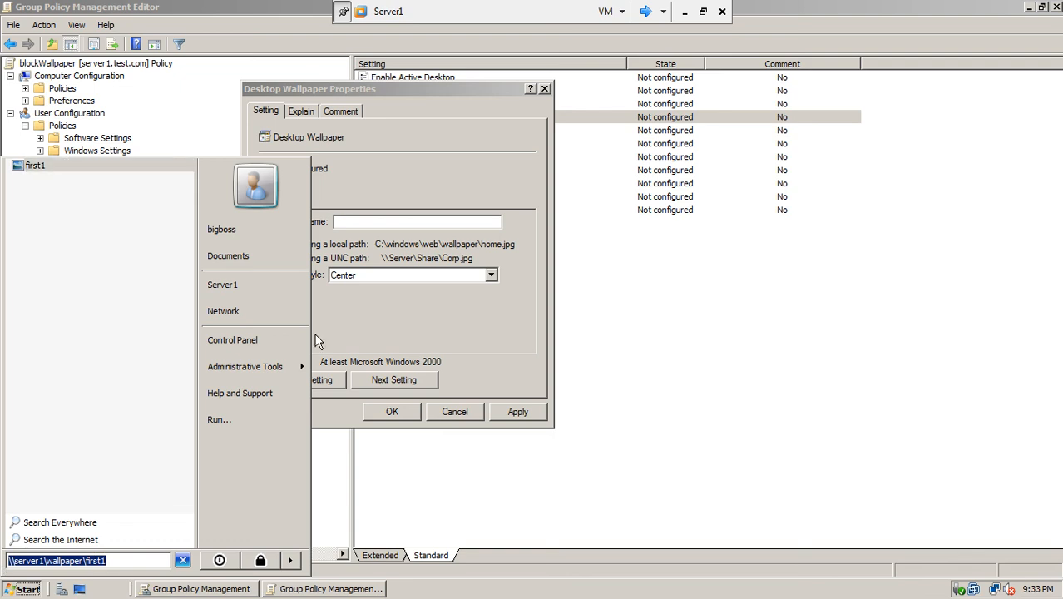
pyautogui.click(372, 221)
pyautogui.hotkey('ctrl', 'v')
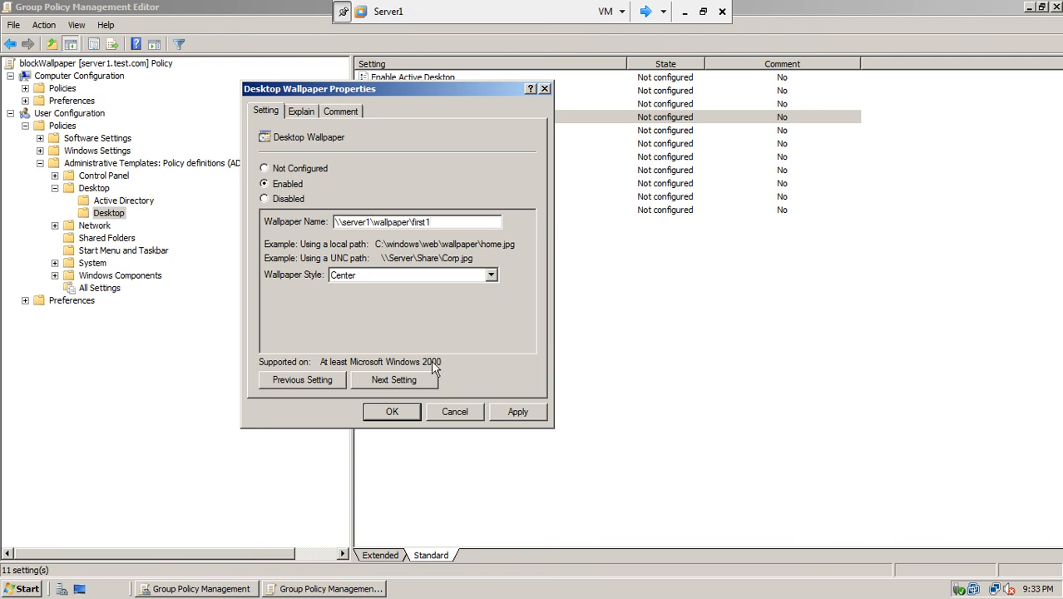
pyautogui.click(504, 412)
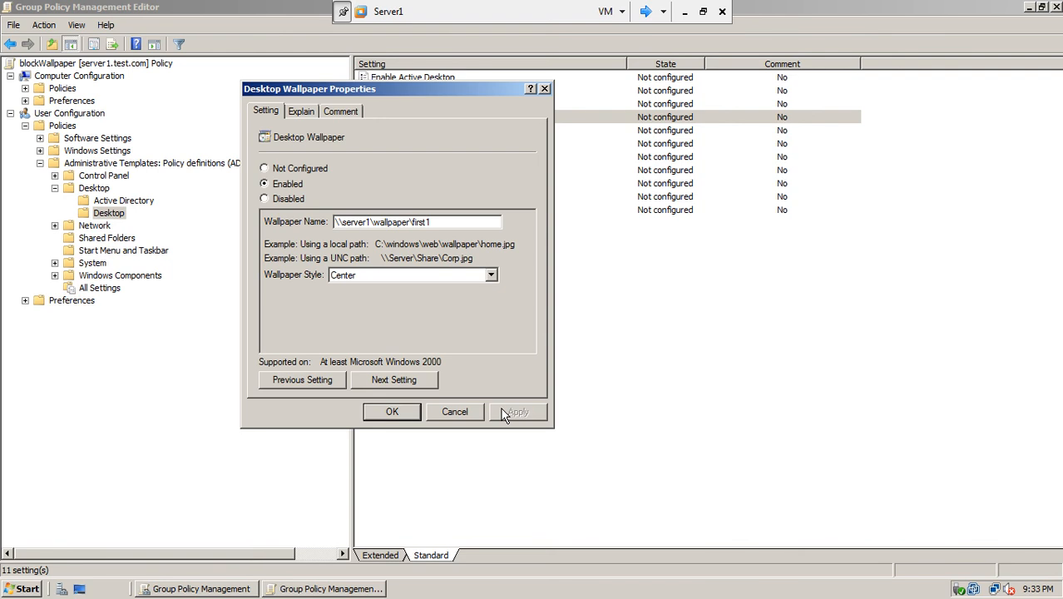
pyautogui.click(398, 413)
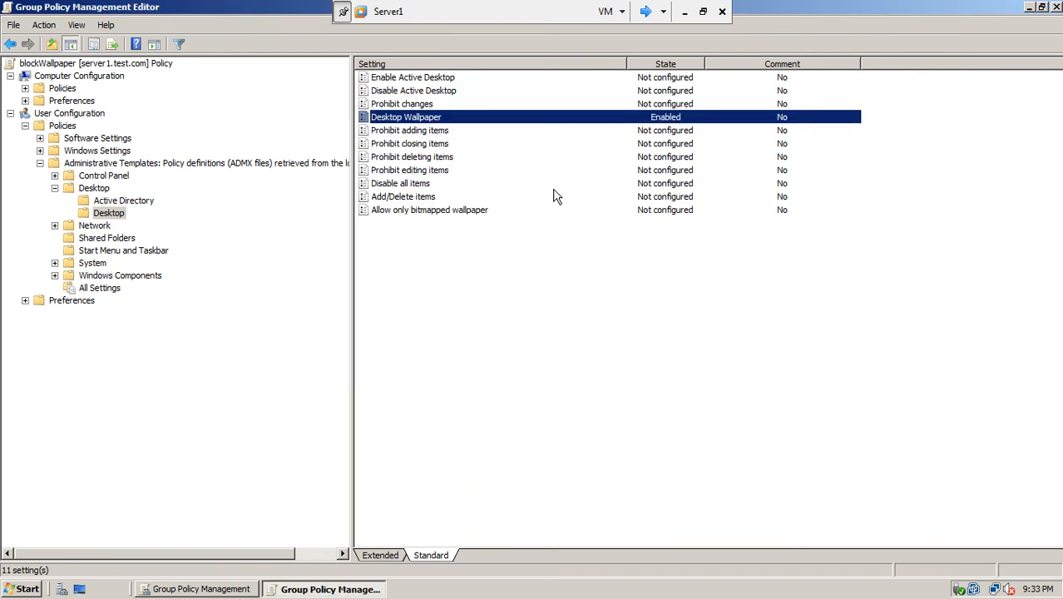
# - Under Control Panel > Display, enable Prevent changing wallpaper
pyautogui.click(641, 131)
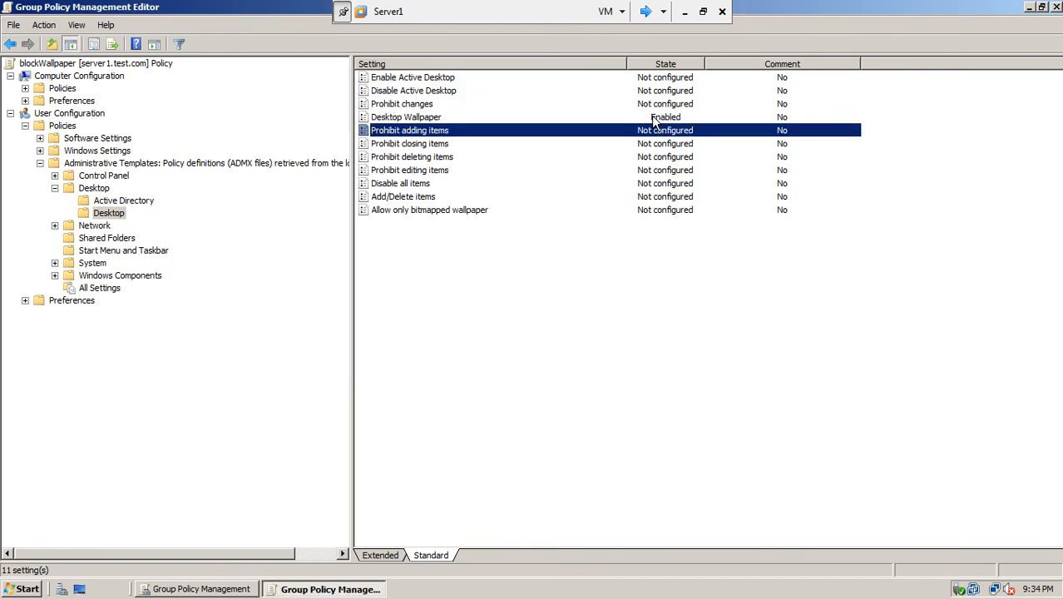
pyautogui.click(654, 121)
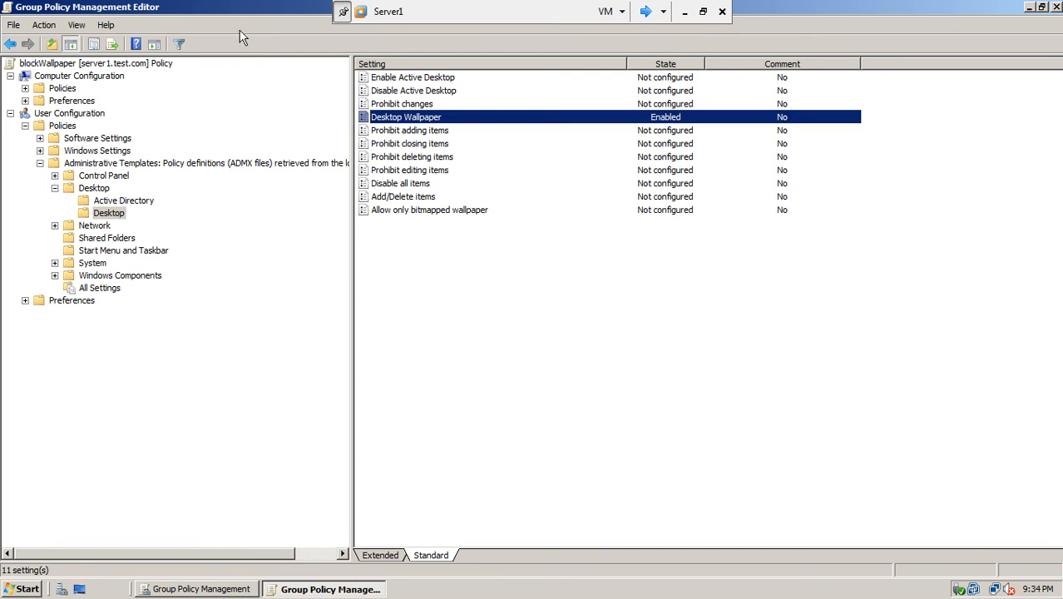
pyautogui.click(55, 176)
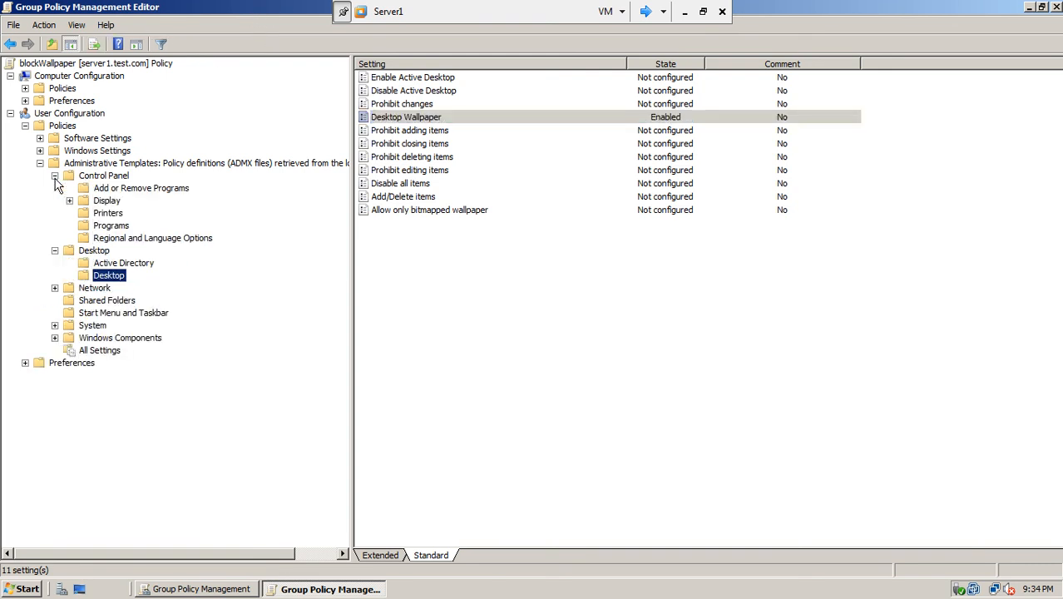
pyautogui.click(101, 202)
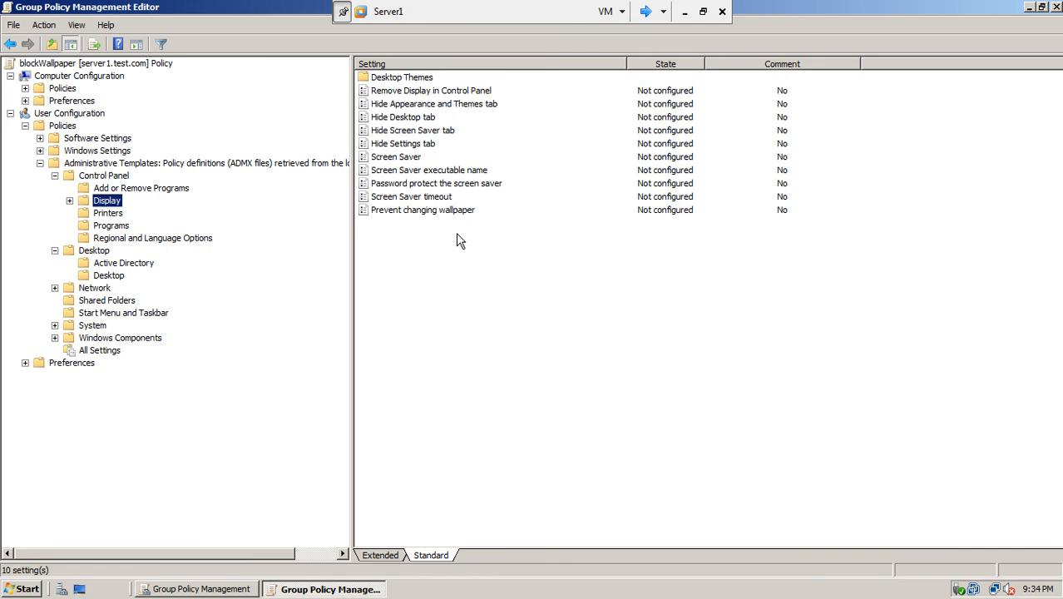
pyautogui.doubleClick(448, 212)
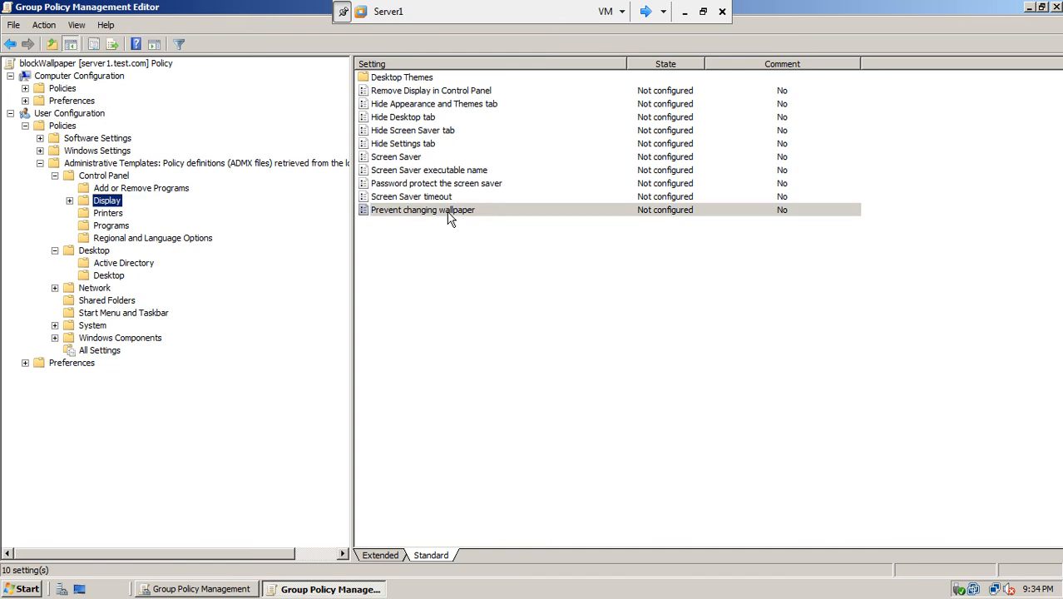
pyautogui.click(292, 190)
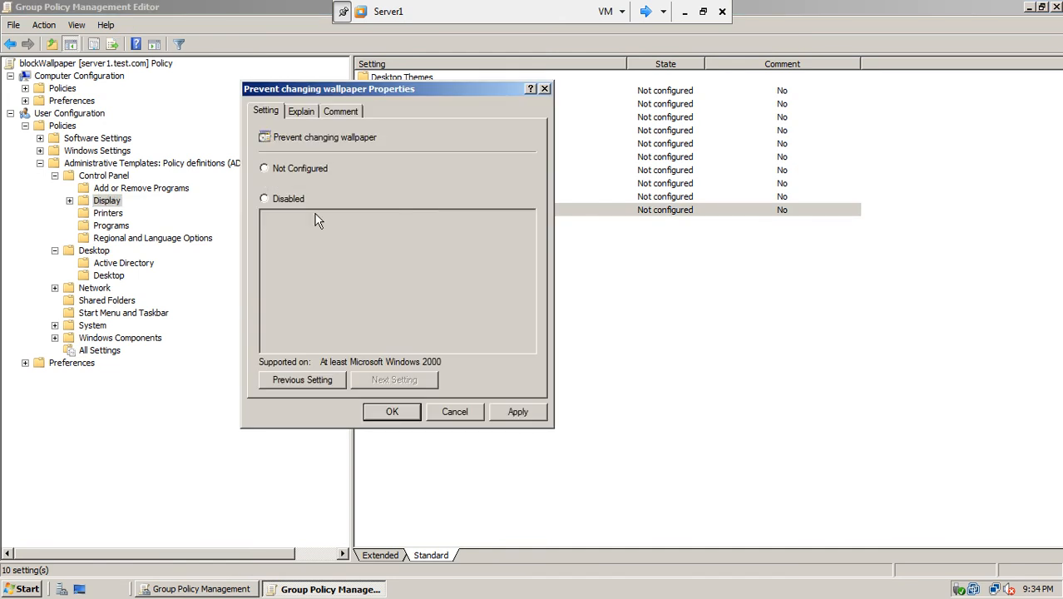
pyautogui.click(516, 411)
pyautogui.click(407, 412)
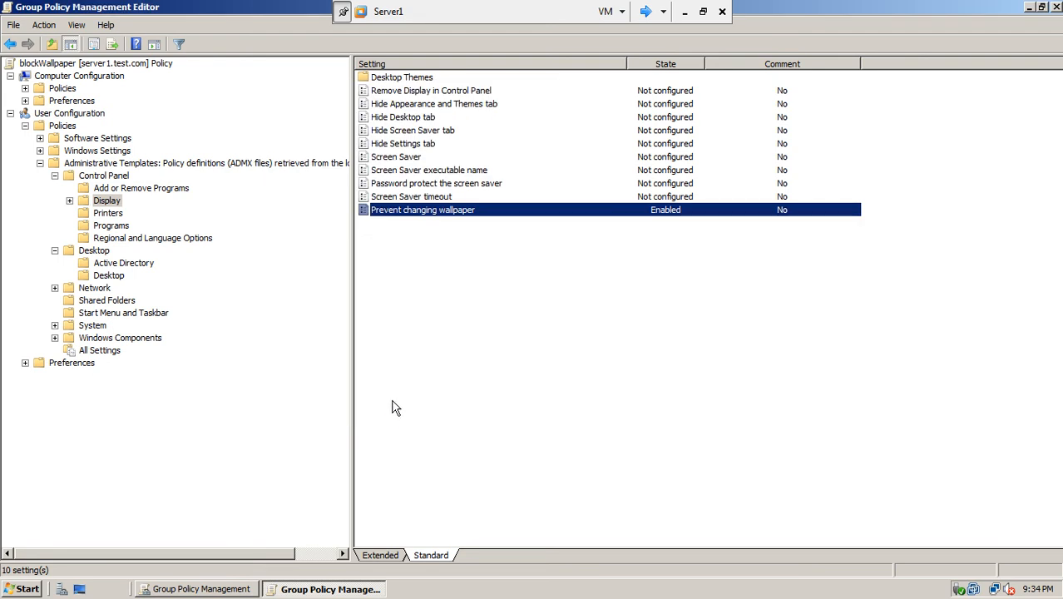
# - Enable the Hide Desktop tab setting
pyautogui.doubleClick(415, 117)
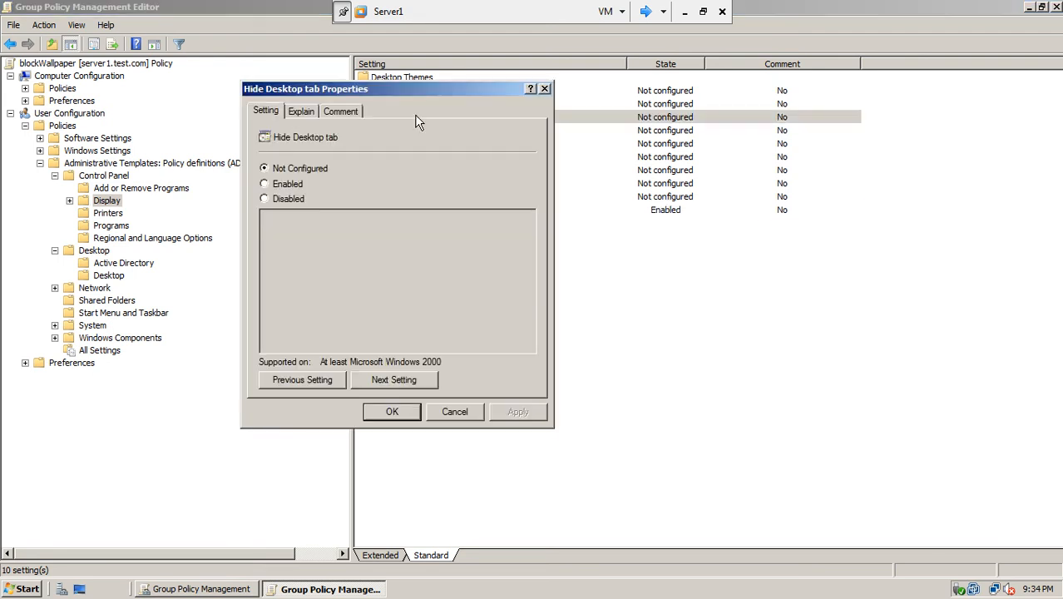
pyautogui.click(279, 185)
pyautogui.click(510, 411)
pyautogui.click(393, 413)
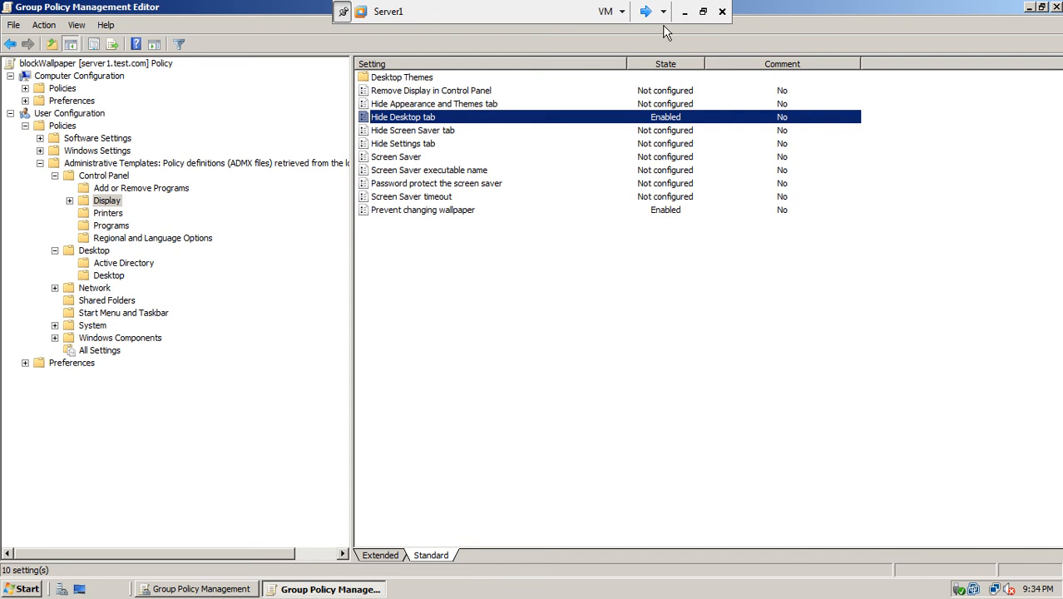
# - Dismiss the Action Center notification on win7-1 and return to Server1
pyautogui.click(645, 12)
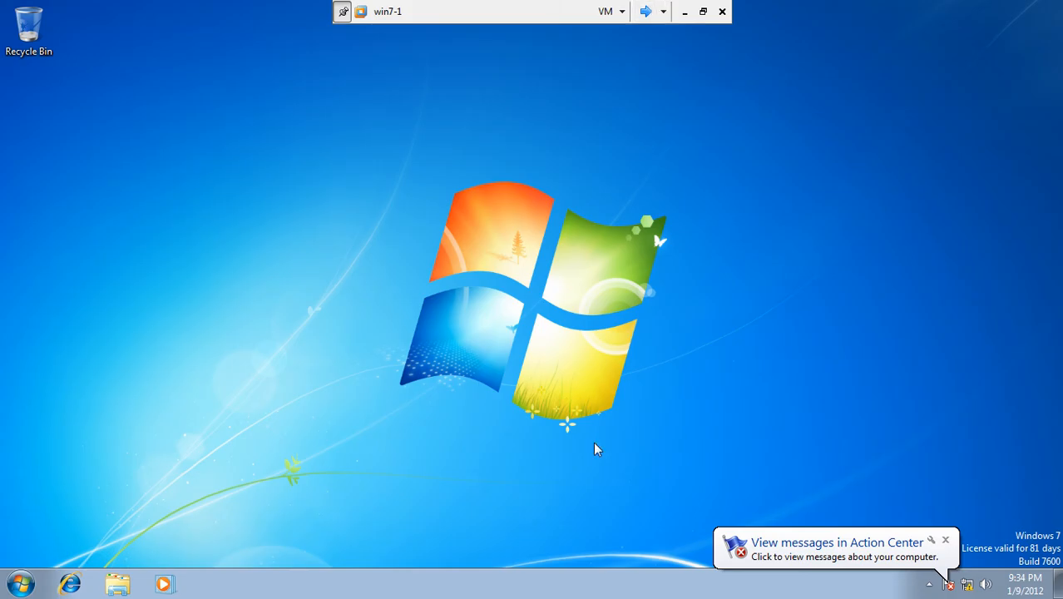
pyautogui.click(947, 541)
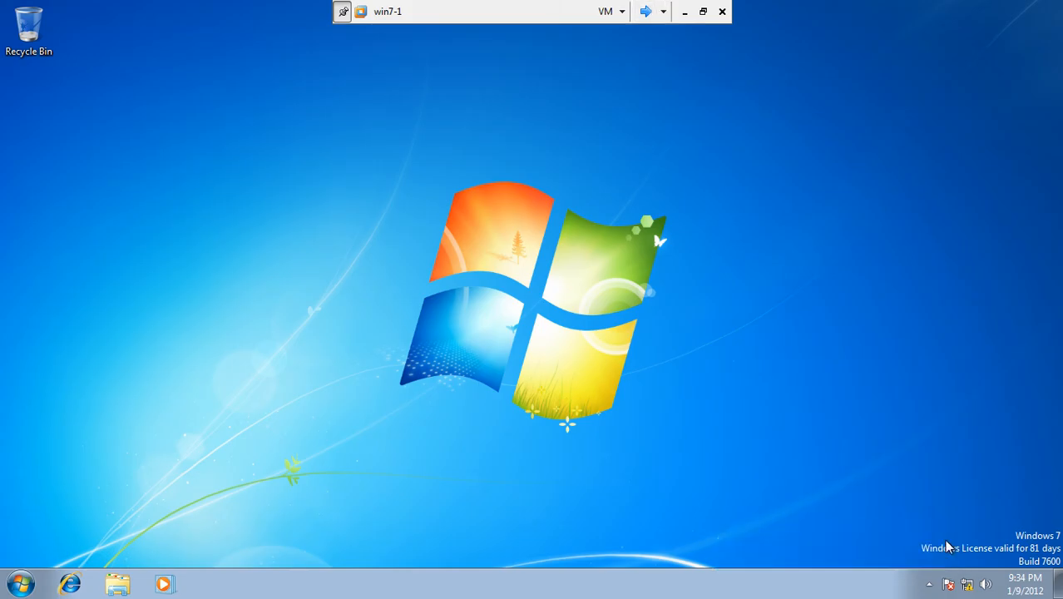
pyautogui.click(646, 14)
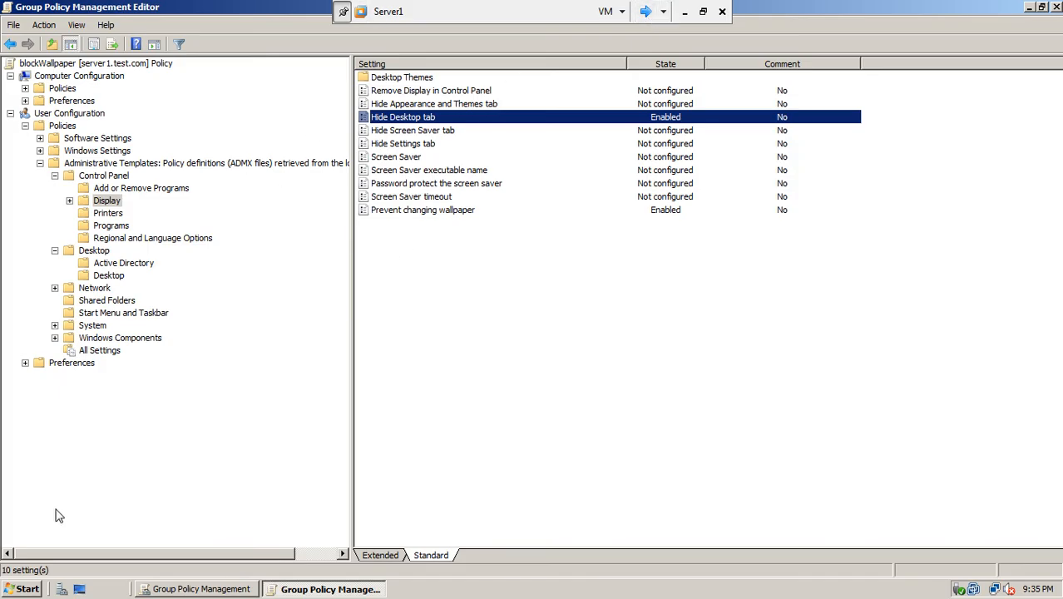
# - Run gpupdate /force in a Server1 command prompt, then switch to win7-1
pyautogui.click(27, 589)
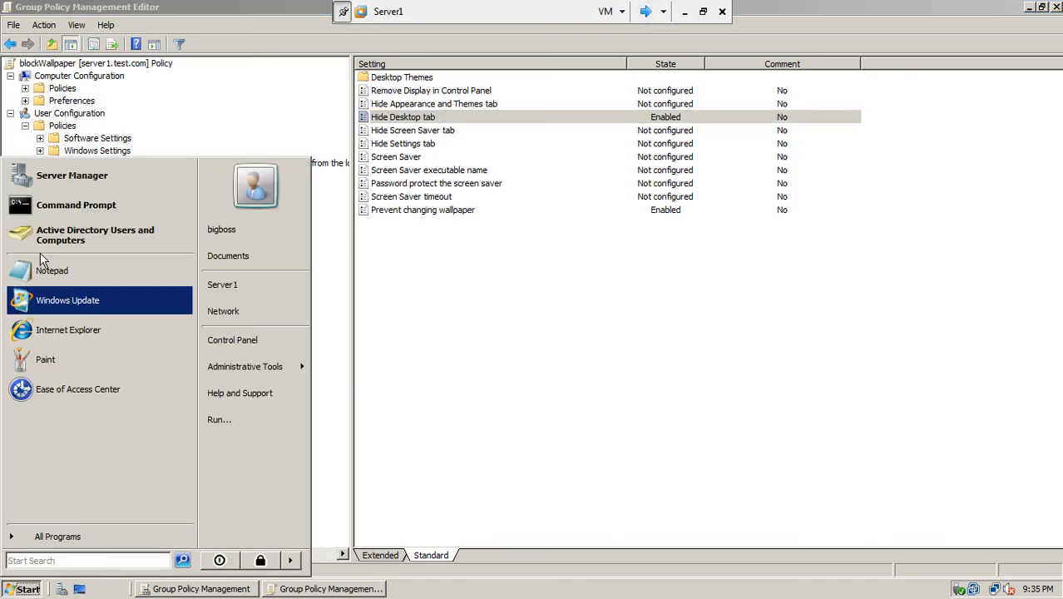
pyautogui.click(91, 206)
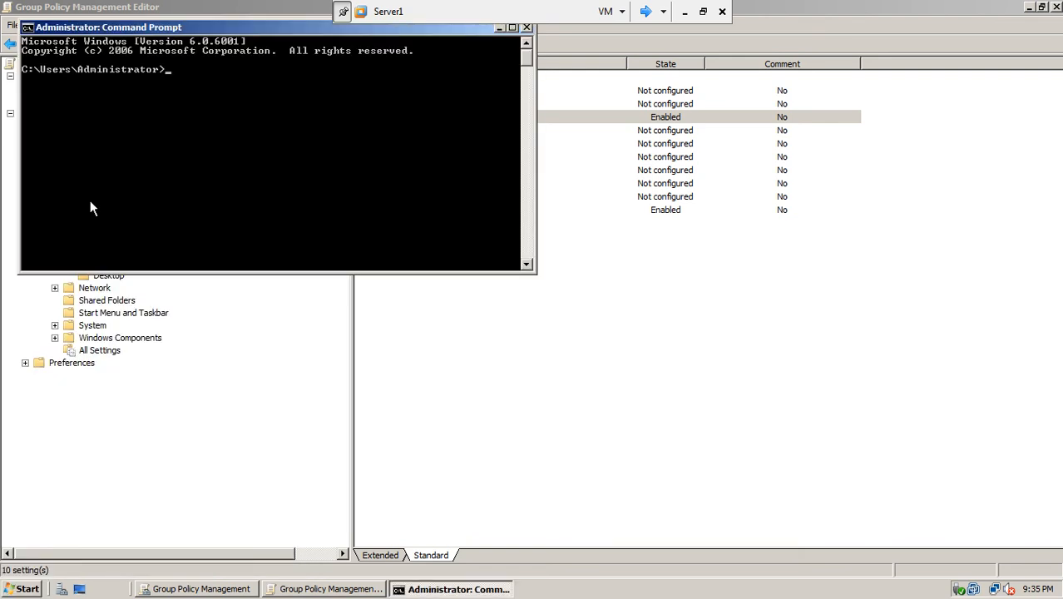
pyautogui.write('gpupdate /force')
pyautogui.press('Return')
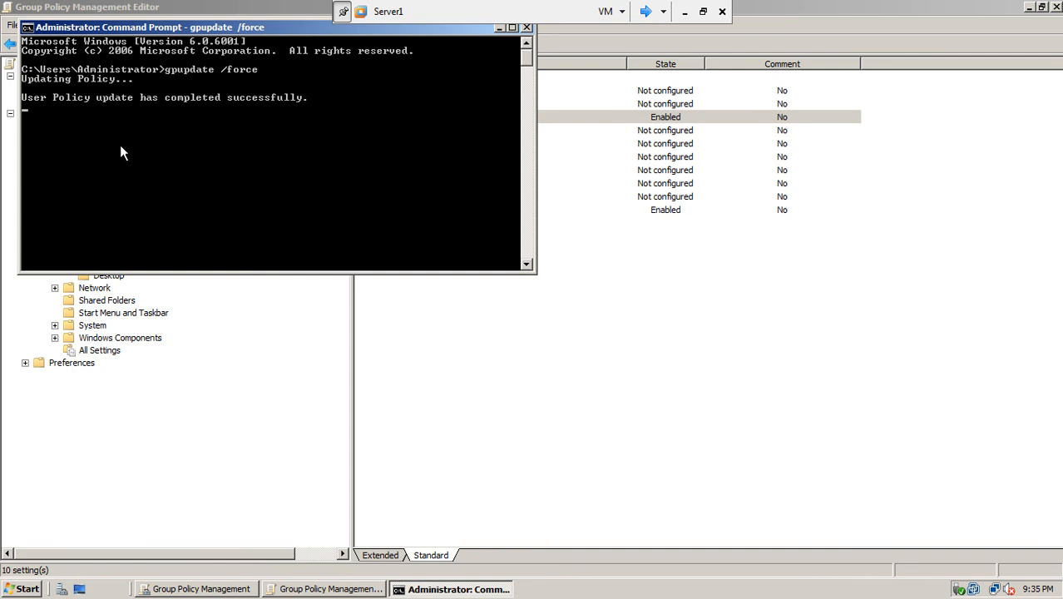
pyautogui.click(646, 11)
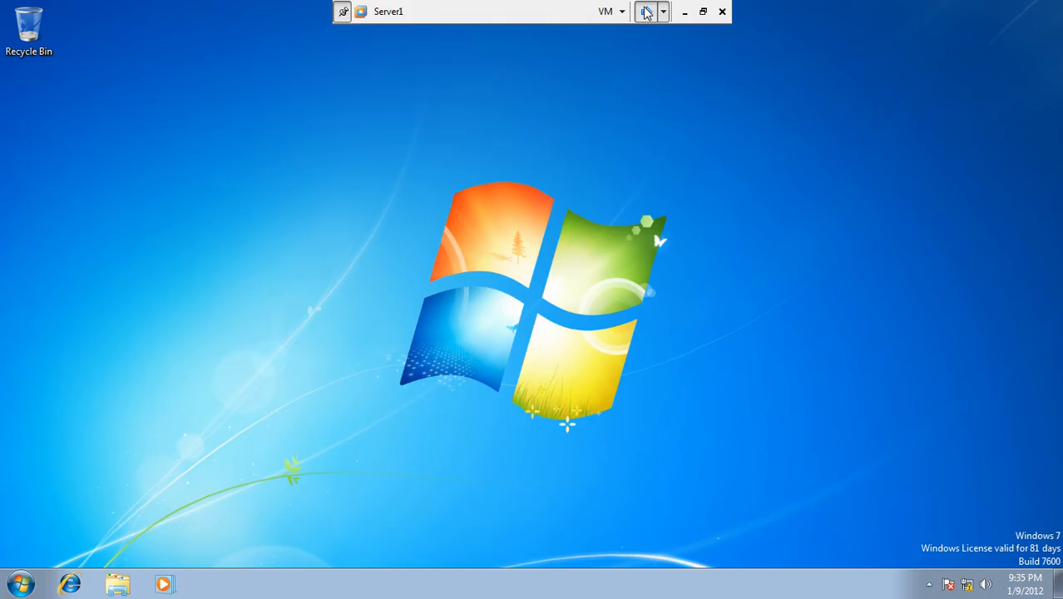
# - Refresh the win7-1 desktop and run gpupdate in a command prompt
pyautogui.rightClick(424, 196)
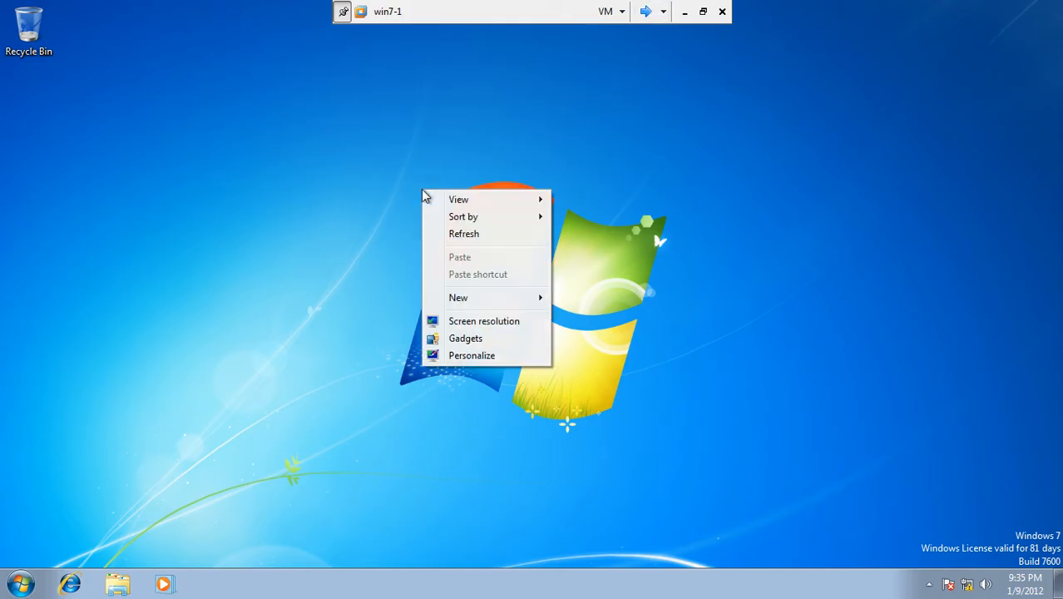
pyautogui.click(458, 235)
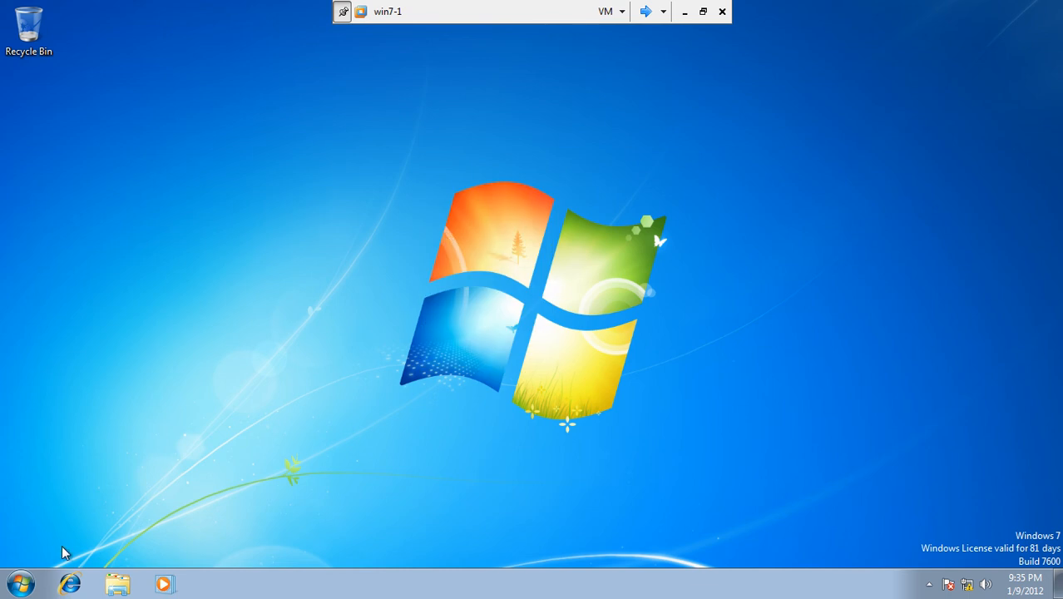
pyautogui.click(21, 585)
pyautogui.click(84, 544)
pyautogui.write('cmd')
pyautogui.press('Return')
pyautogui.write('gpu')
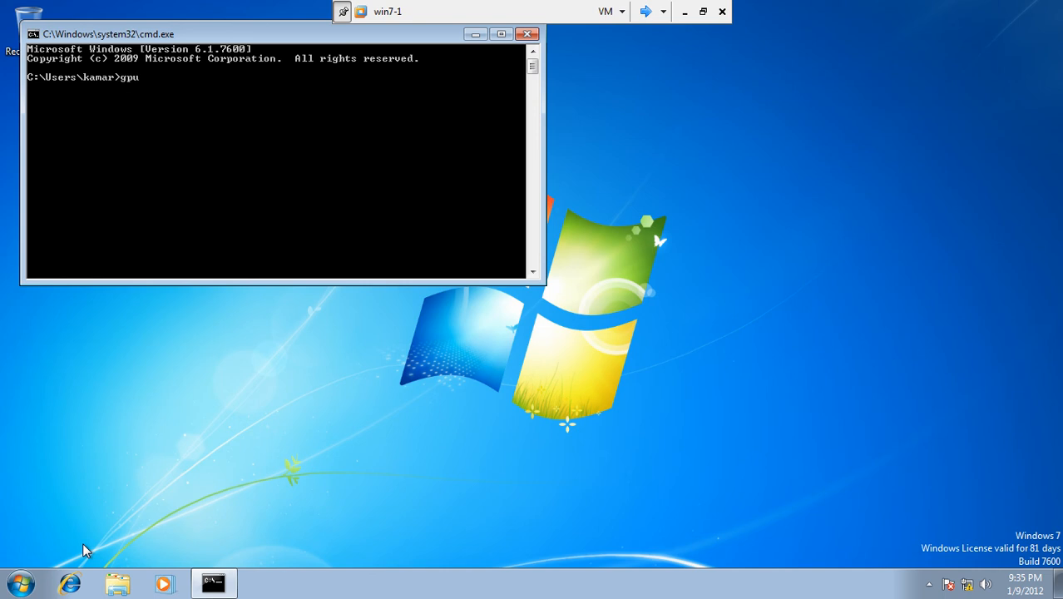
pyautogui.write('pdat')
pyautogui.write('e')
pyautogui.press('Return')
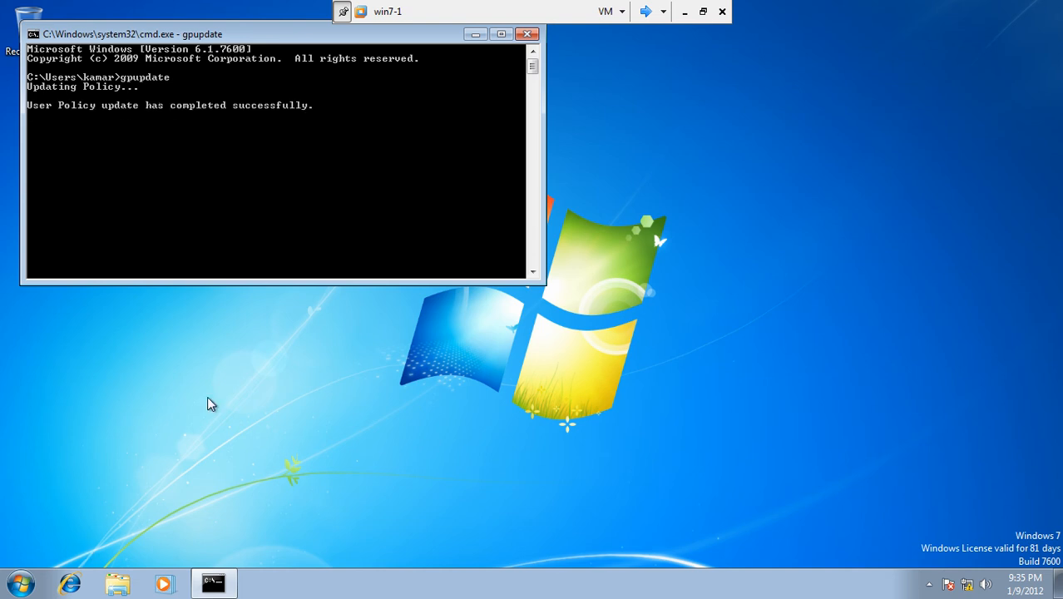
# - Close the command prompt and bring up the Start menu's shut-down options
pyautogui.click(527, 34)
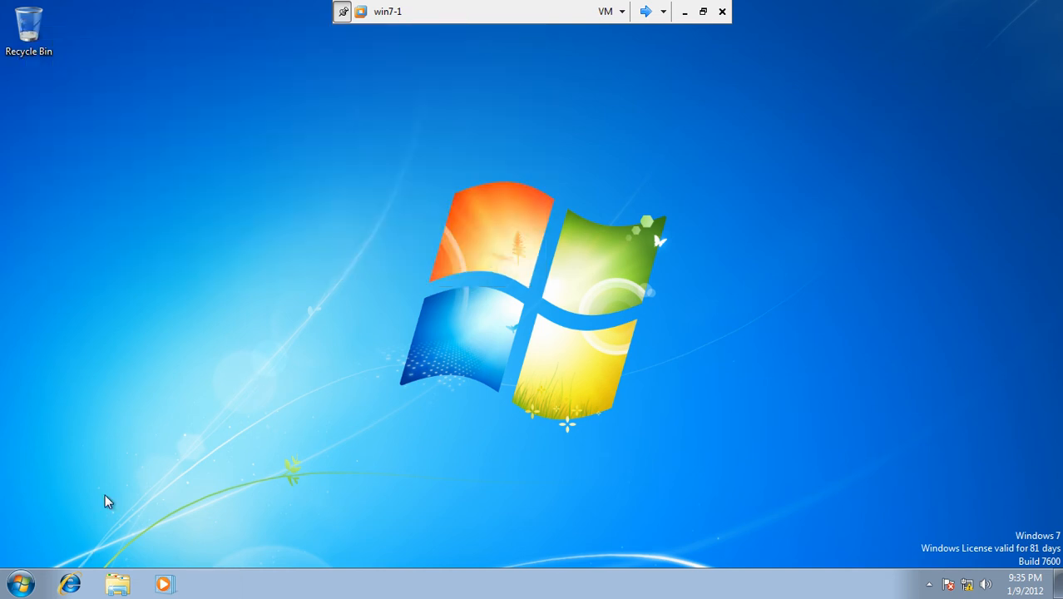
pyautogui.click(25, 583)
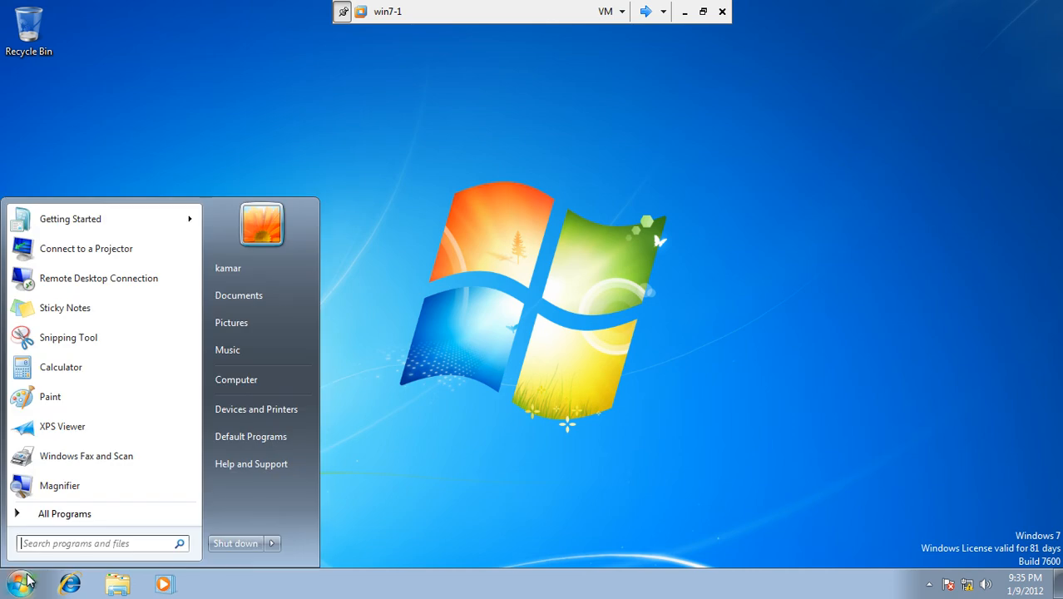
pyautogui.click(271, 545)
# - Log off win7-1 and sign back in with the user's password
pyautogui.click(333, 489)
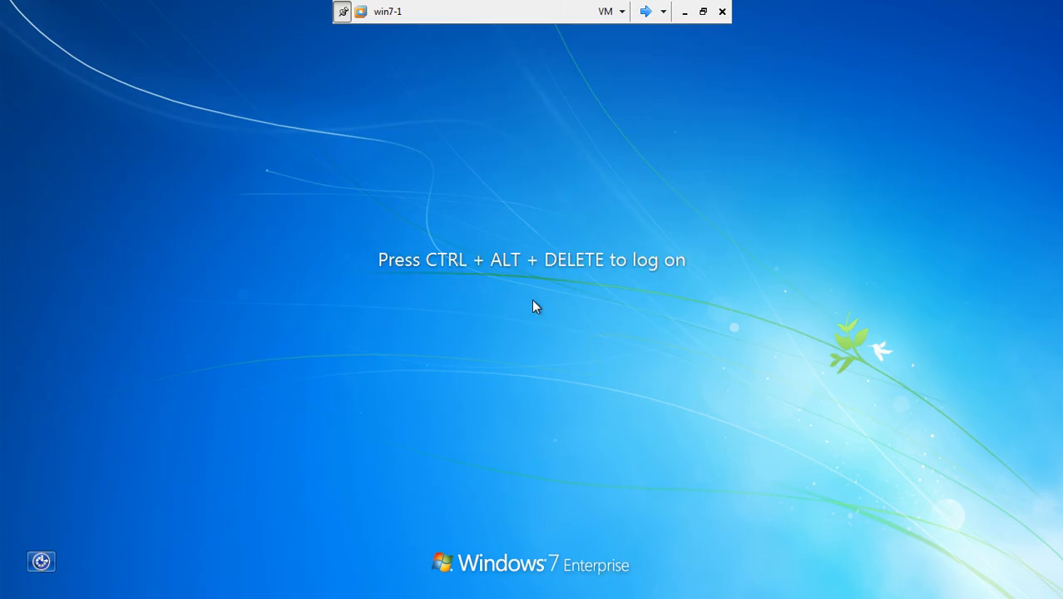
pyautogui.hotkey('ctrl', 'alt', 'Delete')
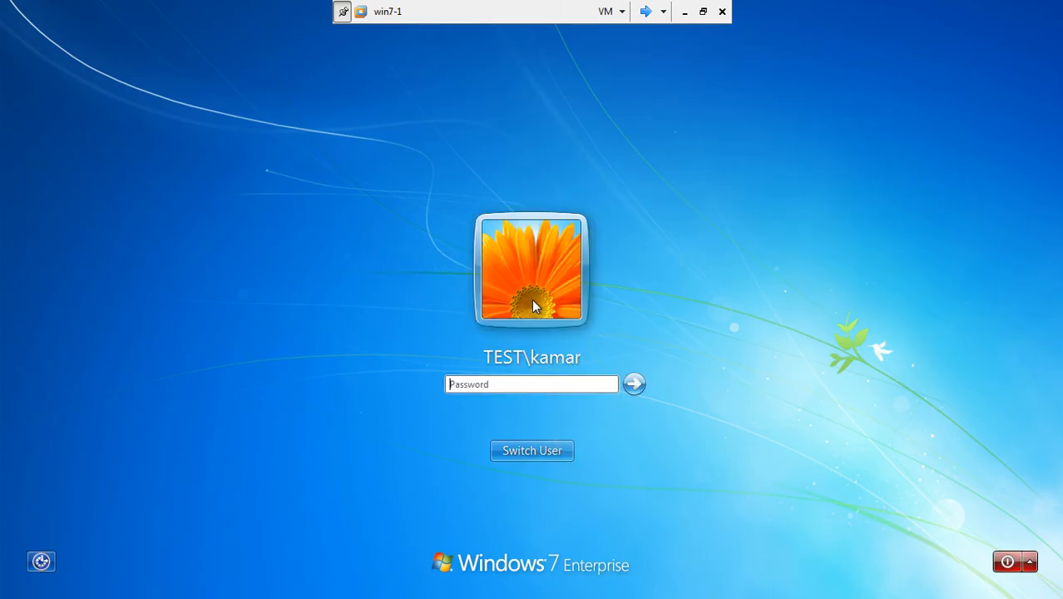
pyautogui.write('*******')
pyautogui.press('Return')
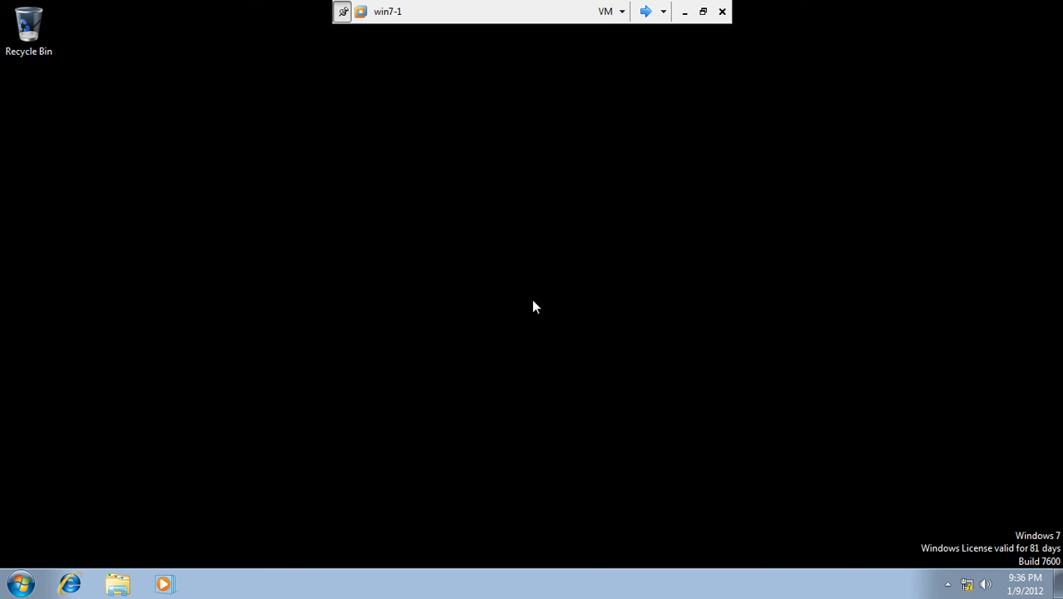
# - Refresh the win7-1 desktop several times to confirm the black background, then switch VMs
pyautogui.rightClick(442, 168)
pyautogui.click(393, 168)
pyautogui.rightClick(391, 165)
pyautogui.click(430, 210)
pyautogui.rightClick(430, 212)
pyautogui.click(482, 258)
pyautogui.click(20, 584)
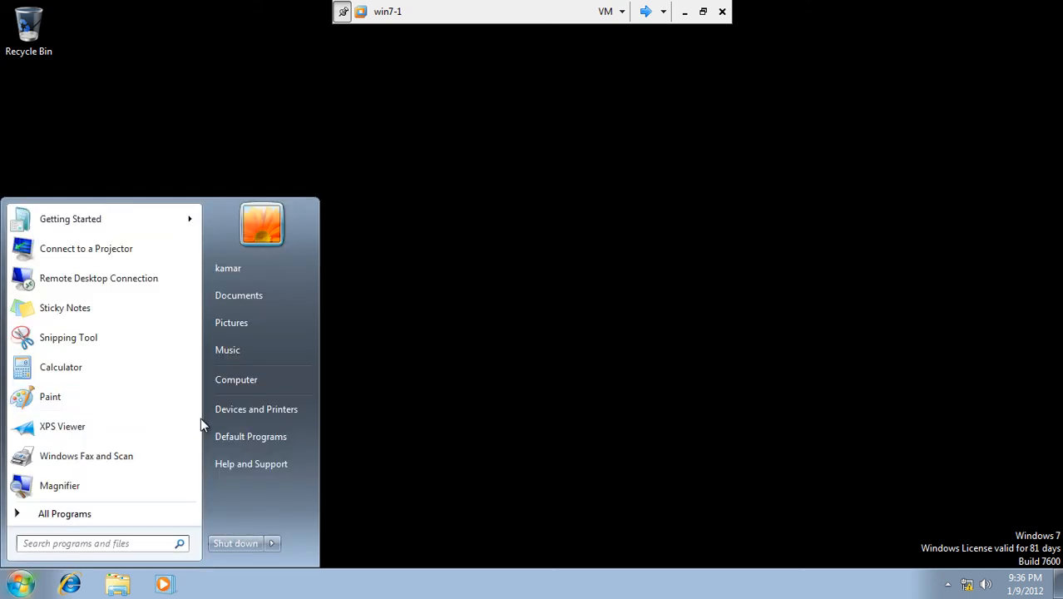
pyautogui.click(418, 290)
pyautogui.rightClick(411, 172)
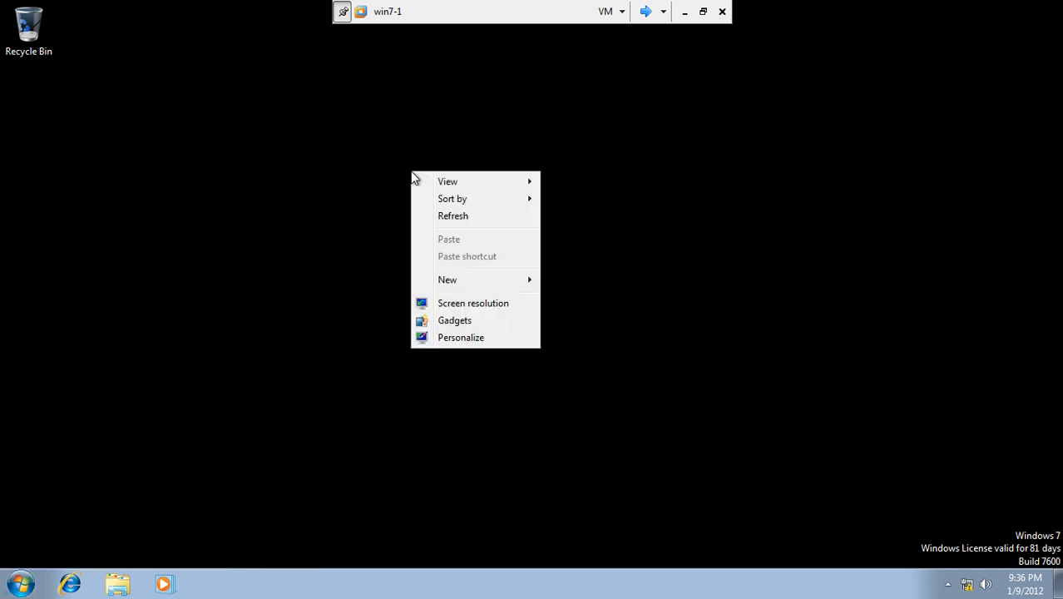
pyautogui.click(442, 213)
pyautogui.rightClick(442, 212)
pyautogui.click(458, 256)
pyautogui.click(653, 6)
pyautogui.click(647, 12)
# - Enable Remove Display in Control Panel, then review Hide Desktop tab and Prevent changing wallpaper
pyautogui.click(646, 12)
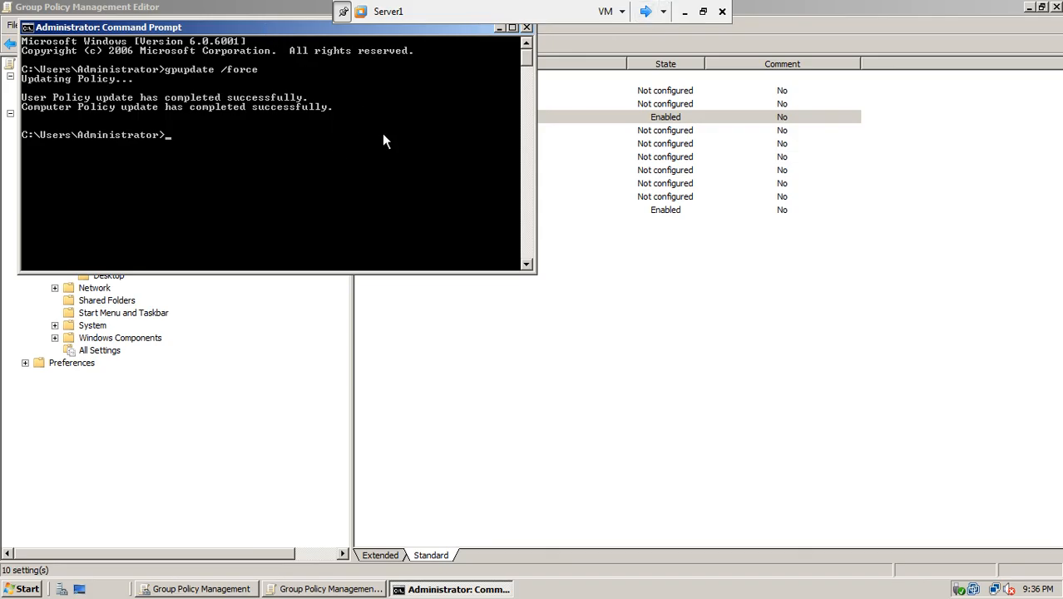
pyautogui.moveTo(311, 31); pyautogui.dragTo(518, 241)
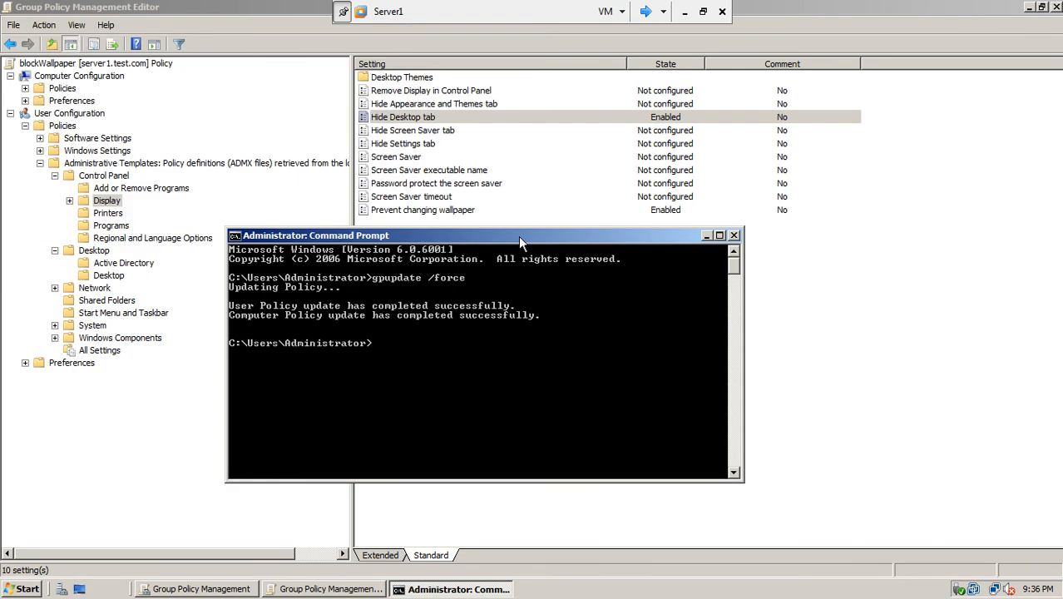
pyautogui.doubleClick(464, 92)
pyautogui.click(297, 186)
pyautogui.click(515, 412)
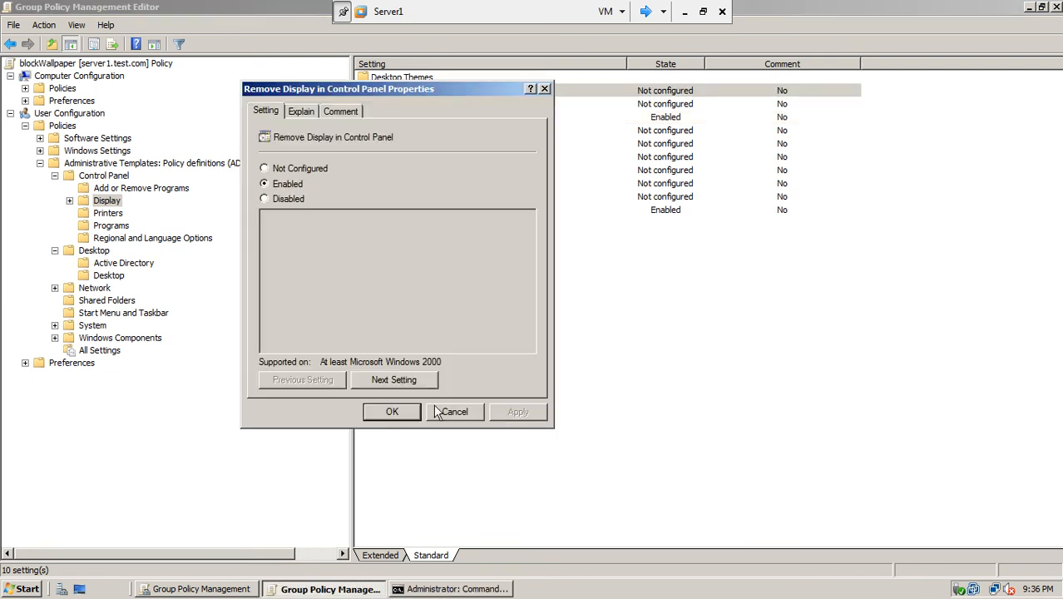
pyautogui.click(393, 412)
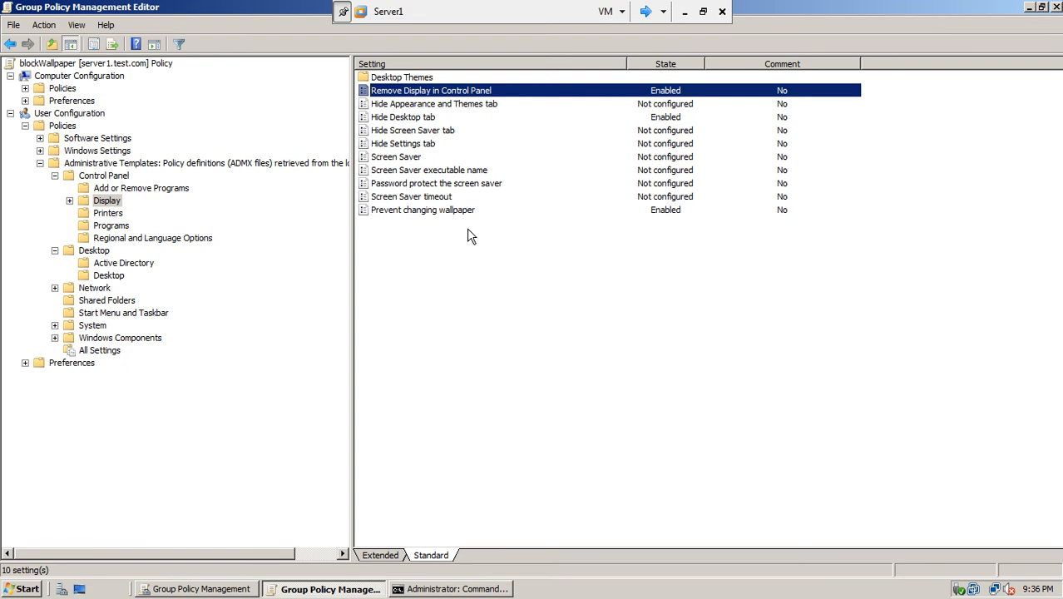
pyautogui.click(428, 122)
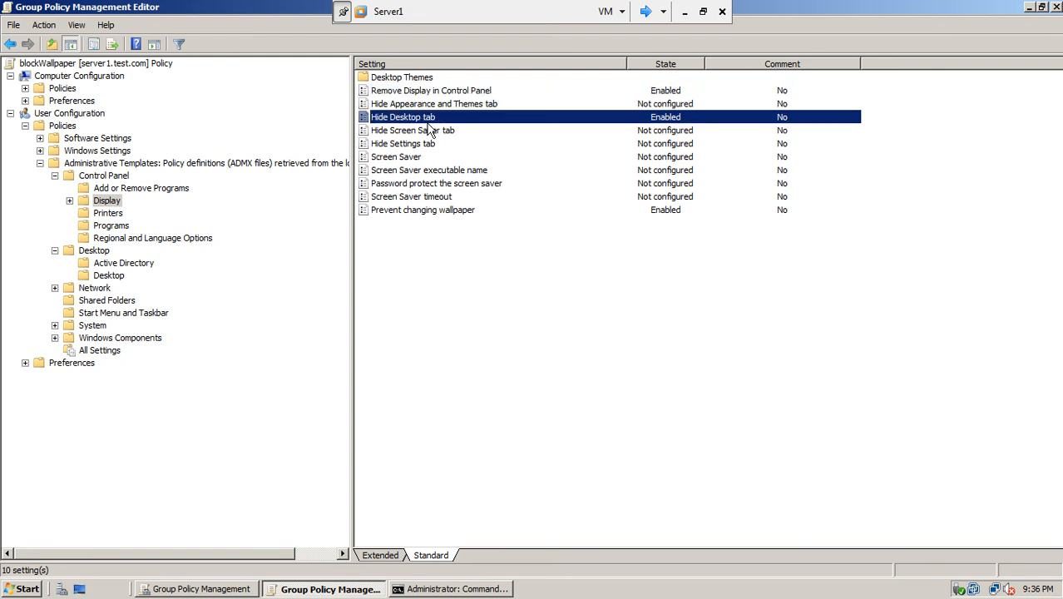
pyautogui.click(415, 215)
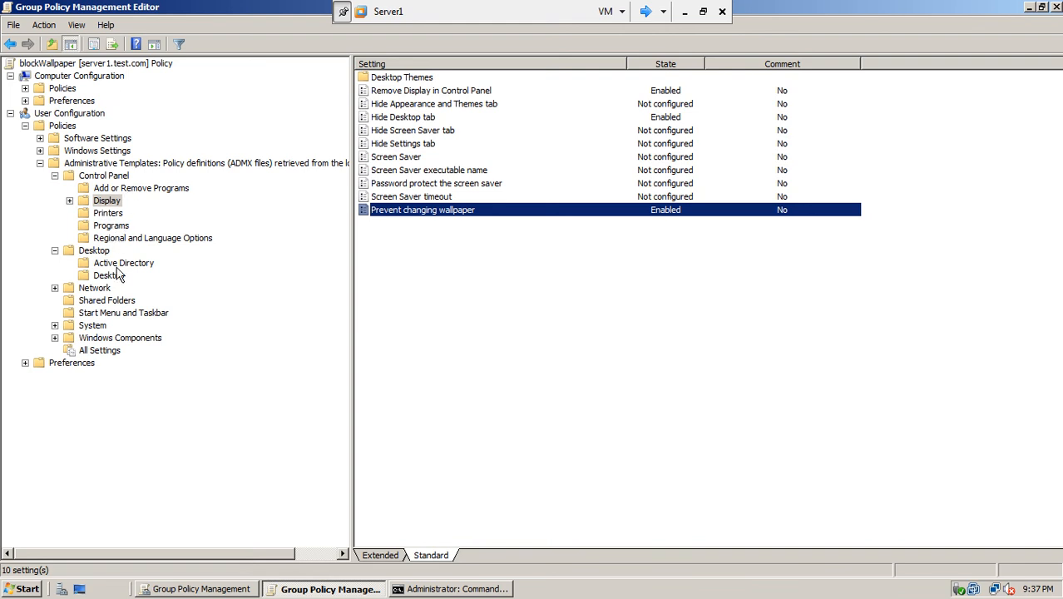
# - Select the Desktop node and the Desktop Wallpaper policy in the blockWallpaper GPO
pyautogui.click(110, 275)
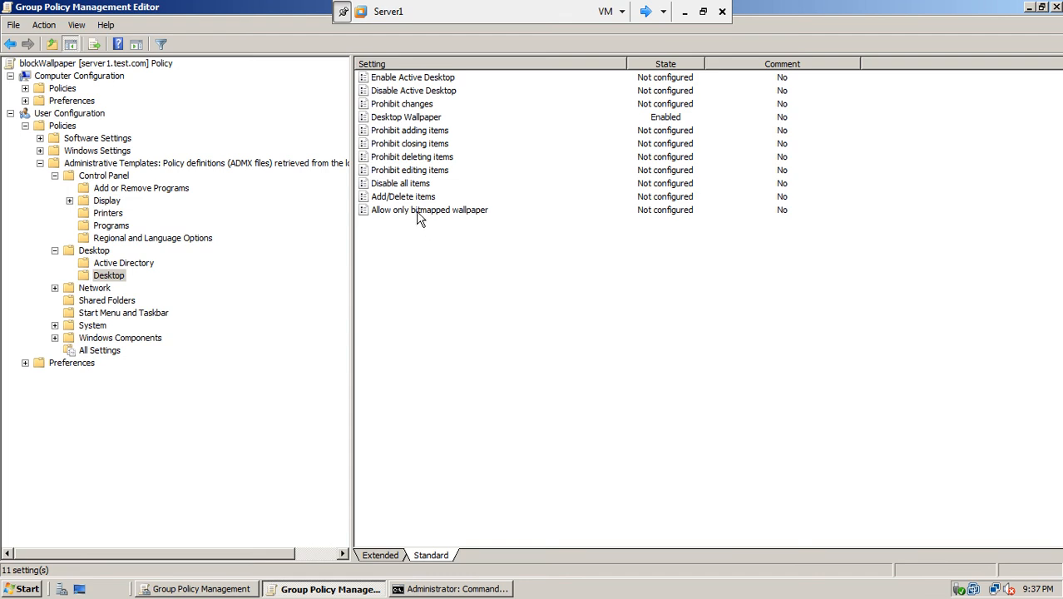
pyautogui.click(405, 120)
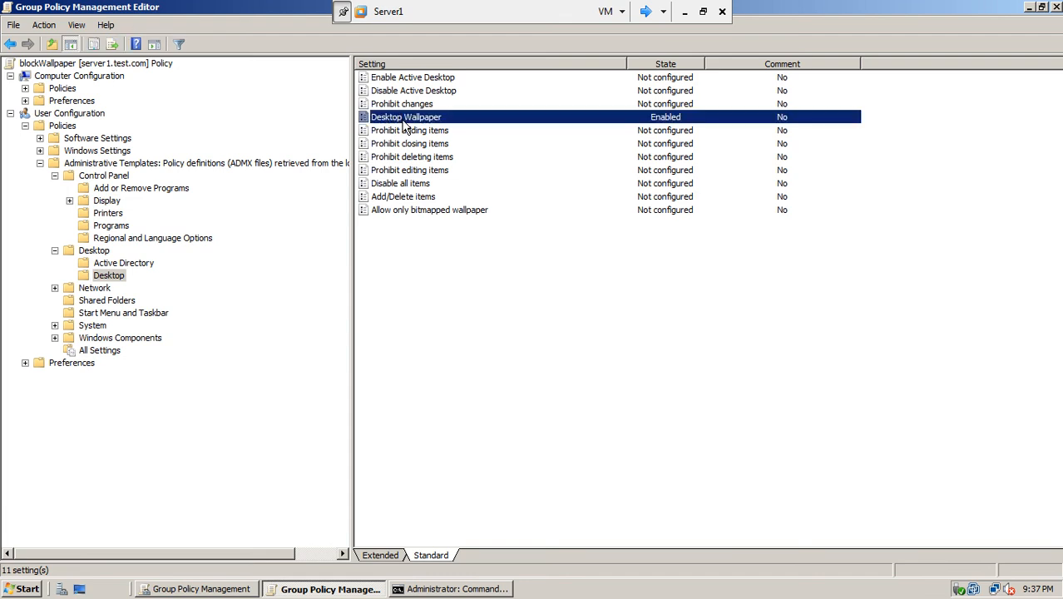
# - Open Desktop Wallpaper settings and check the \\server1\wallpaper share path via Start search
pyautogui.doubleClick(403, 118)
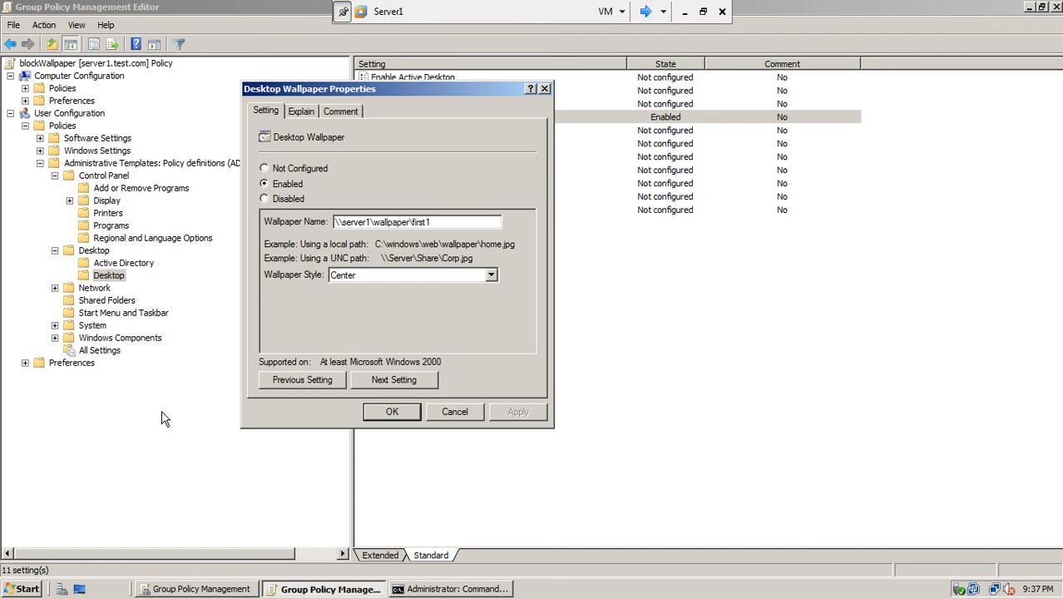
pyautogui.click(27, 590)
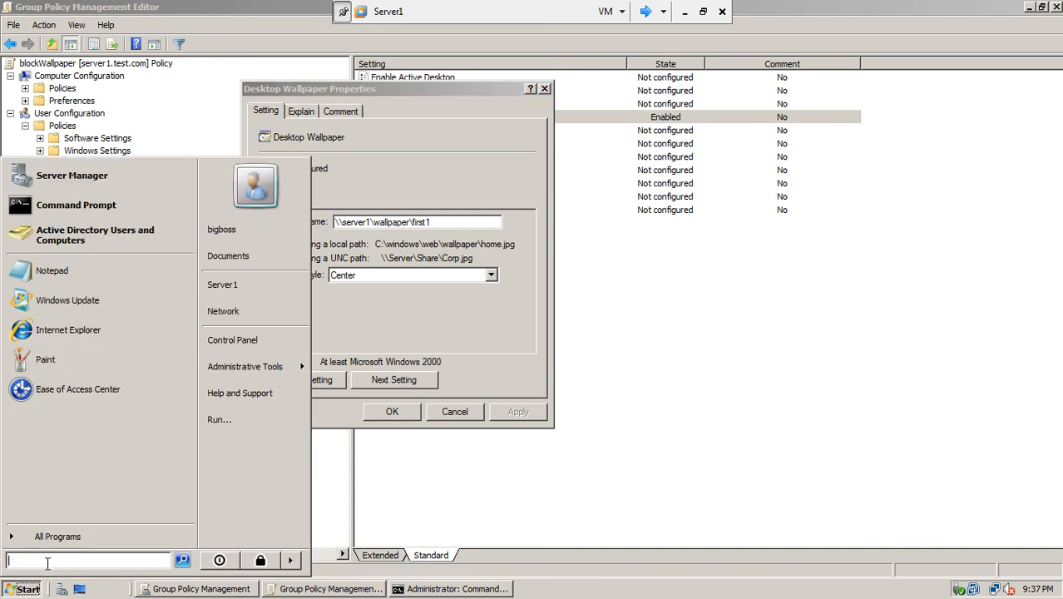
pyautogui.write('\\\\')
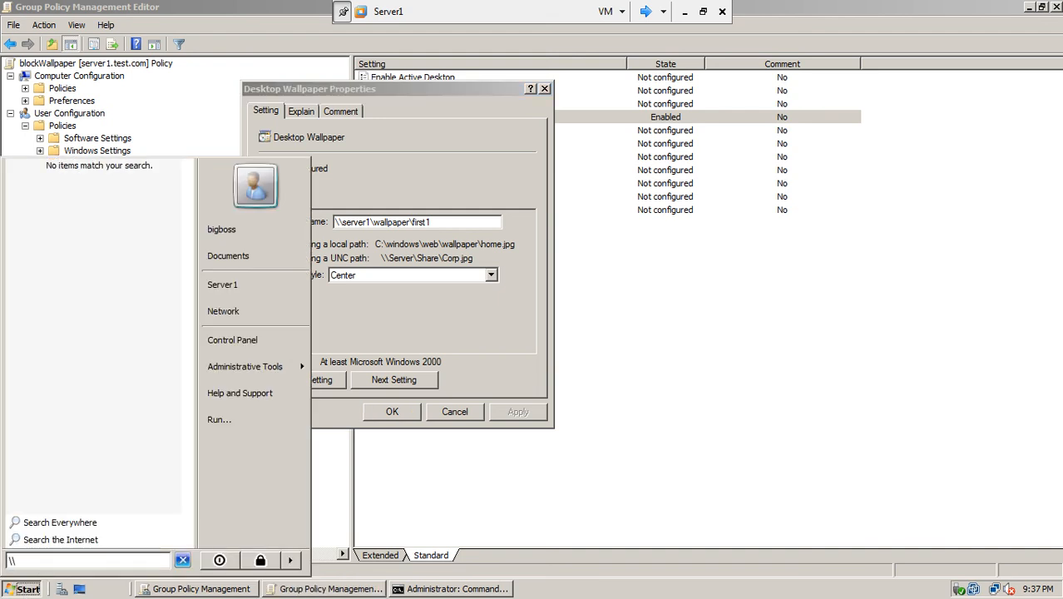
pyautogui.write('server1\\')
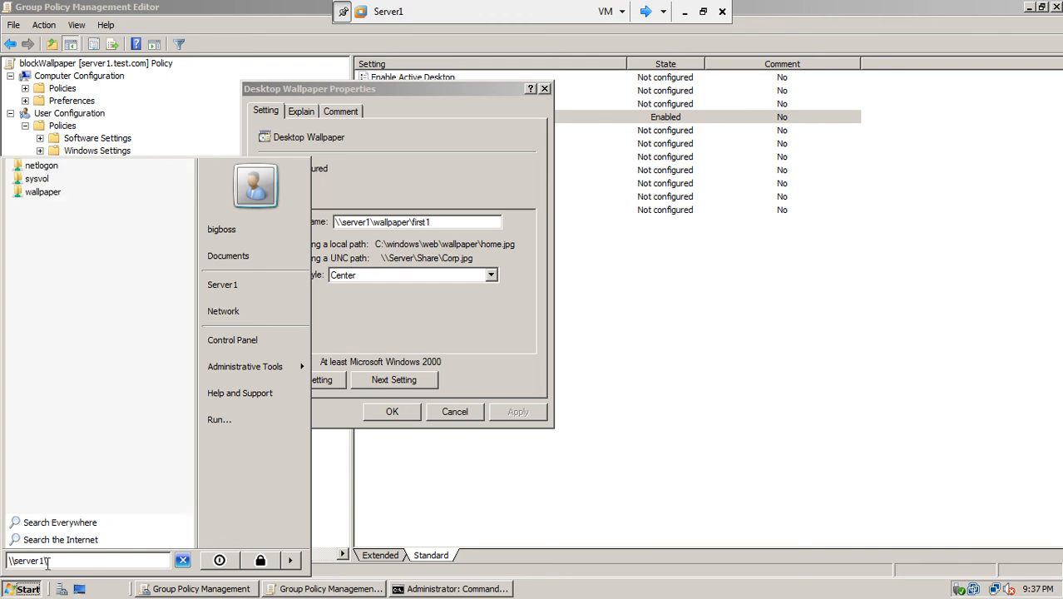
pyautogui.write('wallpaper')
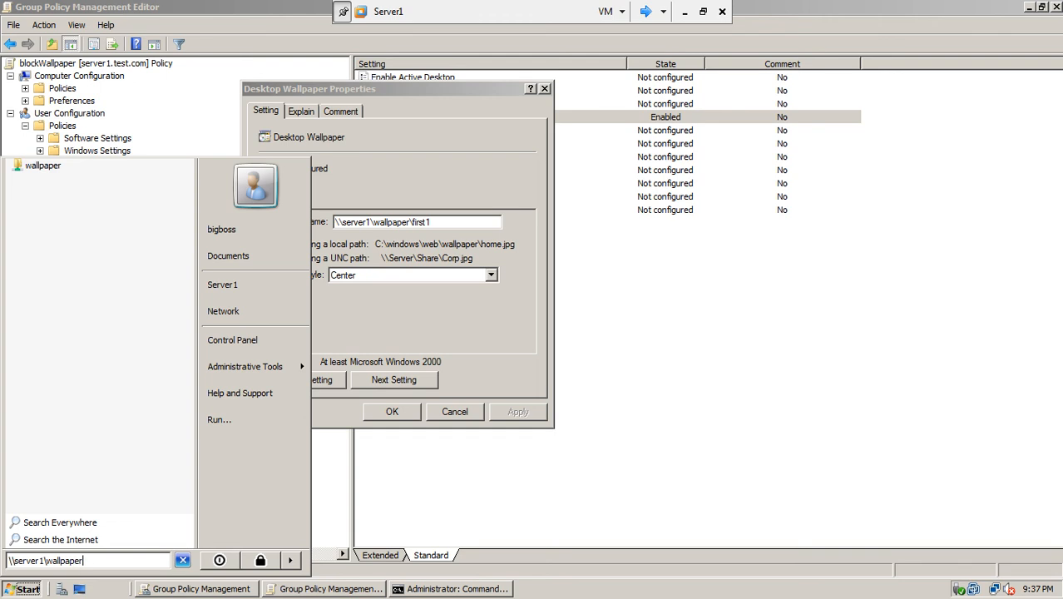
pyautogui.write('\\first1.jpg')
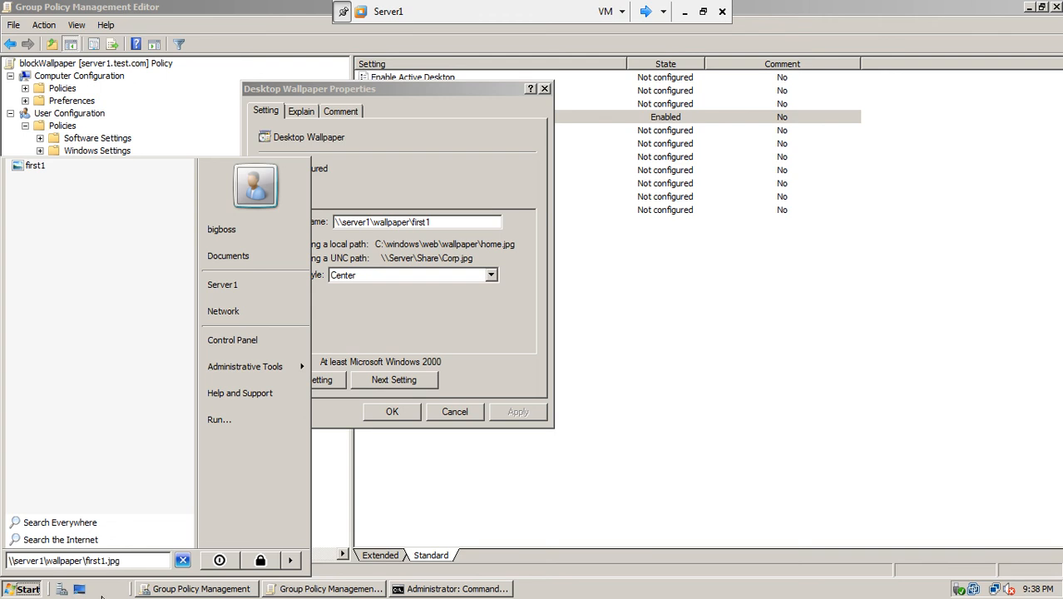
pyautogui.moveTo(114, 560); pyautogui.dragTo(2, 563)
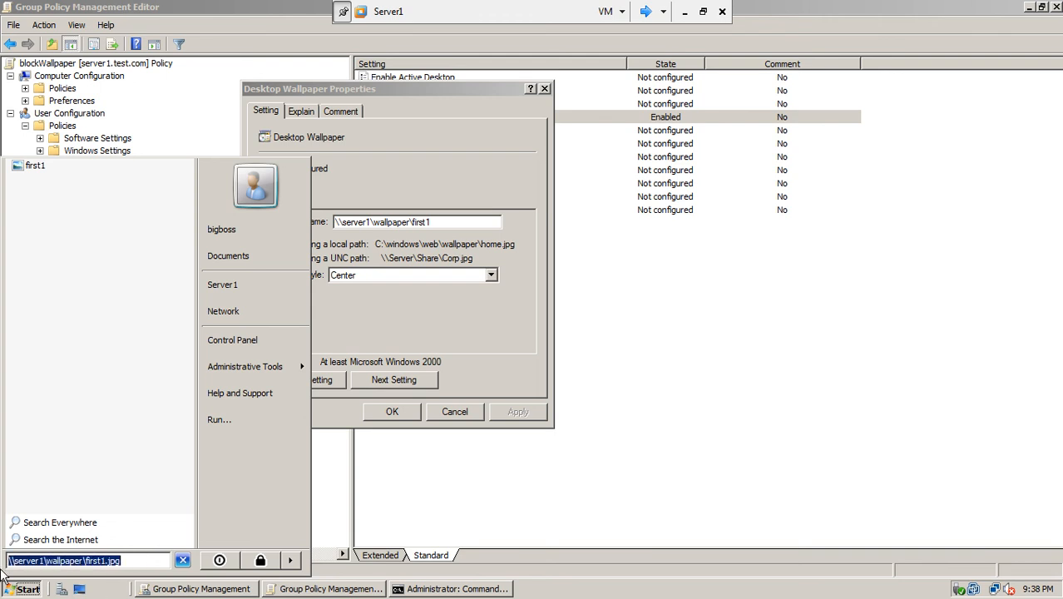
# - Append .jpg to the Wallpaper Name, making it \\server1\wallpaper\first1.jpg
pyautogui.click(448, 222)
pyautogui.write('.')
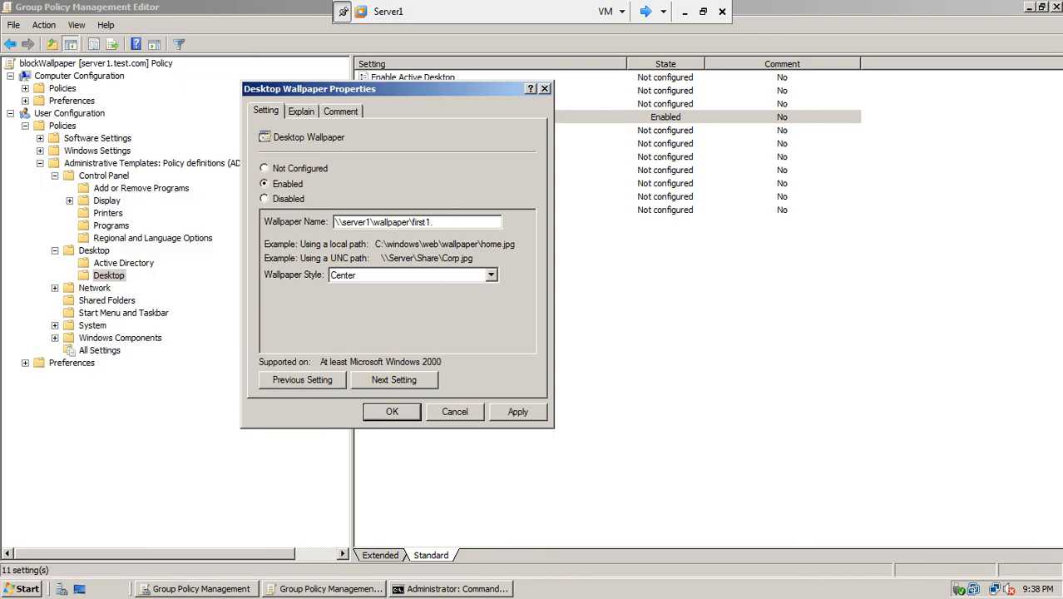
pyautogui.write('jpg')
pyautogui.click(29, 589)
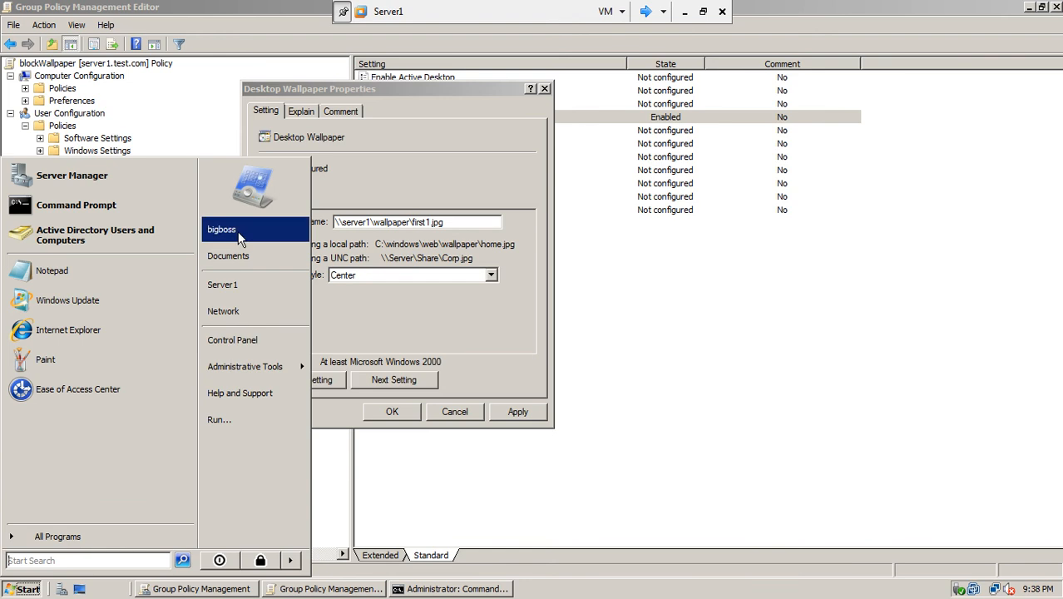
# - Browse to C:\wallpaper on Server1, then reopen the Desktop Wallpaper settings to edit the name
pyautogui.click(248, 283)
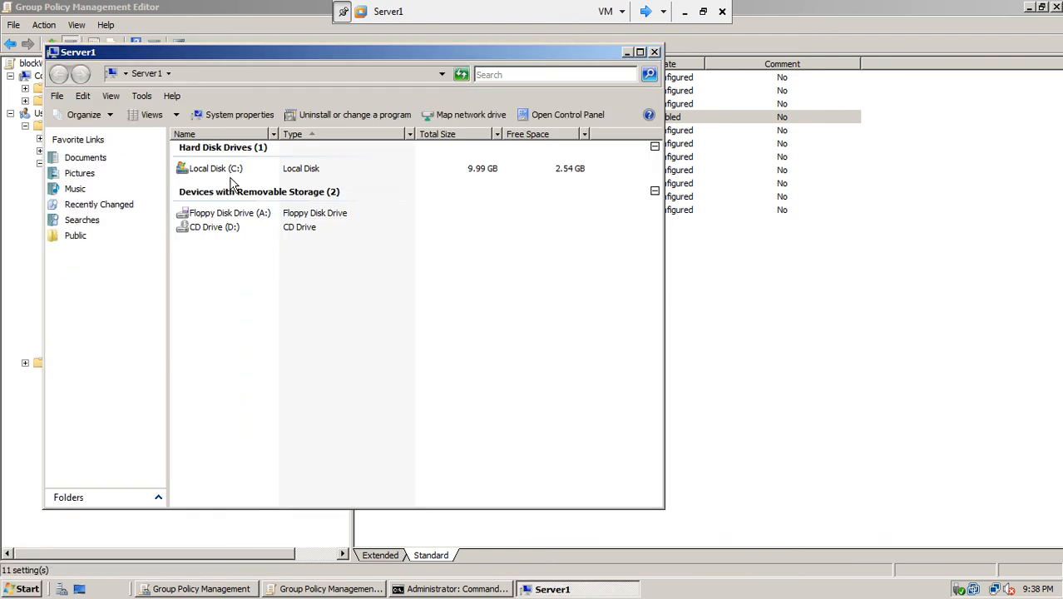
pyautogui.doubleClick(231, 170)
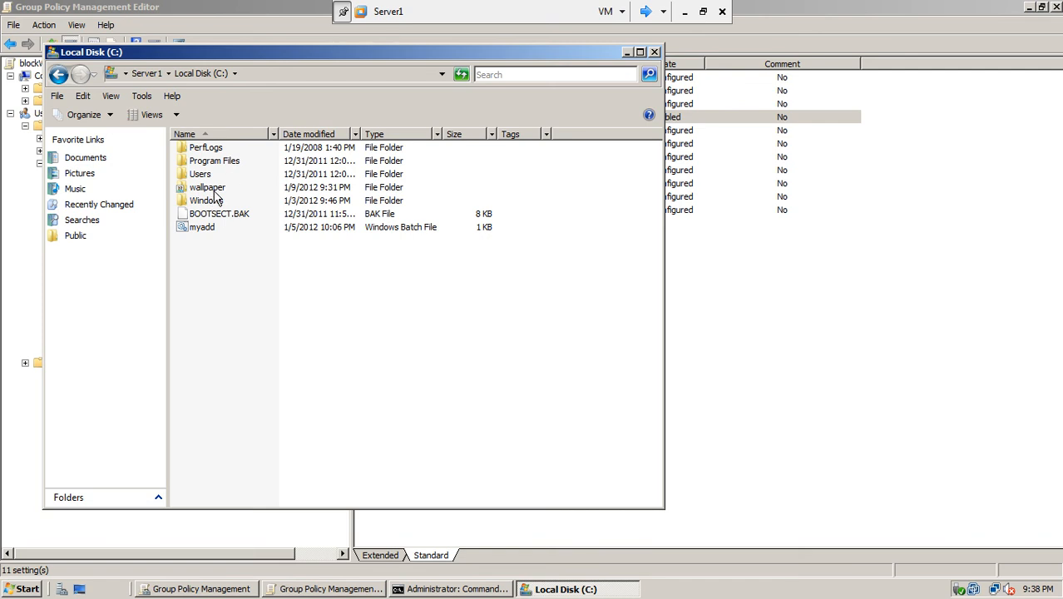
pyautogui.doubleClick(214, 191)
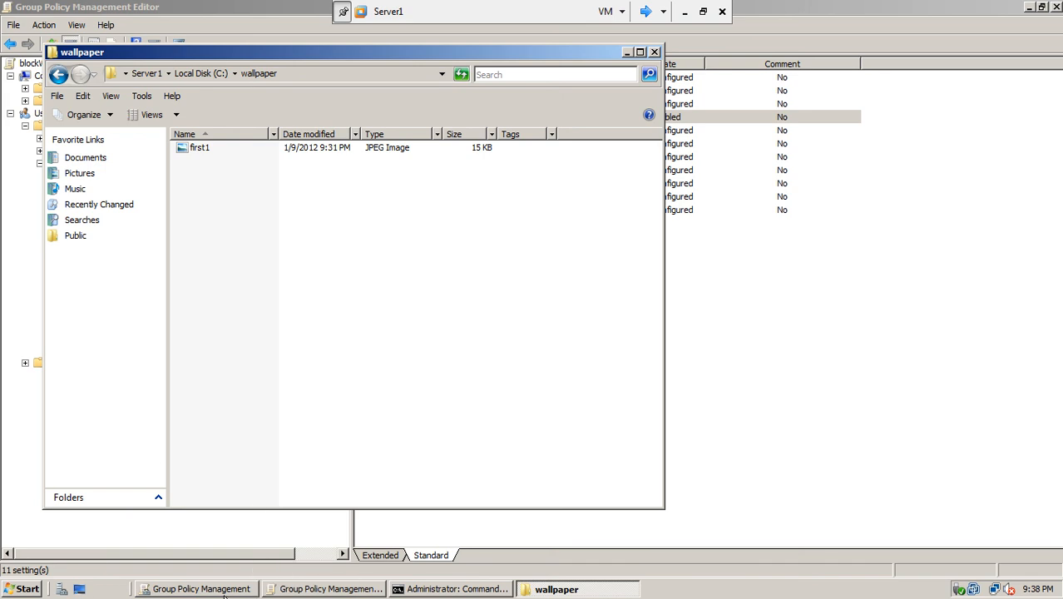
pyautogui.click(293, 589)
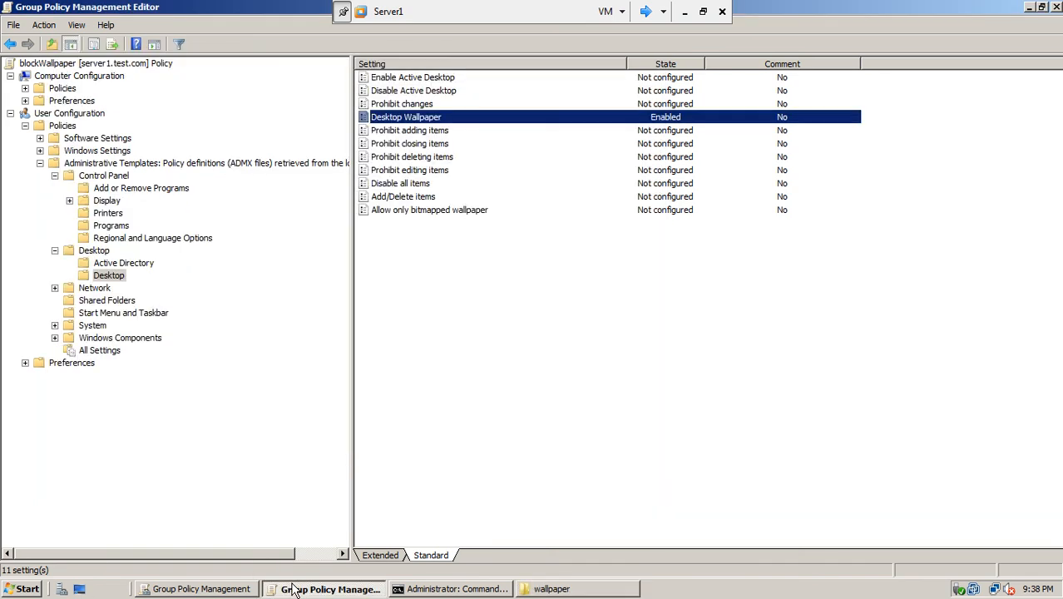
pyautogui.doubleClick(397, 117)
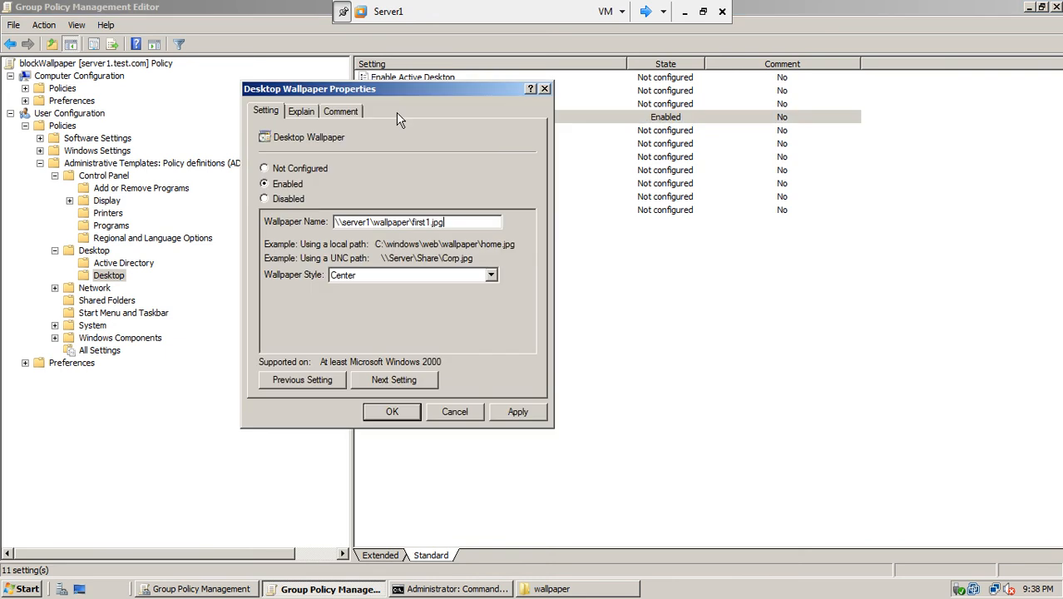
pyautogui.write('e')
# - Check first1's Properties to confirm it is a .jpg image, then close the folder
pyautogui.click(544, 593)
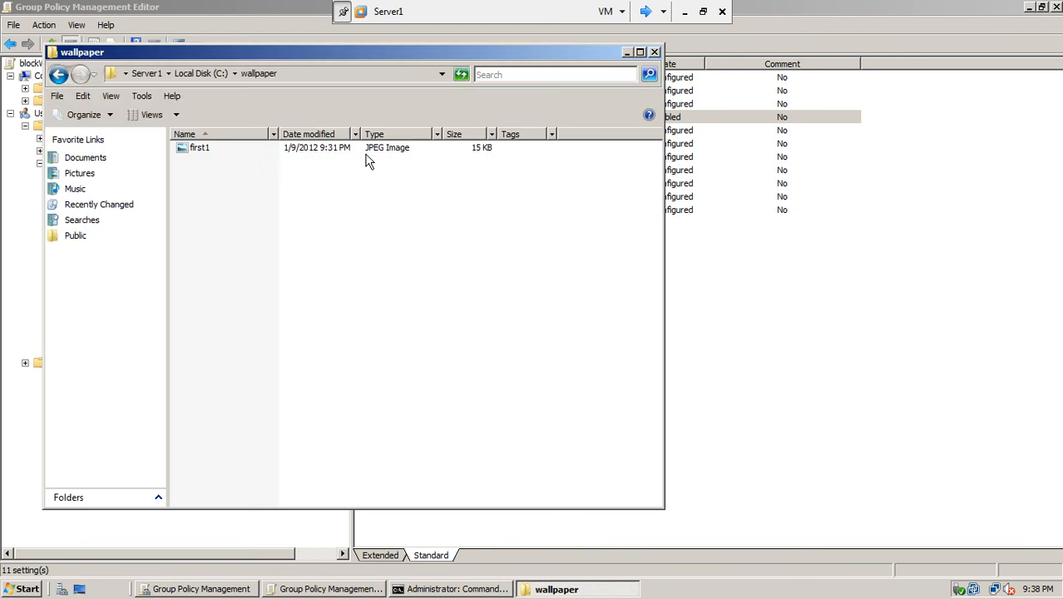
pyautogui.rightClick(203, 151)
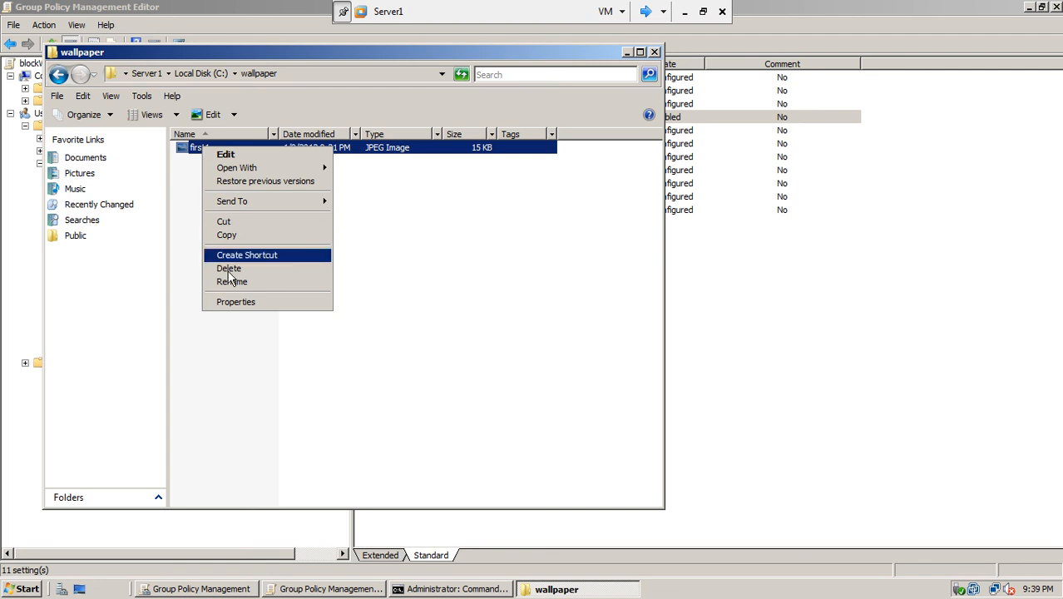
pyautogui.click(233, 304)
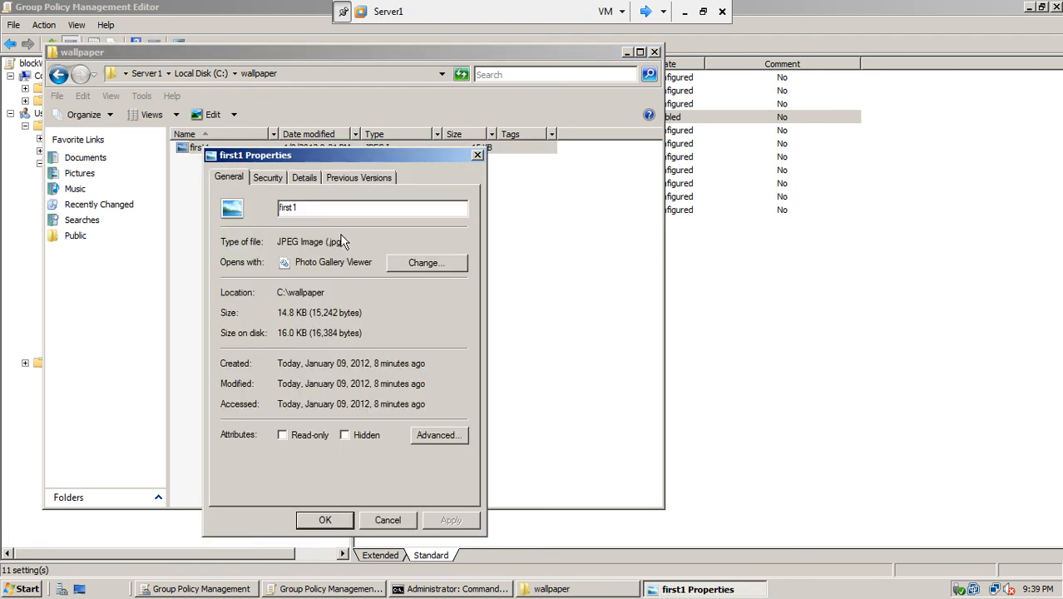
pyautogui.moveTo(345, 241); pyautogui.dragTo(325, 241)
pyautogui.click(387, 520)
pyautogui.click(655, 51)
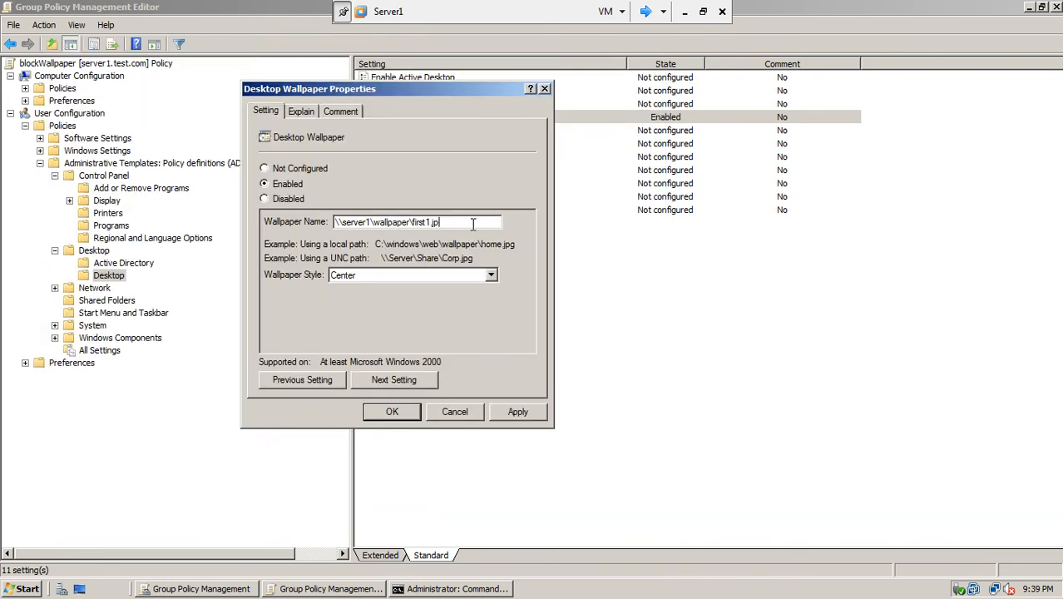
# - Finish the wallpaper name as \\server1\wallpaper\first1.jpg and apply and save it
pyautogui.write('g')
pyautogui.click(517, 412)
pyautogui.click(405, 412)
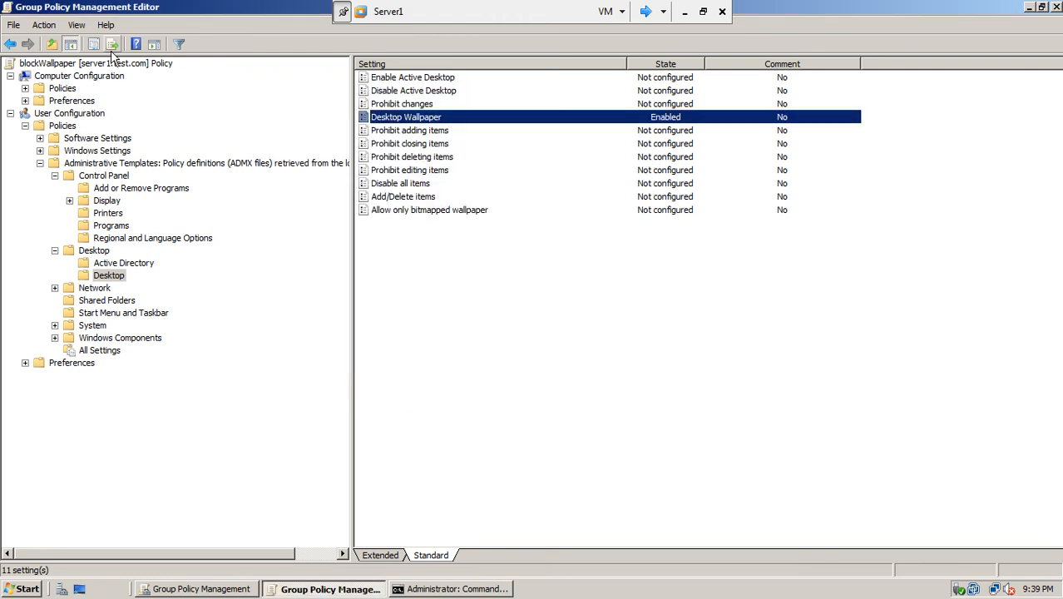
# - Run gpupdate in an administrator Command Prompt on Server1, then switch to win7-1
pyautogui.click(29, 587)
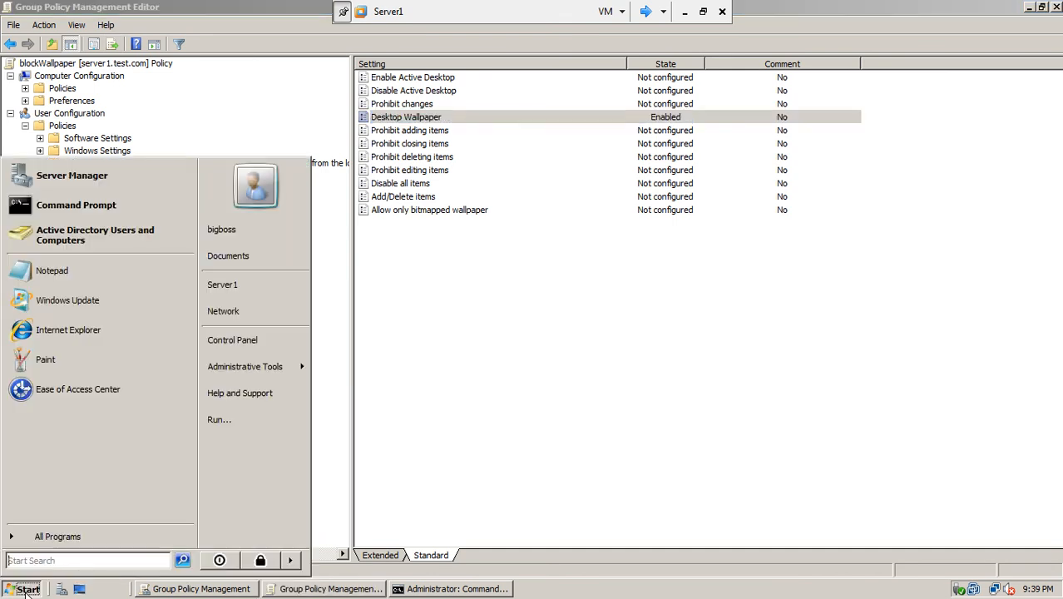
pyautogui.click(58, 138)
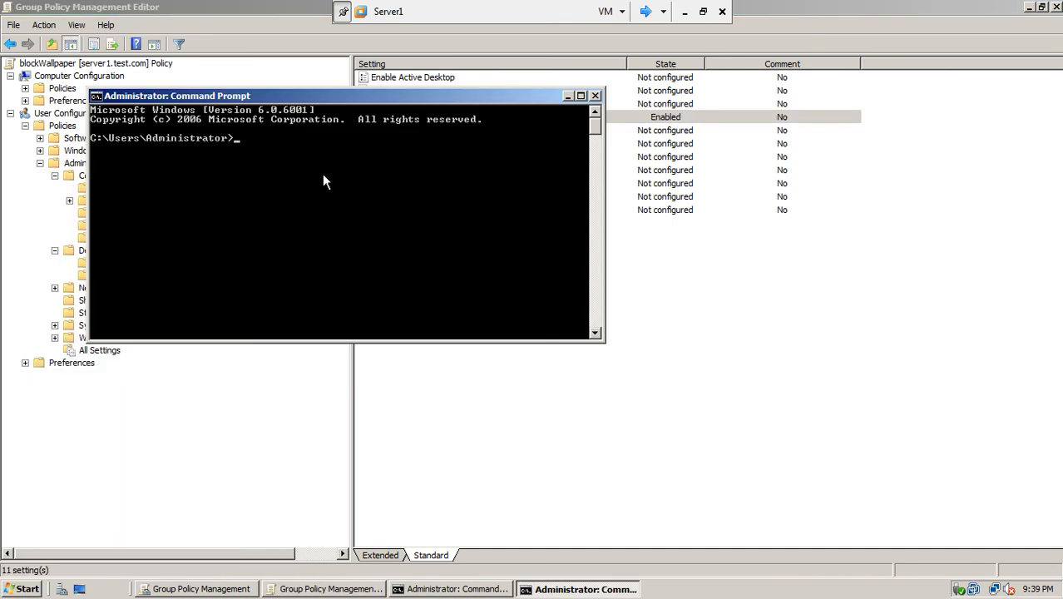
pyautogui.write('gpupdate')
pyautogui.press('Return')
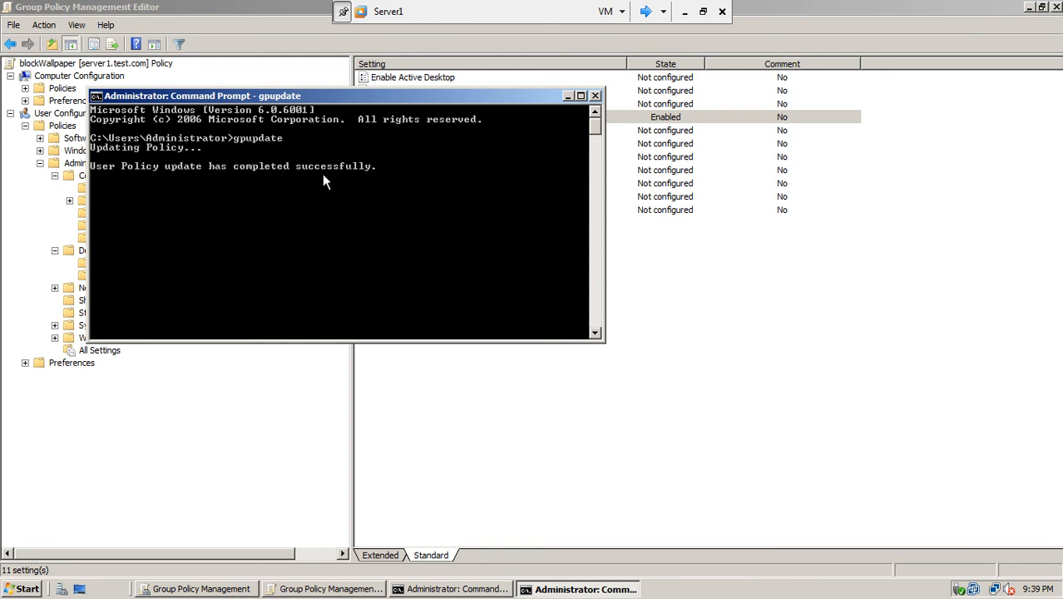
pyautogui.click(647, 11)
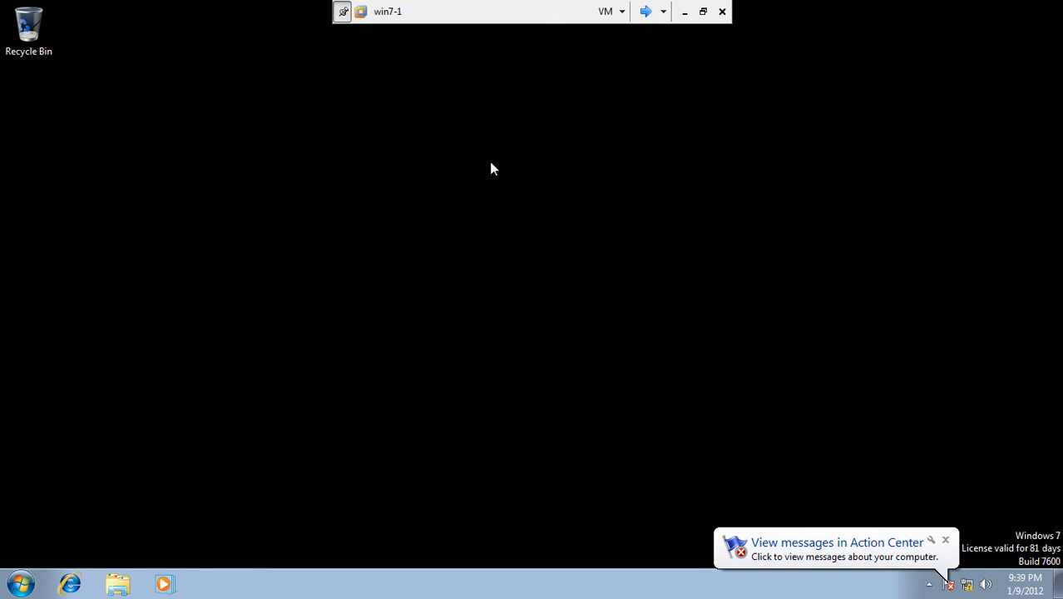
# - Refresh the win7-1 desktop twice and check the Action Center
pyautogui.rightClick(490, 163)
pyautogui.click(515, 205)
pyautogui.rightClick(515, 205)
pyautogui.click(539, 248)
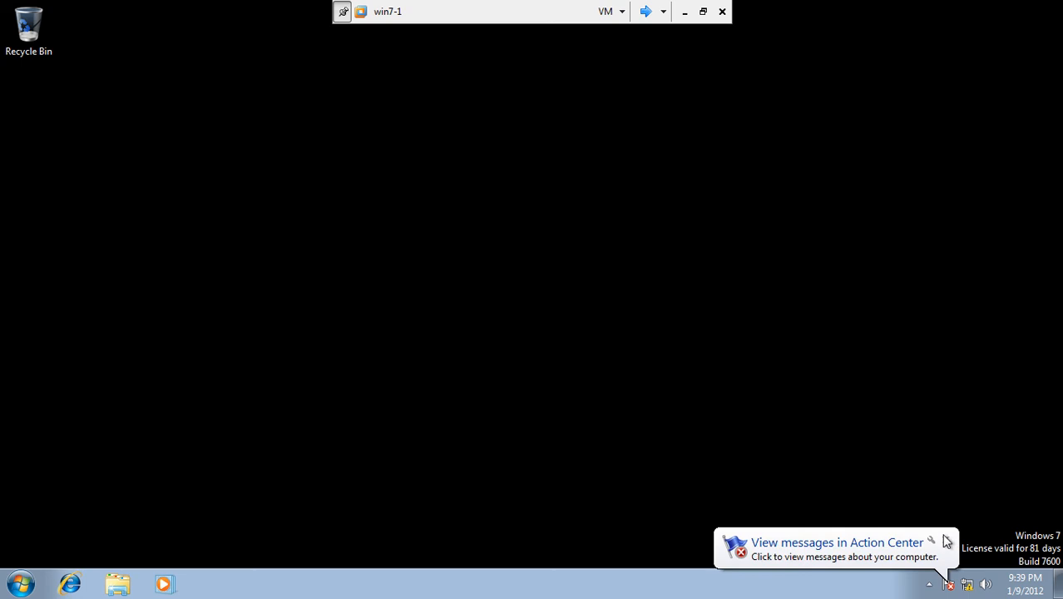
pyautogui.click(949, 583)
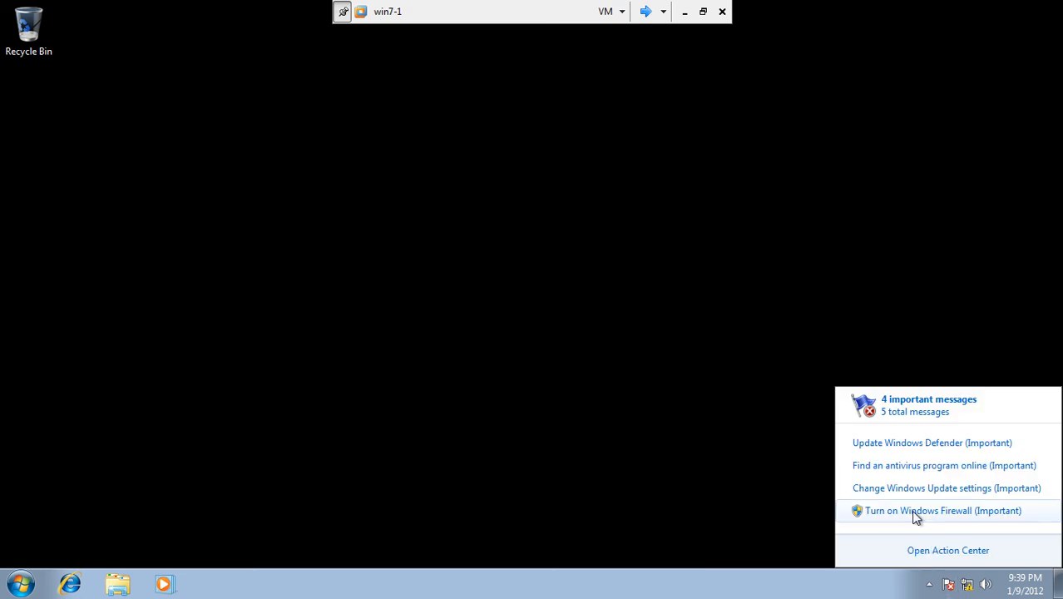
pyautogui.click(925, 555)
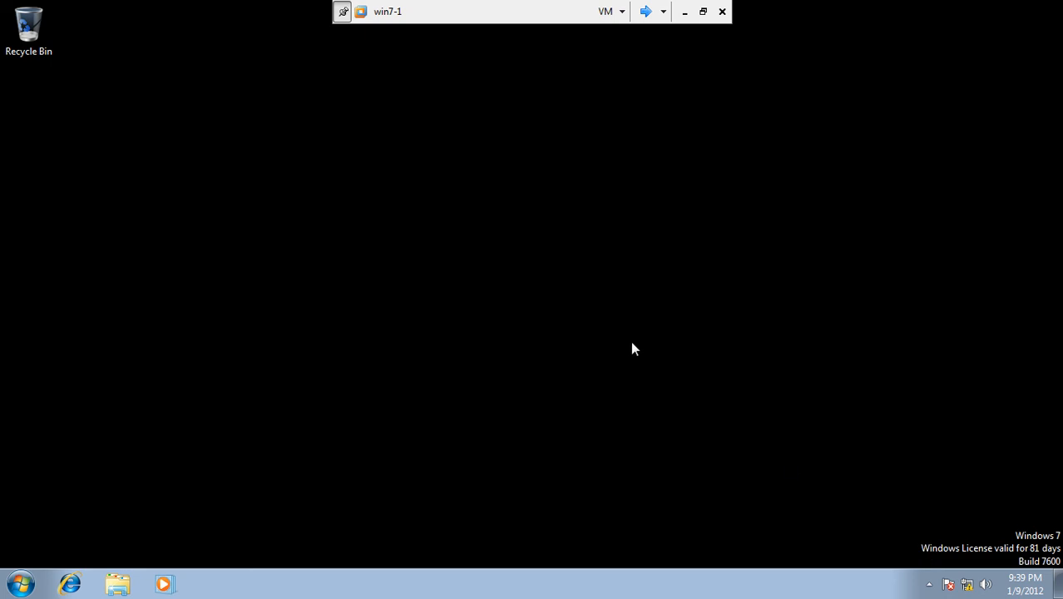
pyautogui.click(948, 581)
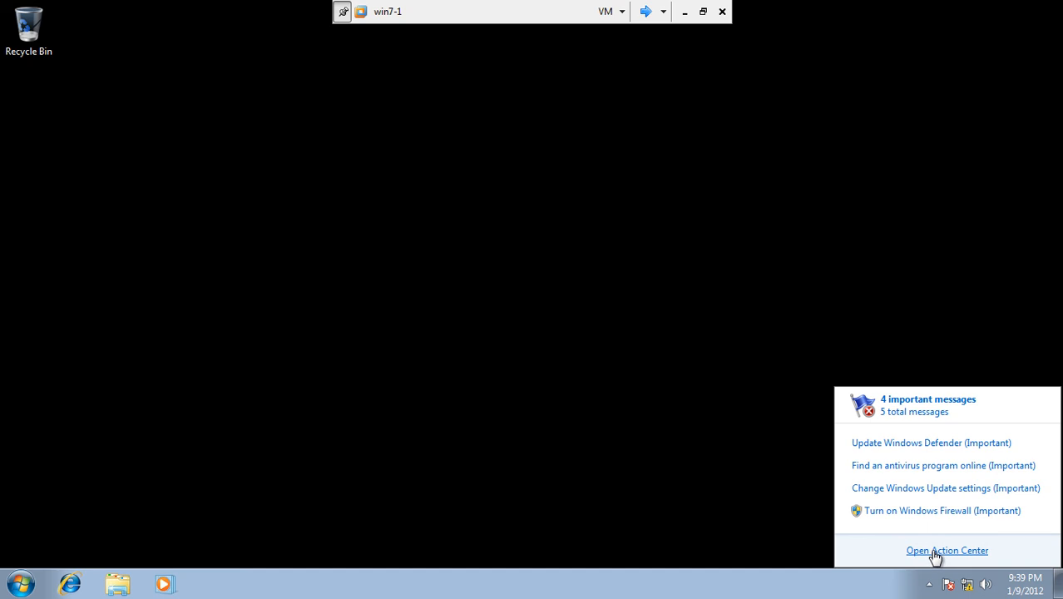
pyautogui.click(932, 553)
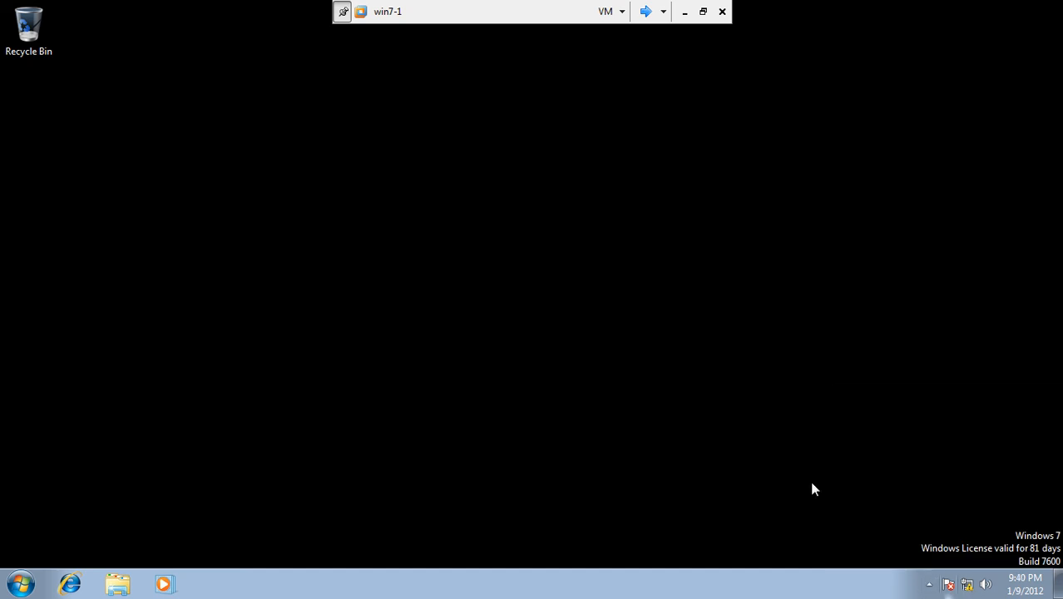
# - Log the domain user off win7-1 and sign back in with the user's password
pyautogui.click(25, 572)
pyautogui.moveTo(272, 542)
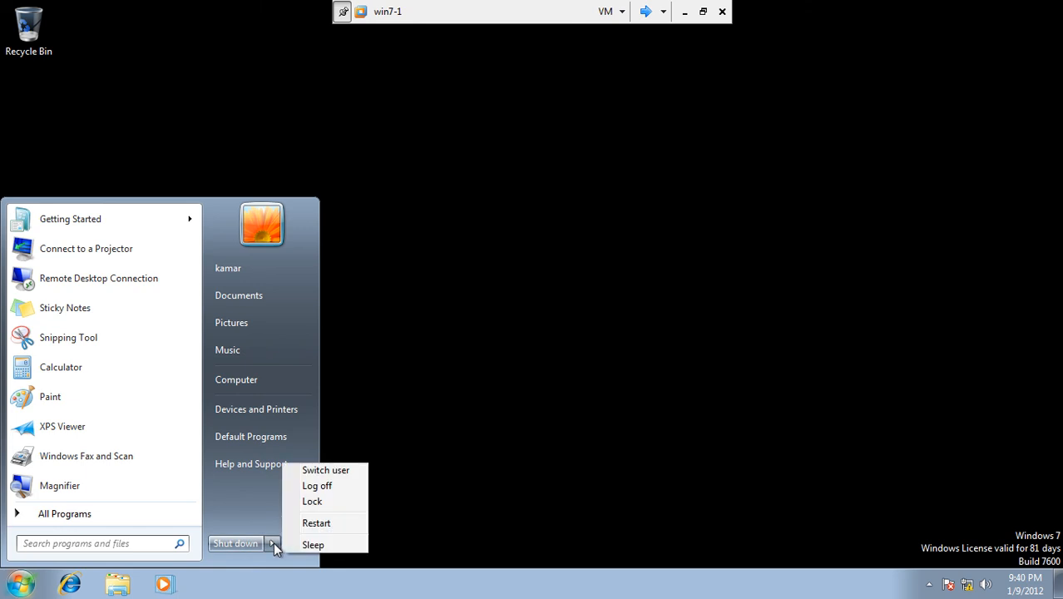
pyautogui.click(326, 487)
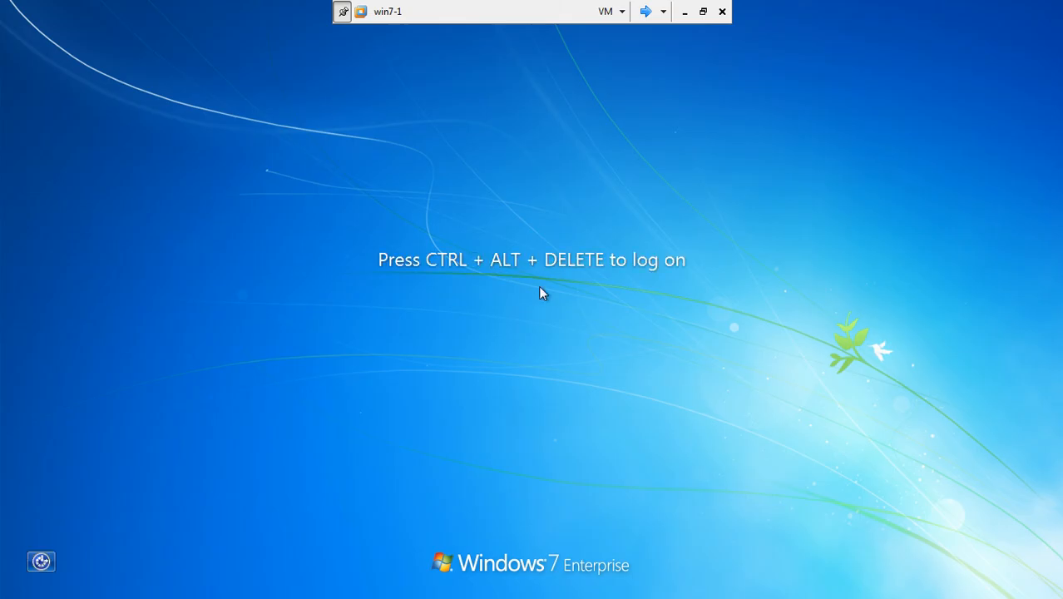
pyautogui.hotkey('ctrl', 'alt', 'Delete')
pyautogui.write('•••')
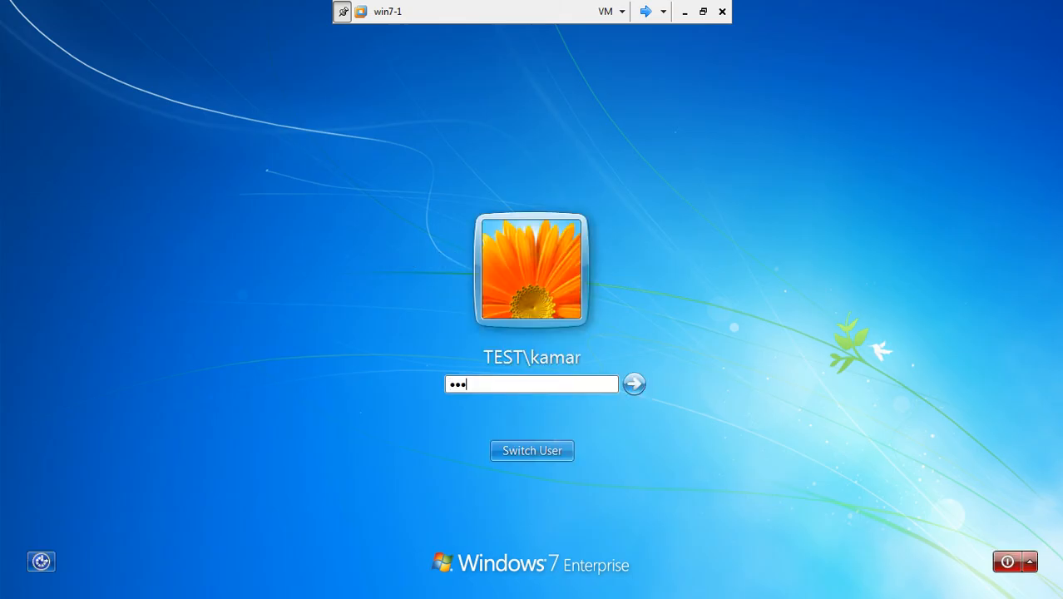
pyautogui.write('••••')
pyautogui.press('Return')
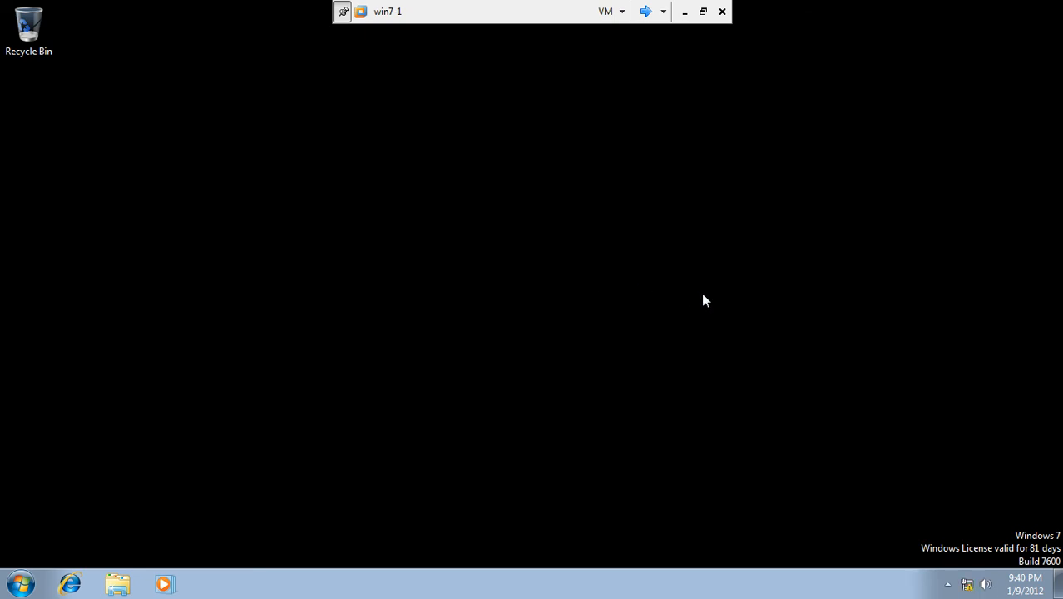
# - Confirm Network and Sharing Center is blocked by restrictions, then check the Start menu
pyautogui.click(949, 585)
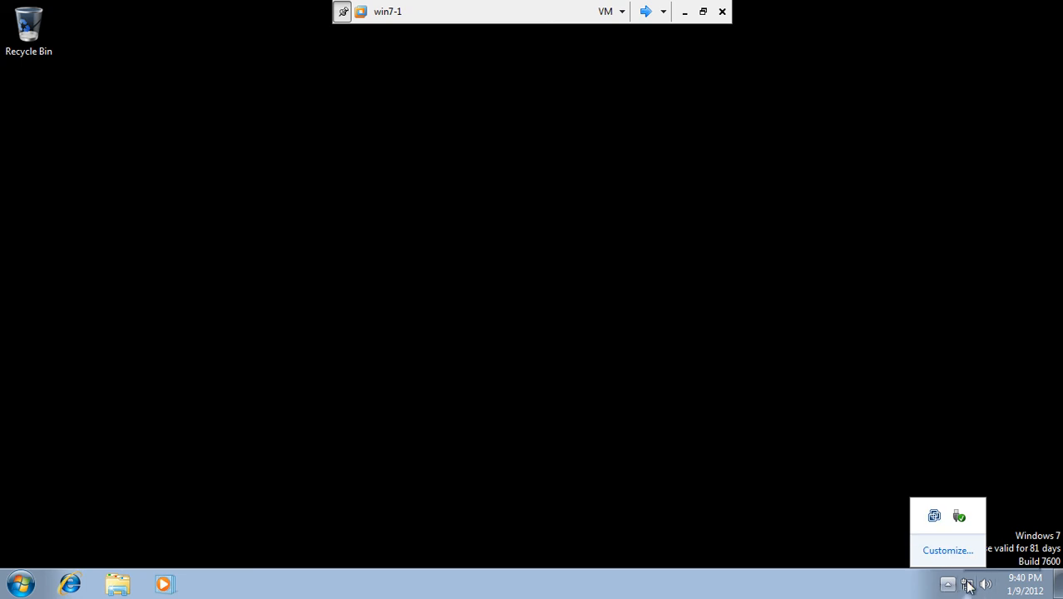
pyautogui.click(967, 585)
pyautogui.click(934, 560)
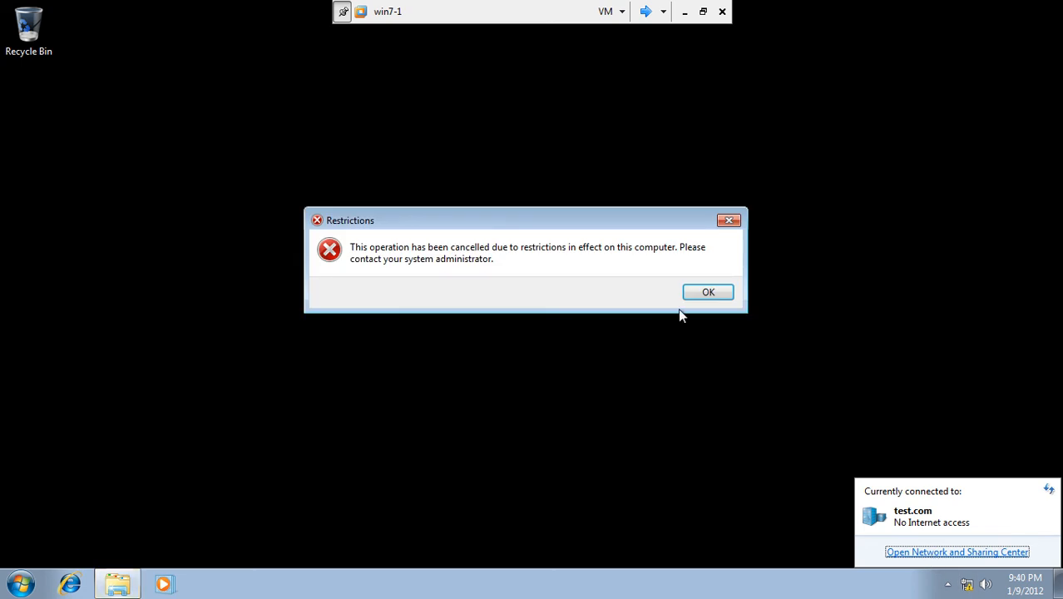
pyautogui.click(703, 292)
pyautogui.click(20, 585)
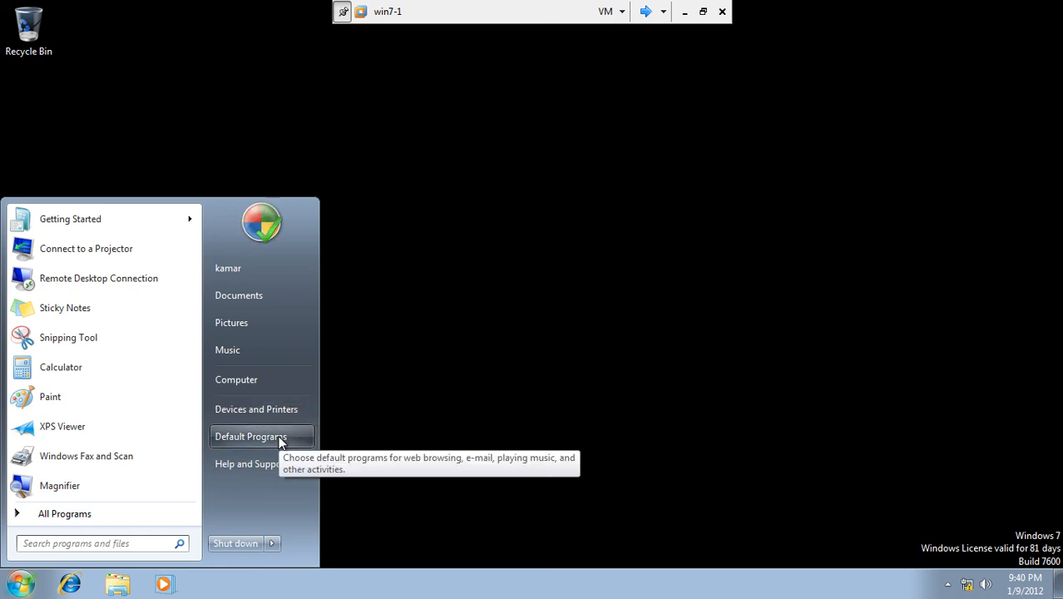
# - On Server1, close the Command Prompts, Group Policy Management and its Editor
pyautogui.click(646, 10)
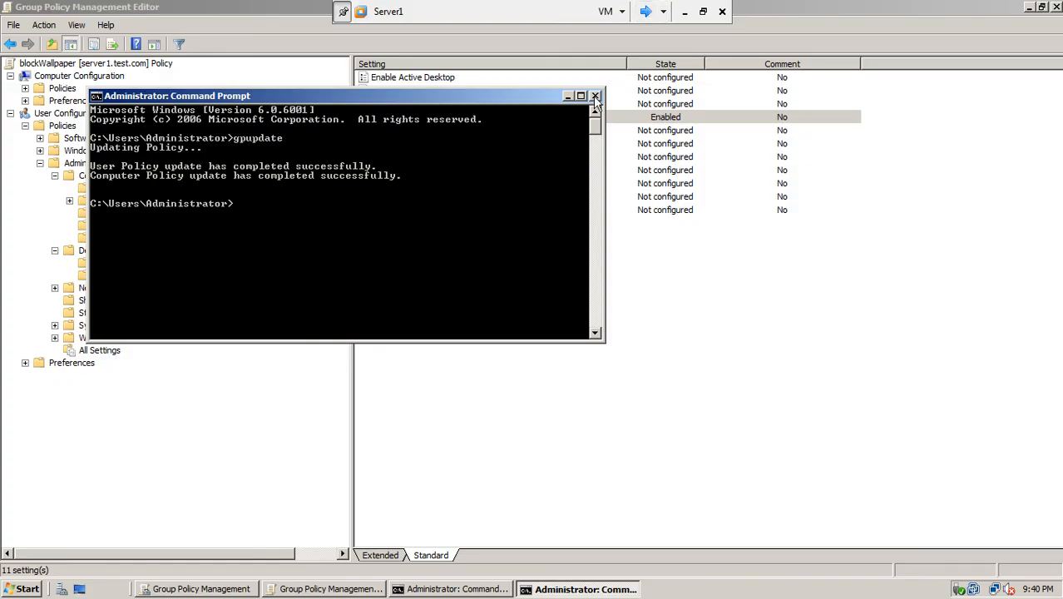
pyautogui.click(595, 96)
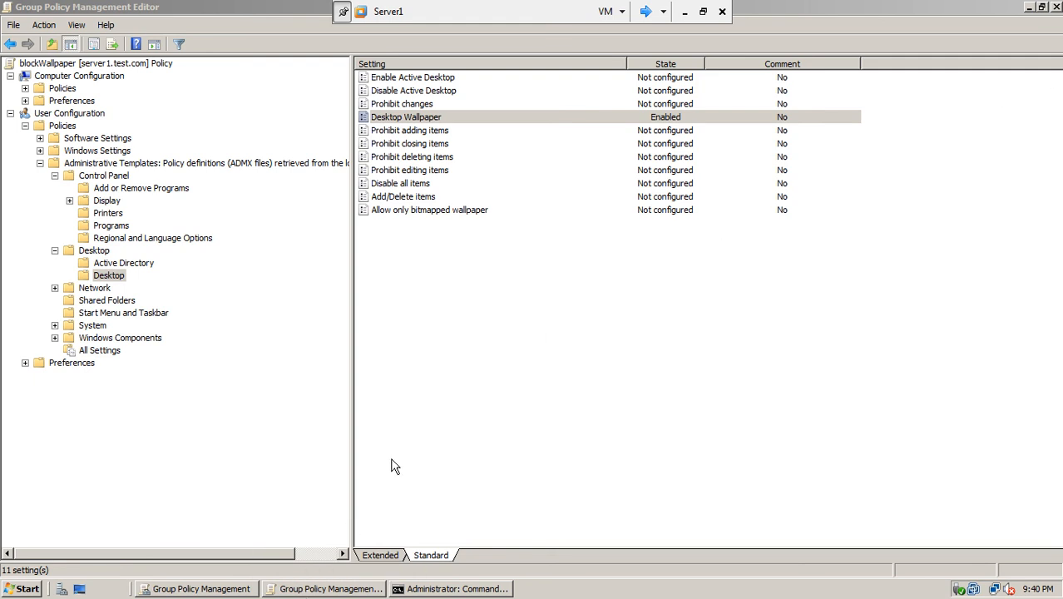
pyautogui.click(213, 589)
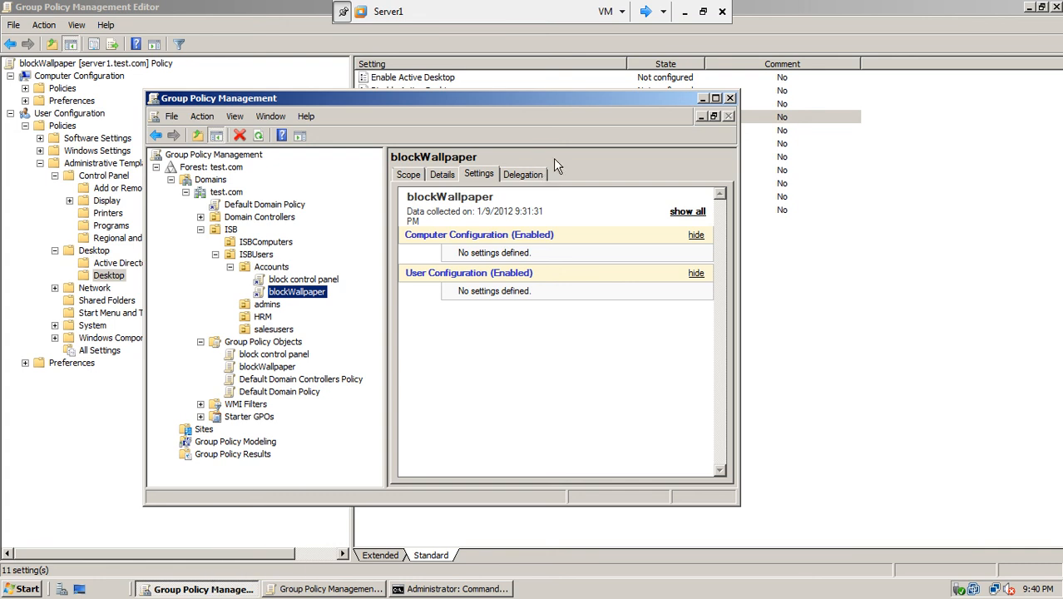
pyautogui.click(730, 98)
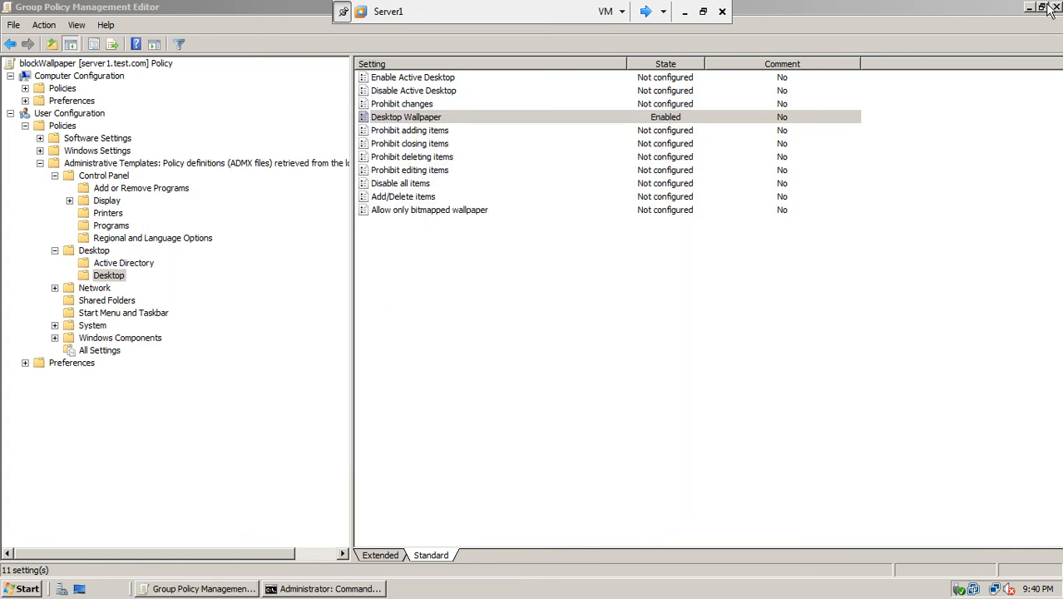
pyautogui.click(1053, 7)
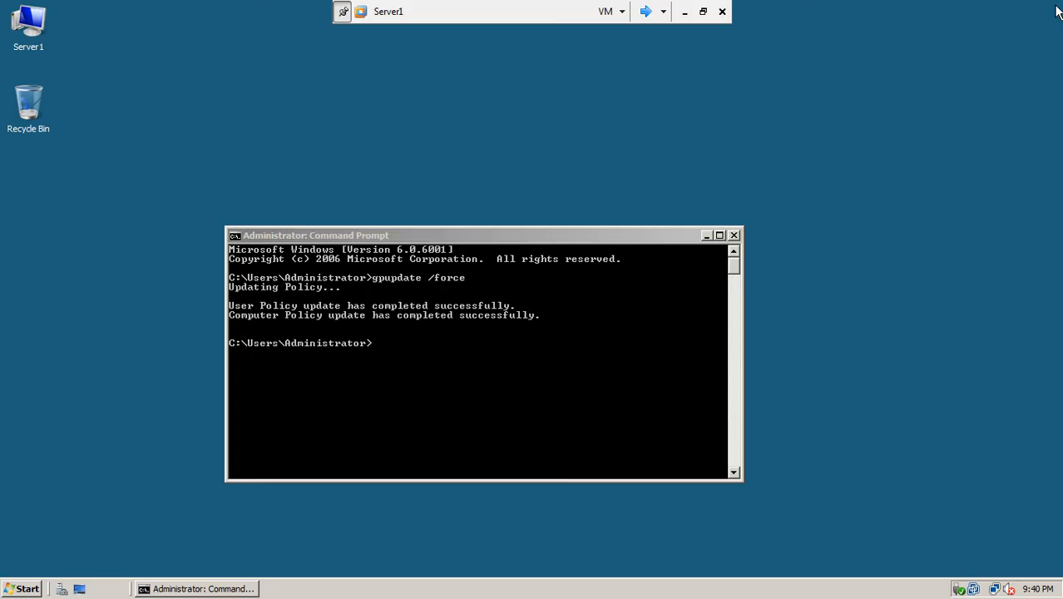
pyautogui.click(734, 237)
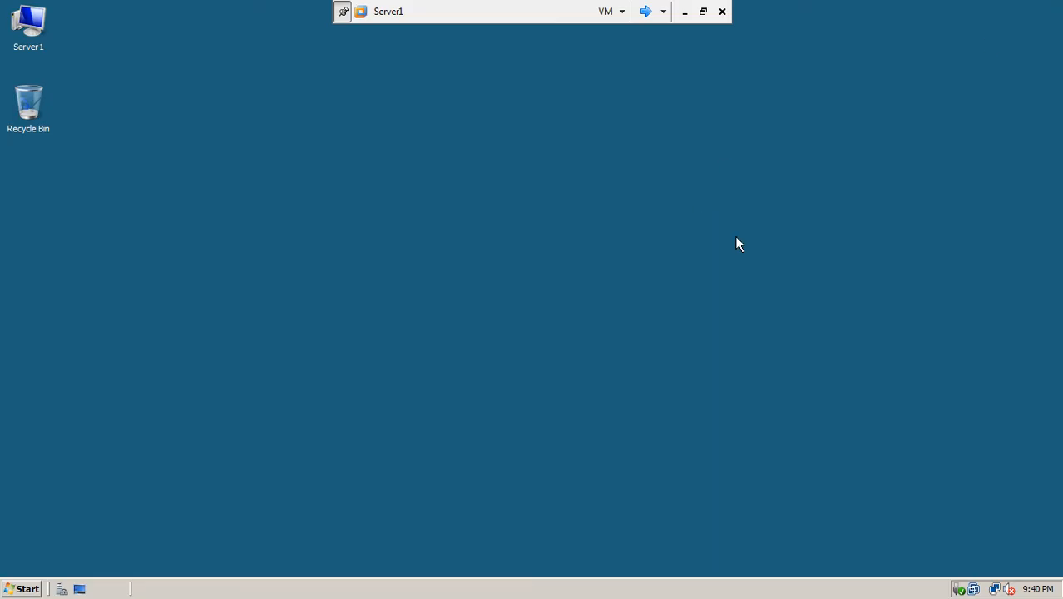
# - Launch Group Policy Management from Administrative Tools
pyautogui.click(36, 586)
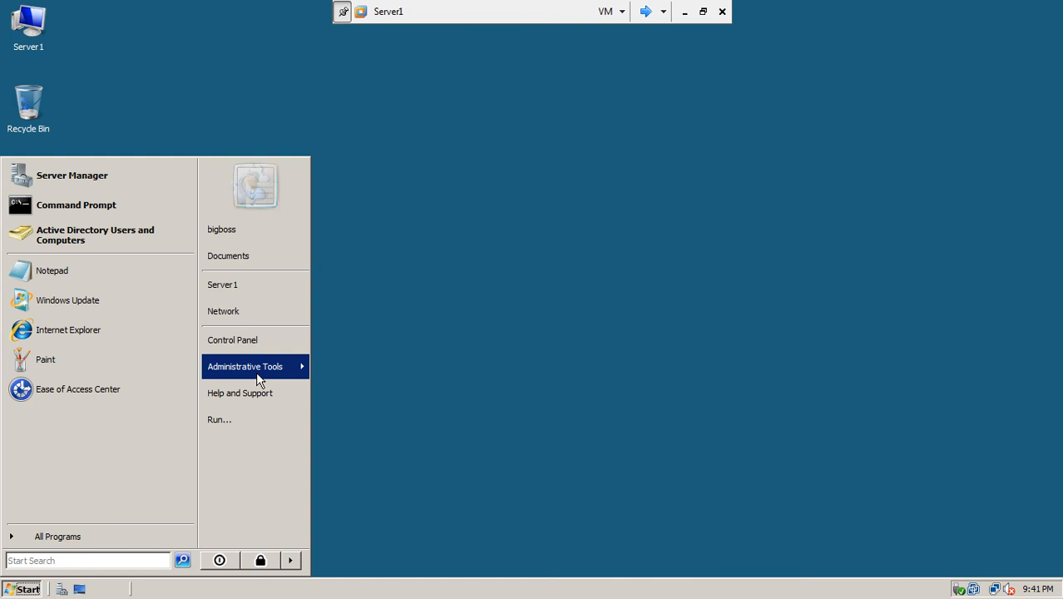
pyautogui.moveTo(260, 379)
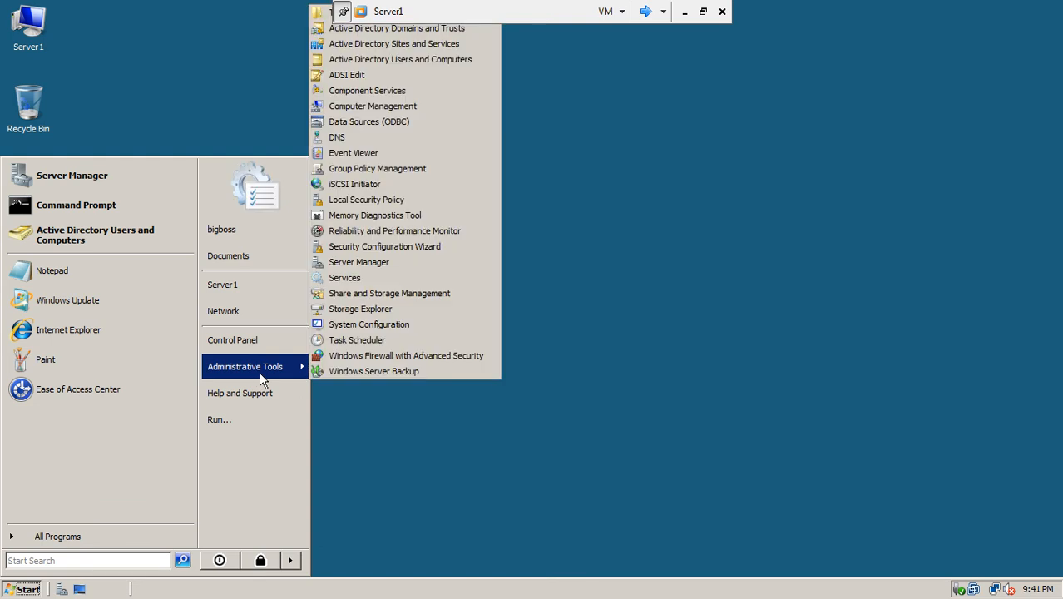
pyautogui.click(382, 169)
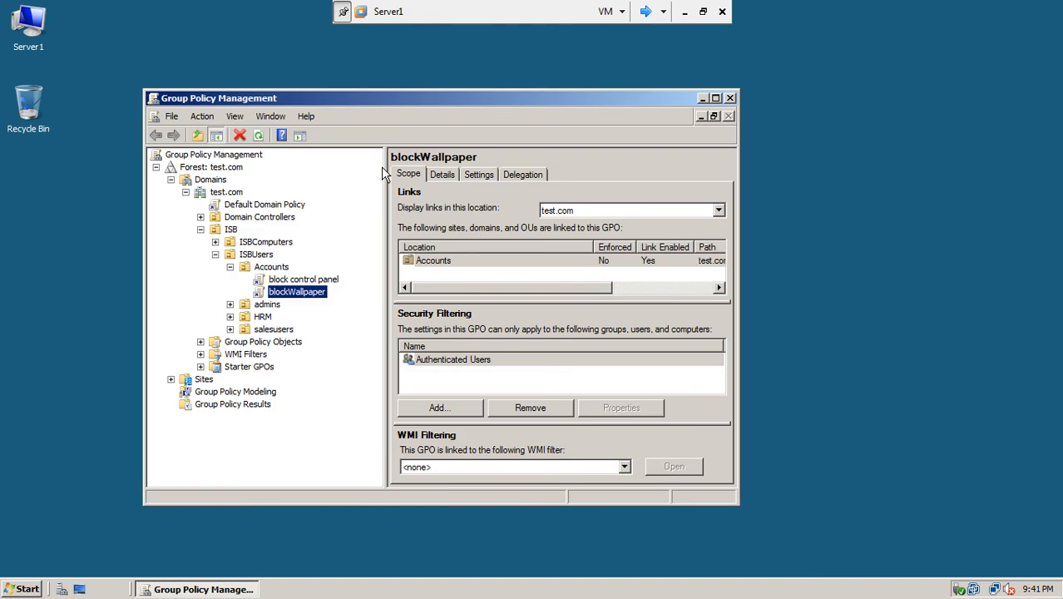
# - Maximize Group Policy Management and disable the block control panel link
pyautogui.doubleClick(463, 95)
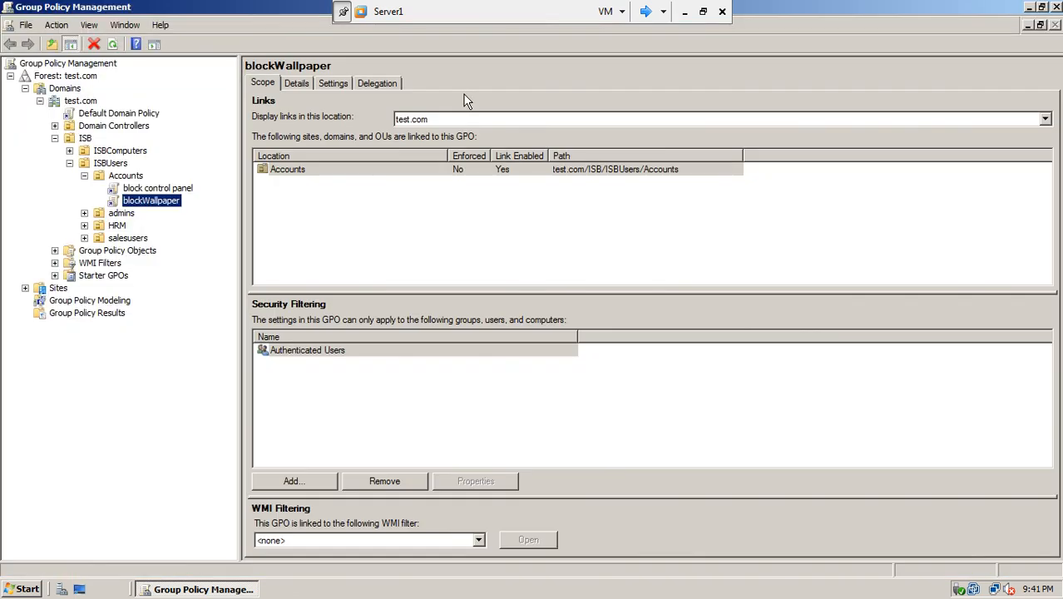
pyautogui.rightClick(164, 190)
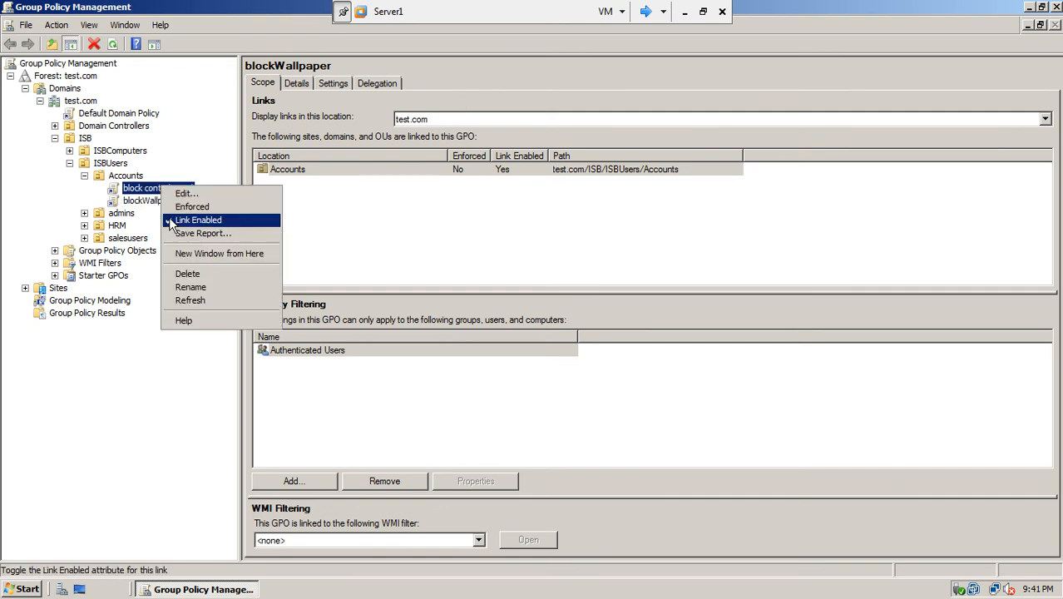
pyautogui.click(196, 219)
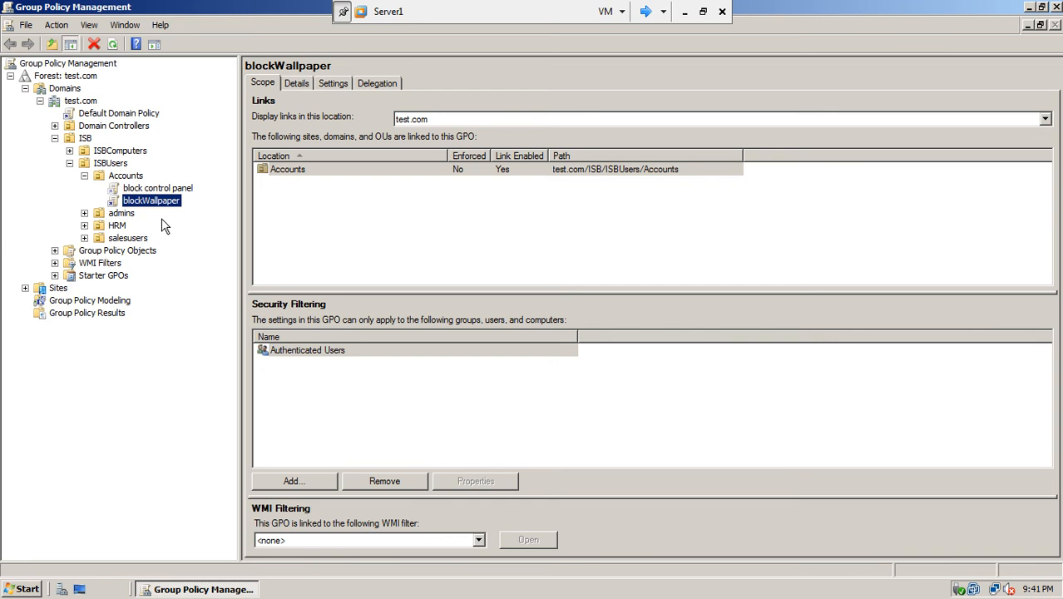
pyautogui.click(161, 191)
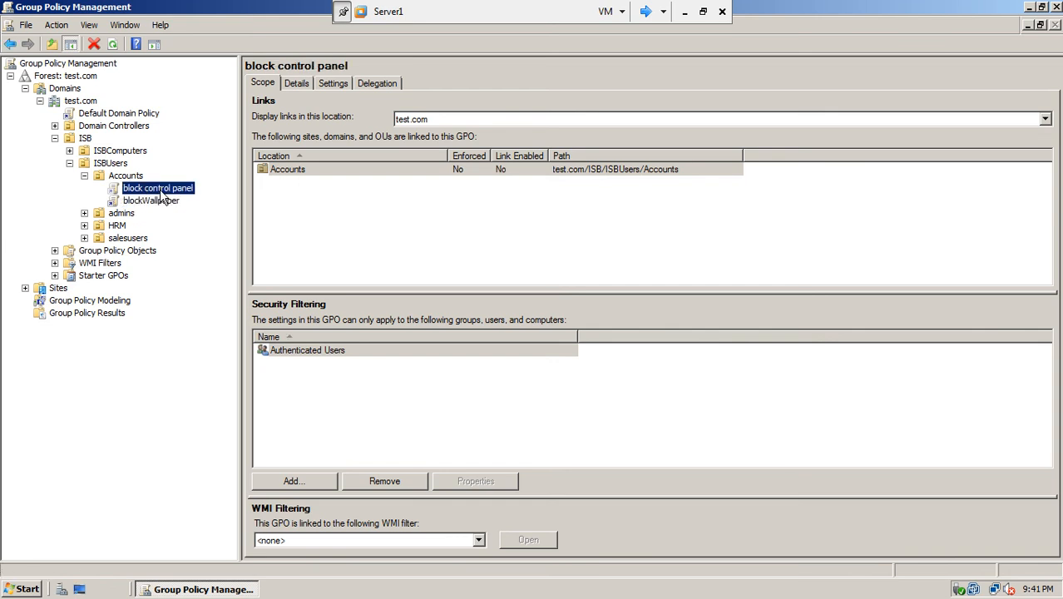
pyautogui.rightClick(161, 192)
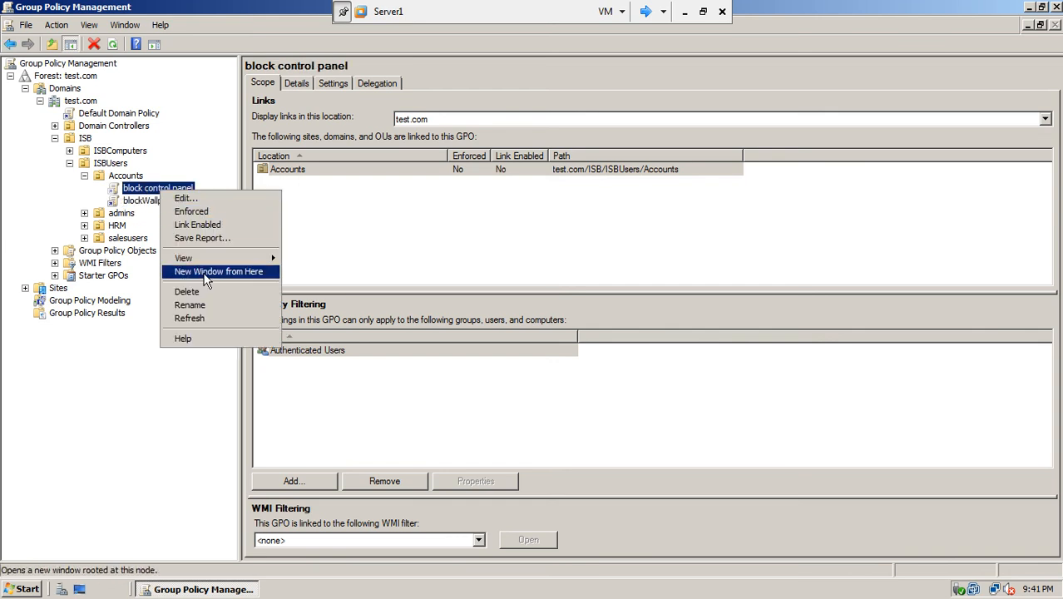
# - Enforce the blockWallpaper link on Accounts, then return to win7-1
pyautogui.click(139, 202)
pyautogui.rightClick(140, 203)
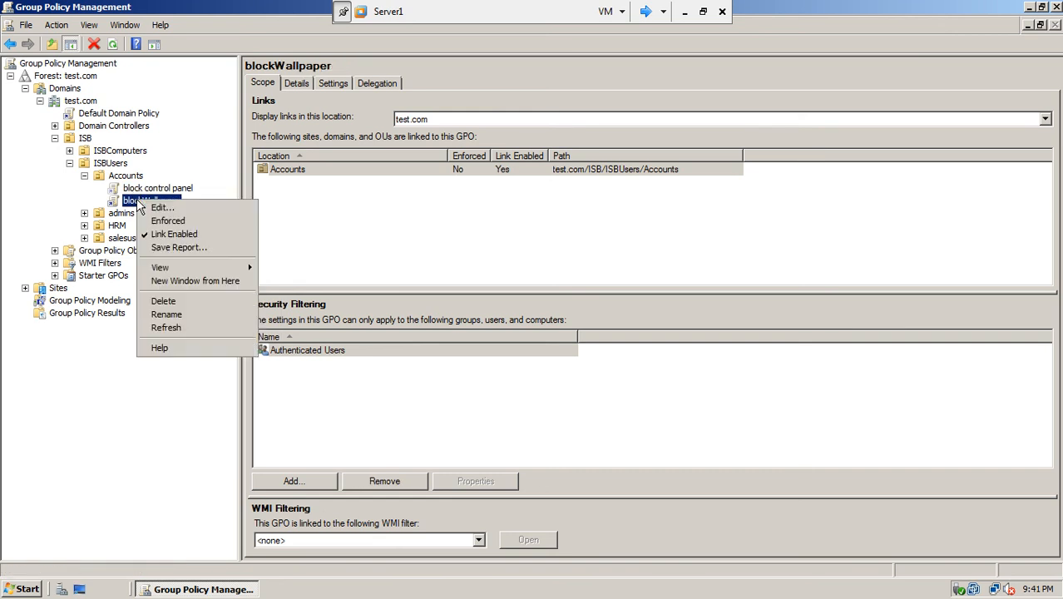
pyautogui.click(159, 221)
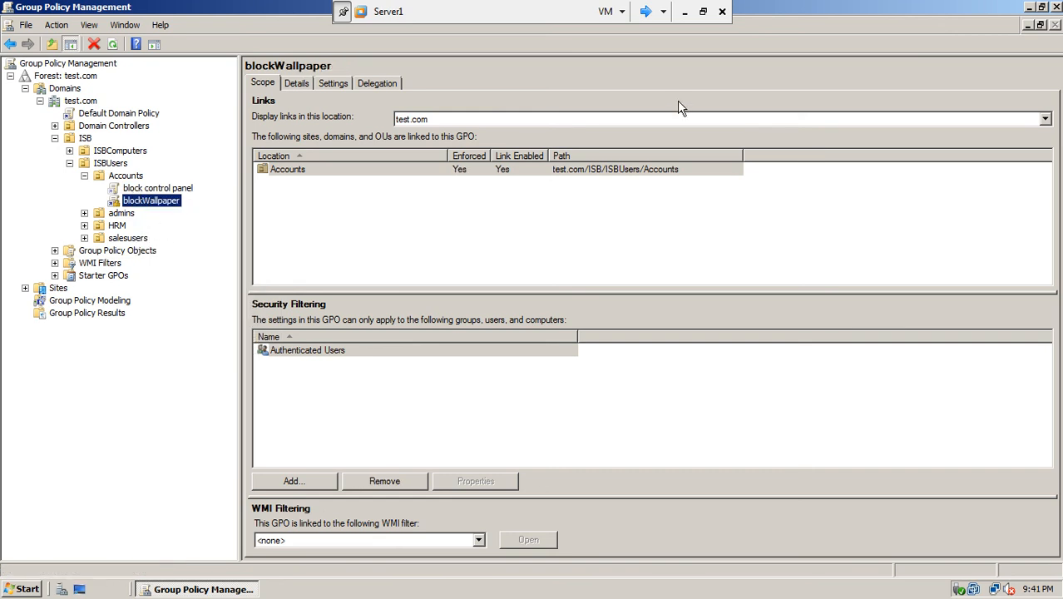
pyautogui.click(643, 12)
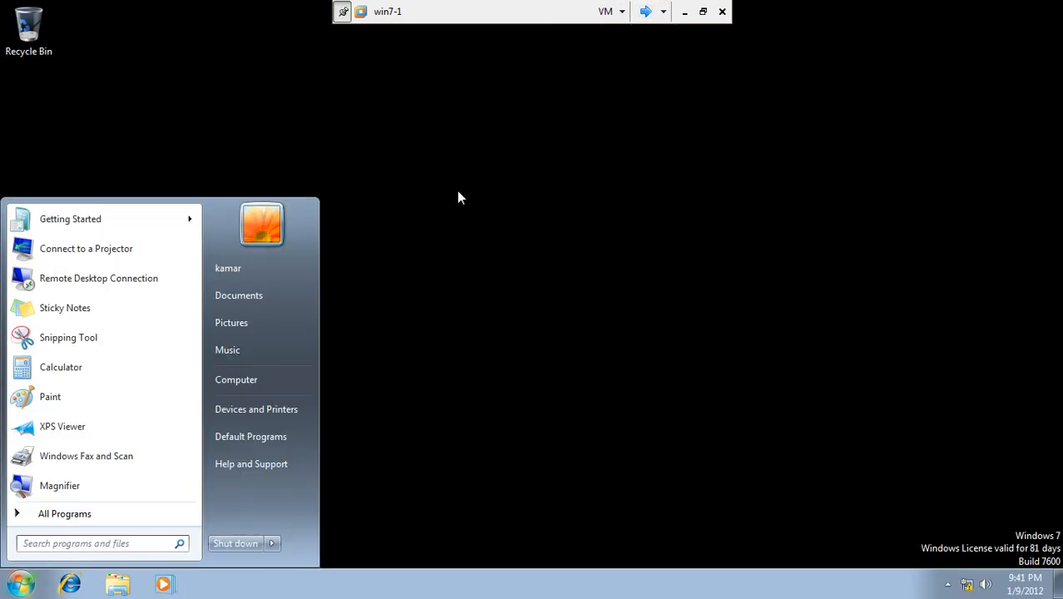
# - Refresh the win7-1 desktop twice
pyautogui.rightClick(456, 197)
pyautogui.click(483, 236)
pyautogui.rightClick(482, 239)
pyautogui.click(501, 281)
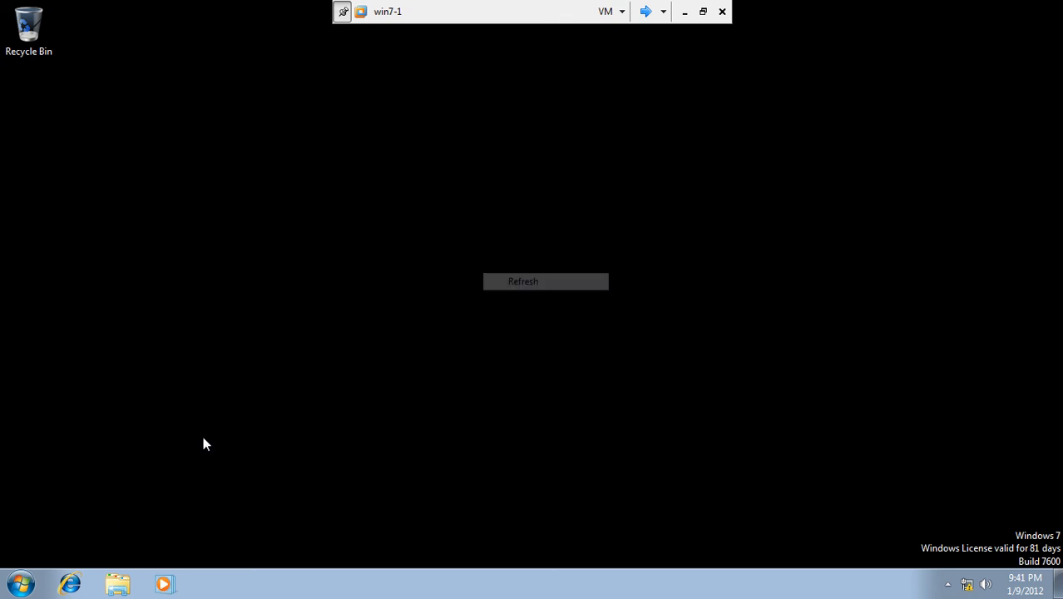
# - Log the user off and sign back in with the password
pyautogui.click(24, 582)
pyautogui.click(271, 542)
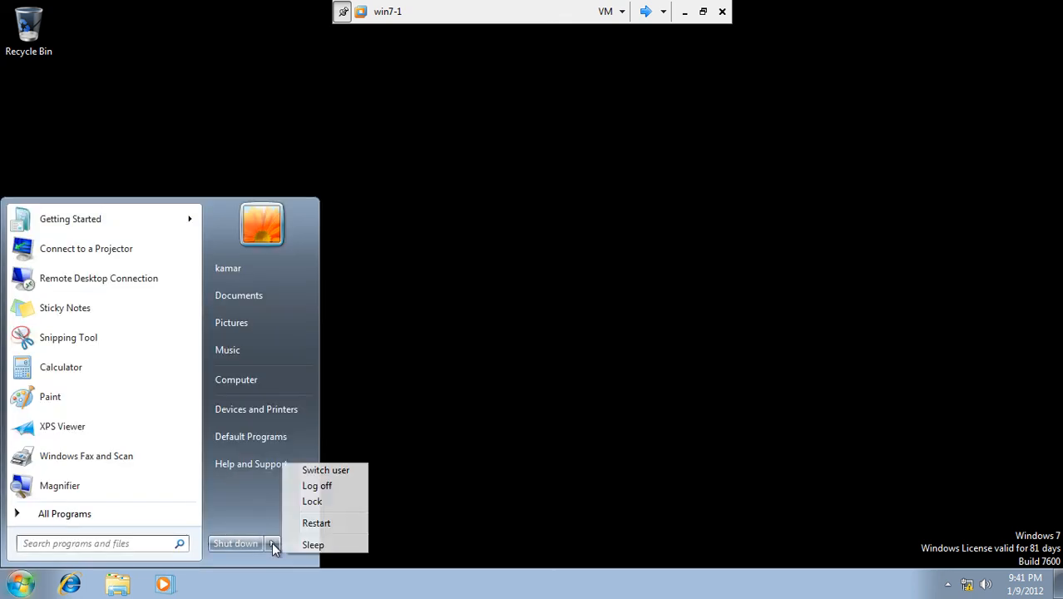
pyautogui.click(331, 487)
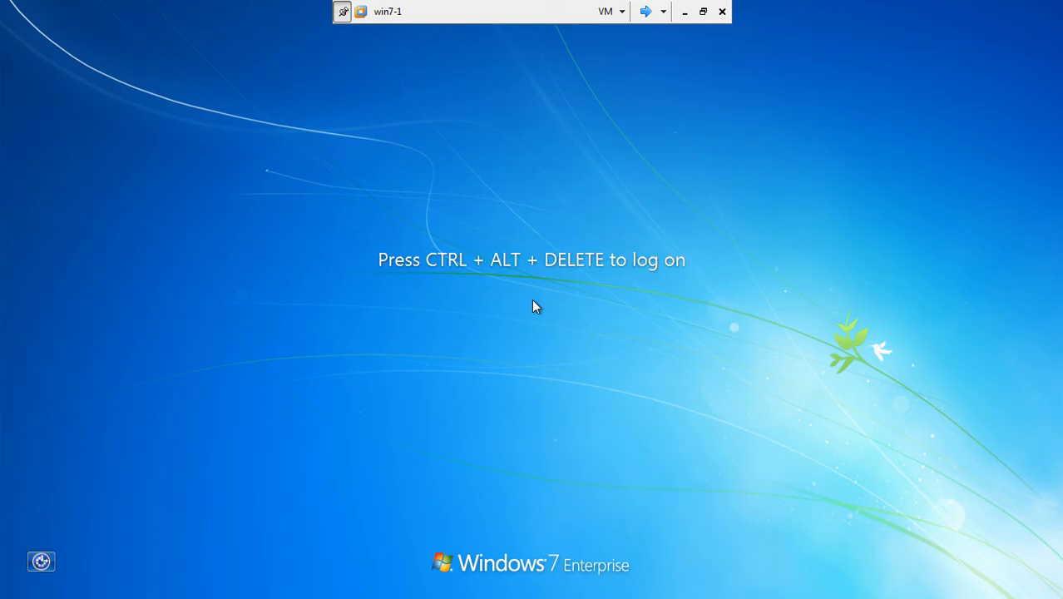
pyautogui.hotkey('ctrl', 'alt', 'Delete')
pyautogui.write('•••')
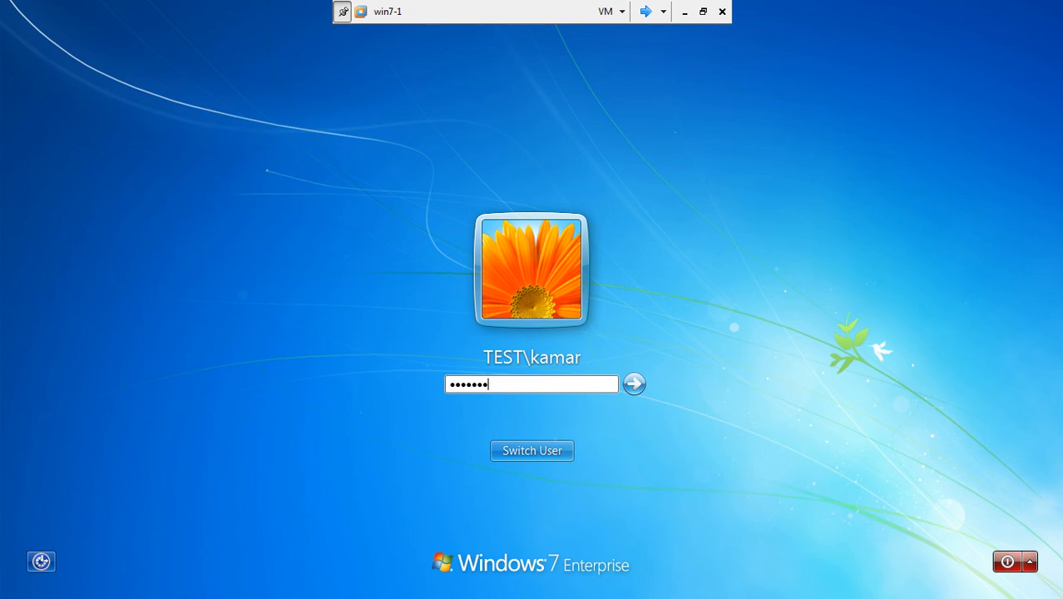
pyautogui.press('Return')
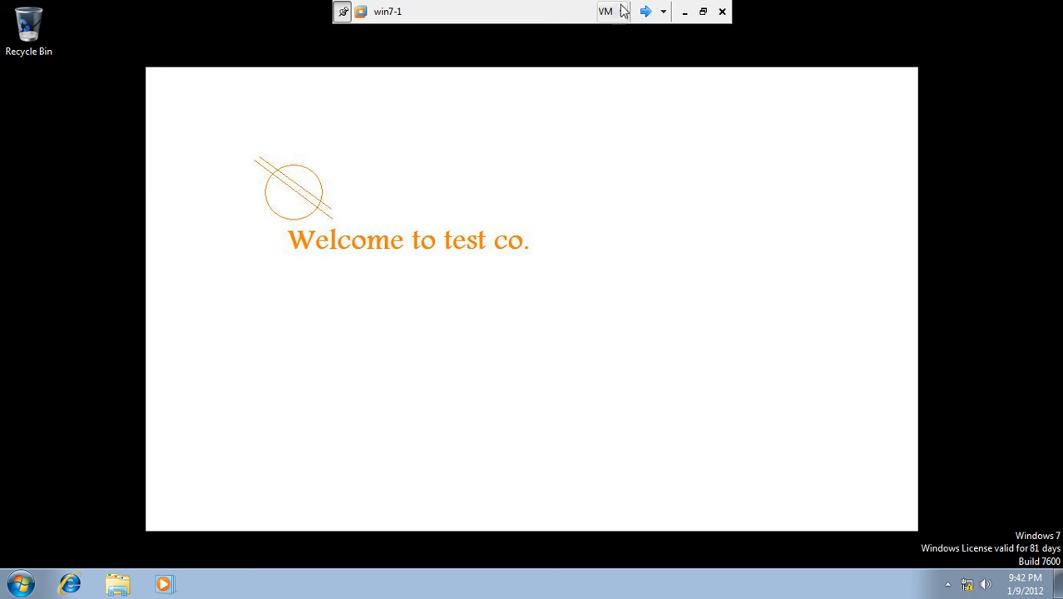
pyautogui.click(646, 11)
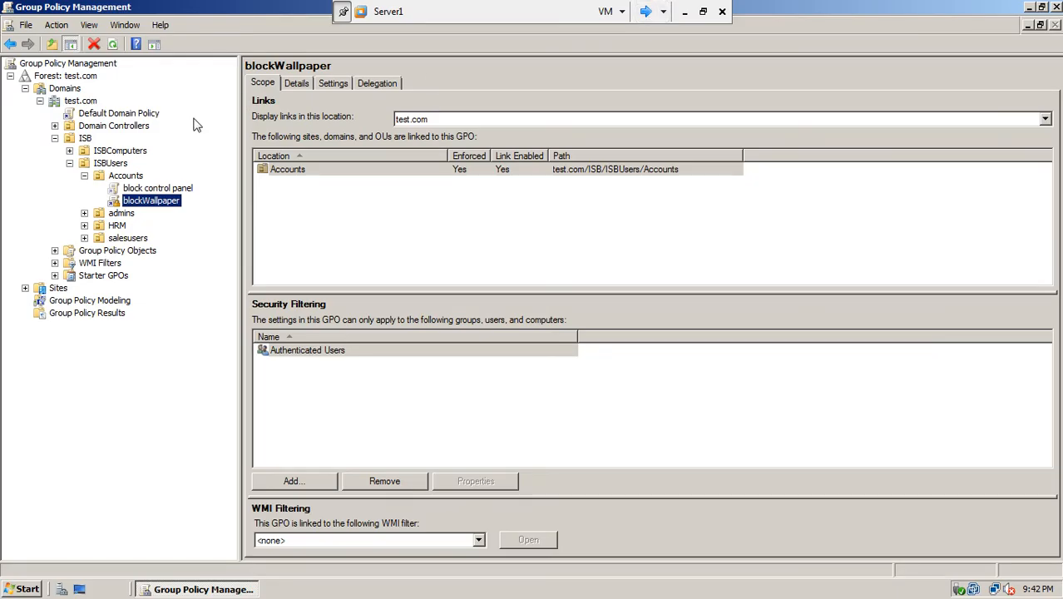
pyautogui.rightClick(158, 191)
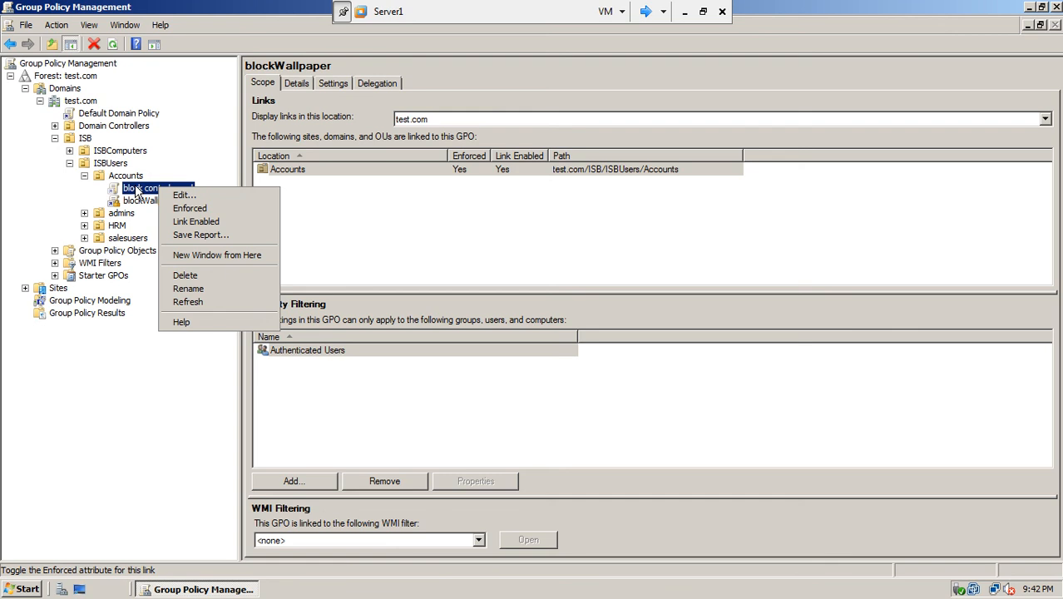
pyautogui.click(190, 223)
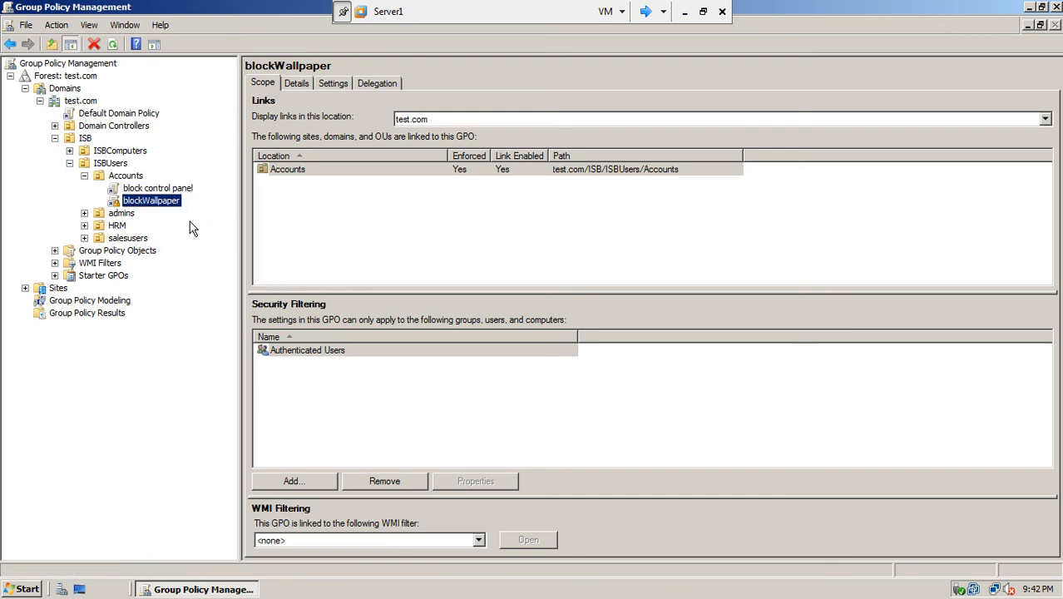
pyautogui.click(152, 190)
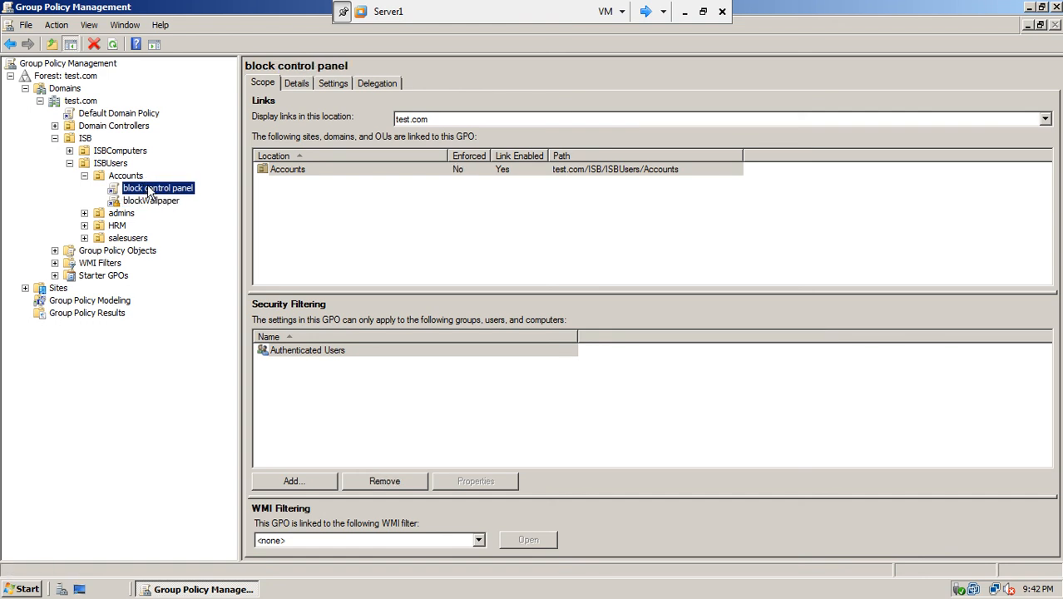
pyautogui.rightClick(148, 188)
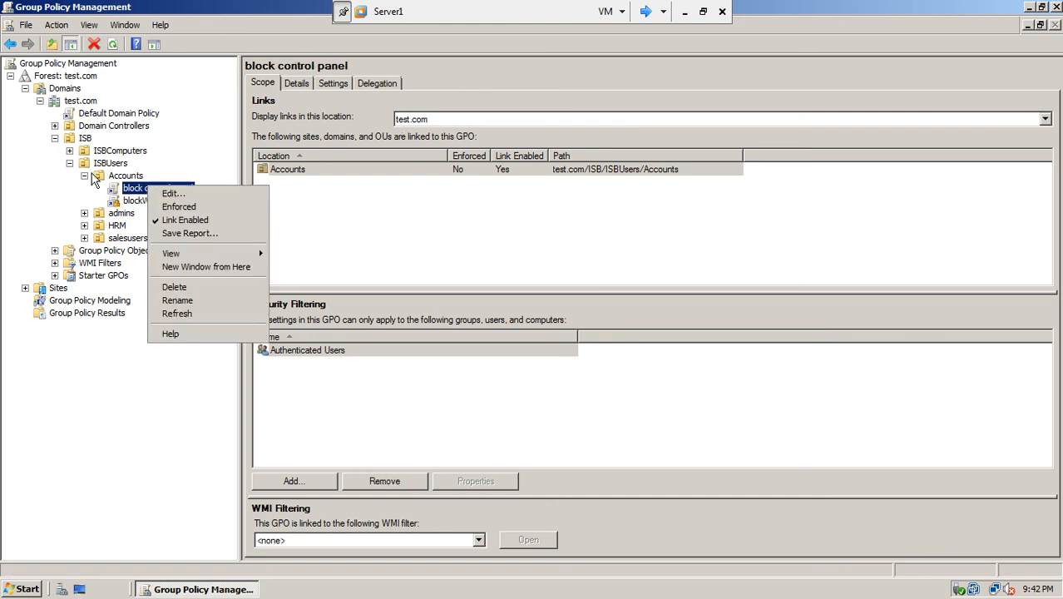
pyautogui.click(645, 12)
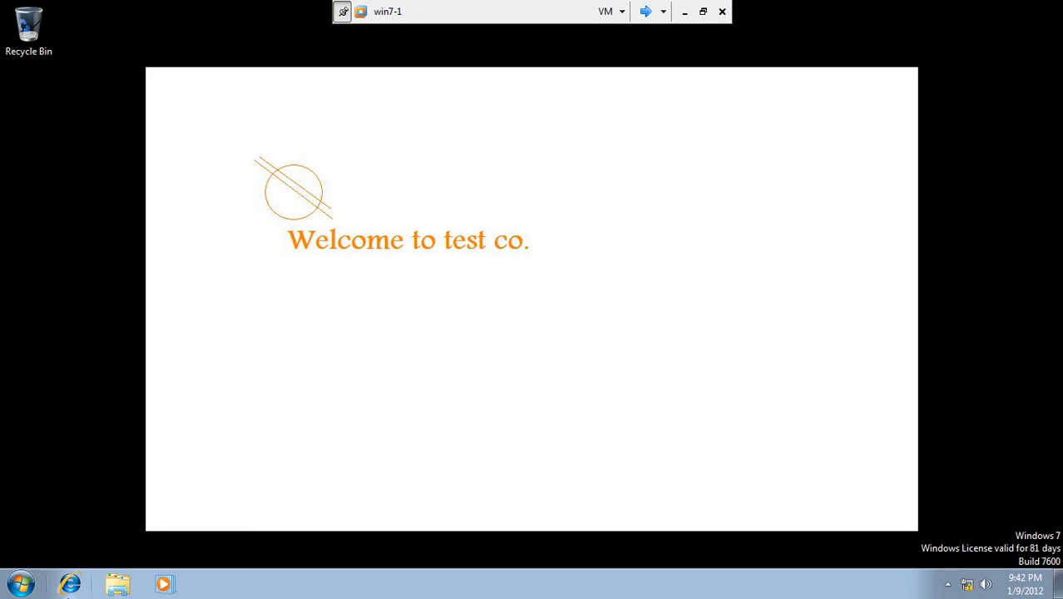
# - Log the win7-1 user off and back on, then exit full-screen to the host desktop
pyautogui.click(20, 585)
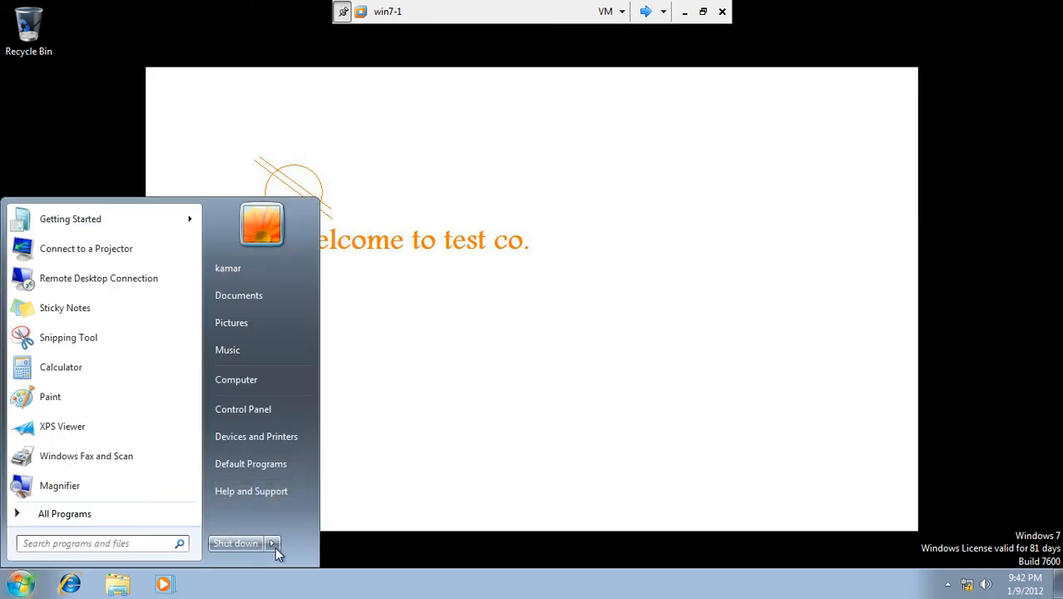
pyautogui.moveTo(272, 548)
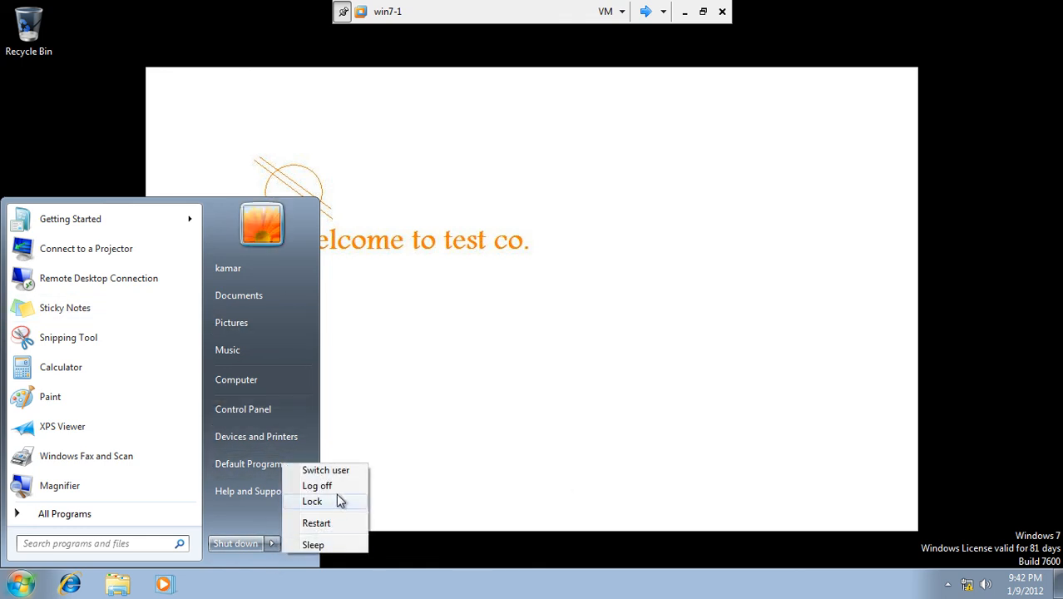
pyautogui.click(328, 486)
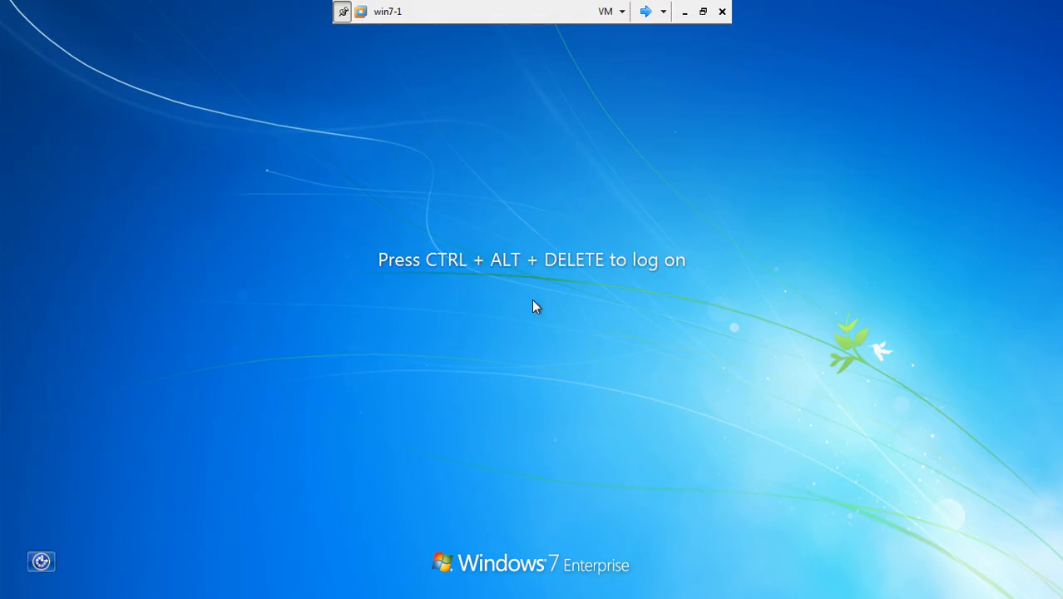
pyautogui.hotkey('ctrl', 'alt', 'Delete')
pyautogui.write('•••')
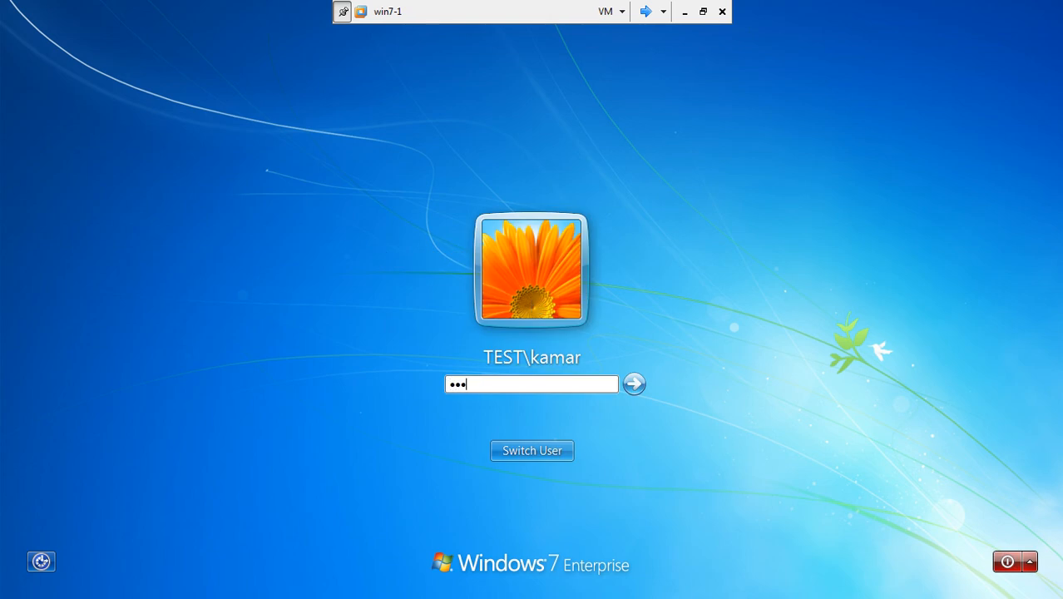
pyautogui.write('••••')
pyautogui.press('Return')
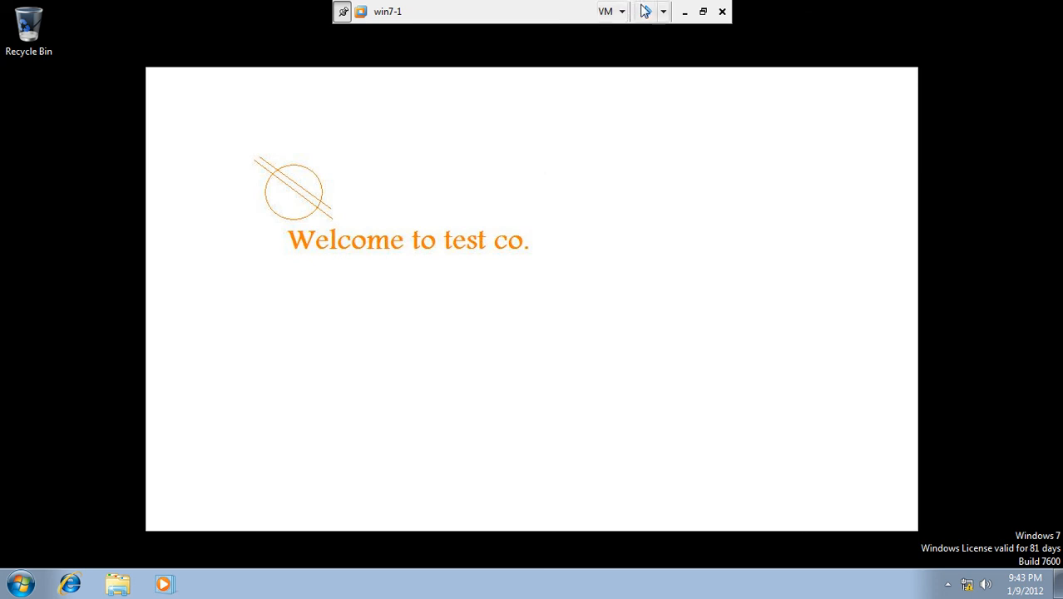
pyautogui.click(682, 12)
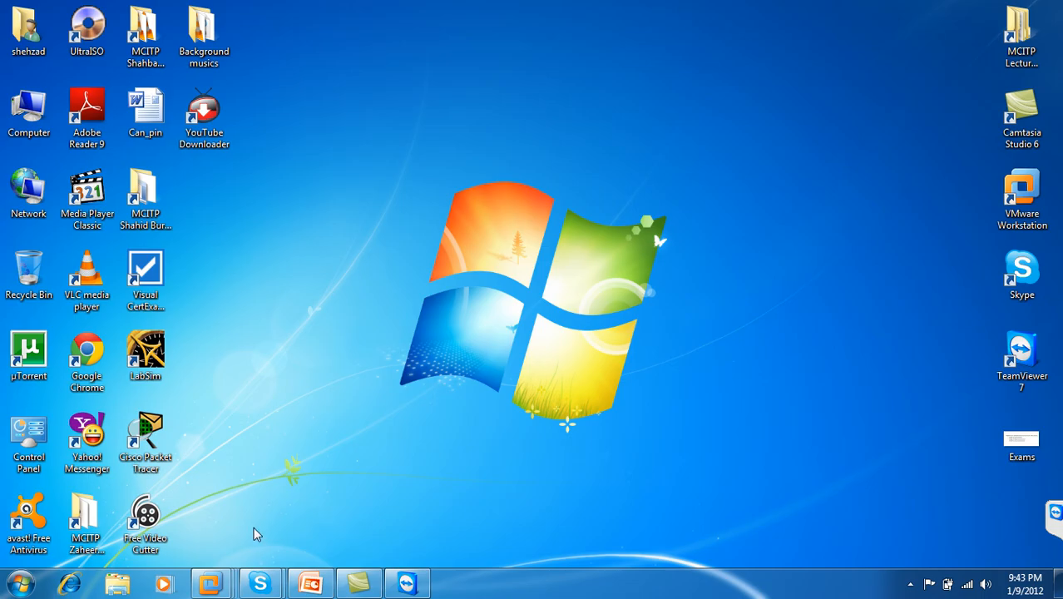
# - On Server1, close Group Policy Management and open Active Directory Users and Computers
pyautogui.moveTo(209, 588)
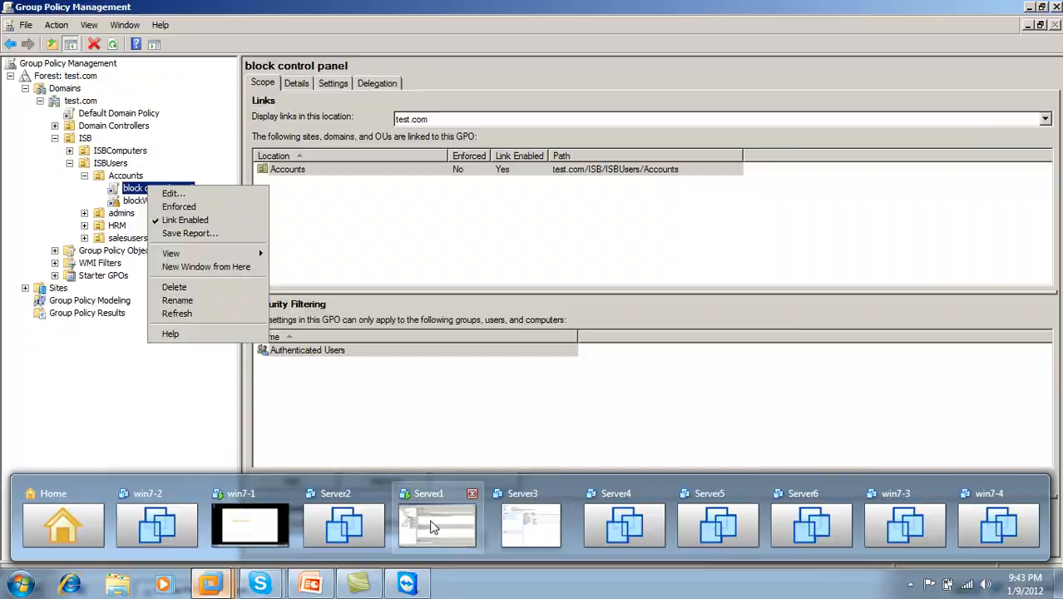
pyautogui.click(430, 519)
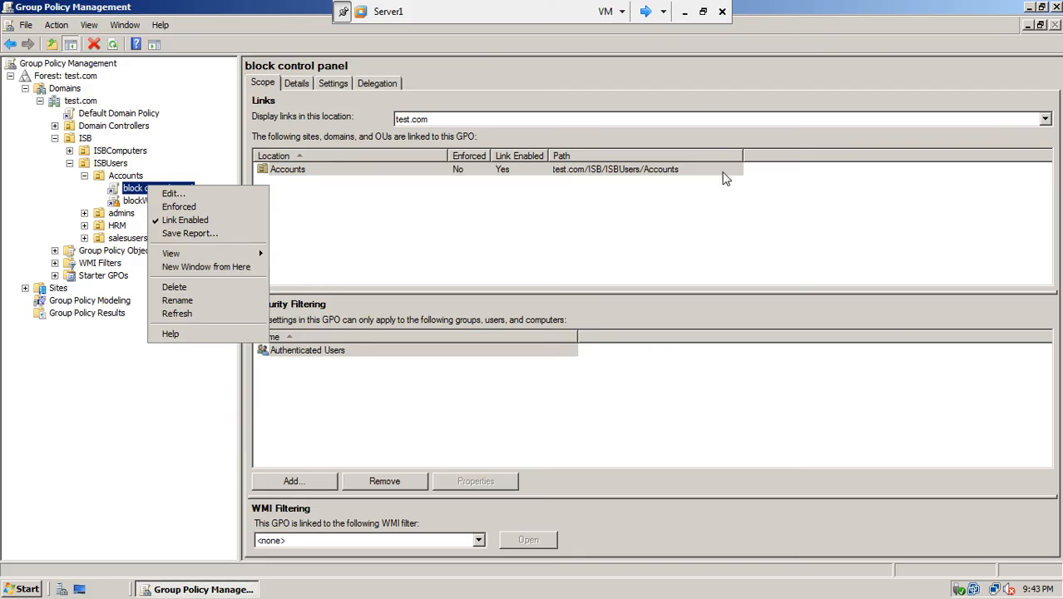
pyautogui.click(1058, 7)
pyautogui.click(1057, 8)
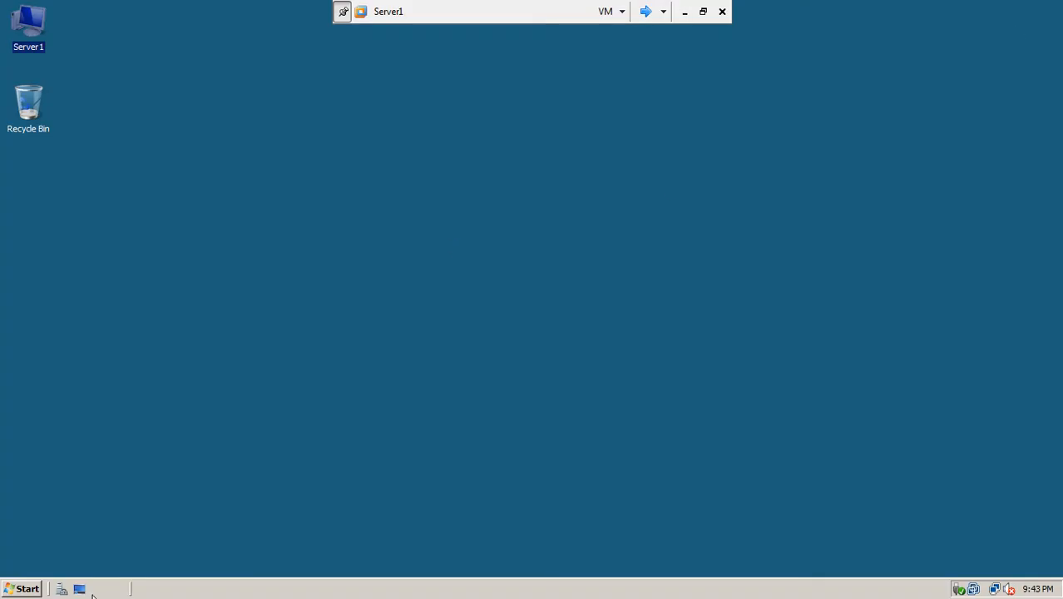
pyautogui.click(31, 593)
pyautogui.click(102, 232)
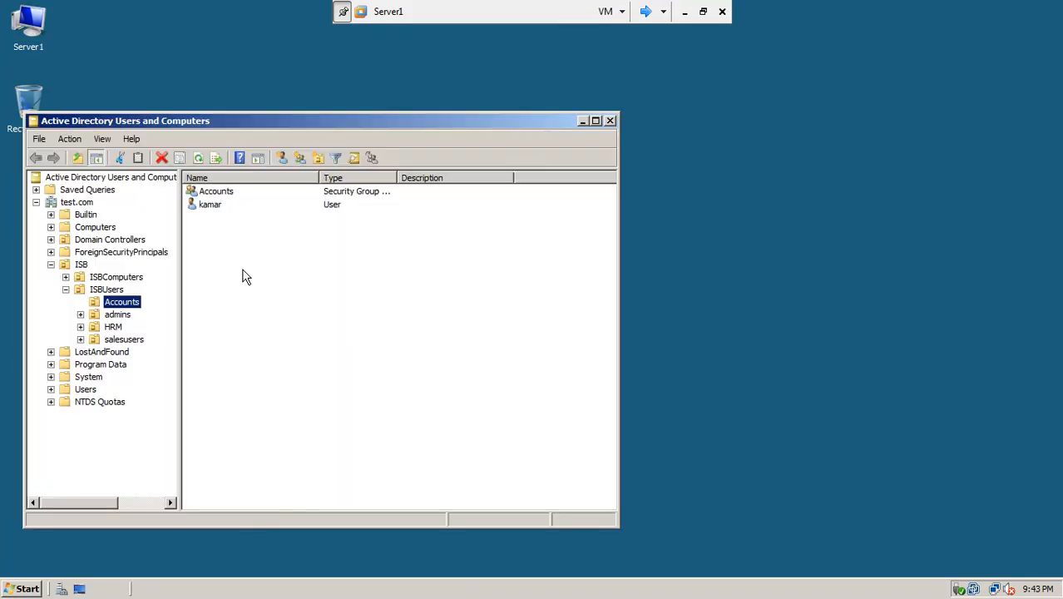
# - Start a new user in the Accounts OU and enter the user's logon name
pyautogui.rightClick(130, 306)
pyautogui.moveTo(165, 358)
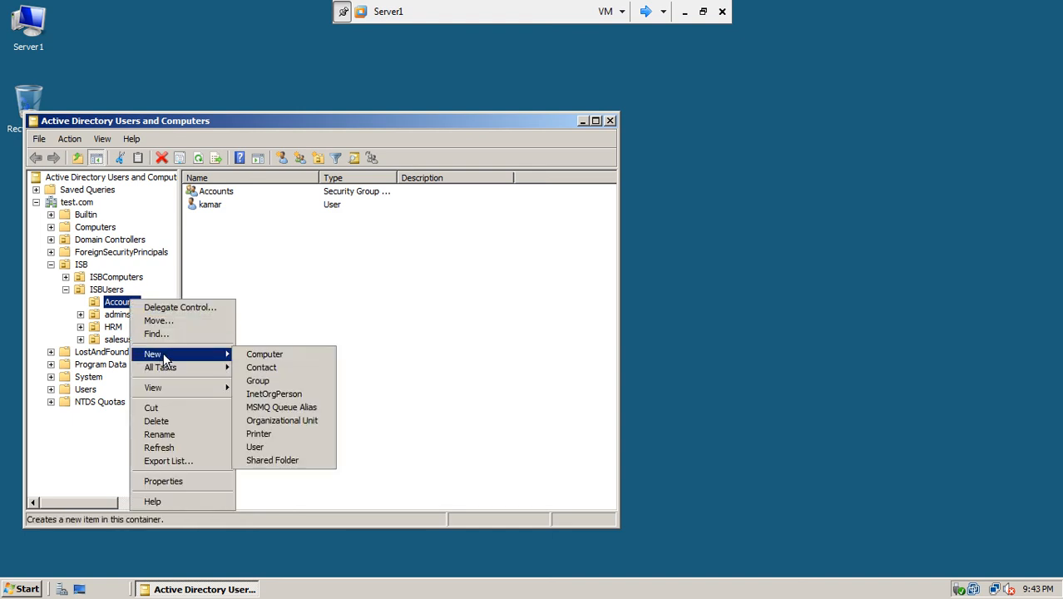
pyautogui.click(262, 447)
pyautogui.write('irshad')
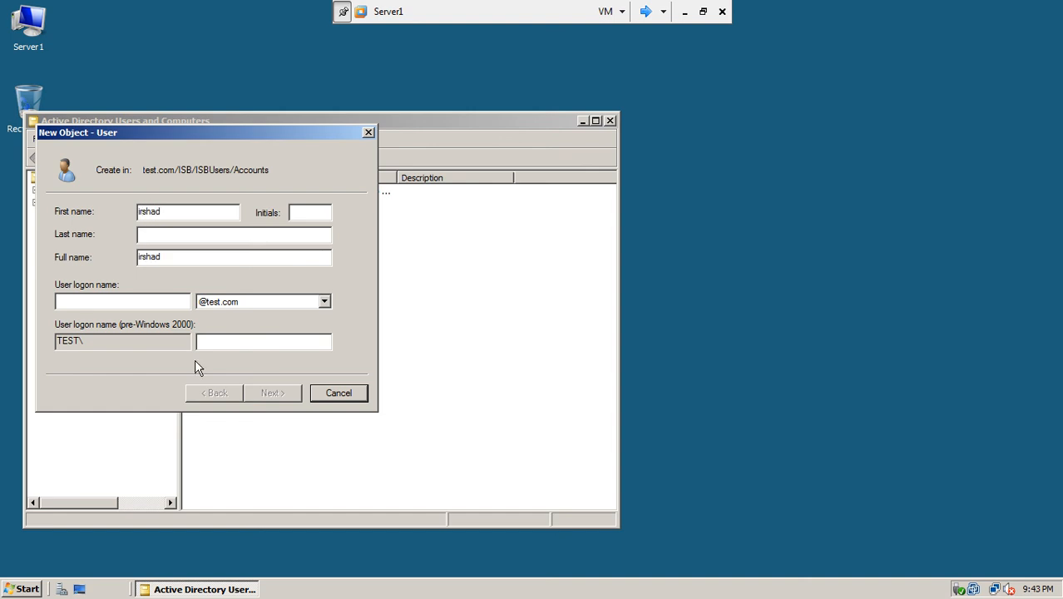
pyautogui.write('irshad')
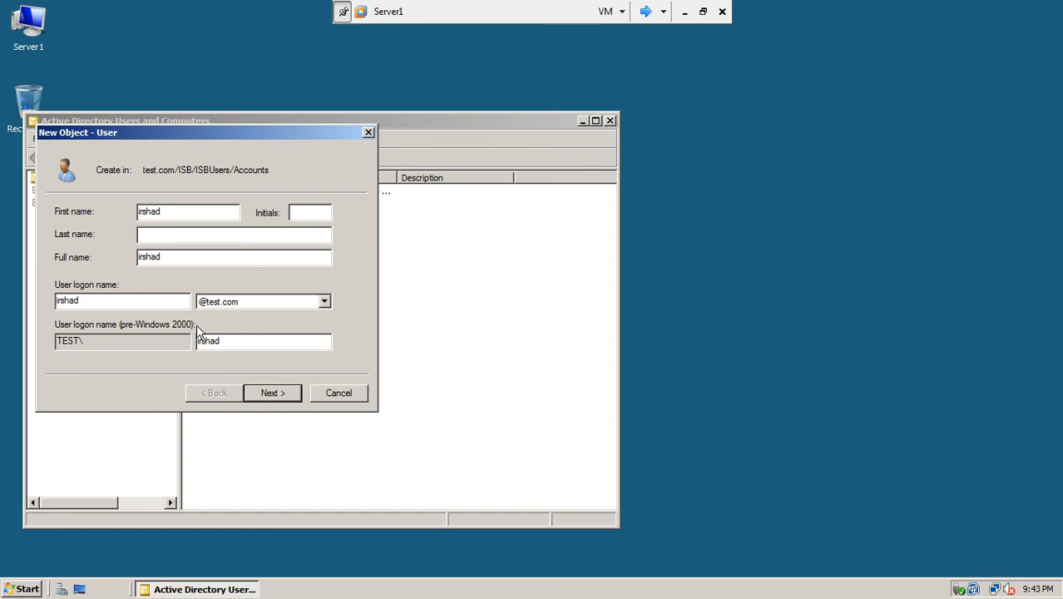
pyautogui.click(270, 392)
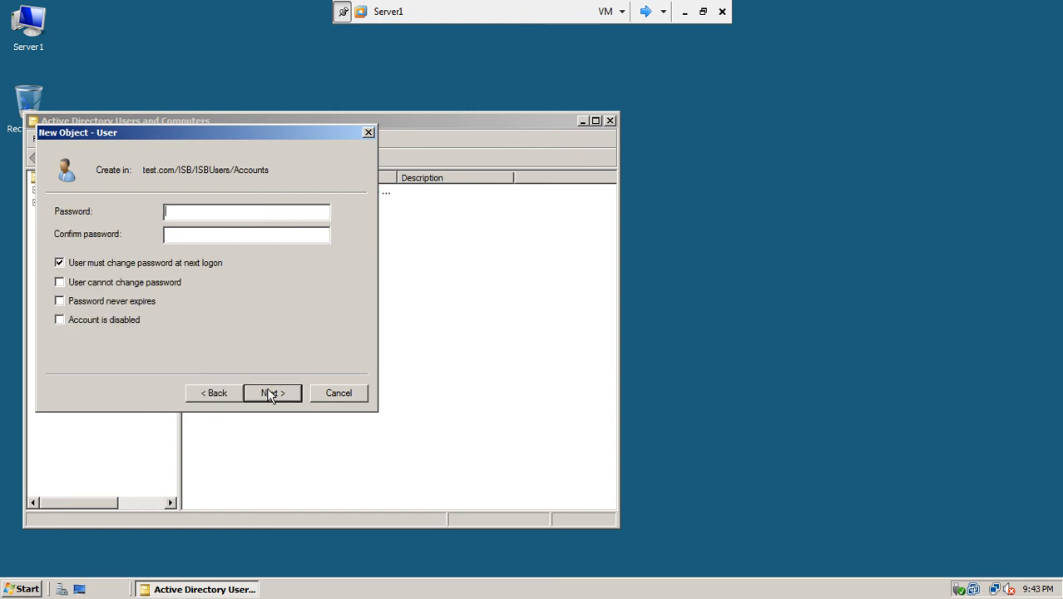
# - Set the password to never expire and be unchangeable, and enter the user's password
pyautogui.click(105, 265)
pyautogui.click(106, 283)
pyautogui.click(106, 301)
pyautogui.click(200, 213)
pyautogui.write('123123')
# - Finish creating the user, check it in Accounts, then switch to win7-1
pyautogui.click(285, 394)
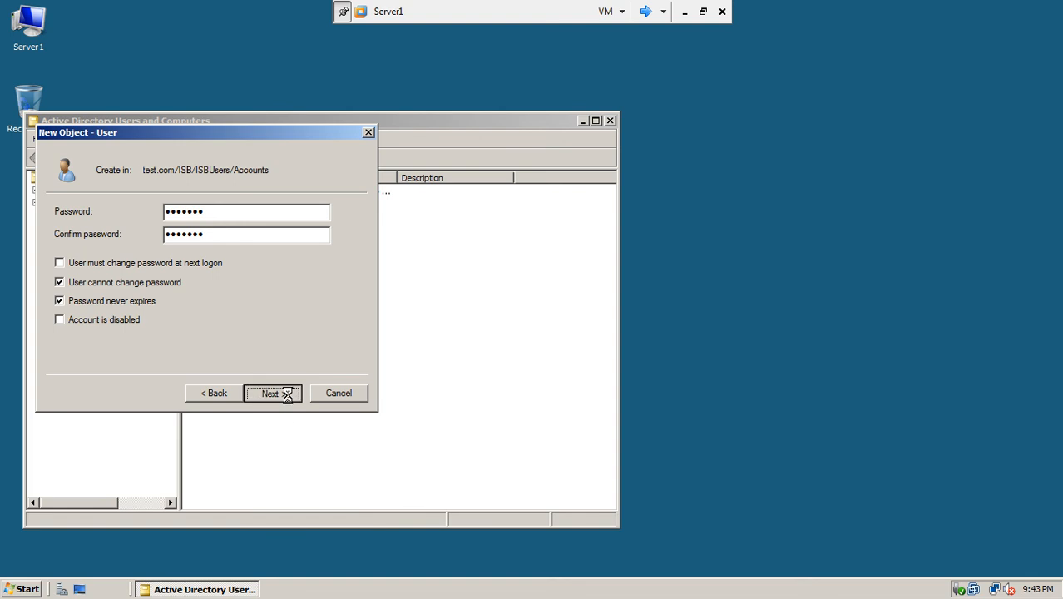
pyautogui.click(287, 396)
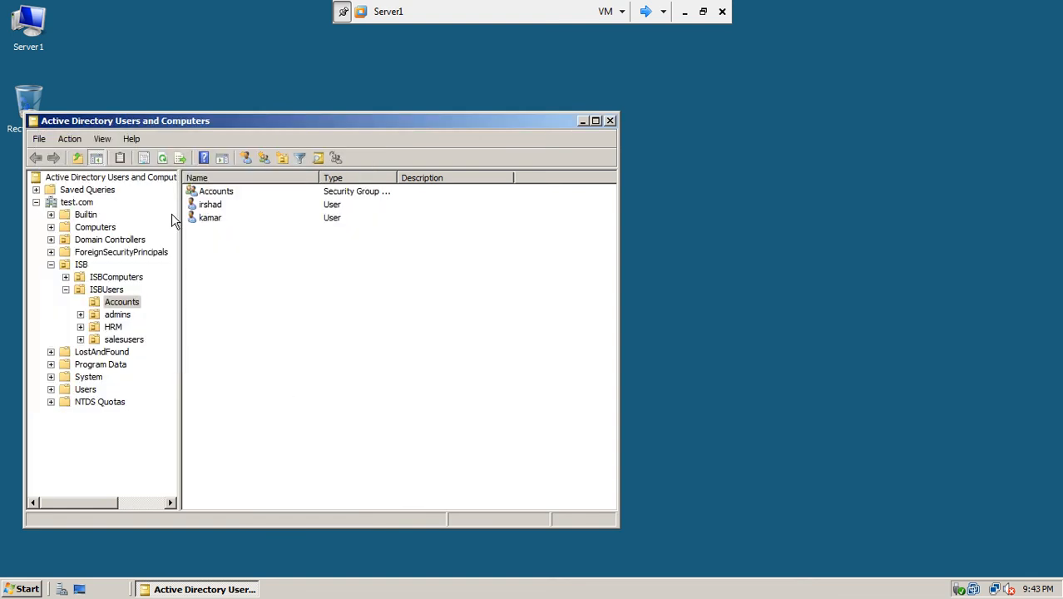
pyautogui.click(207, 205)
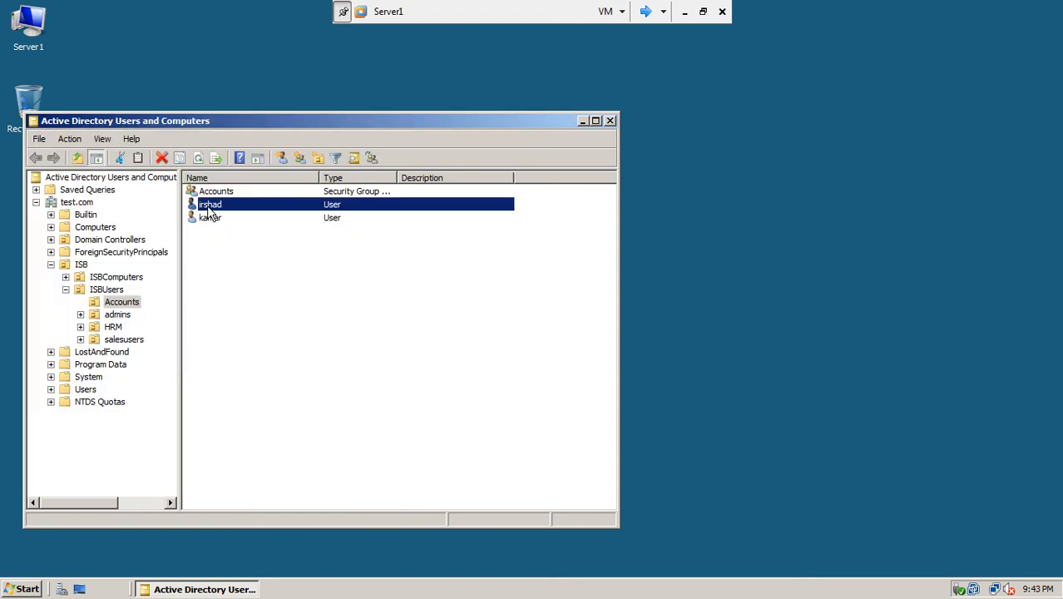
pyautogui.click(133, 302)
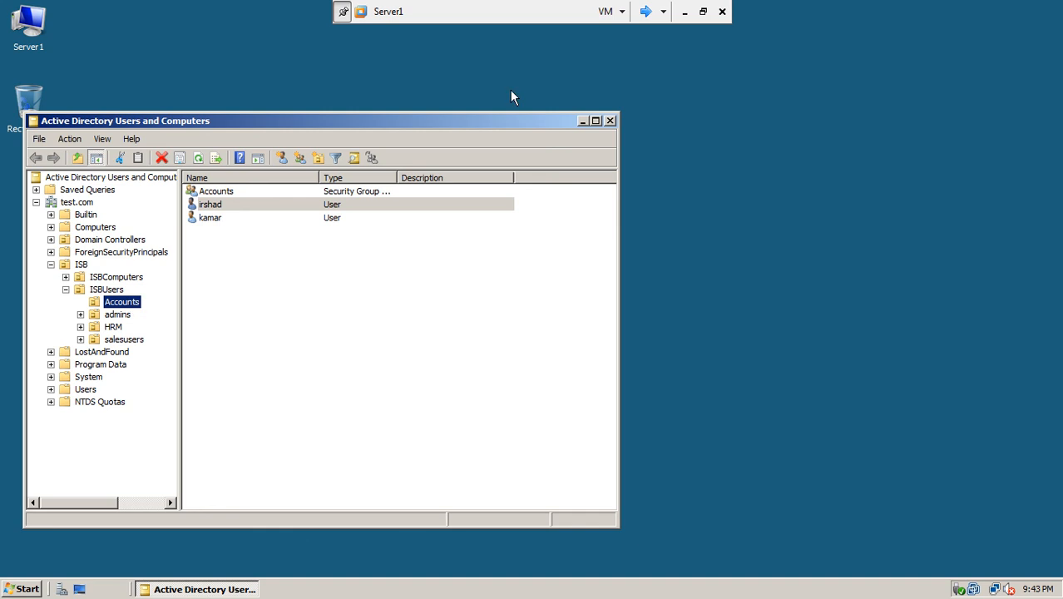
pyautogui.click(647, 13)
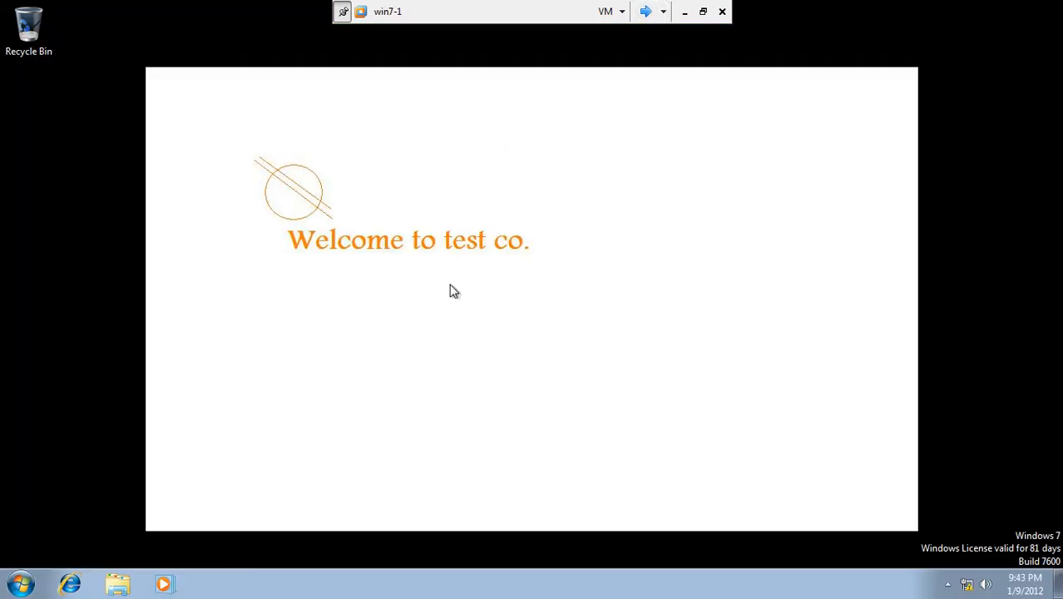
# - Log the current user off the win7-1 client from the Start menu
pyautogui.click(21, 584)
pyautogui.click(271, 543)
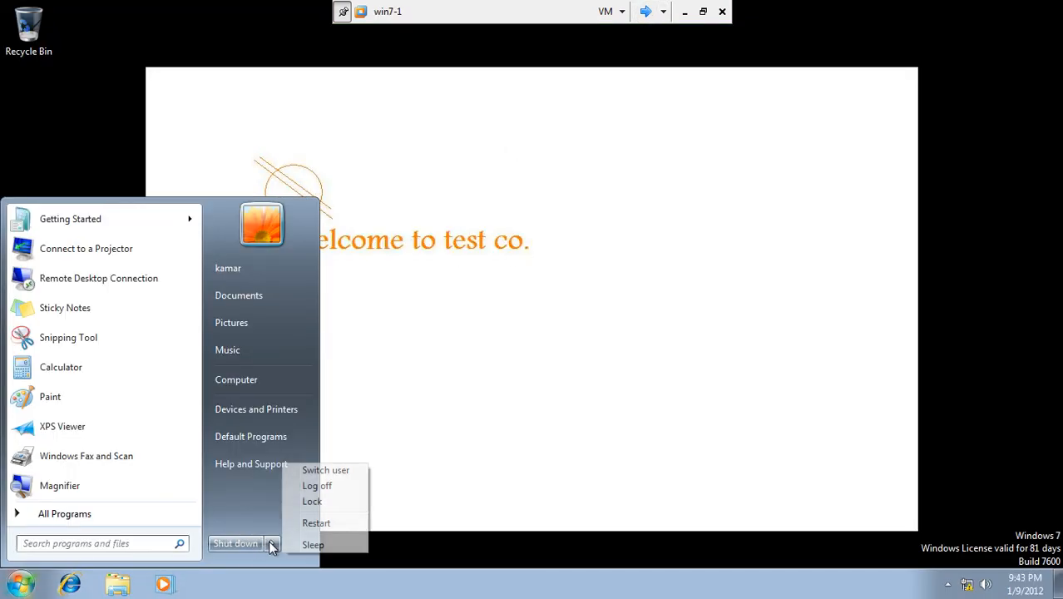
pyautogui.click(328, 487)
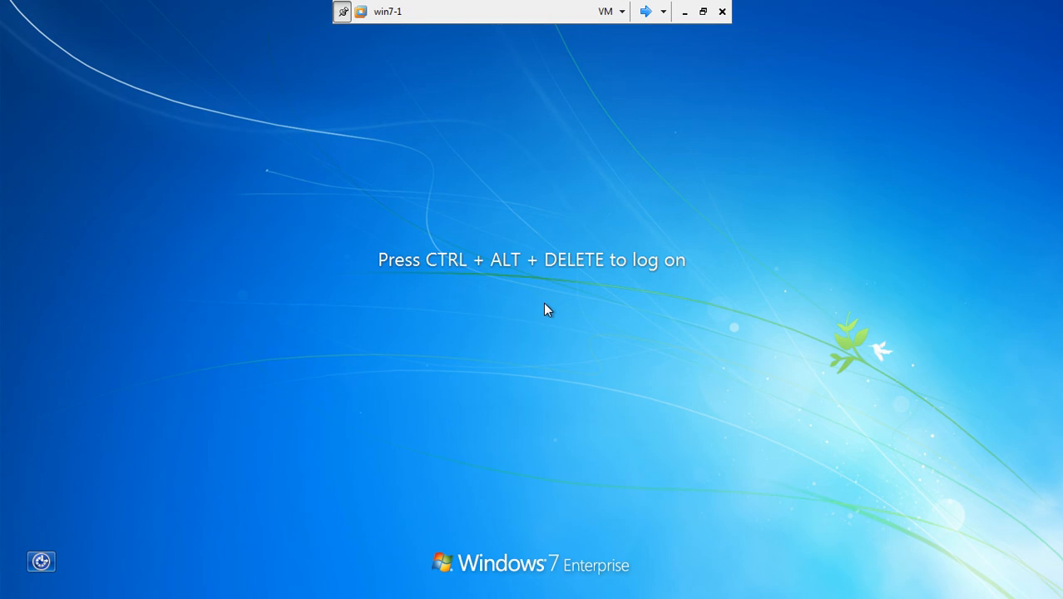
# - Sign in on win7-1 as the newly created Accounts user, entering their password
pyautogui.hotkey('ctrl', 'alt', 'Delete')
pyautogui.click(529, 385)
pyautogui.click(629, 388)
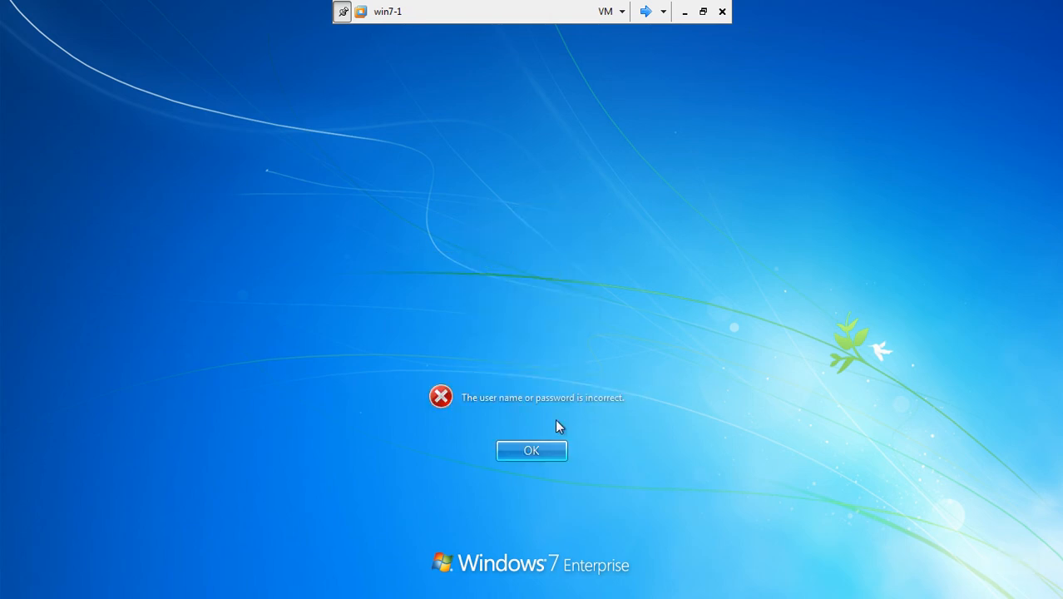
pyautogui.click(542, 453)
pyautogui.click(554, 454)
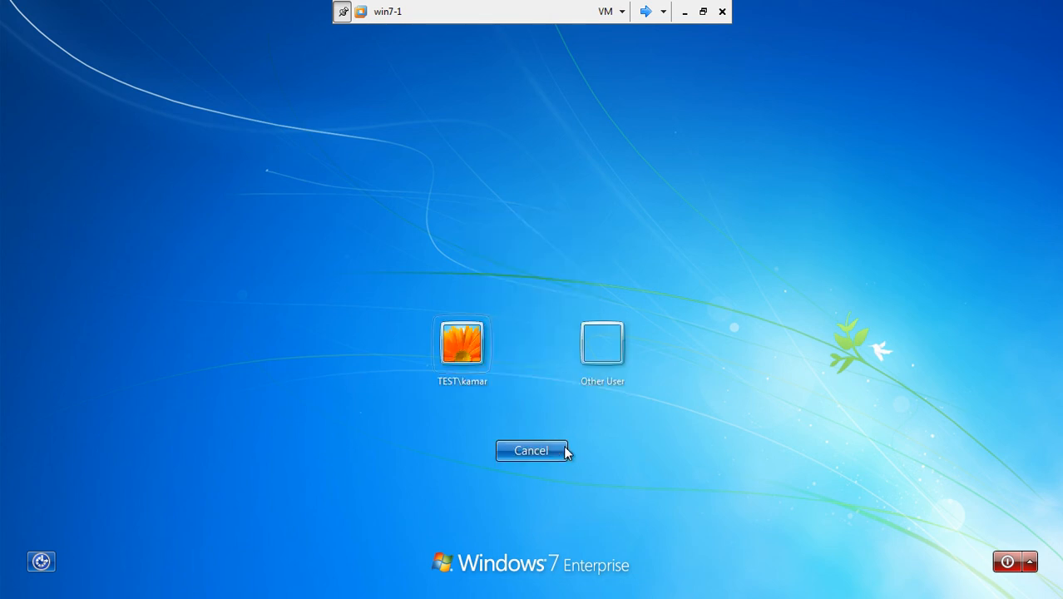
pyautogui.click(602, 350)
pyautogui.write('irshad')
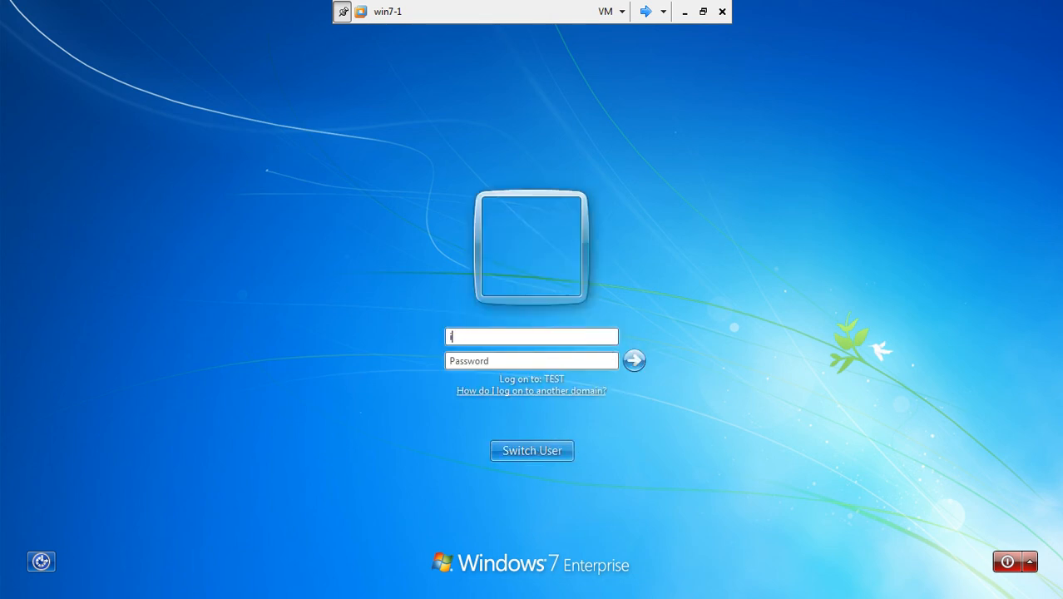
pyautogui.click(546, 359)
pyautogui.write('••••••')
pyautogui.press('Return')
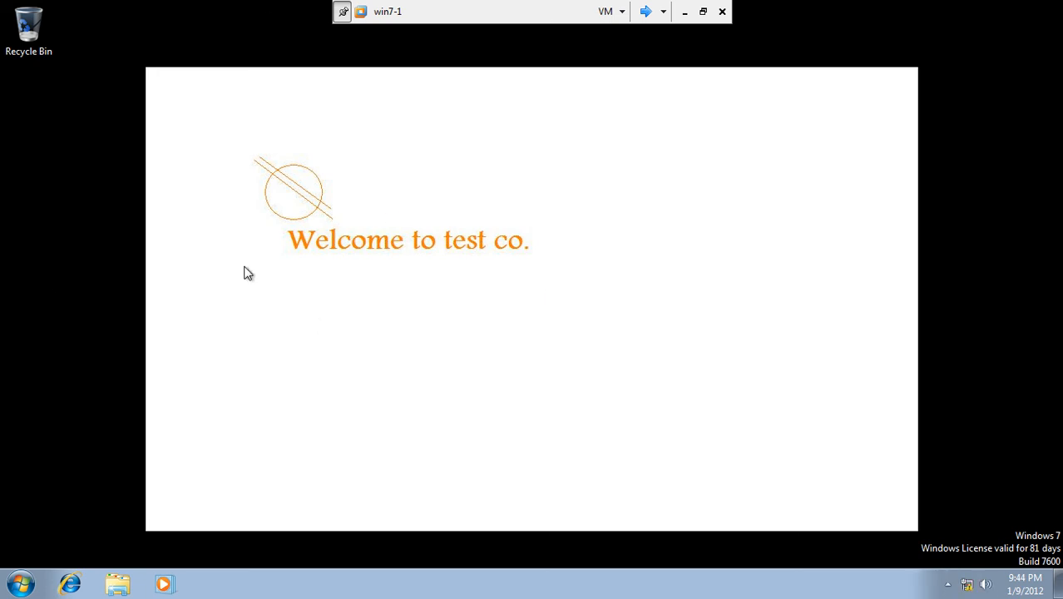
# - Try Personalize on the win7-1 desktop and dismiss the two restriction error dialogs
pyautogui.rightClick(346, 177)
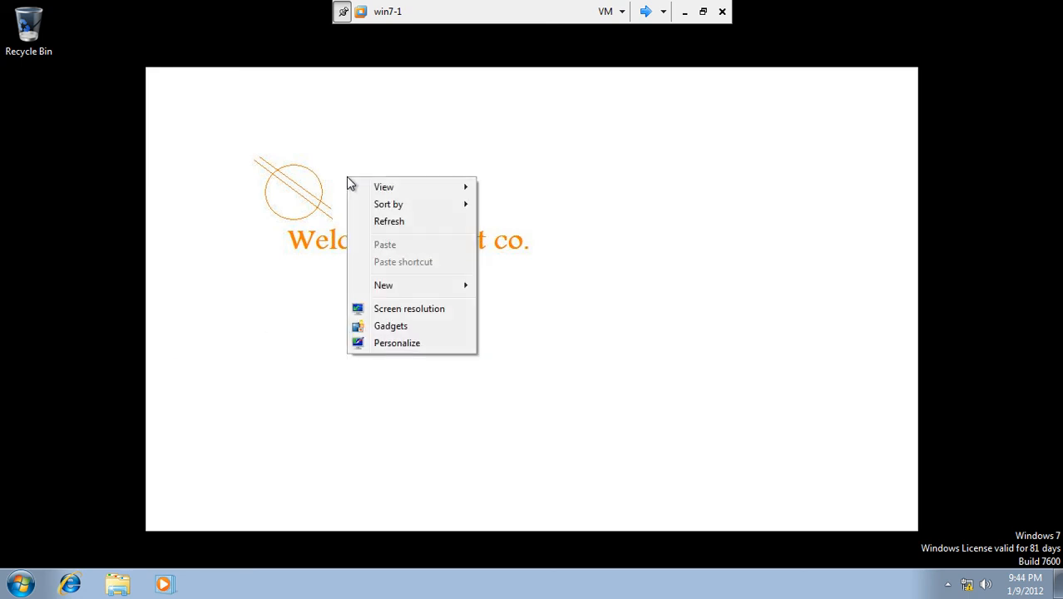
pyautogui.click(410, 345)
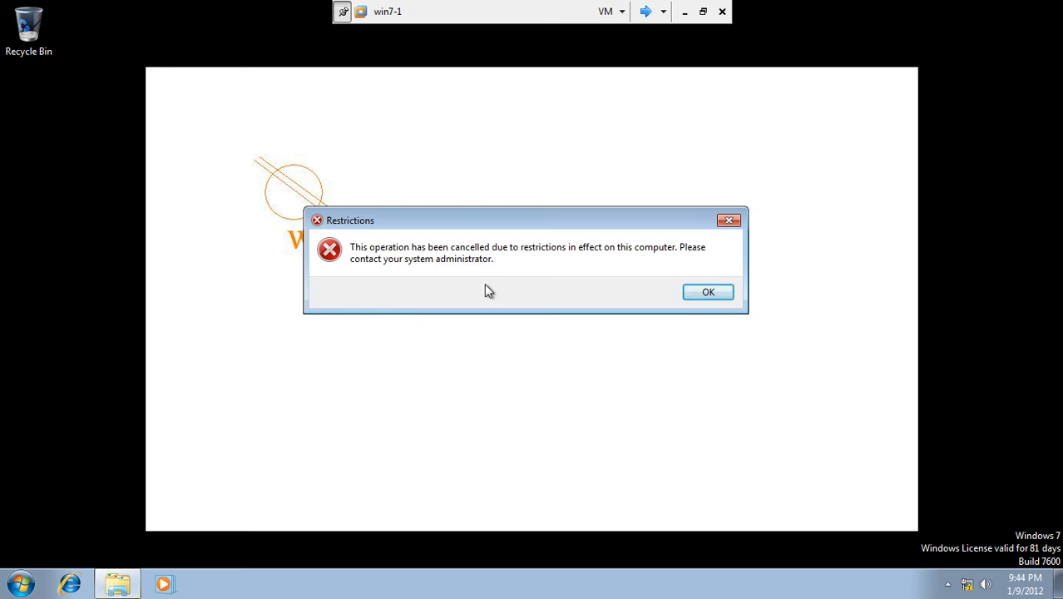
pyautogui.click(687, 298)
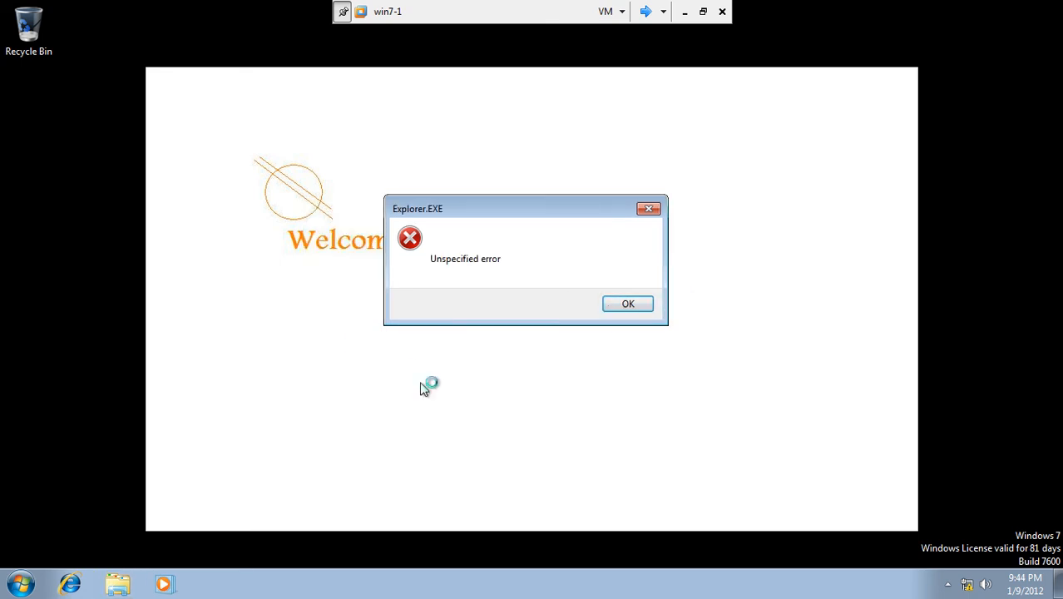
pyautogui.click(618, 309)
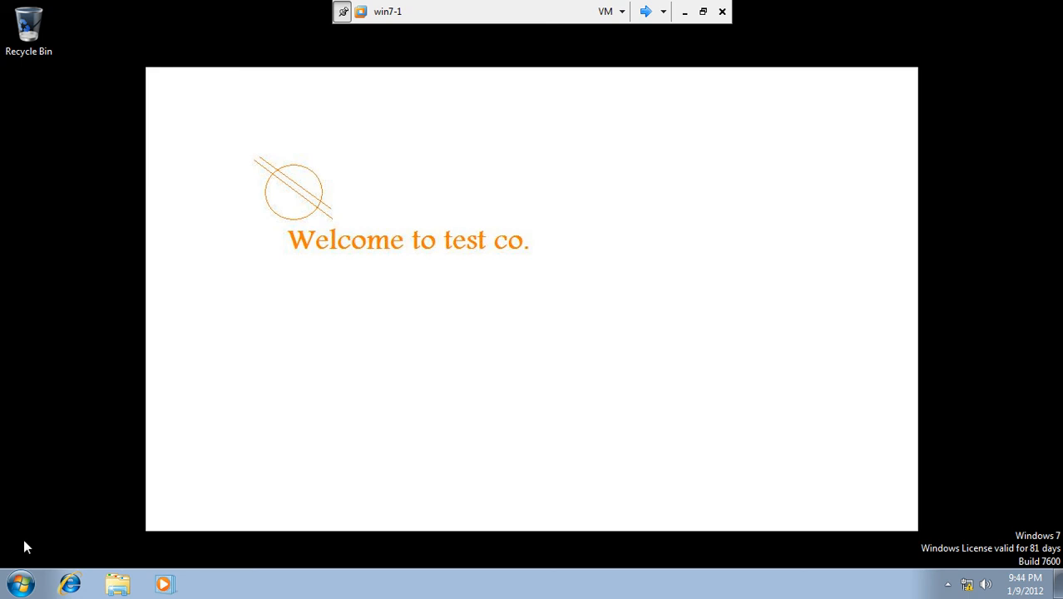
# - Check the restricted win7-1 Start menu, then switch over to the Server1 VM
pyautogui.click(20, 584)
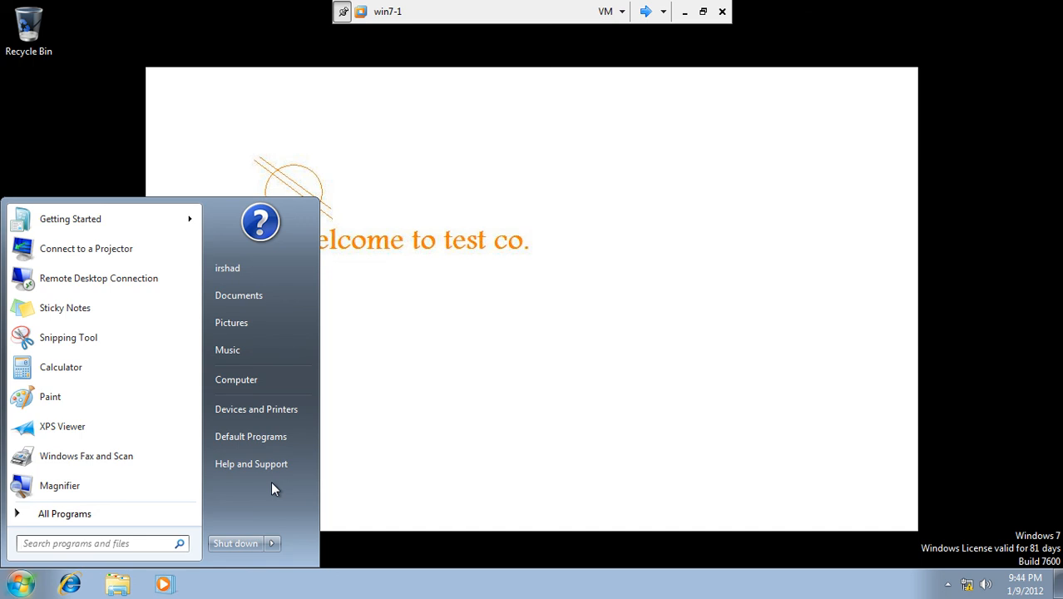
pyautogui.click(503, 342)
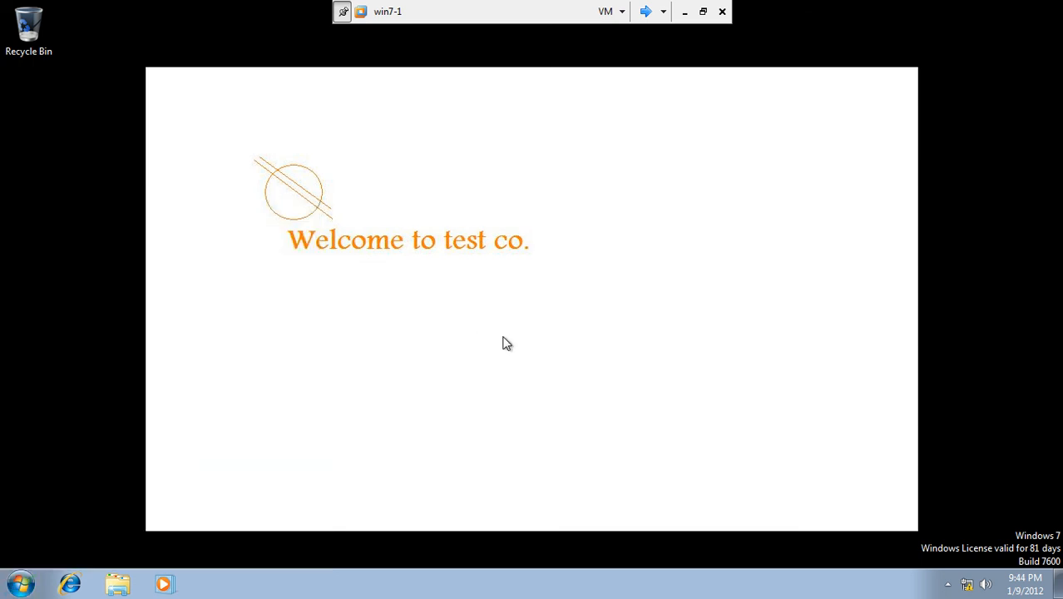
pyautogui.click(21, 586)
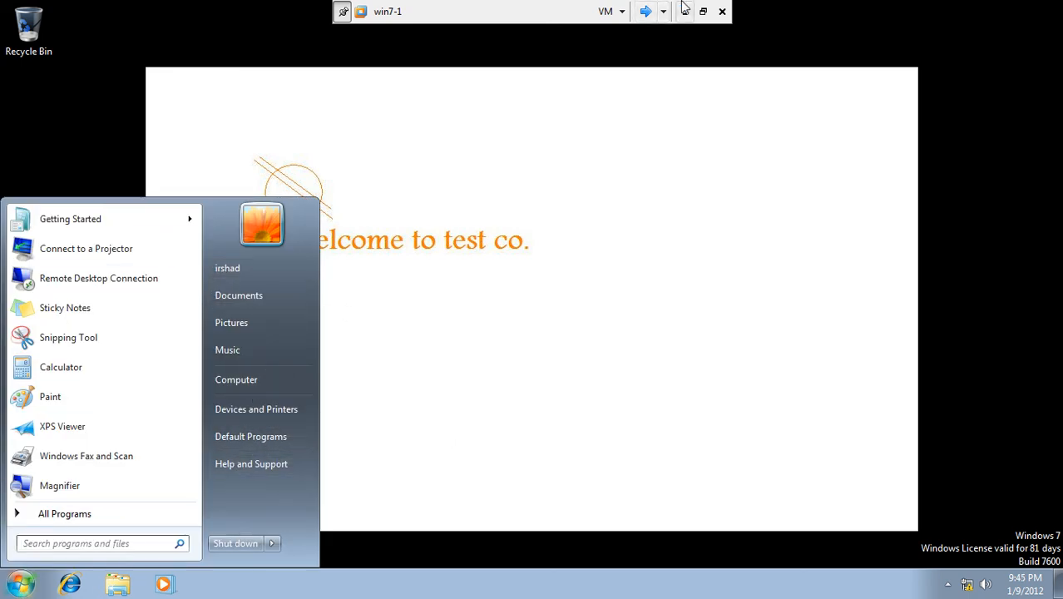
pyautogui.click(645, 12)
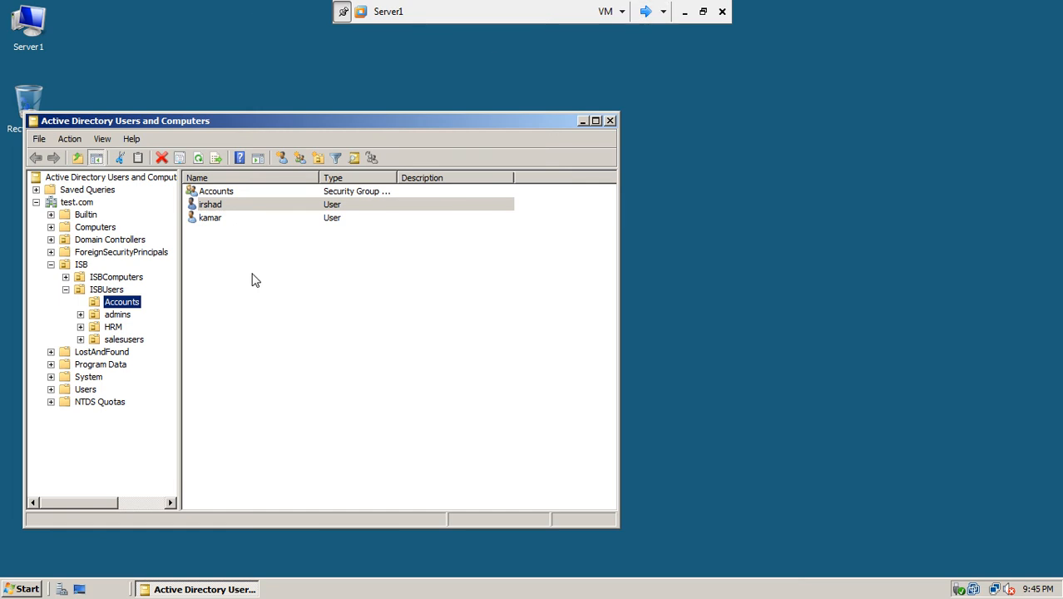
# - Launch Group Policy Management and review the existing block control panel and blockWallpaper GPOs
pyautogui.click(27, 593)
pyautogui.moveTo(231, 370)
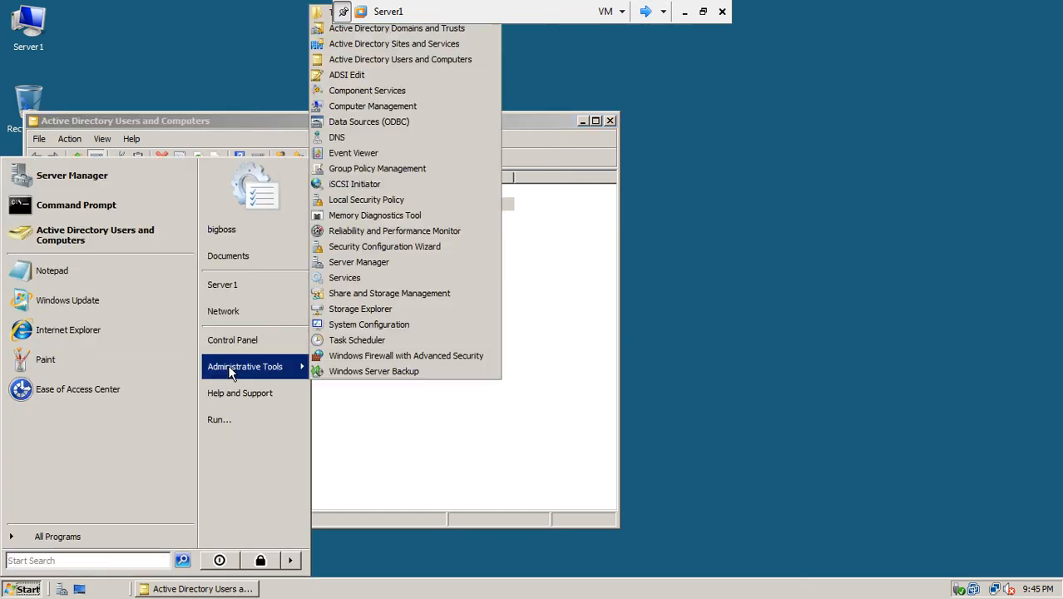
pyautogui.click(408, 169)
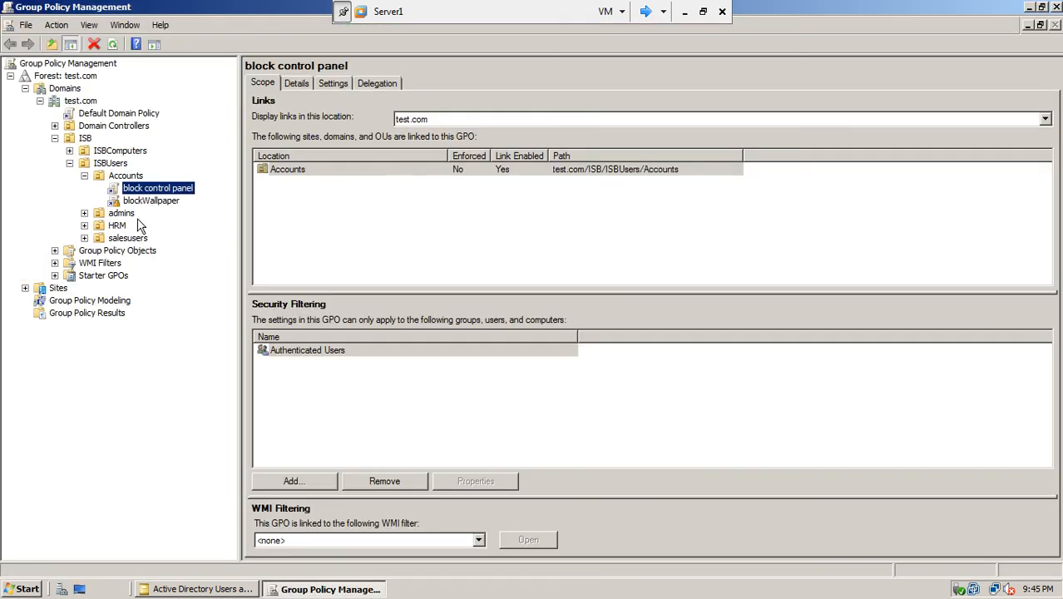
pyautogui.click(55, 251)
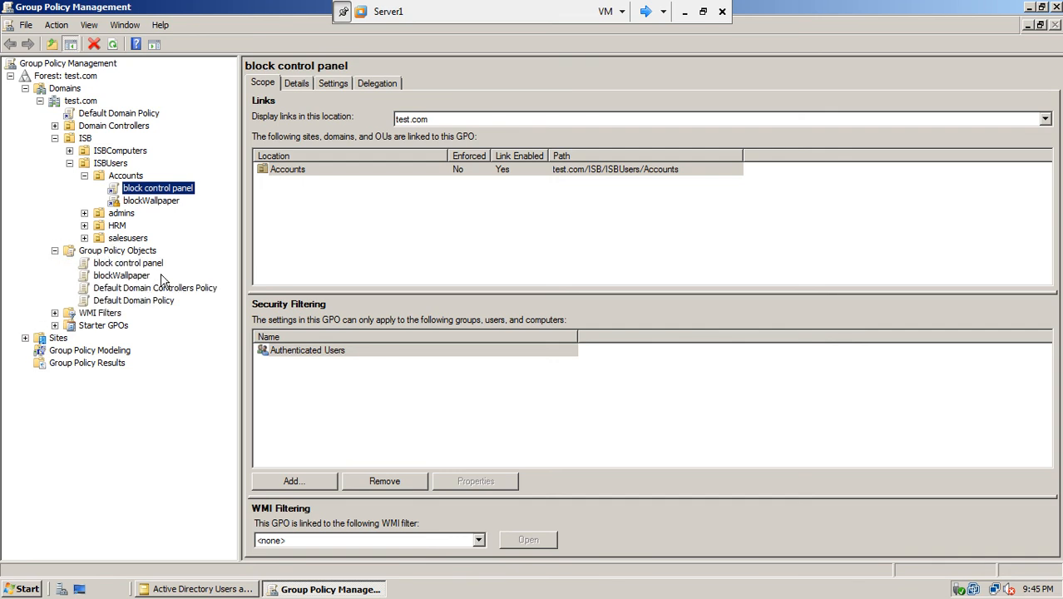
pyautogui.click(141, 265)
pyautogui.click(139, 276)
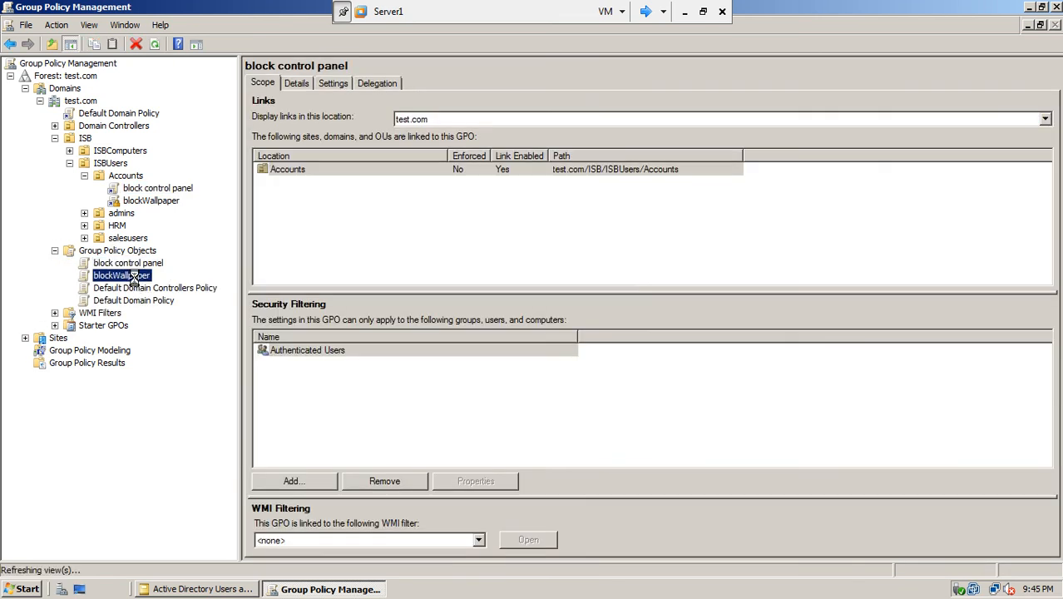
# - Create a new GPO named 'startup' under Group Policy Objects and select it
pyautogui.rightClick(114, 252)
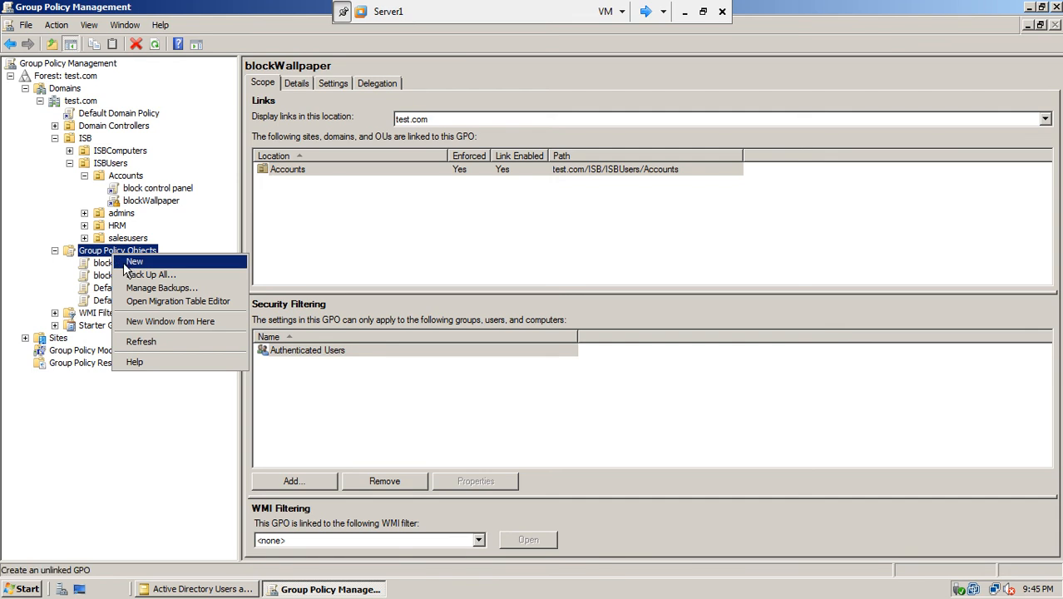
pyautogui.click(123, 264)
pyautogui.write('ta')
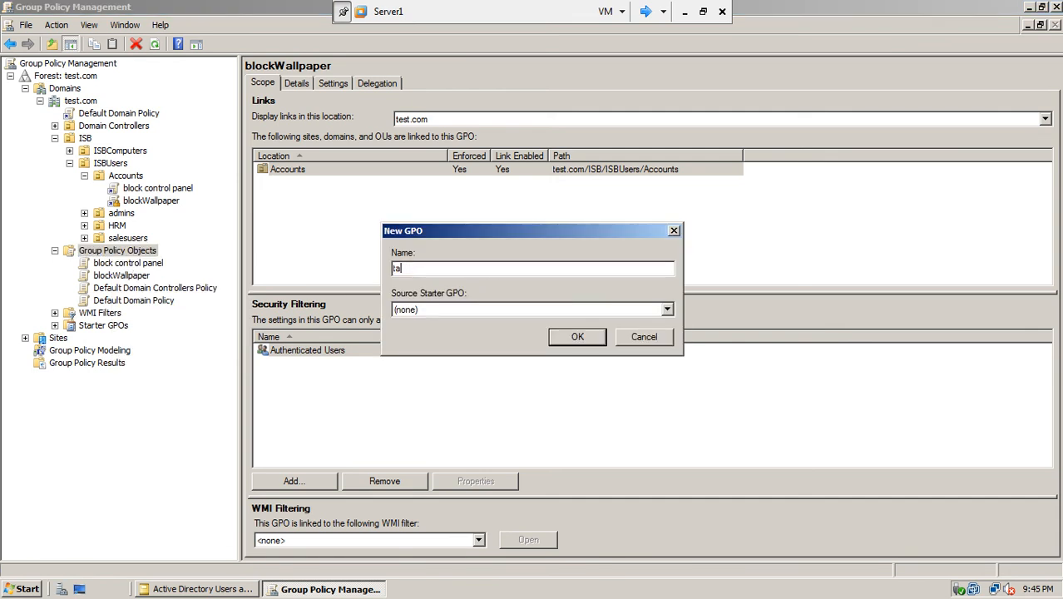
pyautogui.write('skb')
pyautogui.press('BackSpace')
pyautogui.press('BackSpace')
pyautogui.write('statup\\\\\\')
pyautogui.click(585, 341)
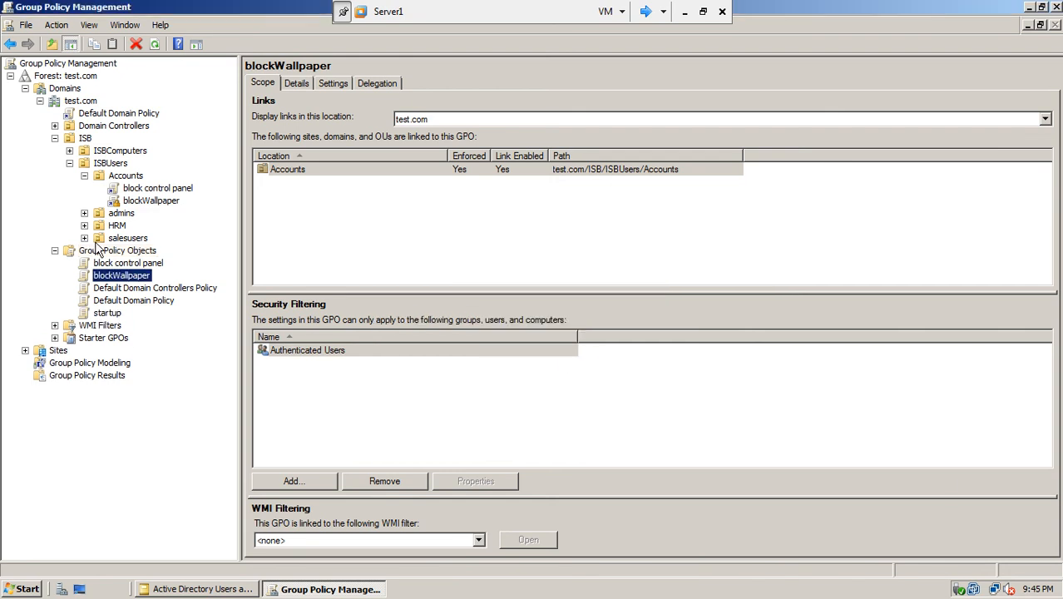
pyautogui.click(109, 312)
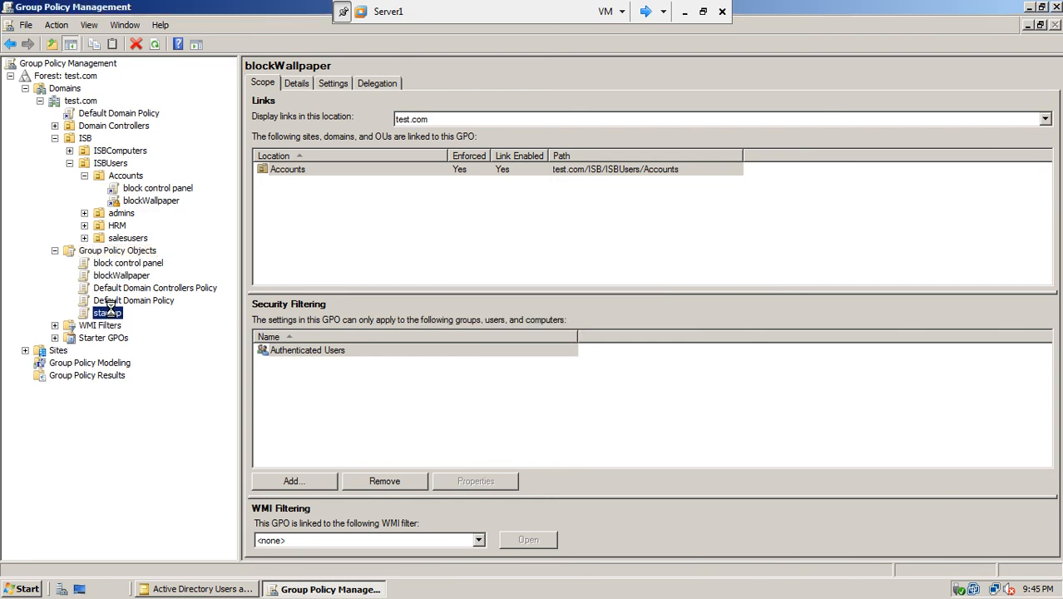
pyautogui.rightClick(111, 313)
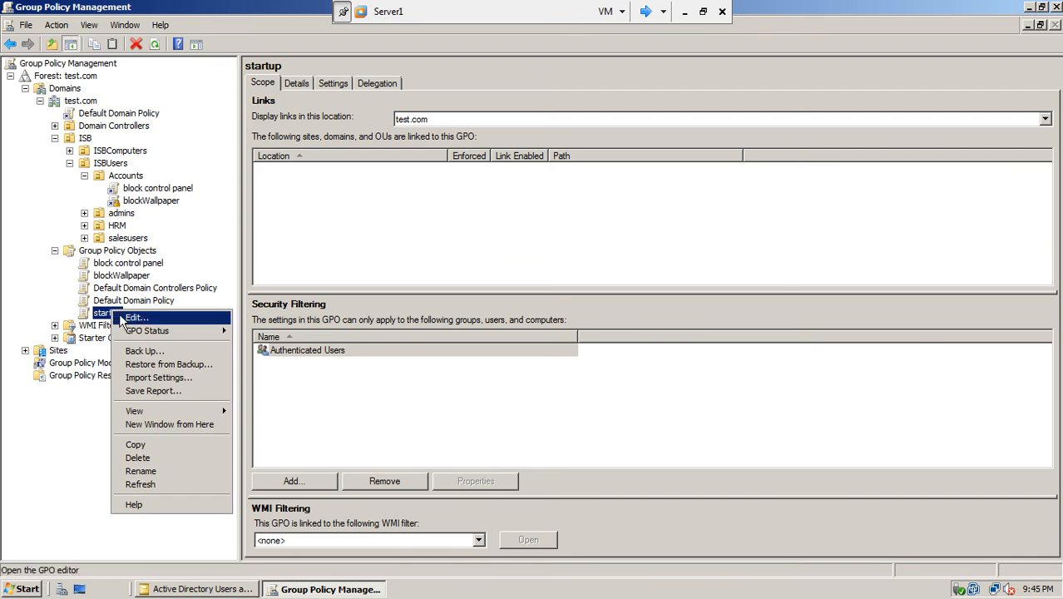
# - Edit startup in the policy editor and expand User Configuration > Administrative Templates
pyautogui.click(123, 321)
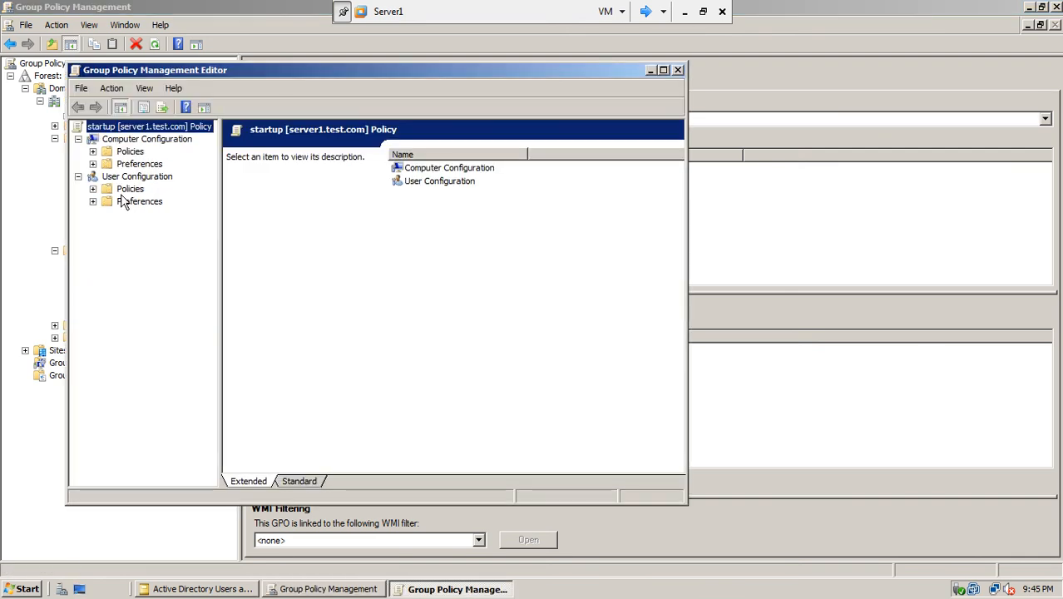
pyautogui.click(93, 189)
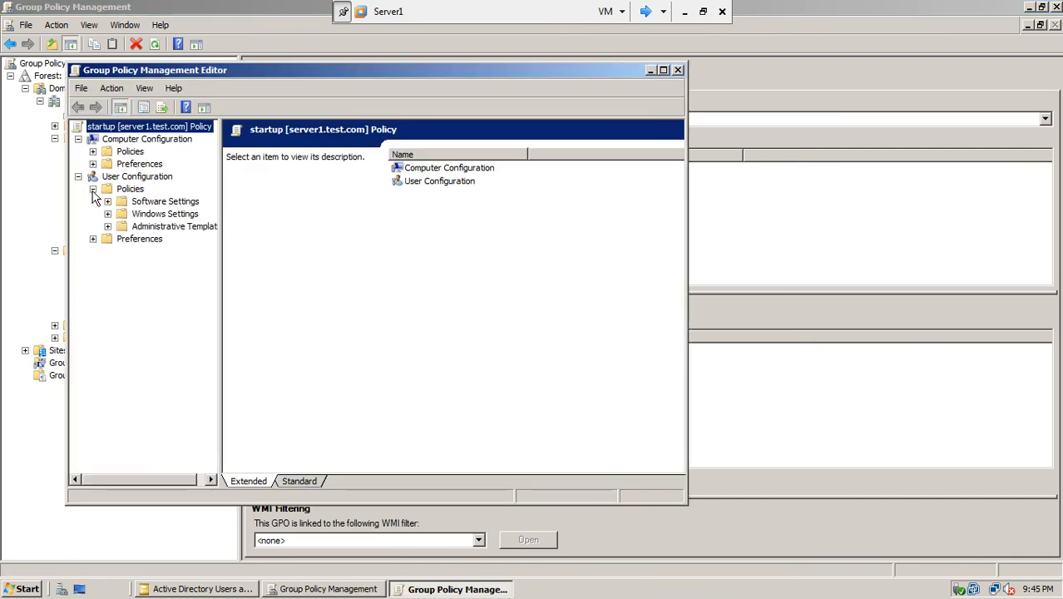
pyautogui.moveTo(221, 324); pyautogui.dragTo(471, 313)
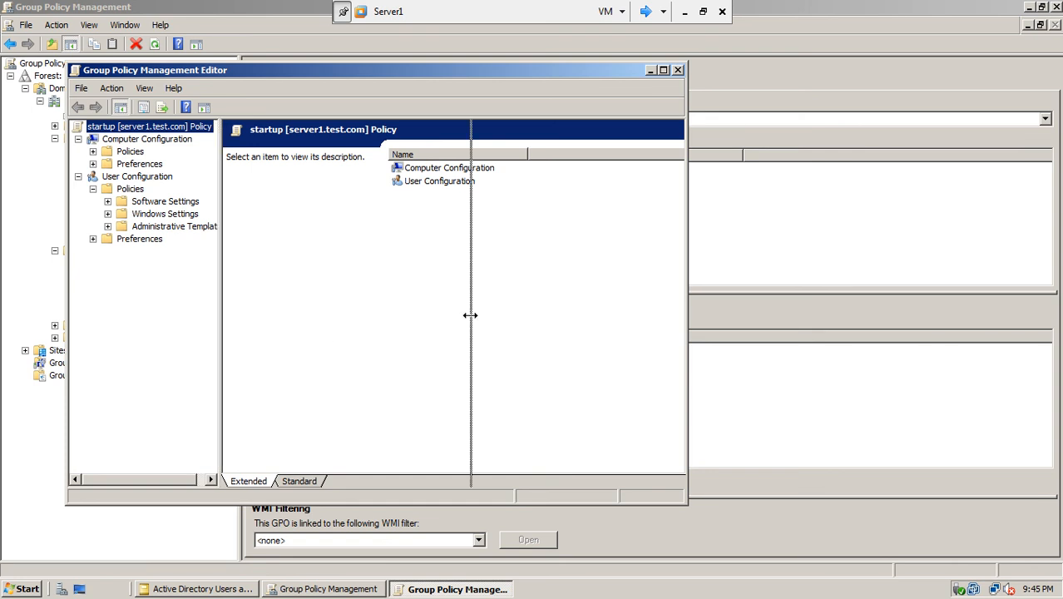
pyautogui.click(108, 227)
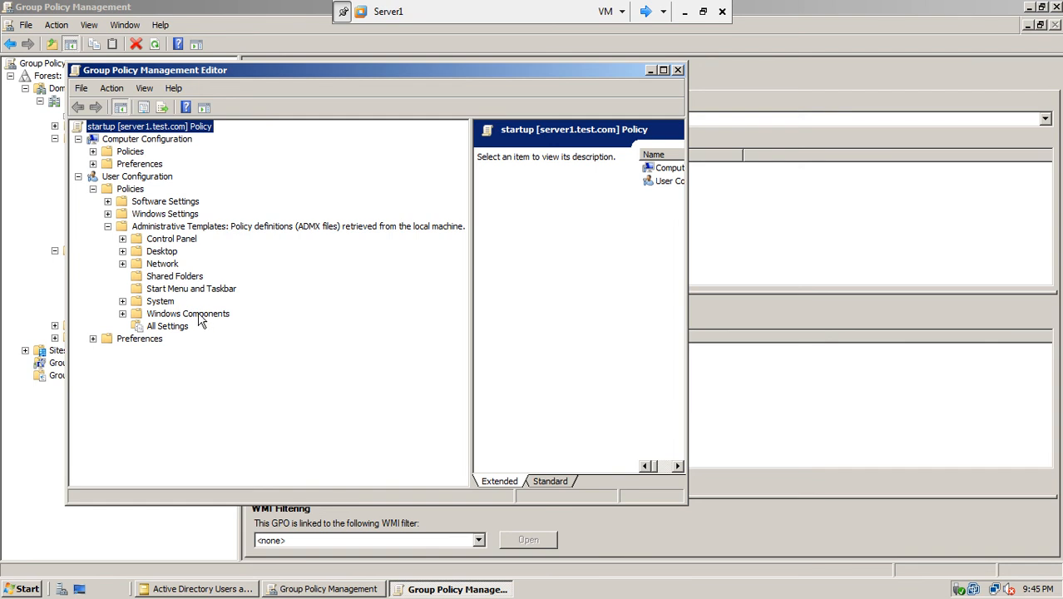
pyautogui.click(175, 288)
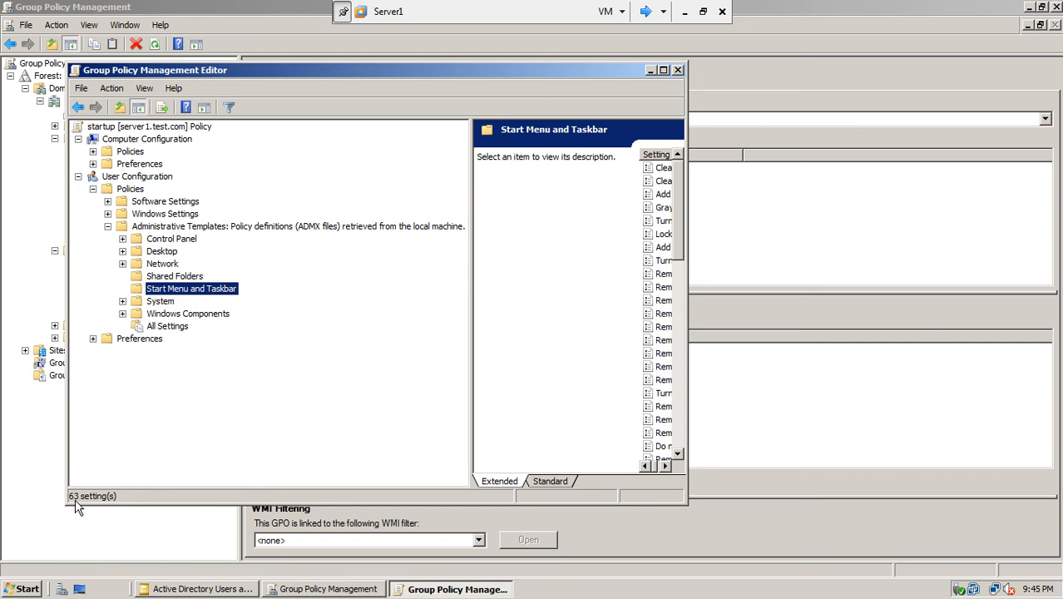
pyautogui.click(179, 229)
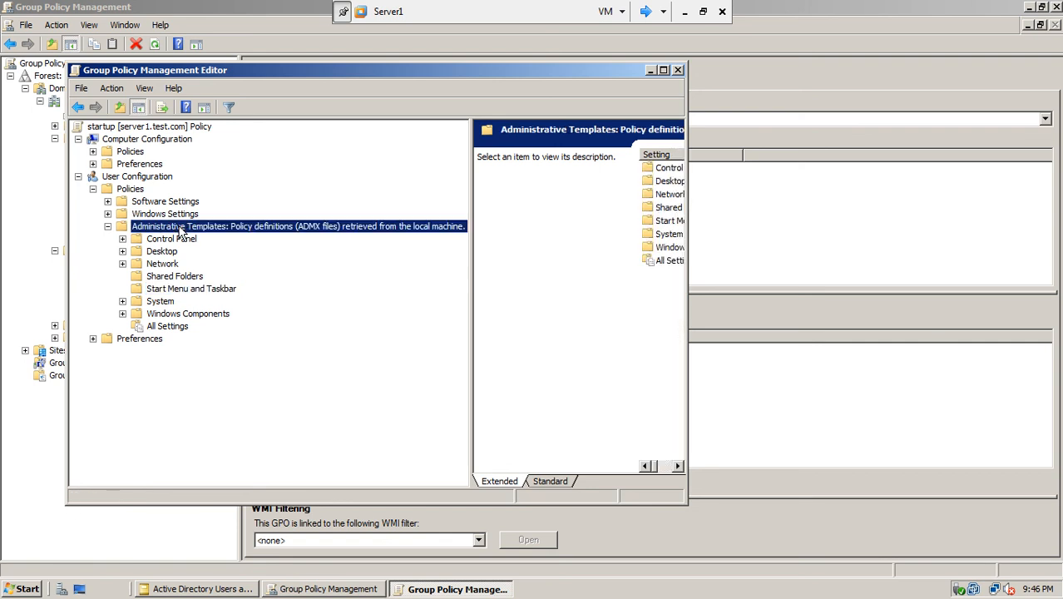
pyautogui.click(132, 191)
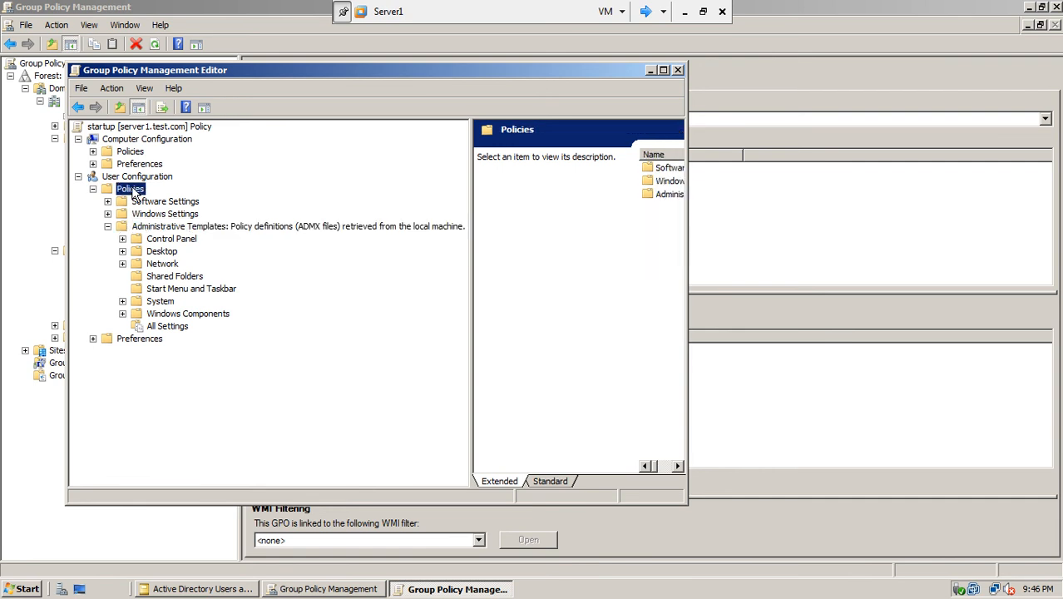
pyautogui.click(137, 179)
pyautogui.click(164, 231)
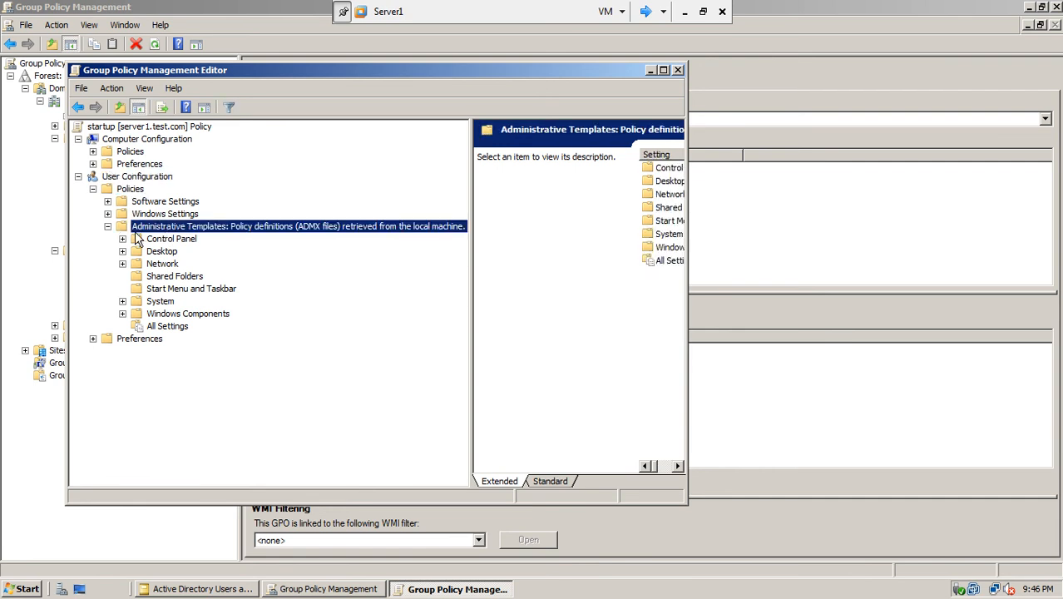
# - Browse the Control Panel and Desktop folders, then show Start Menu and Taskbar settings maximized
pyautogui.click(166, 241)
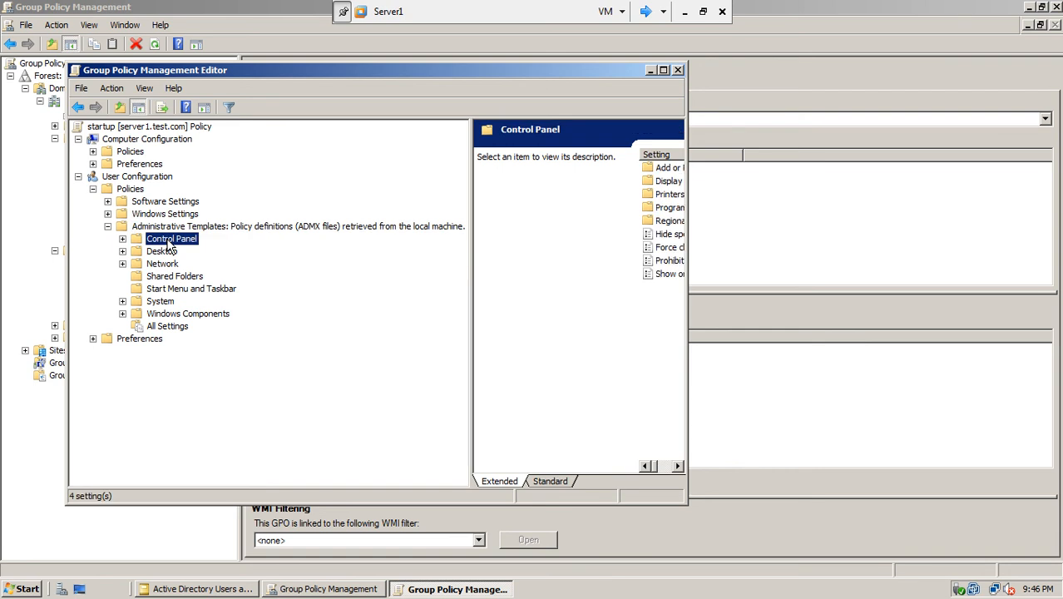
pyautogui.click(122, 239)
pyautogui.click(170, 254)
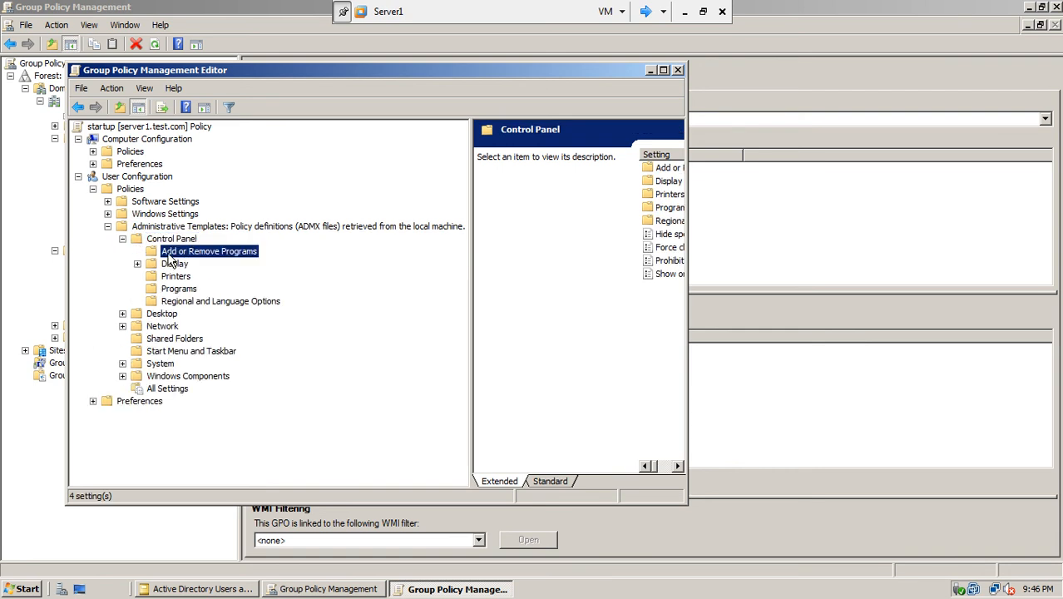
pyautogui.click(173, 265)
pyautogui.click(174, 278)
pyautogui.click(174, 288)
pyautogui.click(178, 303)
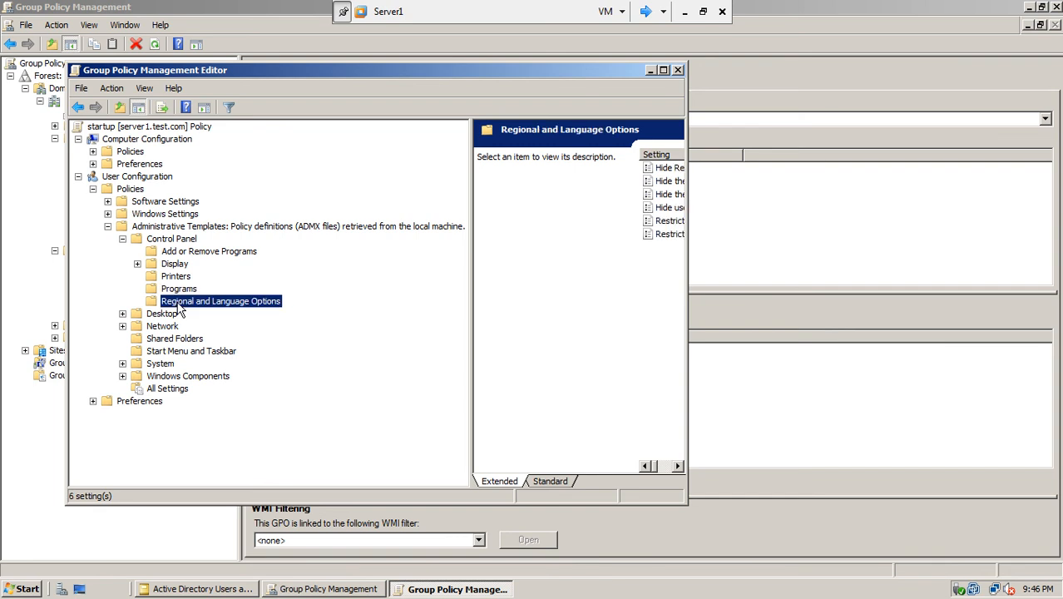
pyautogui.click(162, 314)
pyautogui.click(122, 314)
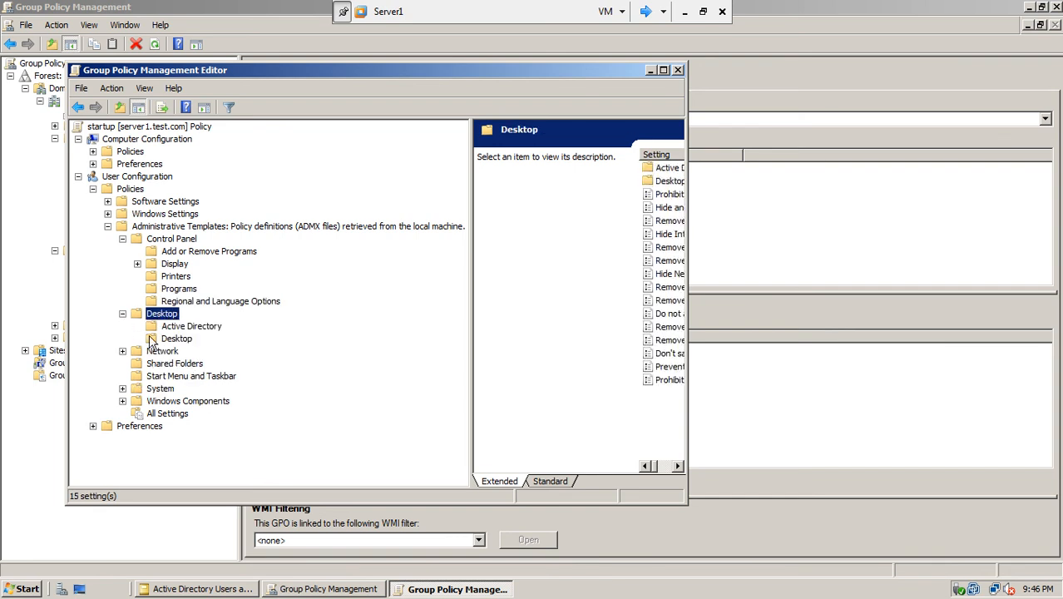
pyautogui.click(177, 339)
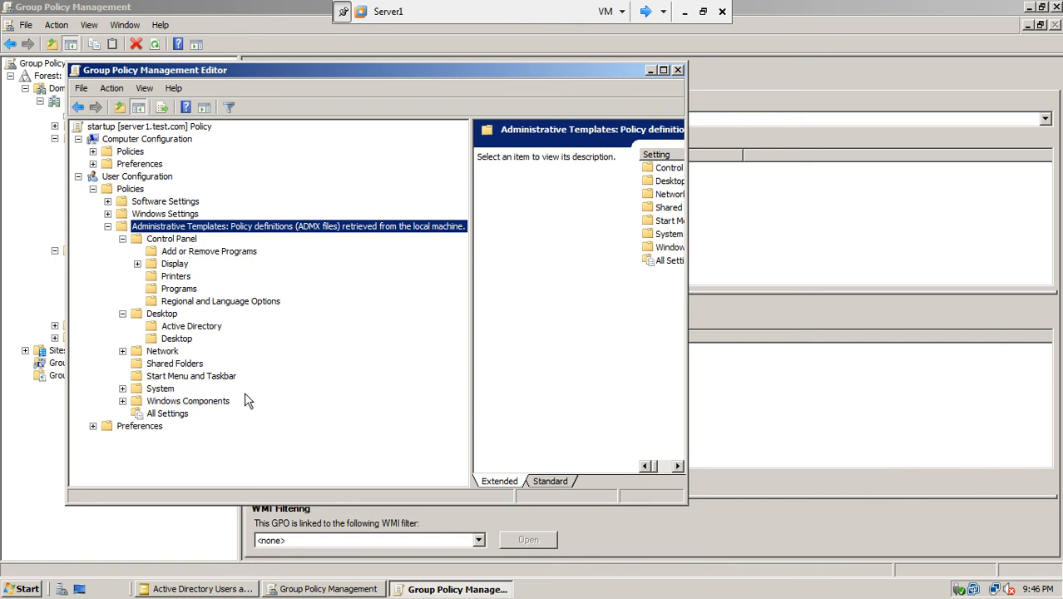
pyautogui.click(190, 378)
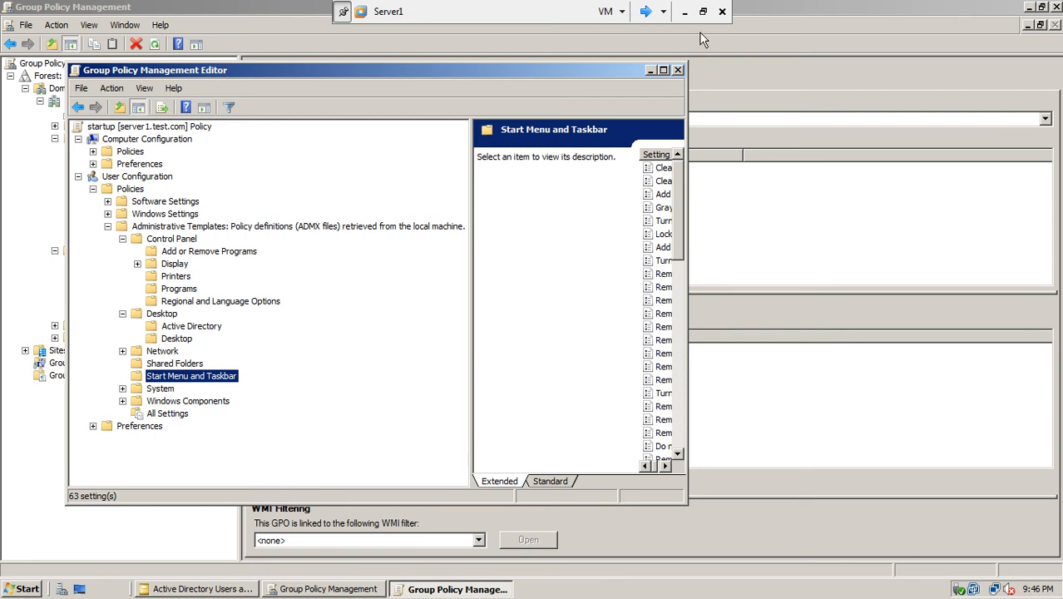
pyautogui.click(663, 71)
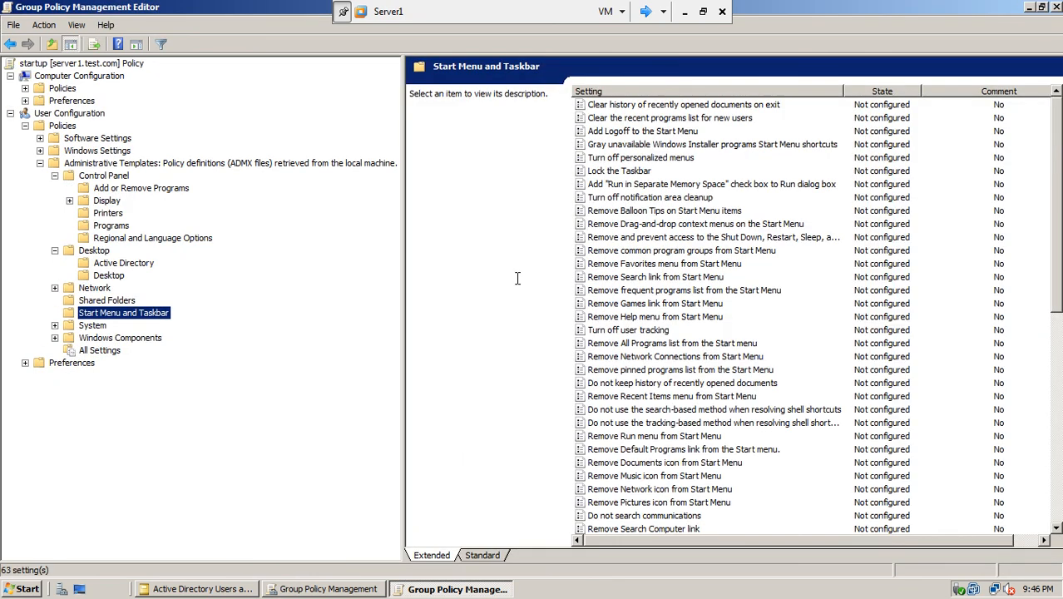
# - Switch to the Standard view and scroll through the 63 Not configured Start Menu and Taskbar settings
pyautogui.click(490, 555)
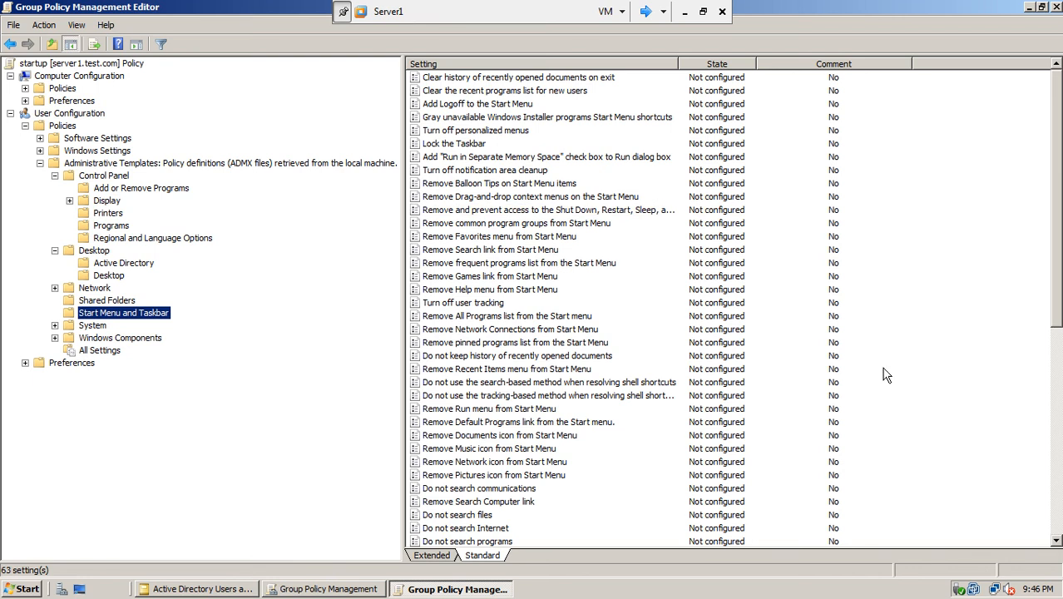
pyautogui.scroll(-4, 1057, 202)
pyautogui.scroll(-2, 728, 307)
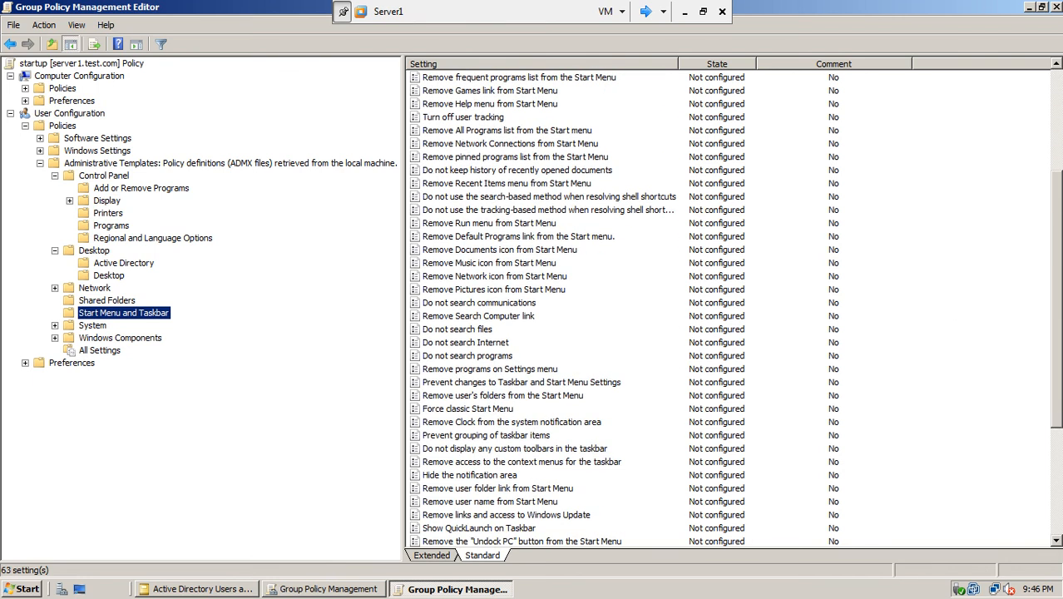
pyautogui.scroll(-1, 729, 308)
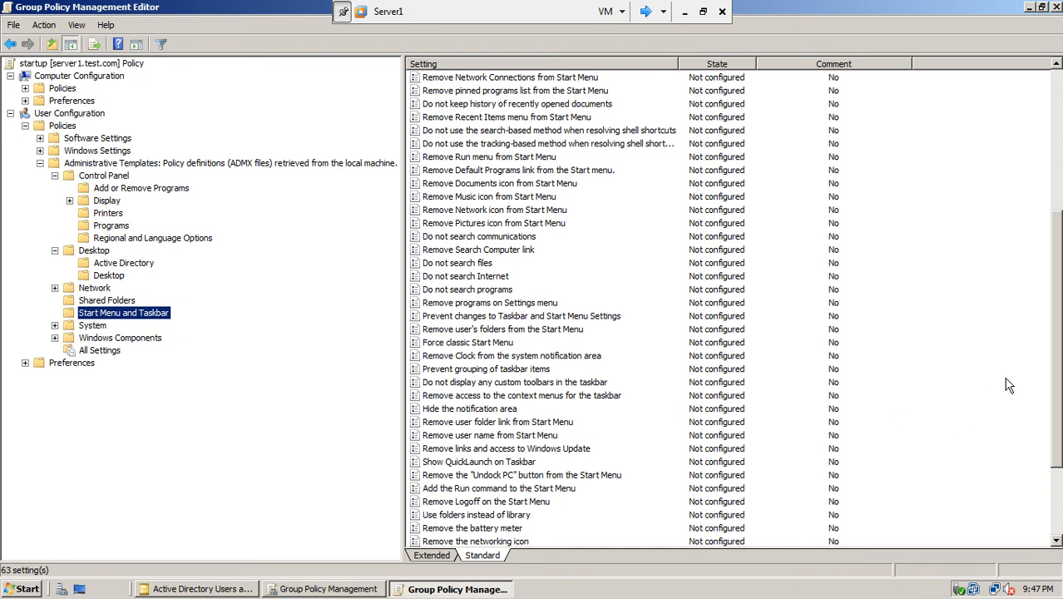
pyautogui.moveTo(1056, 359); pyautogui.dragTo(1062, 321)
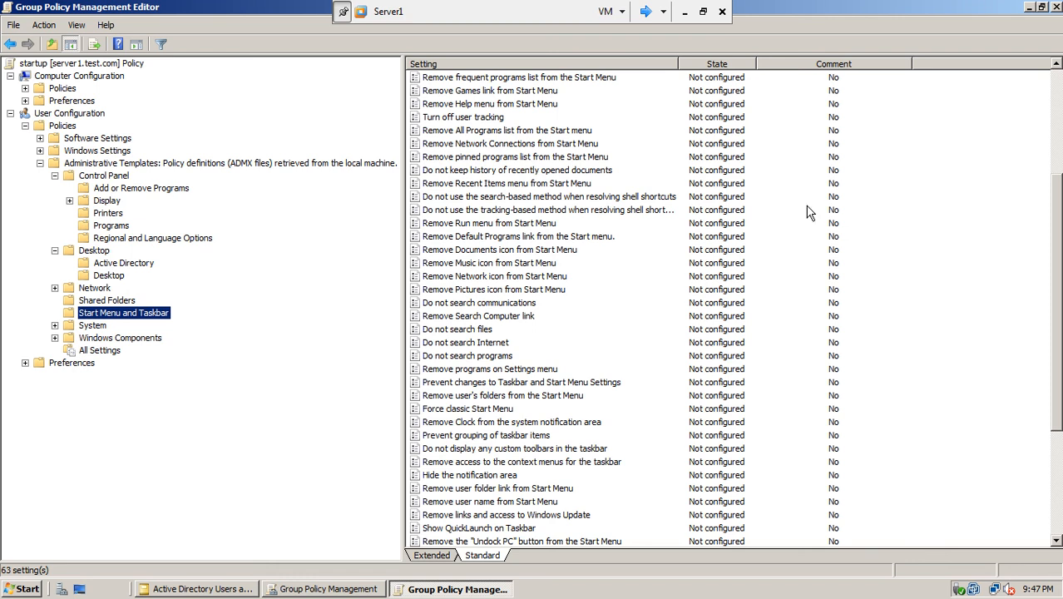
# - Enable the Remove Help menu from Start Menu and Remove All Programs list policies
pyautogui.doubleClick(487, 104)
pyautogui.click(414, 219)
pyautogui.click(650, 448)
pyautogui.click(543, 447)
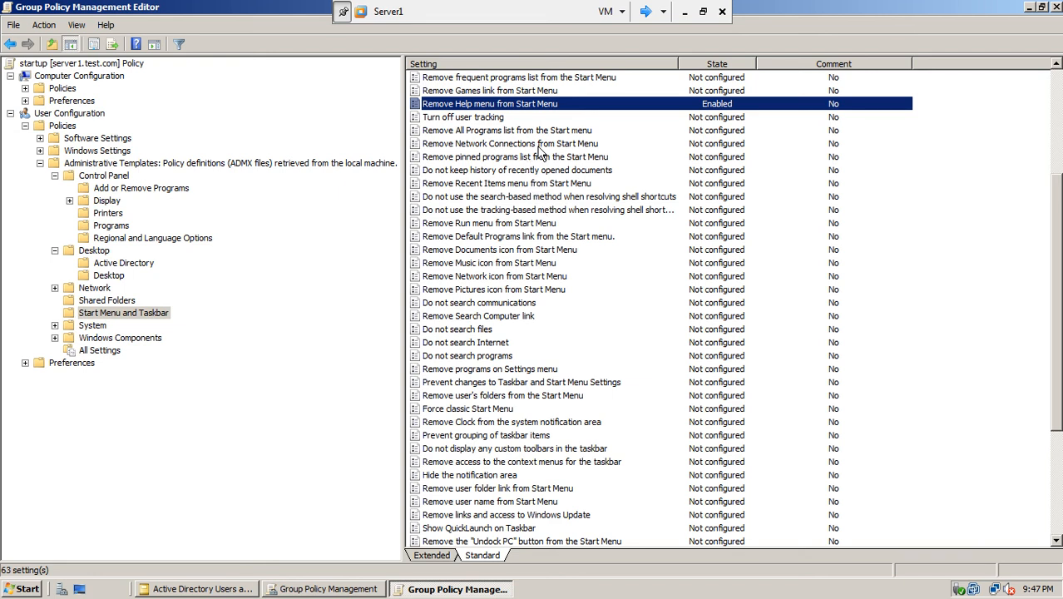
pyautogui.doubleClick(512, 130)
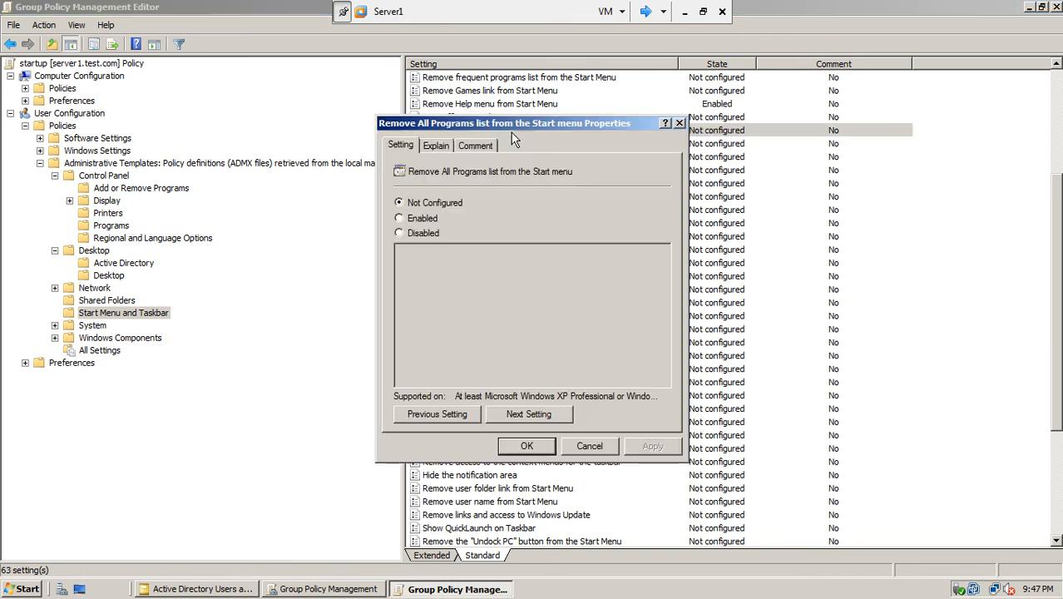
pyautogui.click(430, 219)
pyautogui.click(652, 447)
pyautogui.click(527, 446)
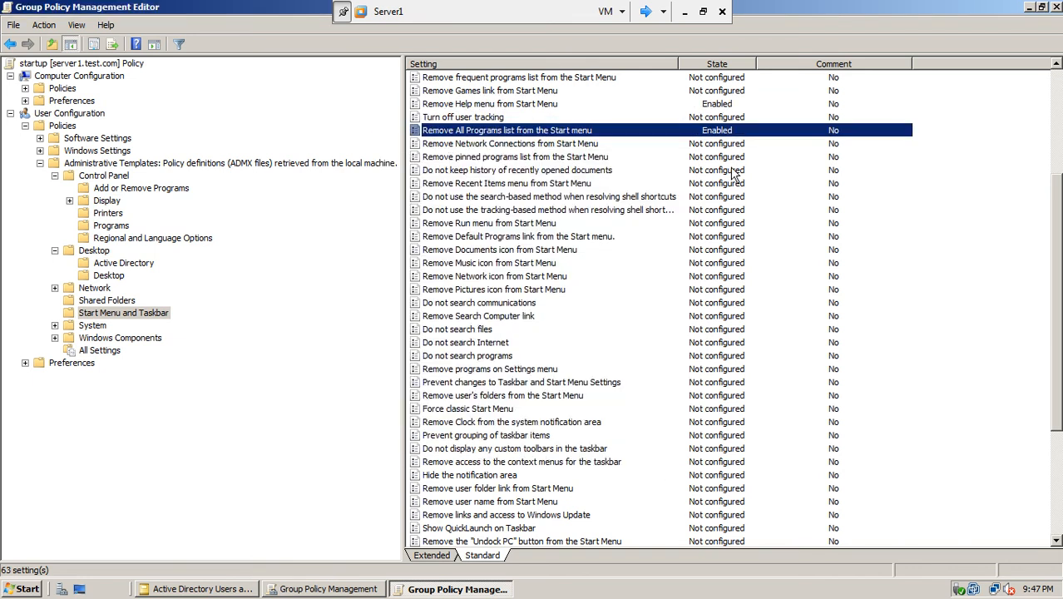
pyautogui.moveTo(1060, 207); pyautogui.dragTo(1060, 233)
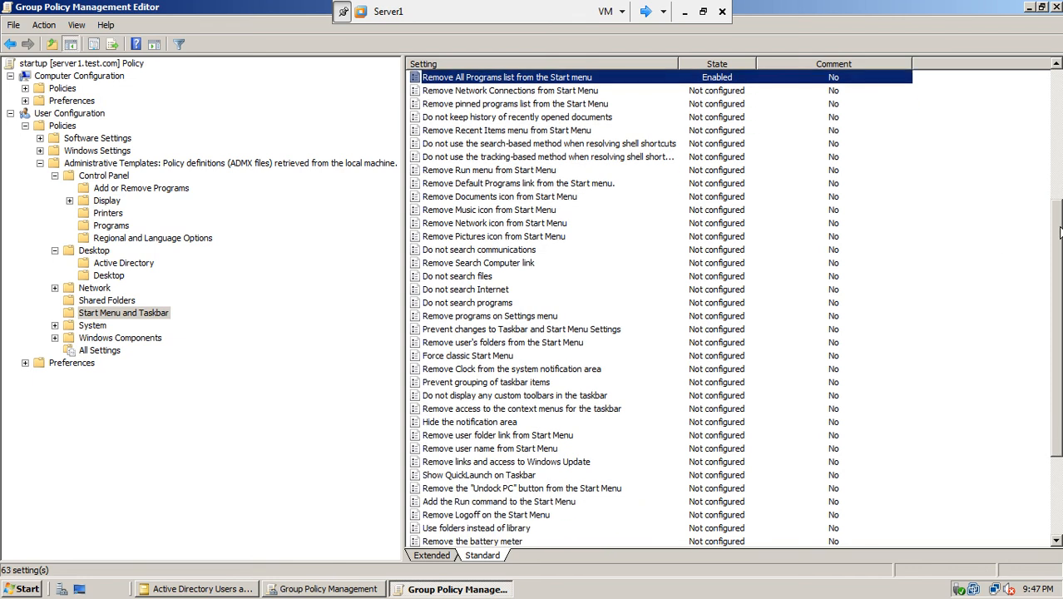
# - Enable the Force classic Start Menu and Remove the networking icon policies
pyautogui.doubleClick(467, 358)
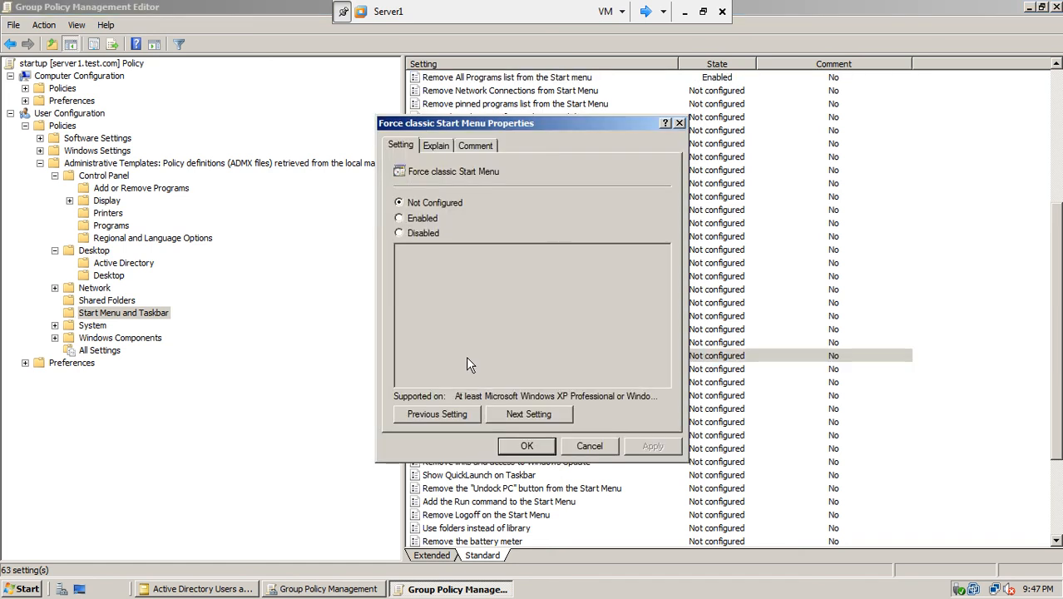
pyautogui.click(410, 220)
pyautogui.click(644, 449)
pyautogui.click(545, 451)
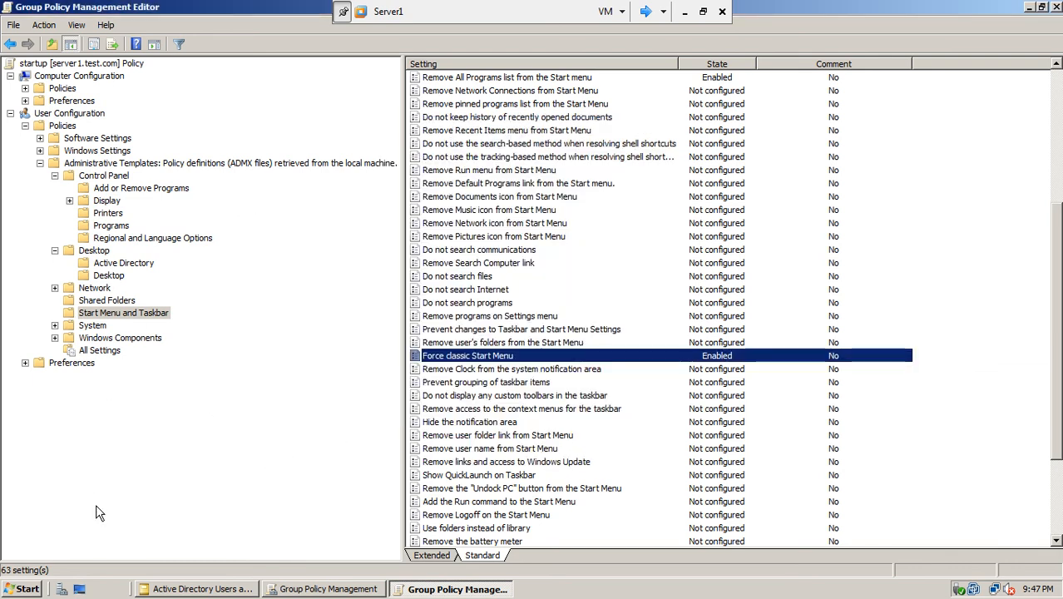
pyautogui.click(25, 590)
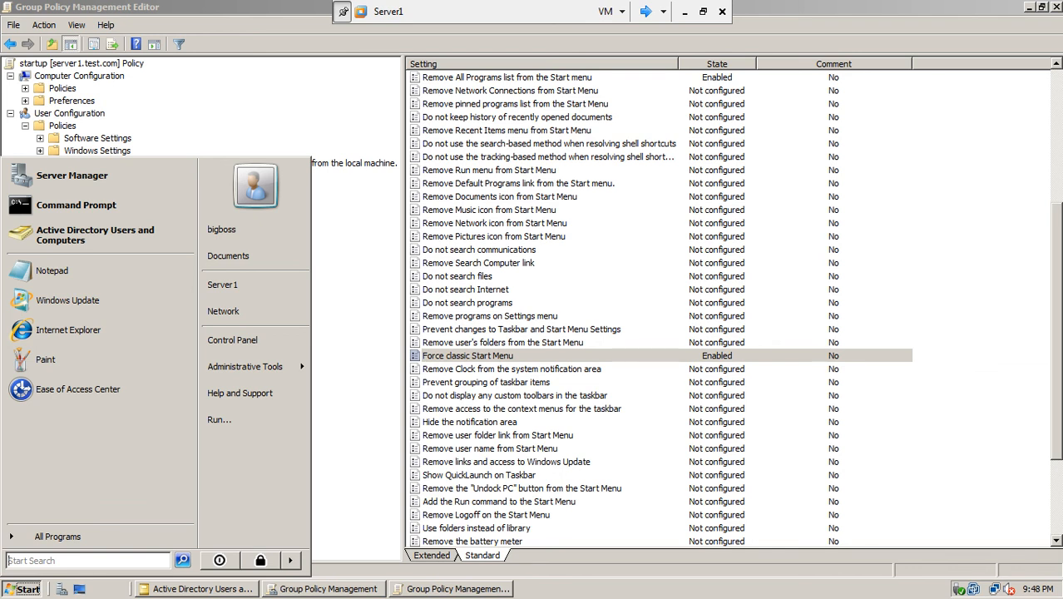
pyautogui.moveTo(1056, 332); pyautogui.dragTo(1055, 383)
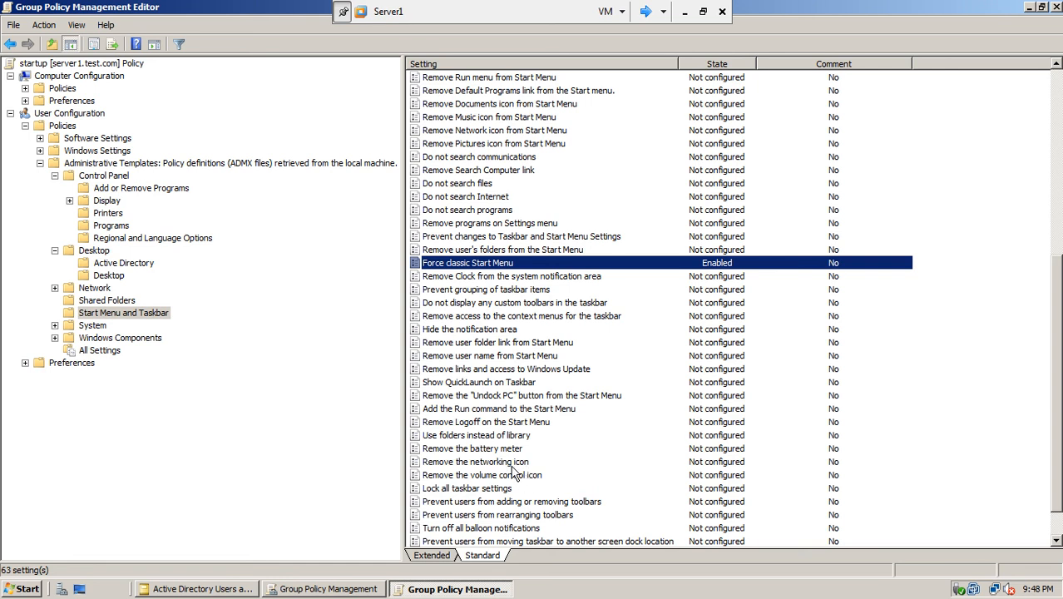
pyautogui.doubleClick(511, 462)
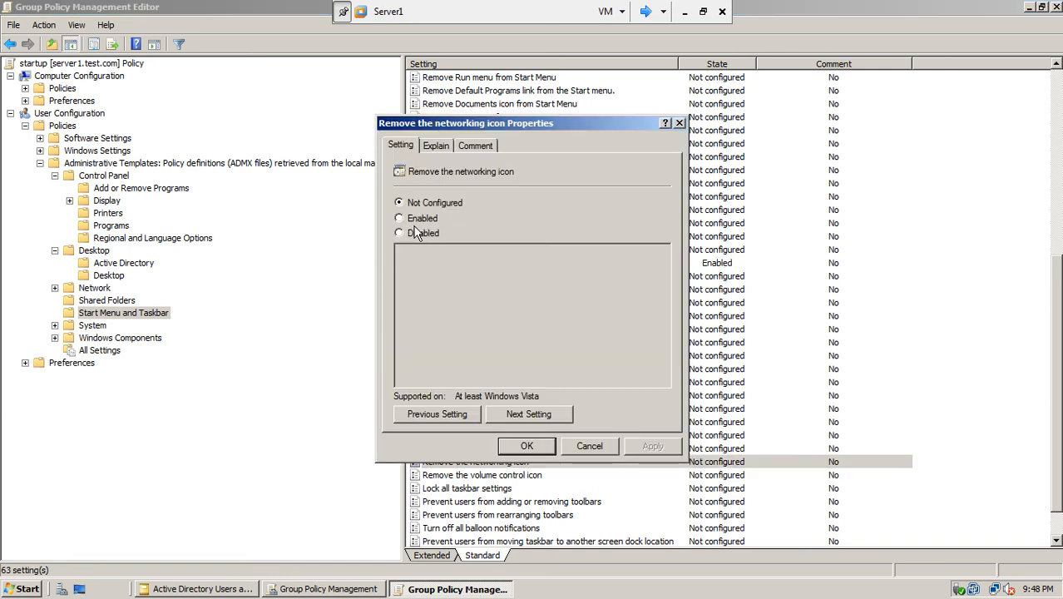
pyautogui.click(424, 220)
pyautogui.click(644, 447)
pyautogui.click(526, 447)
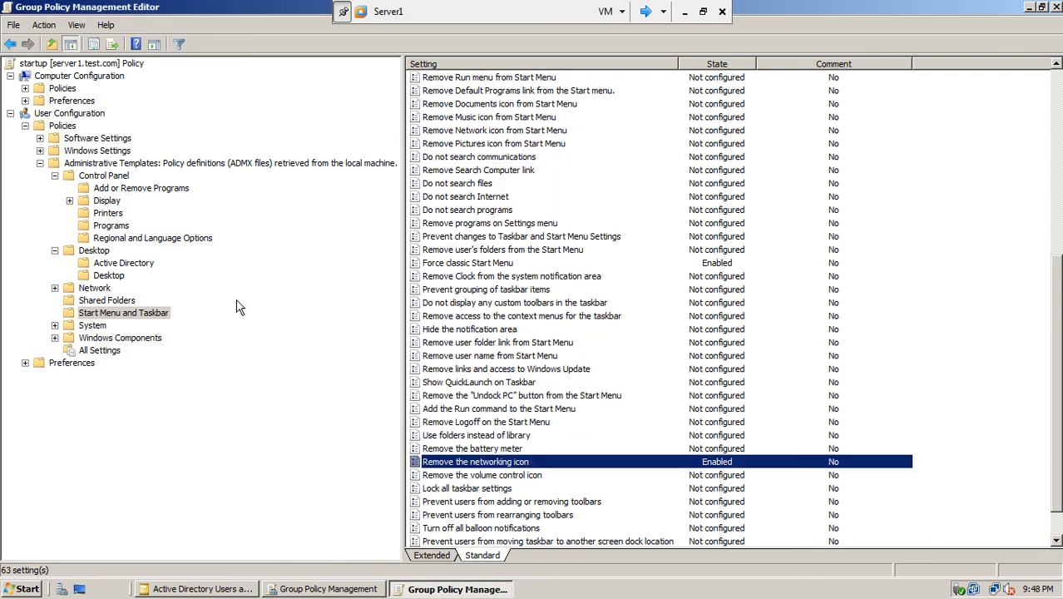
pyautogui.click(107, 277)
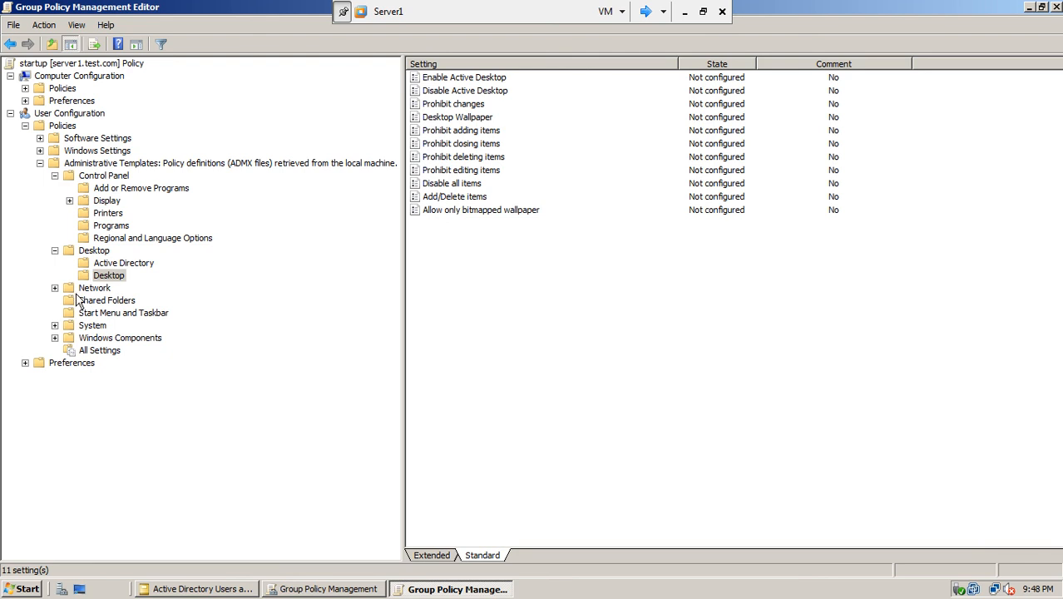
# - Browse the System subfolders, including Ctrl+Alt+Del Options and Folder Redirection, down to Removable Storage Access
pyautogui.click(106, 301)
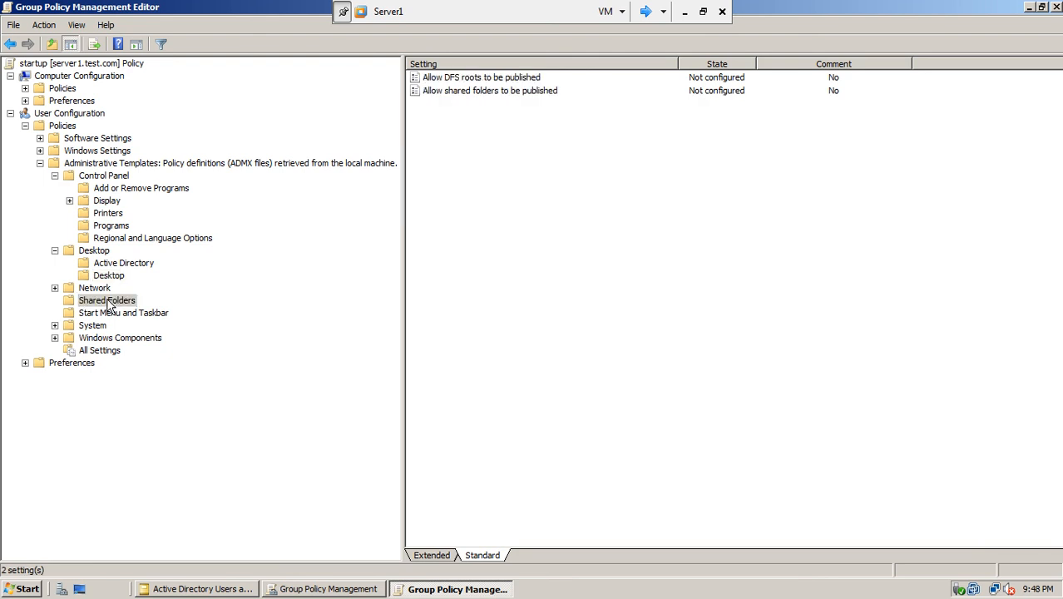
pyautogui.click(113, 313)
pyautogui.click(93, 326)
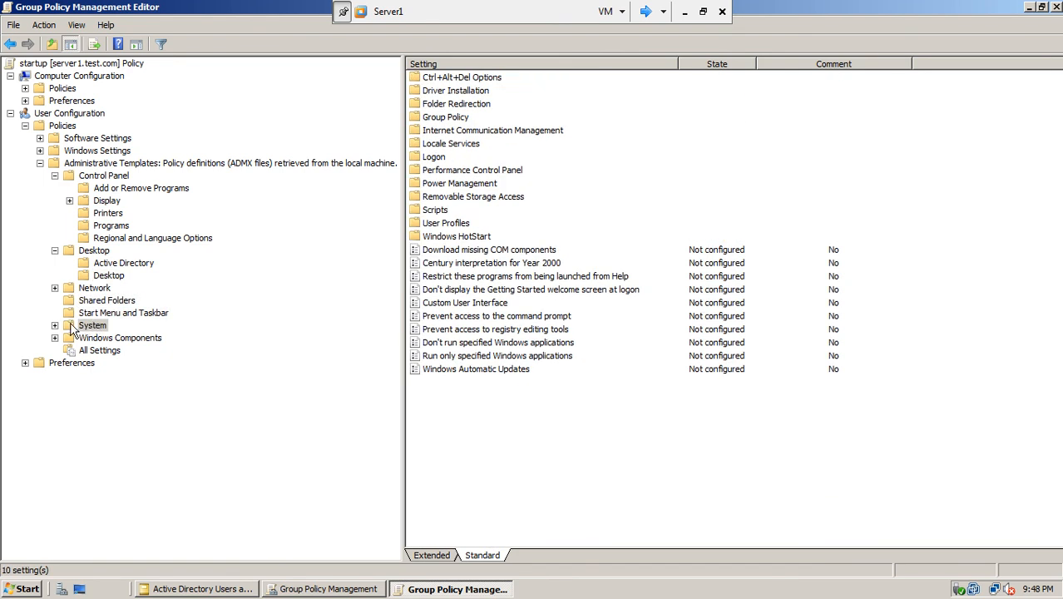
pyautogui.click(55, 326)
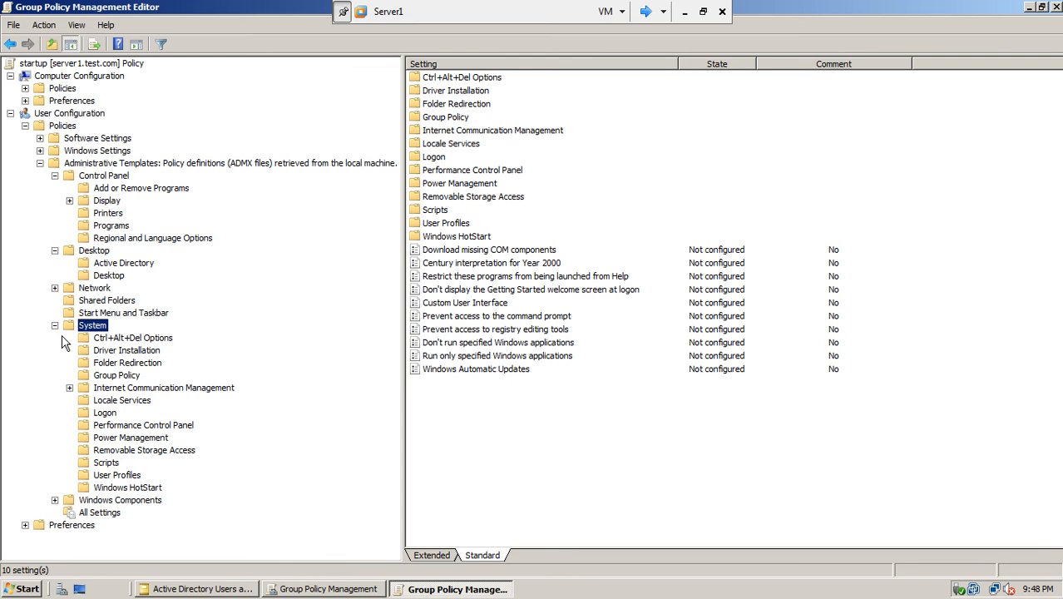
pyautogui.click(140, 339)
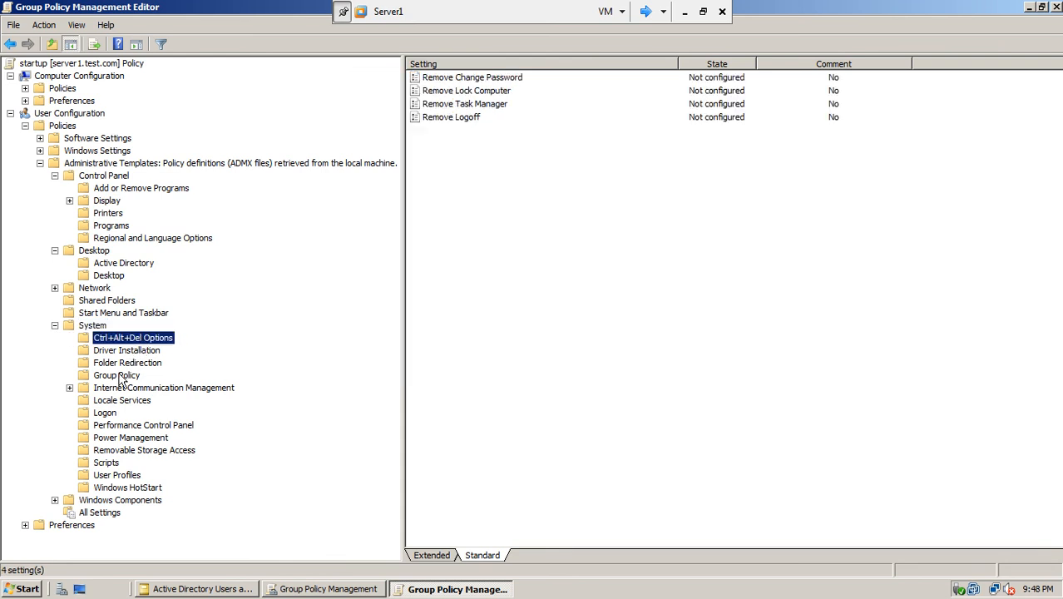
pyautogui.click(133, 365)
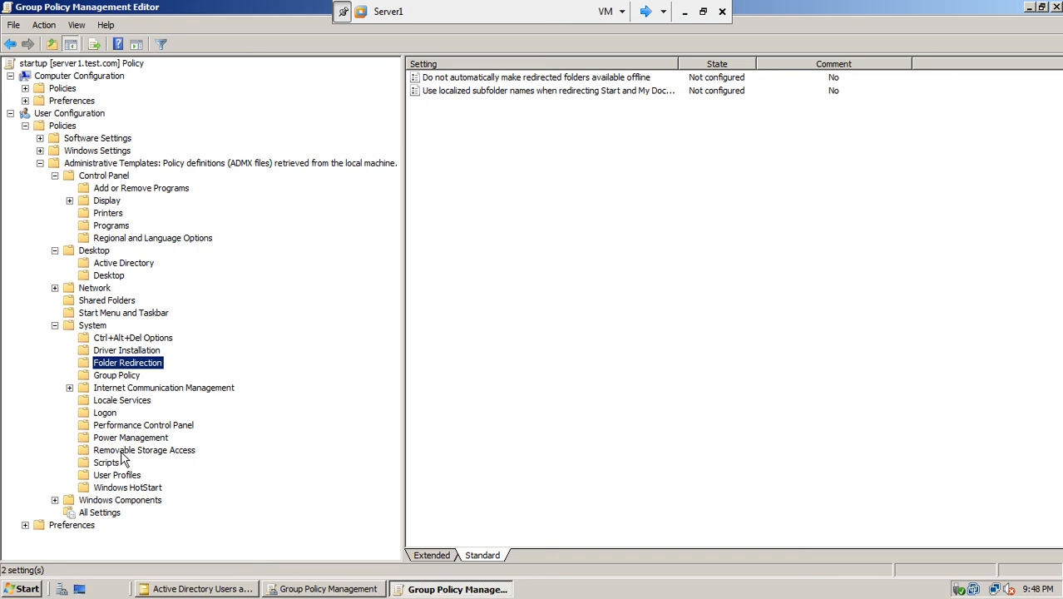
pyautogui.click(122, 451)
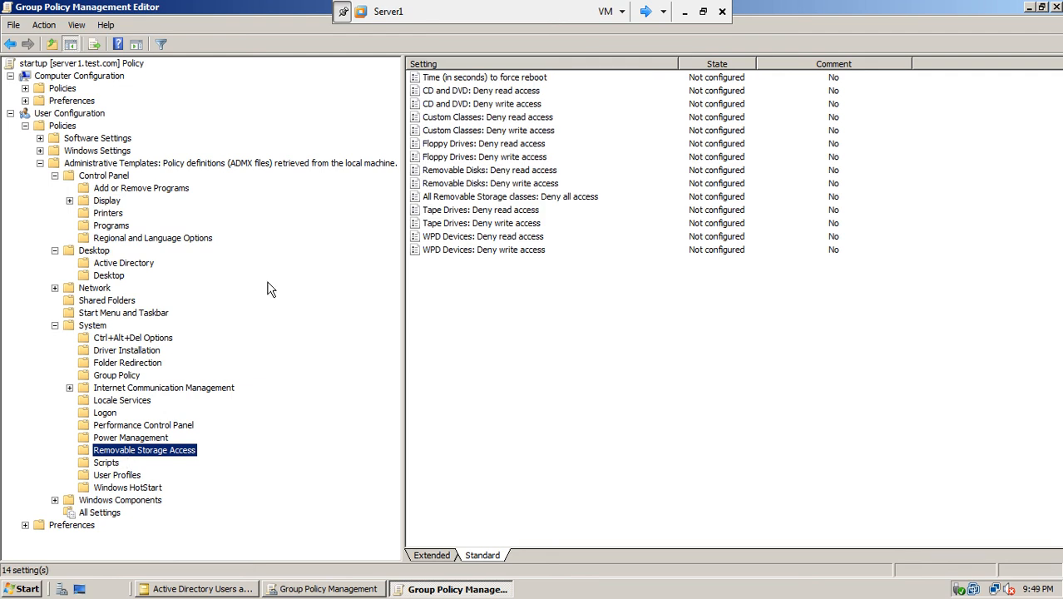
# - Enable 'All Removable Storage classes: Deny all access' and list All Settings (1332 policies)
pyautogui.doubleClick(515, 198)
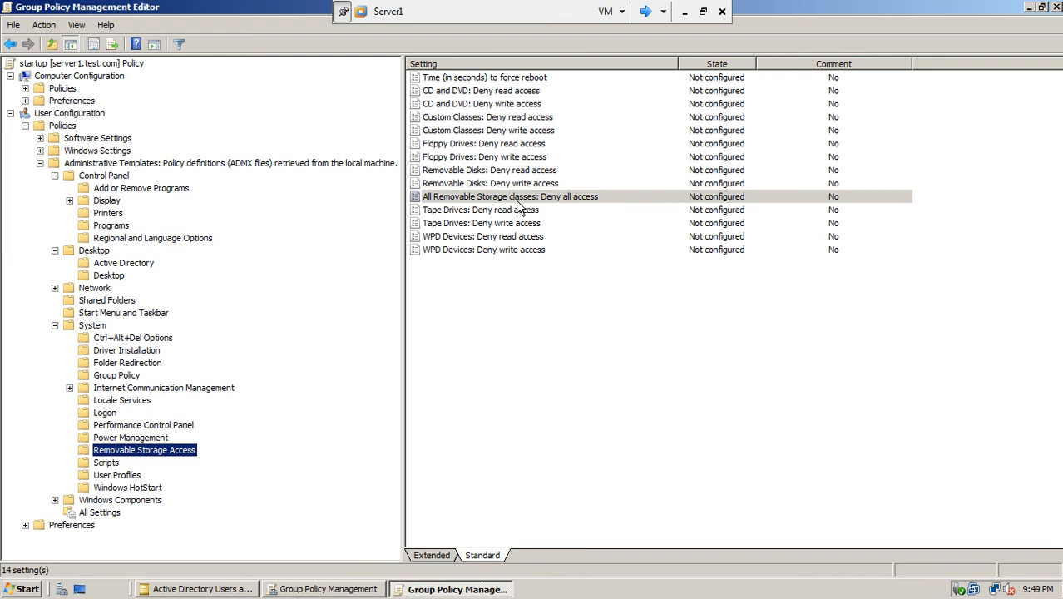
pyautogui.click(431, 218)
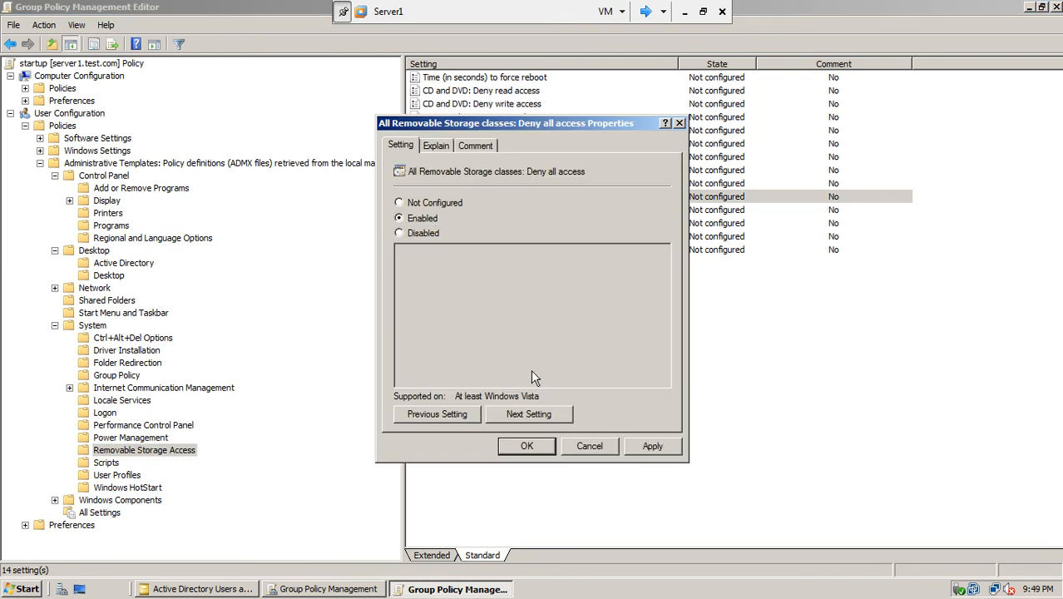
pyautogui.click(654, 448)
pyautogui.click(528, 447)
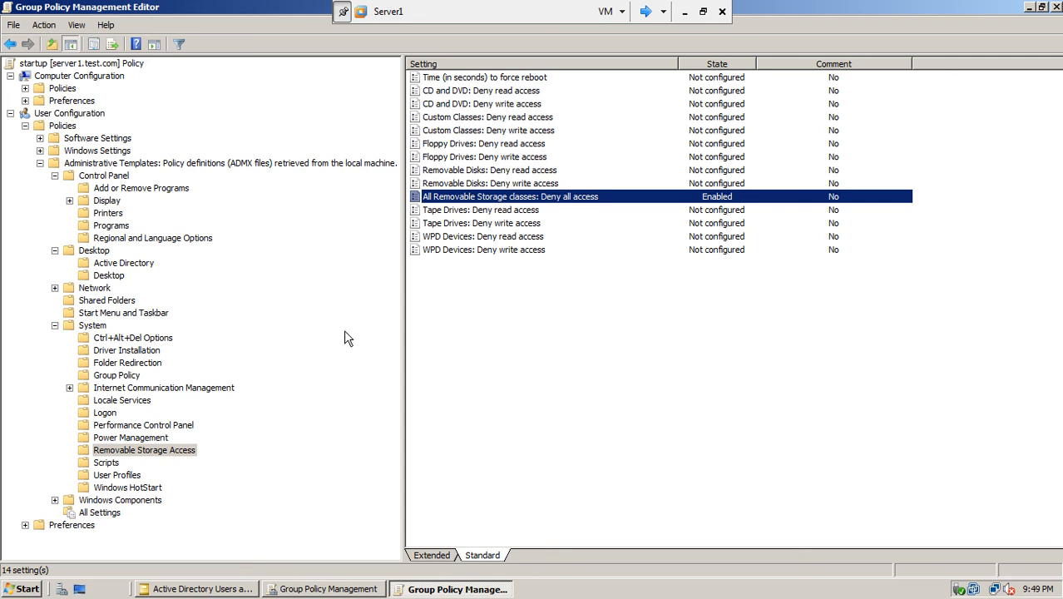
pyautogui.click(99, 512)
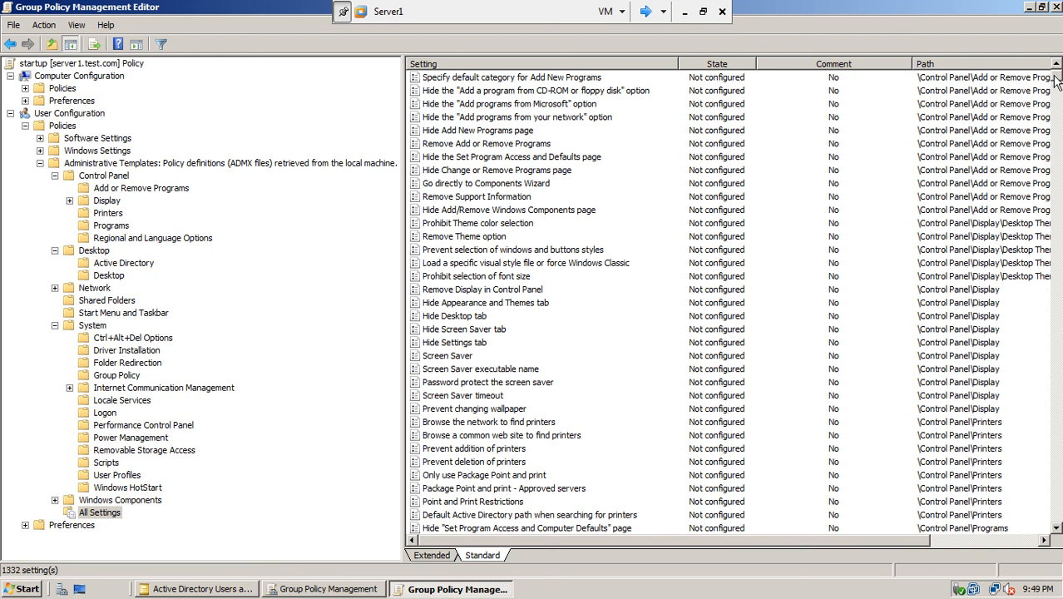
pyautogui.moveTo(1057, 77); pyautogui.dragTo(1057, 231)
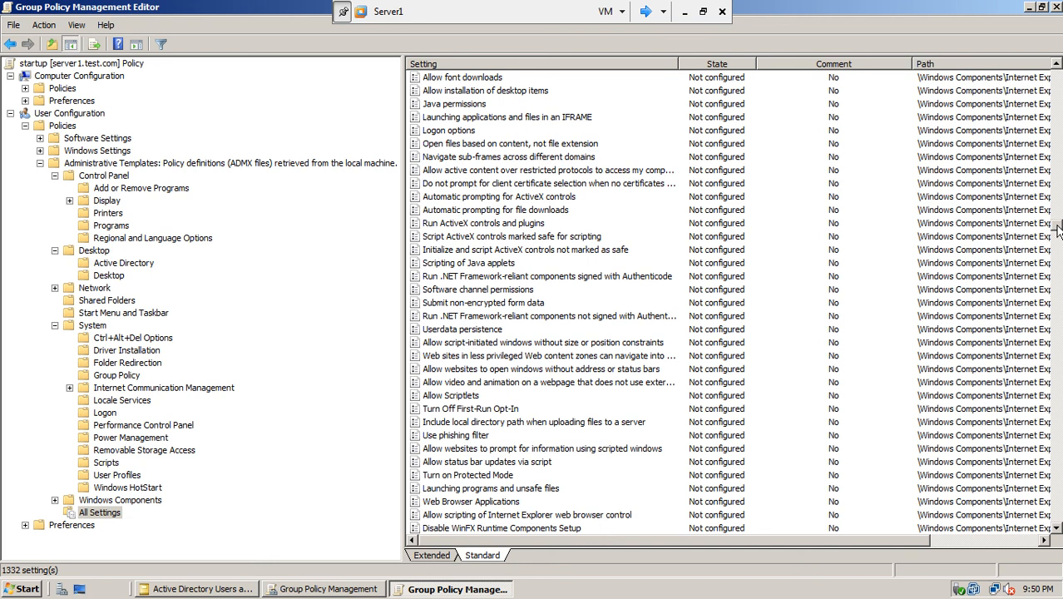
pyautogui.moveTo(1058, 231); pyautogui.dragTo(1058, 263)
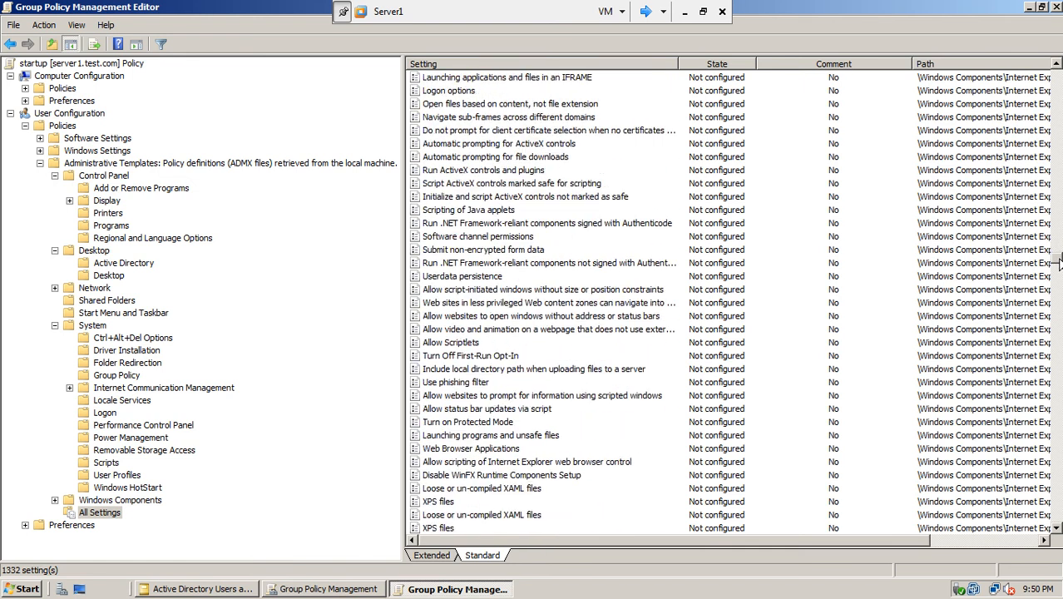
pyautogui.moveTo(678, 62); pyautogui.dragTo(755, 62)
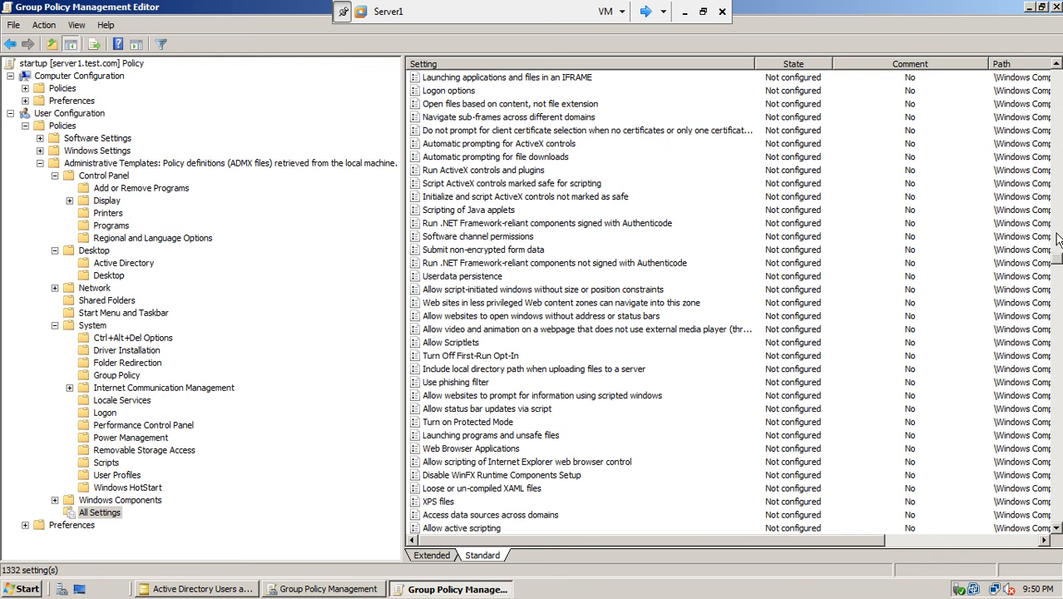
pyautogui.moveTo(1056, 258); pyautogui.dragTo(1040, 119)
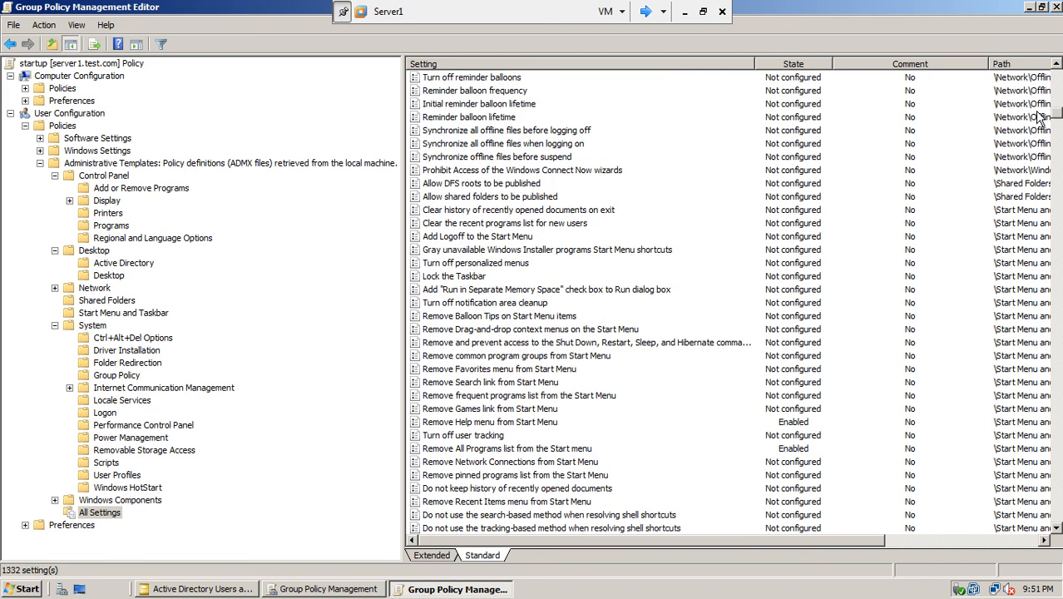
pyautogui.scroll(7, 1037, 117)
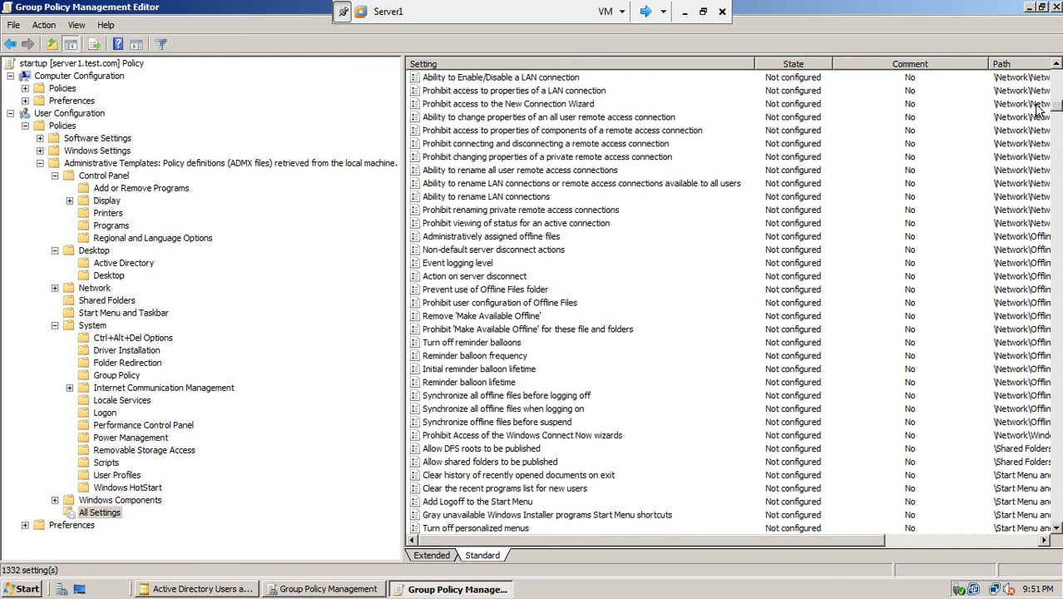
pyautogui.scroll(8, 1037, 108)
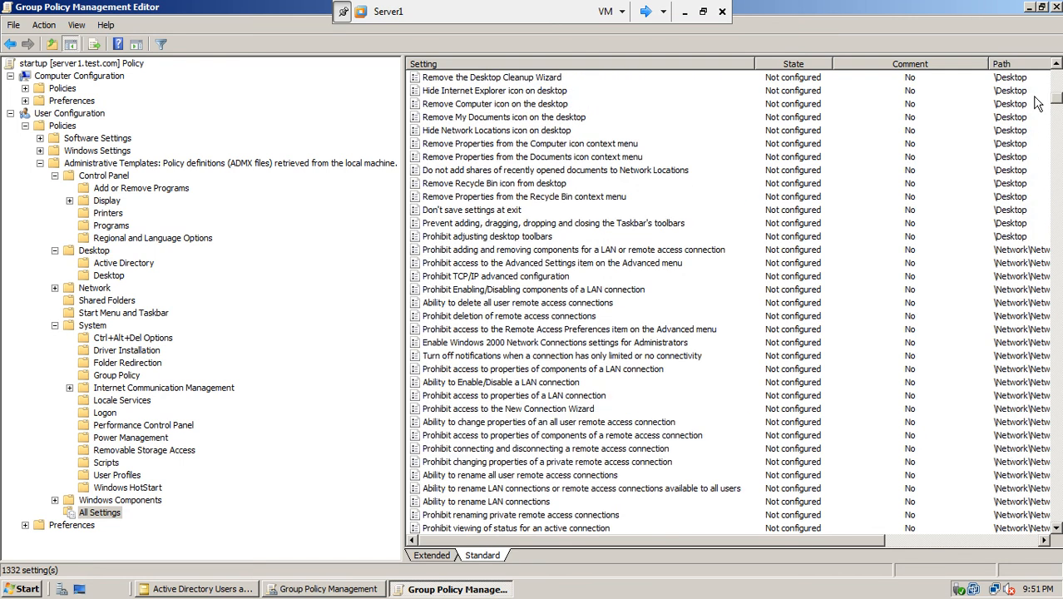
pyautogui.scroll(4, 1038, 102)
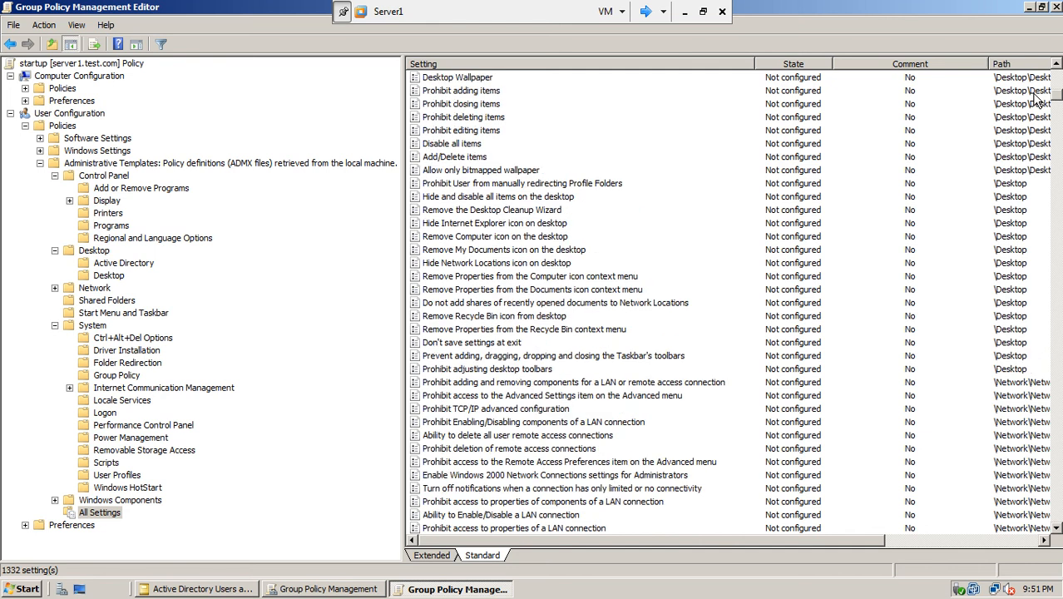
pyautogui.scroll(11, 1038, 98)
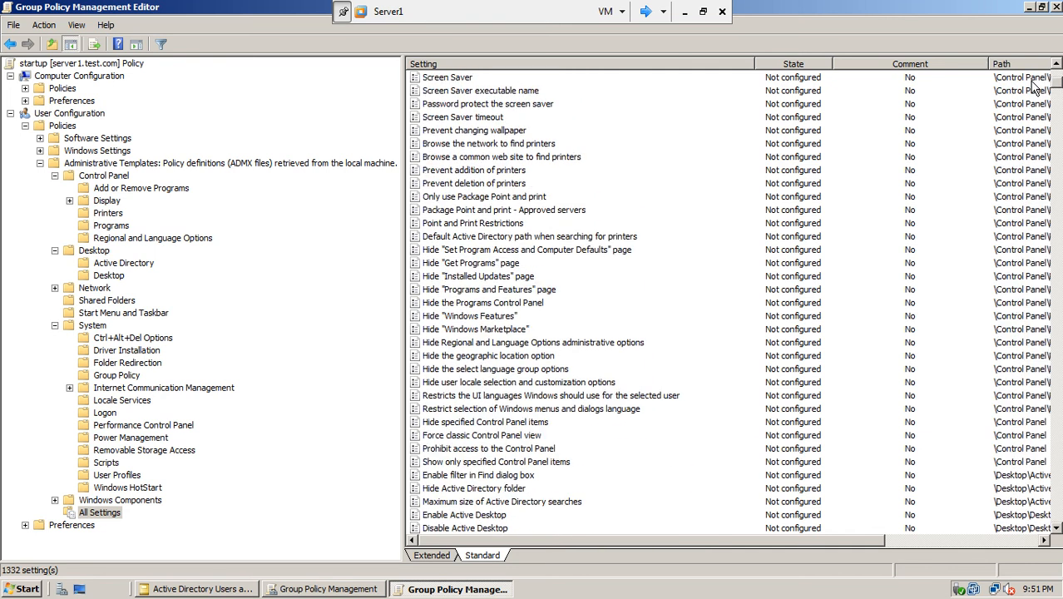
pyautogui.scroll(7, 1036, 86)
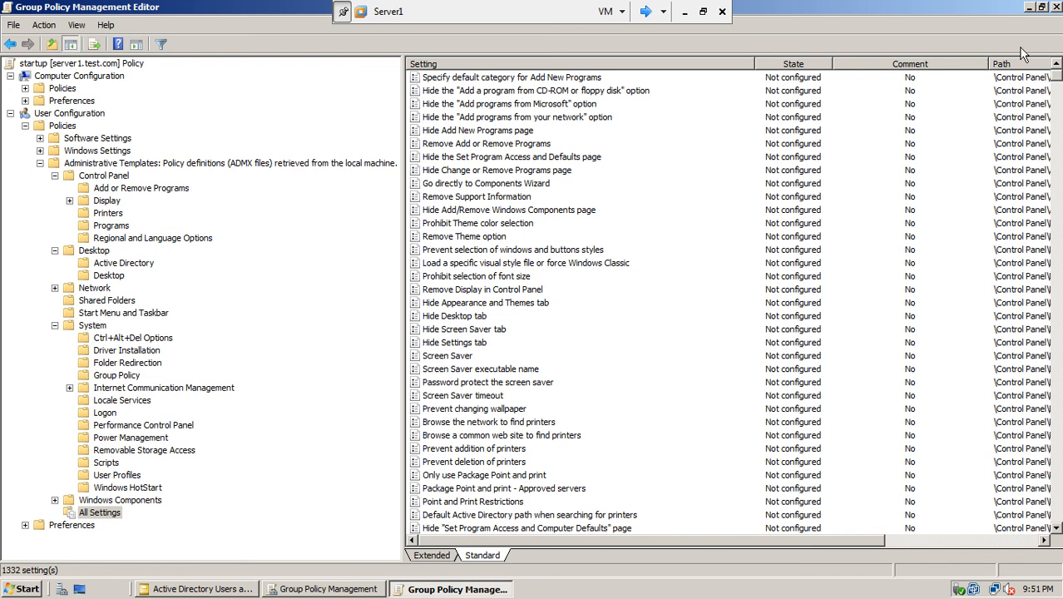
pyautogui.scroll(-20, 1052, 74)
pyautogui.scroll(-20, 732, 299)
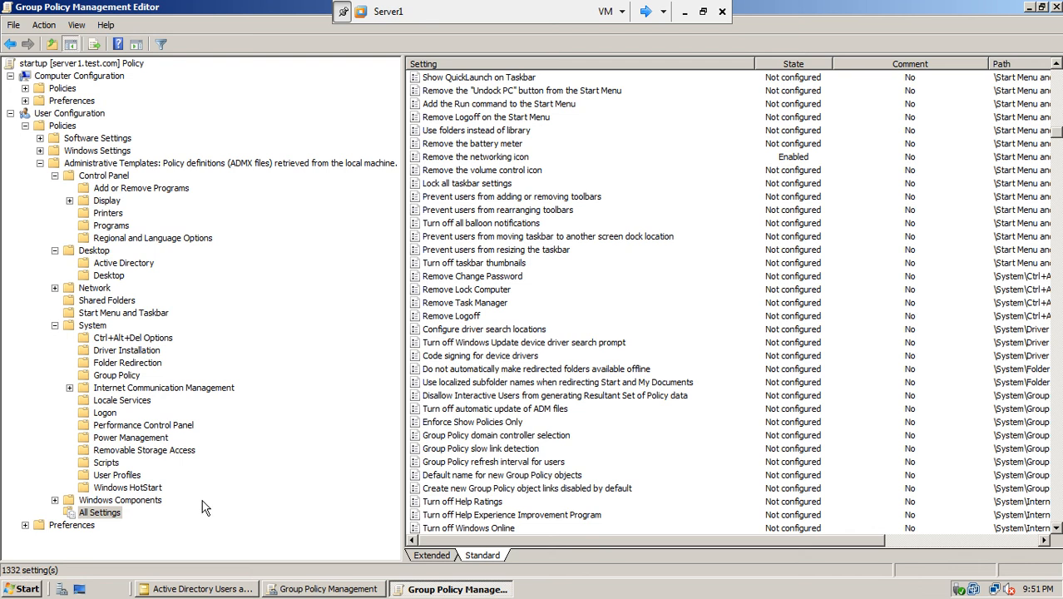
pyautogui.click(436, 424)
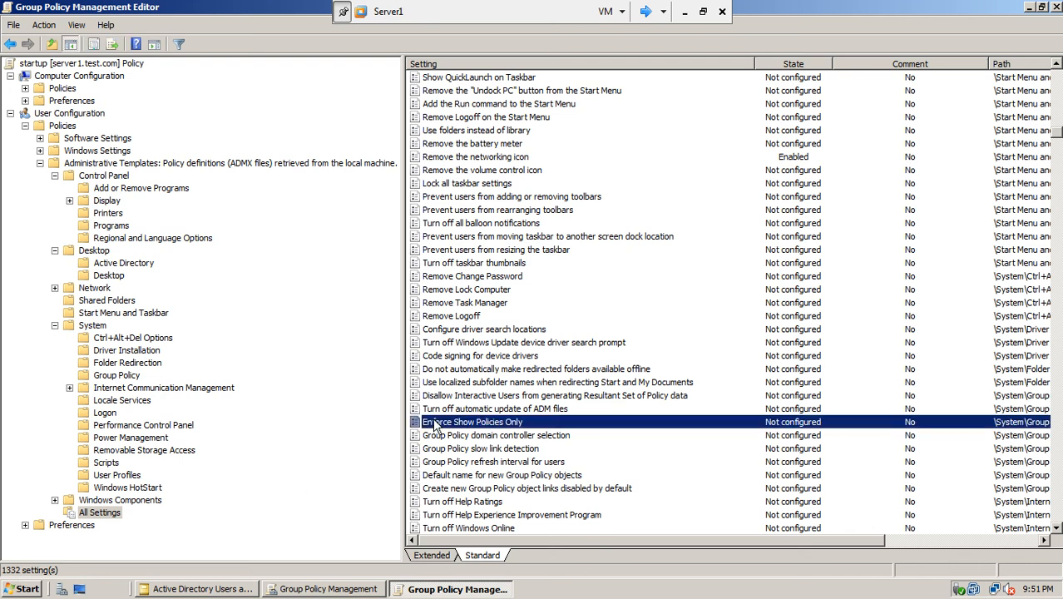
pyautogui.press('p')
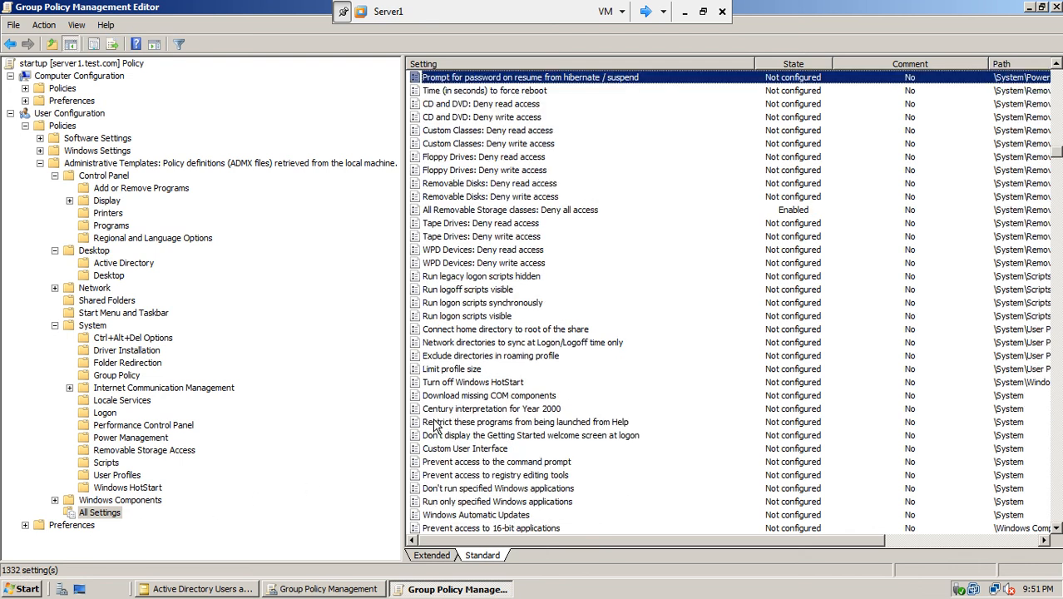
pyautogui.press('p')
pyautogui.press('p')
pyautogui.press('p')
pyautogui.press('p')
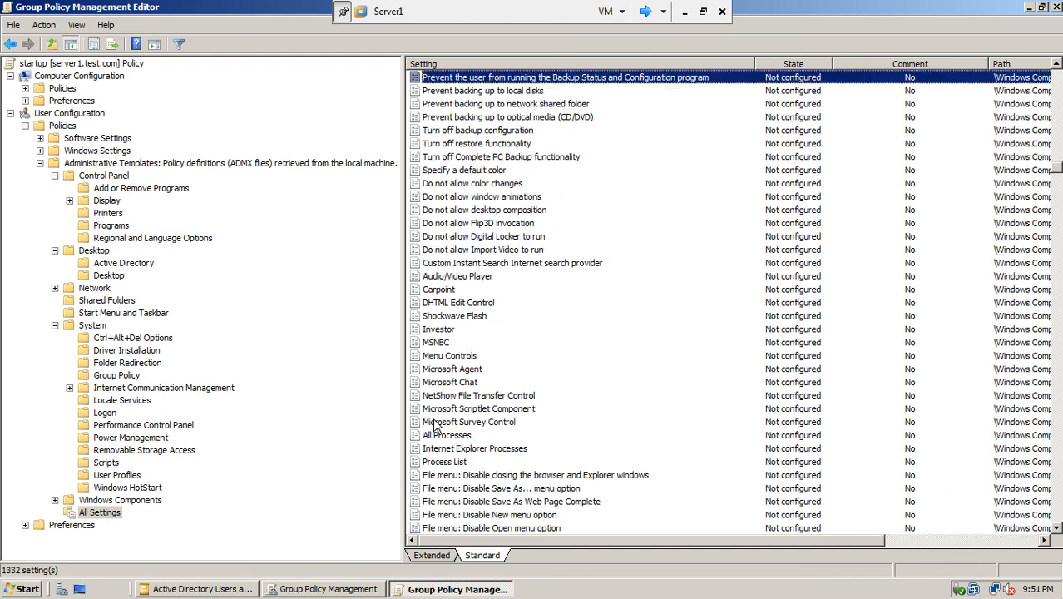
pyautogui.press('p')
pyautogui.press('p')
pyautogui.press('p')
pyautogui.press('p')
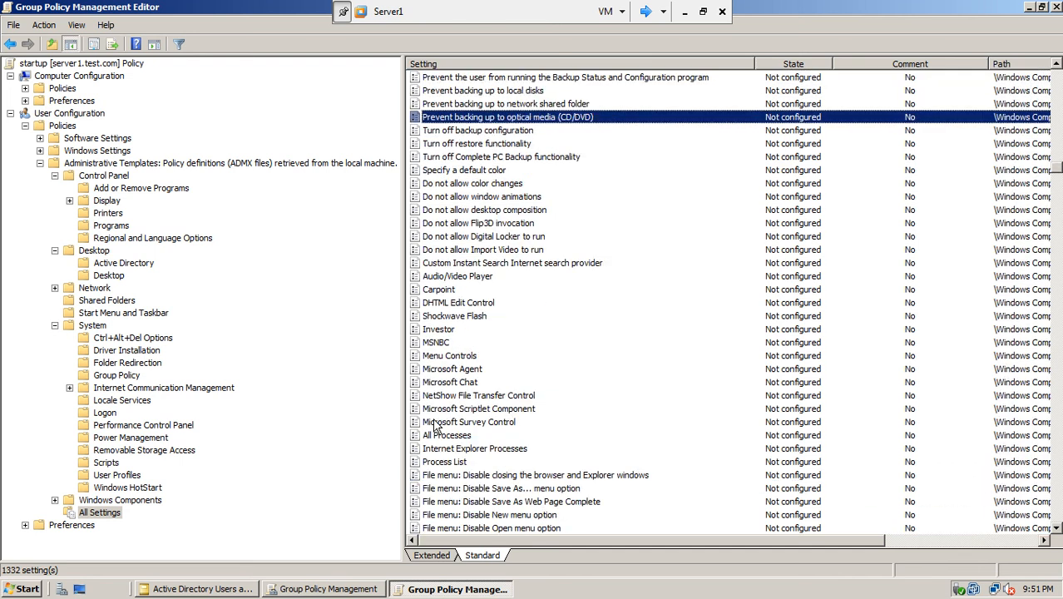
pyautogui.press('p')
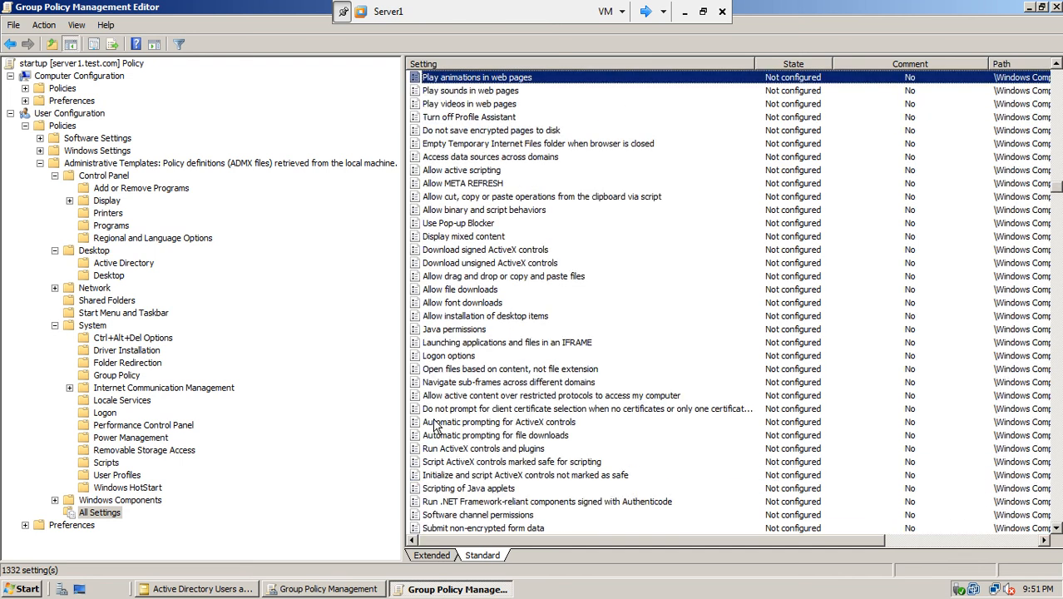
pyautogui.press('p')
pyautogui.press('p')
pyautogui.press('p')
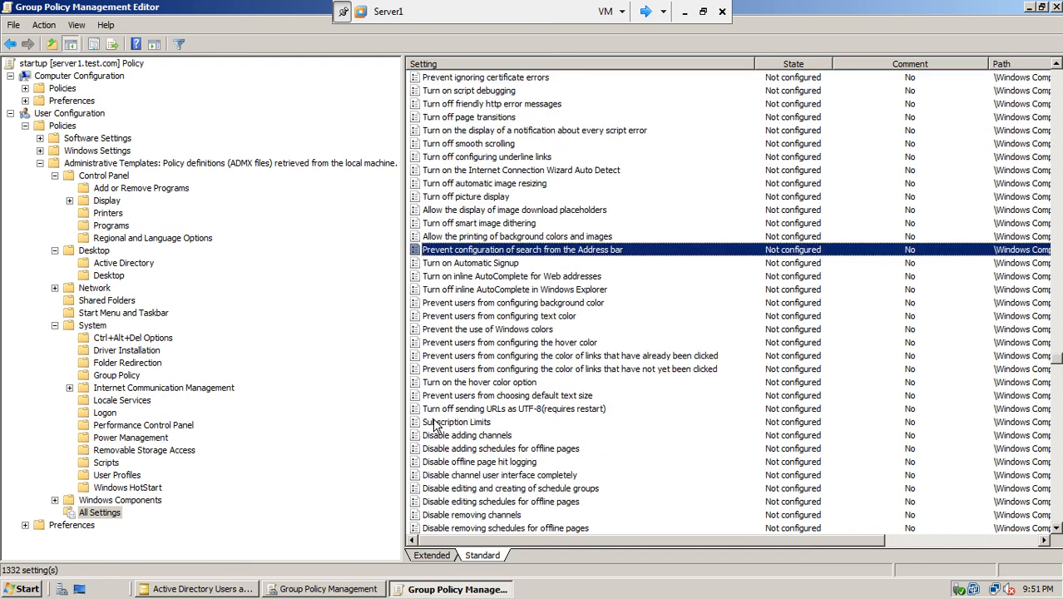
pyautogui.press('p')
pyautogui.press('p')
pyautogui.press('p')
pyautogui.press('p')
pyautogui.press('p')
pyautogui.press('p')
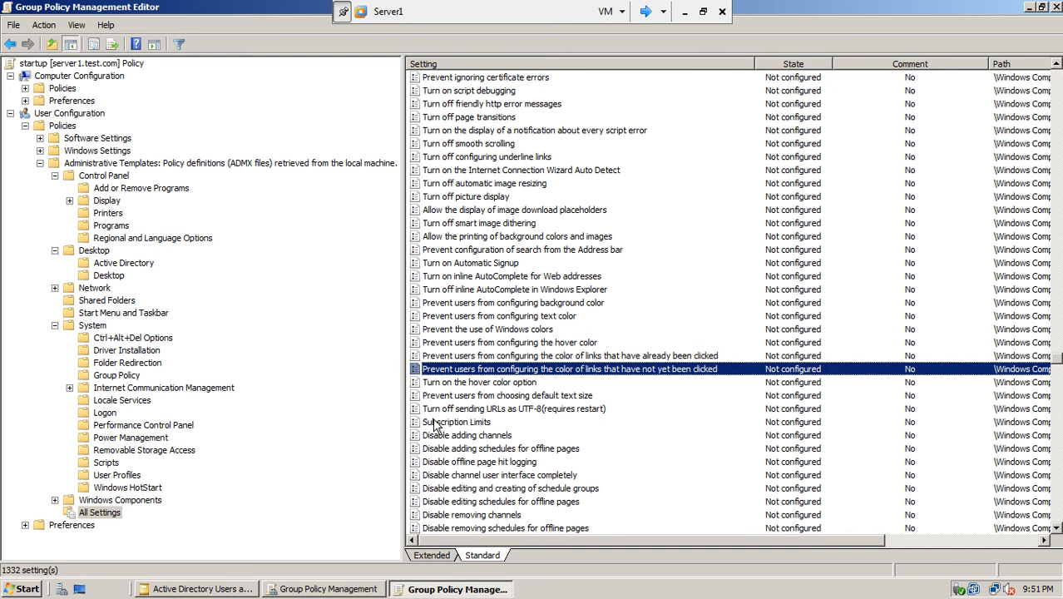
pyautogui.press('p')
pyautogui.press('p')
pyautogui.press('p')
pyautogui.press('p')
pyautogui.press('p')
pyautogui.press('p')
pyautogui.press('p')
pyautogui.press('p')
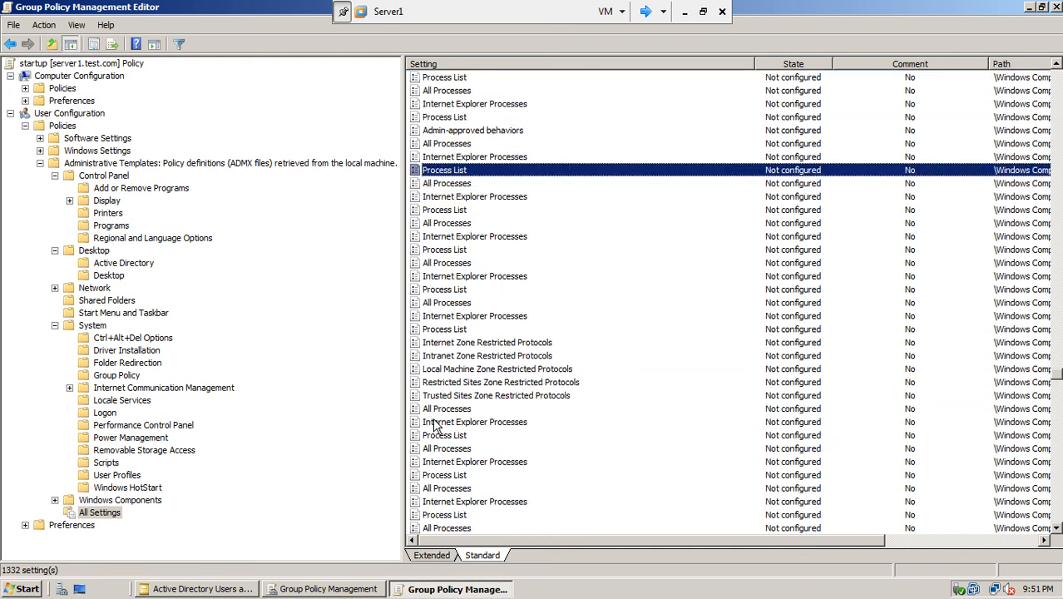
pyautogui.press('p')
pyautogui.press('p')
pyautogui.press('p')
pyautogui.press('p')
pyautogui.press('p')
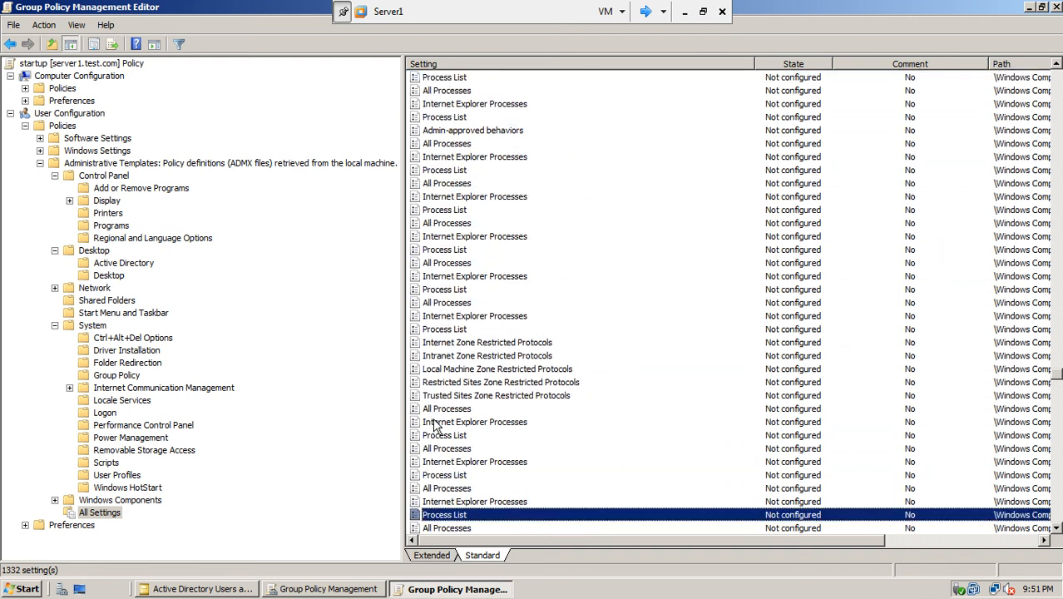
pyautogui.press('p')
pyautogui.press('p')
pyautogui.press('p')
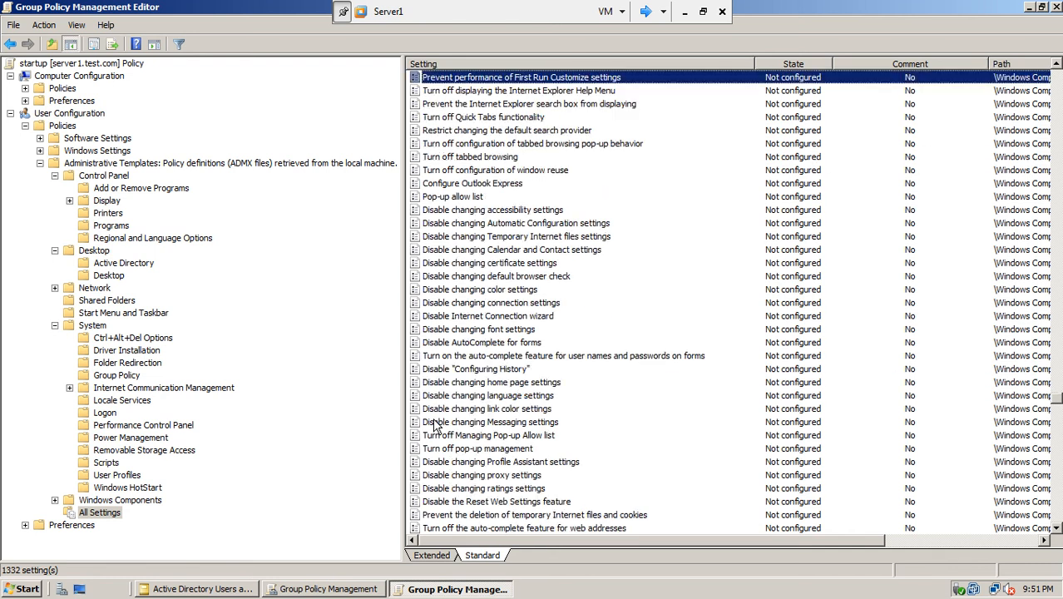
pyautogui.press('p')
pyautogui.press('p')
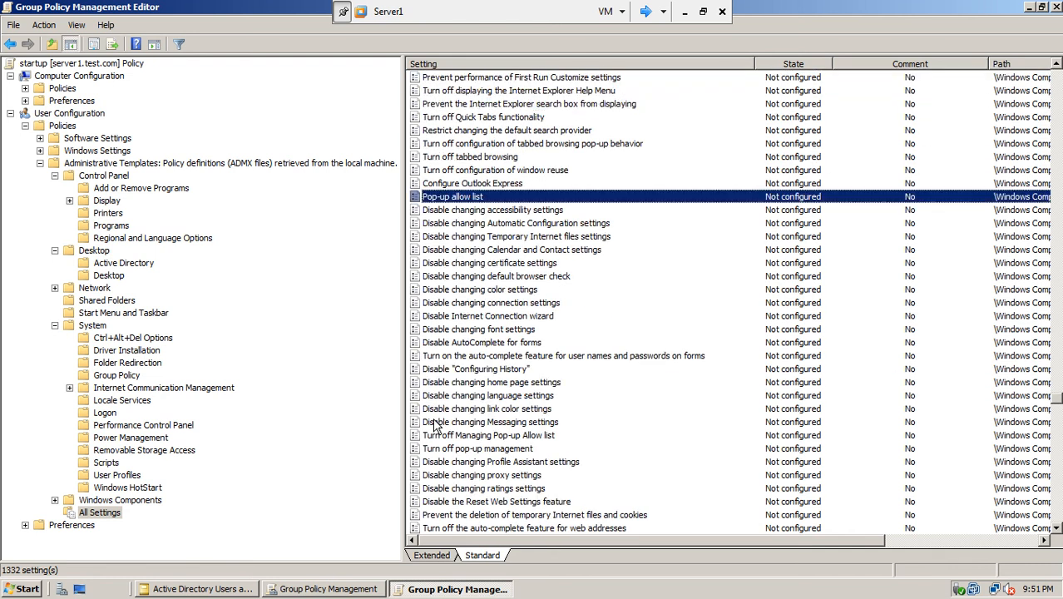
pyautogui.press('p')
pyautogui.press('p')
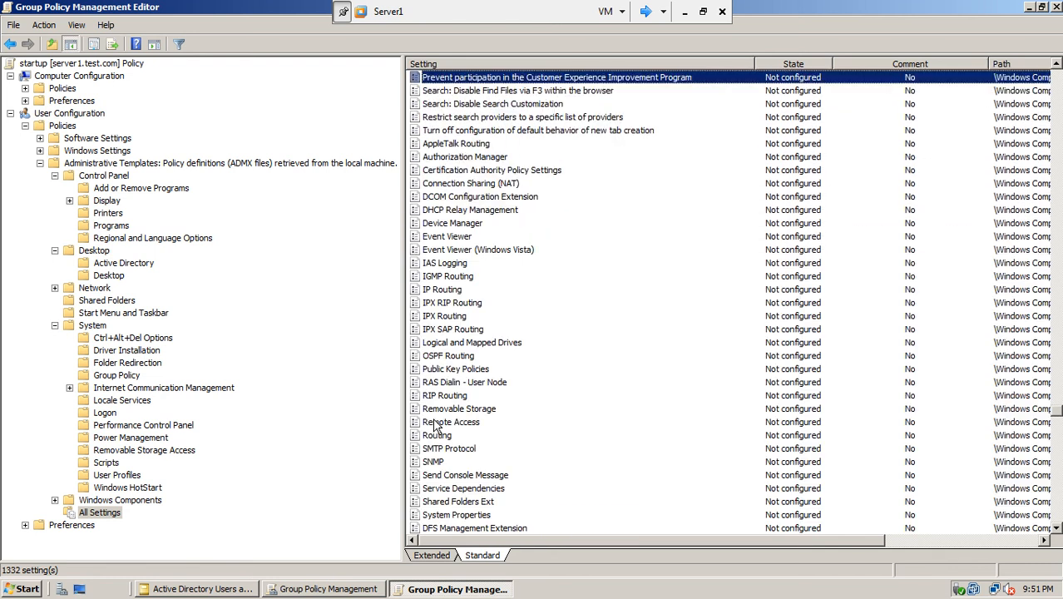
pyautogui.press('p')
pyautogui.press('p')
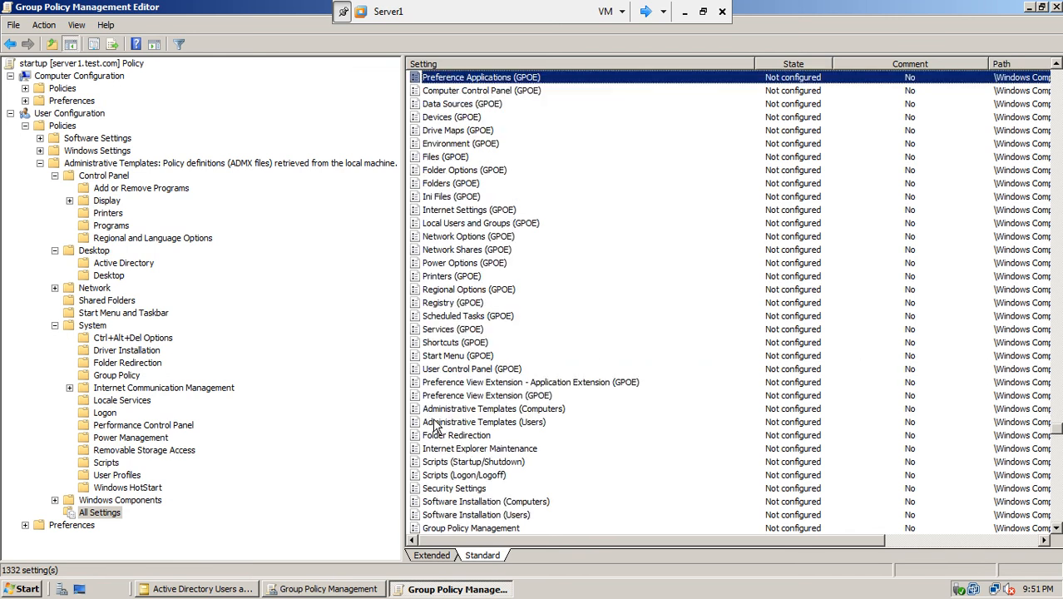
pyautogui.press('p')
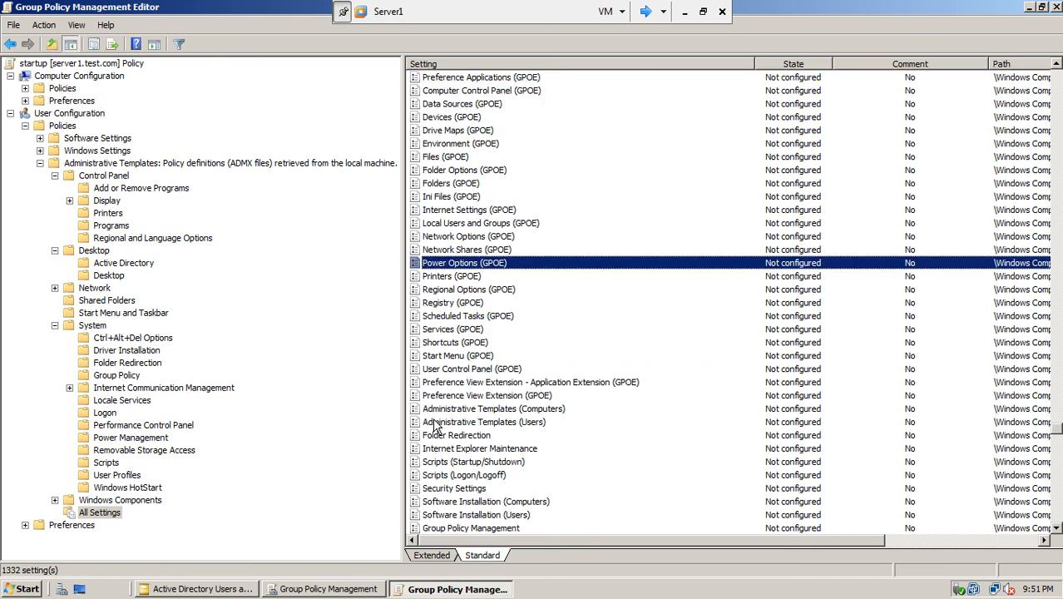
pyautogui.press('p')
pyautogui.press('p')
pyautogui.press('p')
pyautogui.press('p')
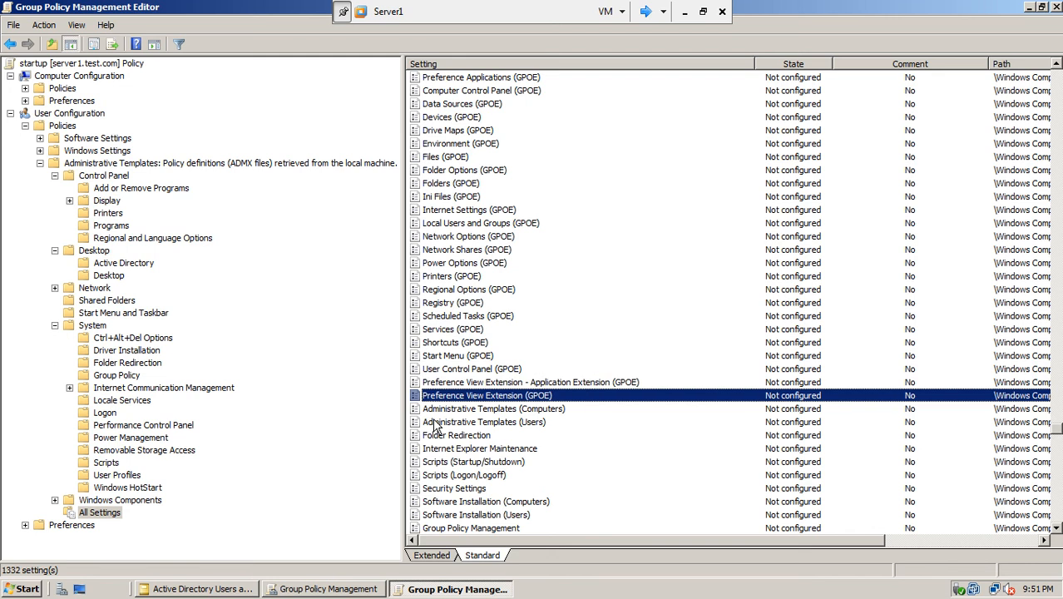
pyautogui.press('p')
pyautogui.press('p')
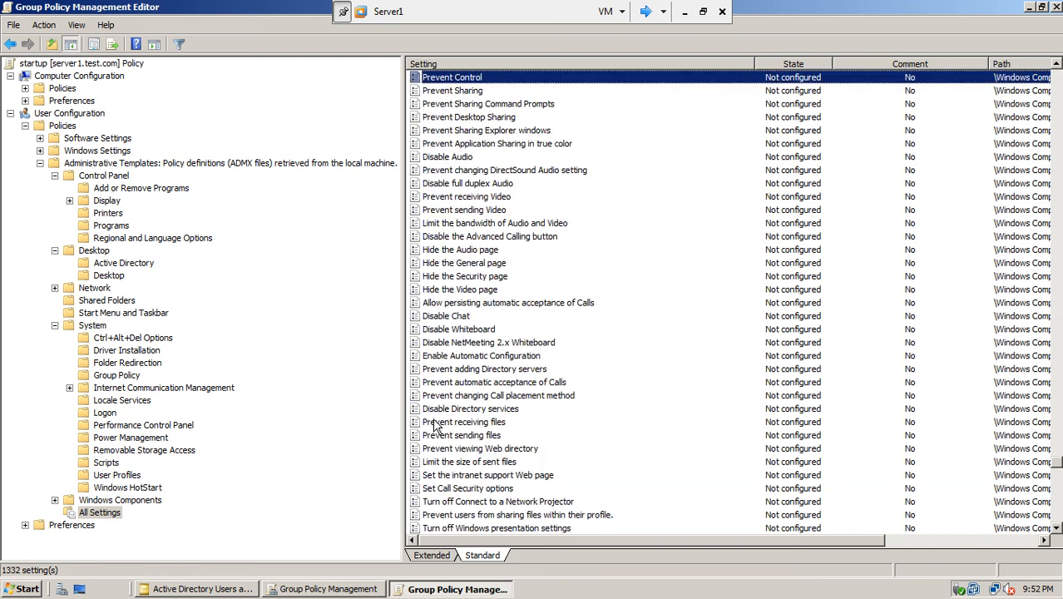
pyautogui.press('p')
pyautogui.press('p')
pyautogui.press('p')
pyautogui.press('p')
pyautogui.press('p')
pyautogui.press('p')
pyautogui.press('p')
pyautogui.press('p')
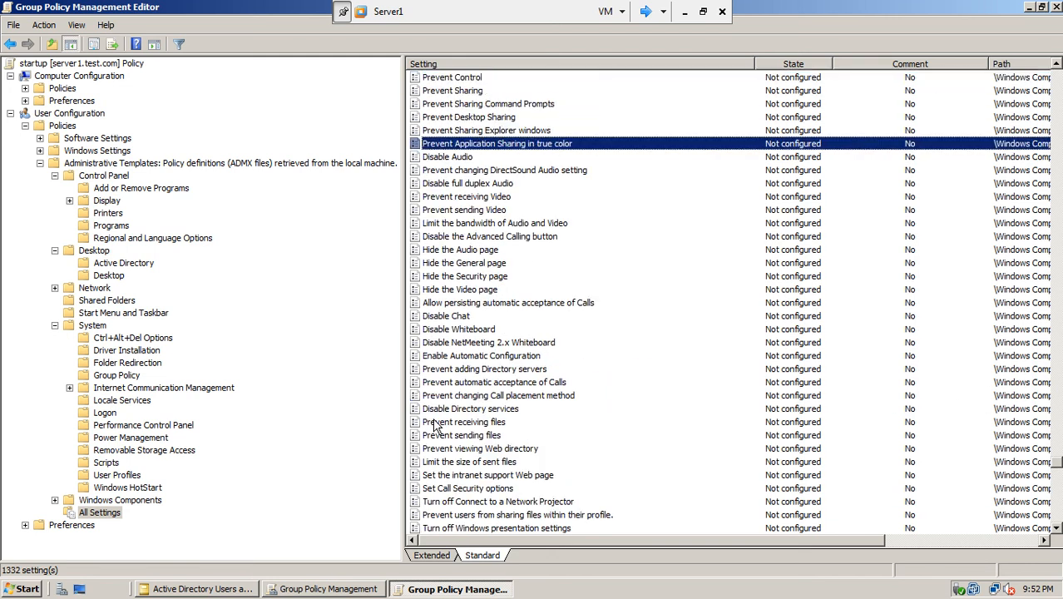
pyautogui.press('p')
pyautogui.press('p')
pyautogui.press('p')
pyautogui.press('p')
pyautogui.press('p')
pyautogui.press('p')
pyautogui.press('p')
pyautogui.press('p')
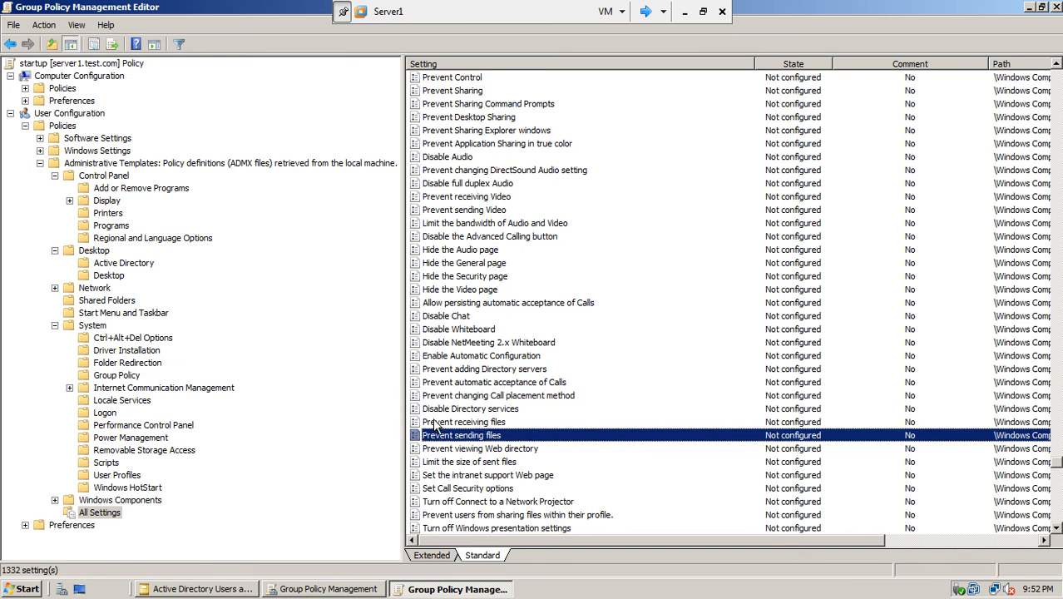
pyautogui.press('p')
pyautogui.press('p')
pyautogui.press('p')
pyautogui.press('p')
pyautogui.press('p')
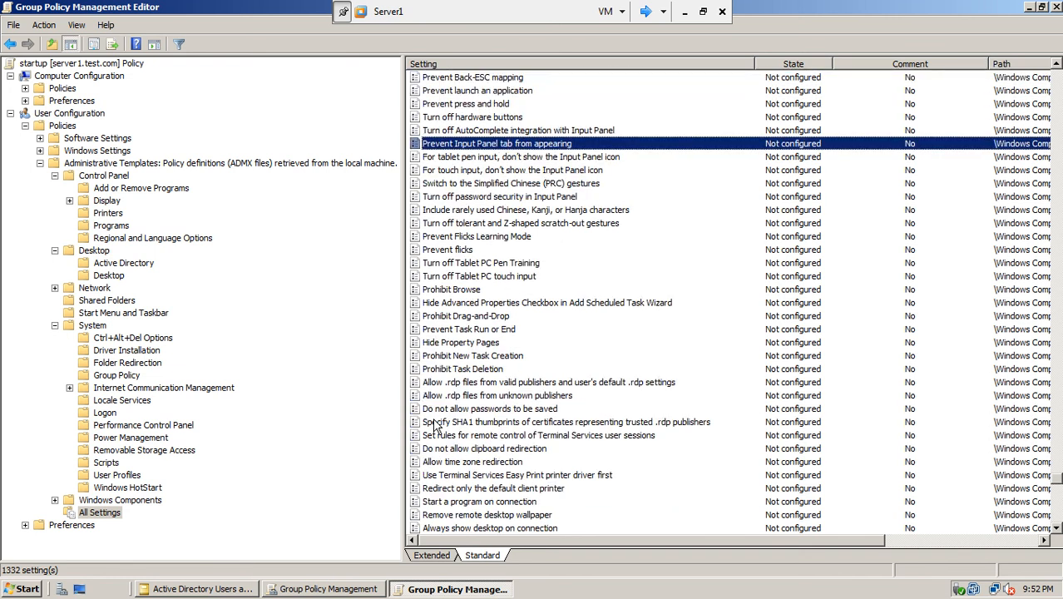
pyautogui.press('p')
pyautogui.press('p')
pyautogui.press('p')
pyautogui.press('p')
pyautogui.press('p')
pyautogui.press('p')
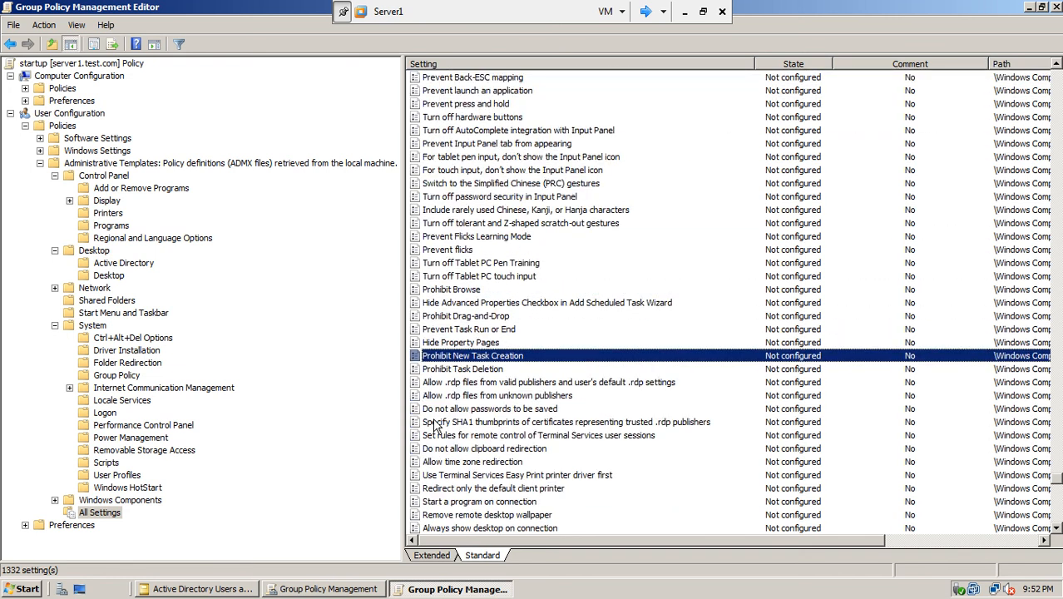
pyautogui.press('p')
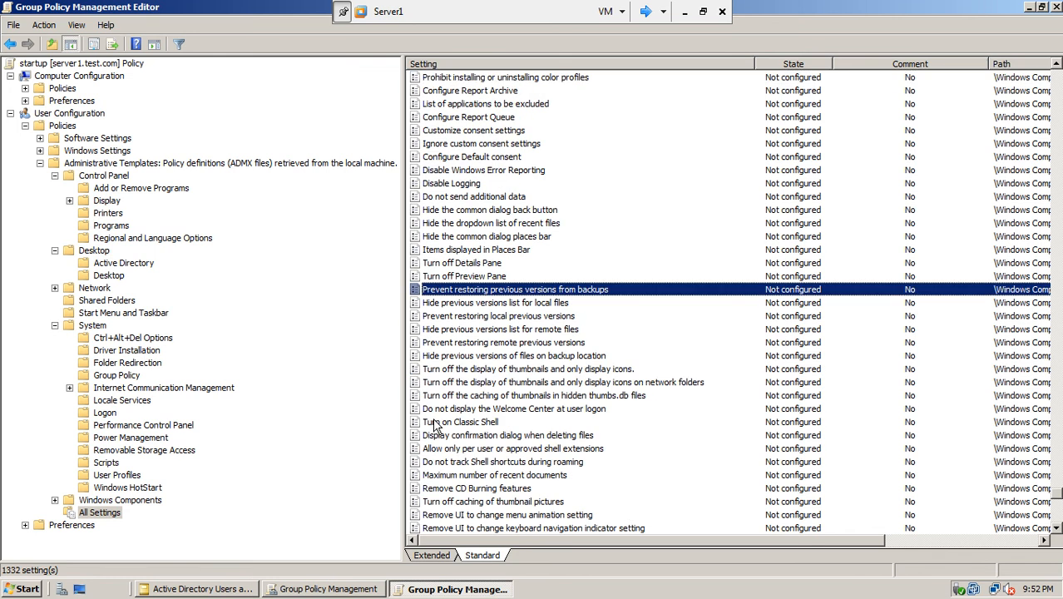
pyautogui.press('p')
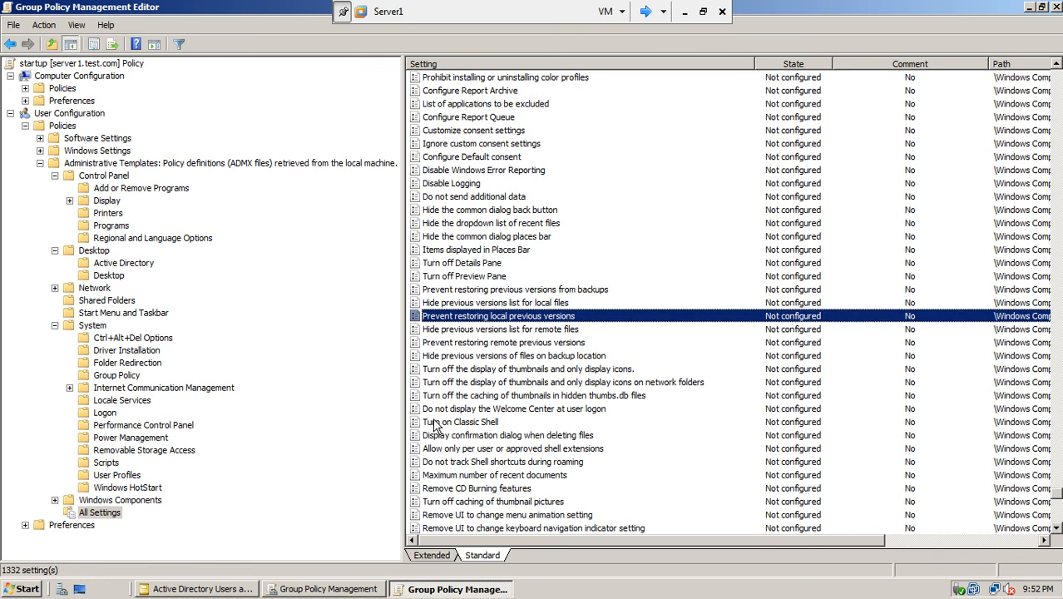
pyautogui.press('p')
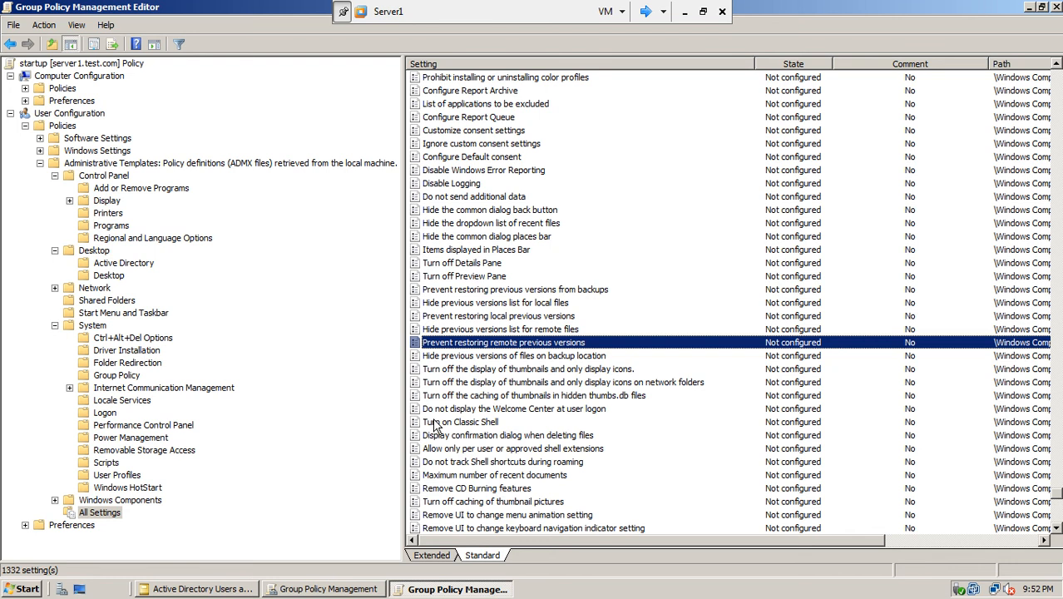
pyautogui.press('p')
pyautogui.press('p')
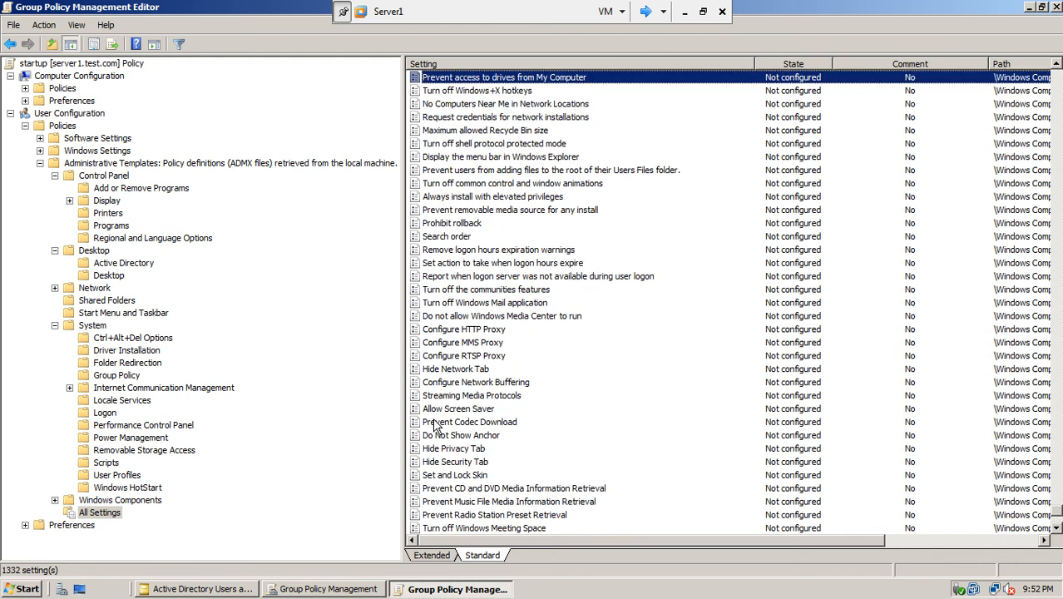
pyautogui.press('p')
pyautogui.press('p')
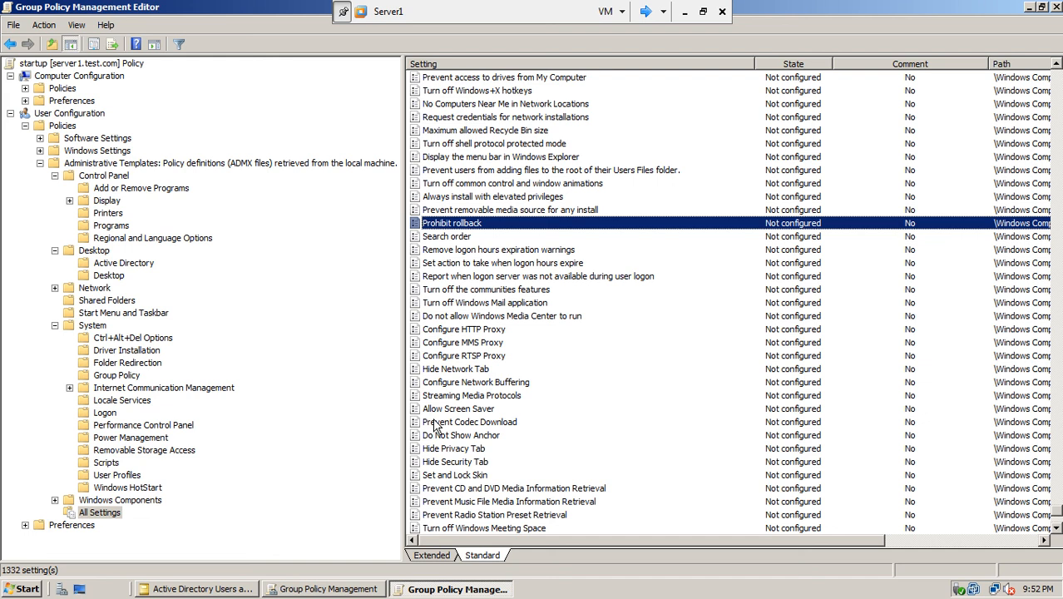
pyautogui.click(551, 213)
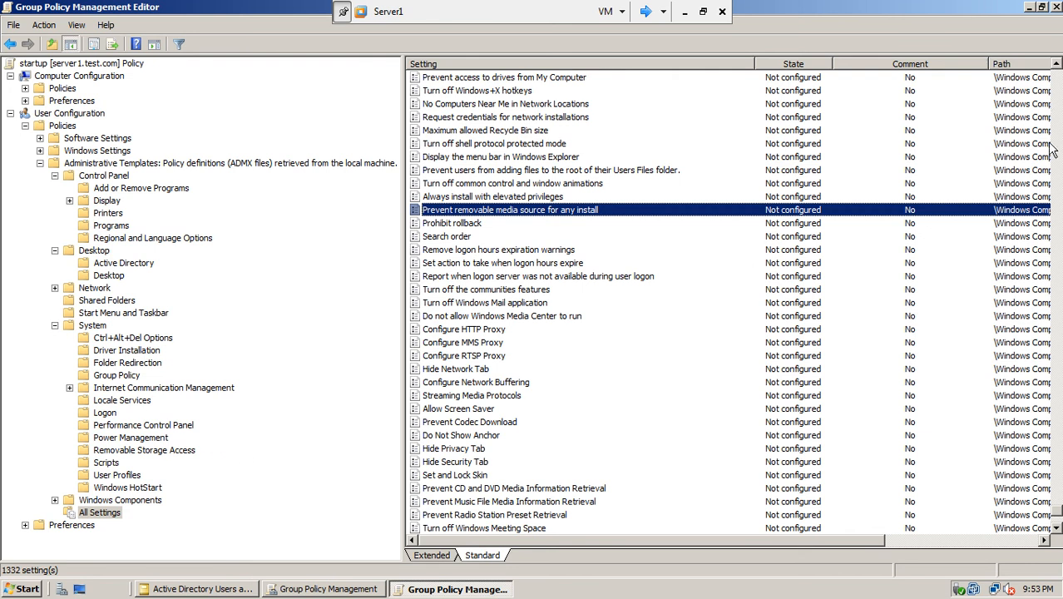
pyautogui.moveTo(1056, 511); pyautogui.dragTo(1042, 446)
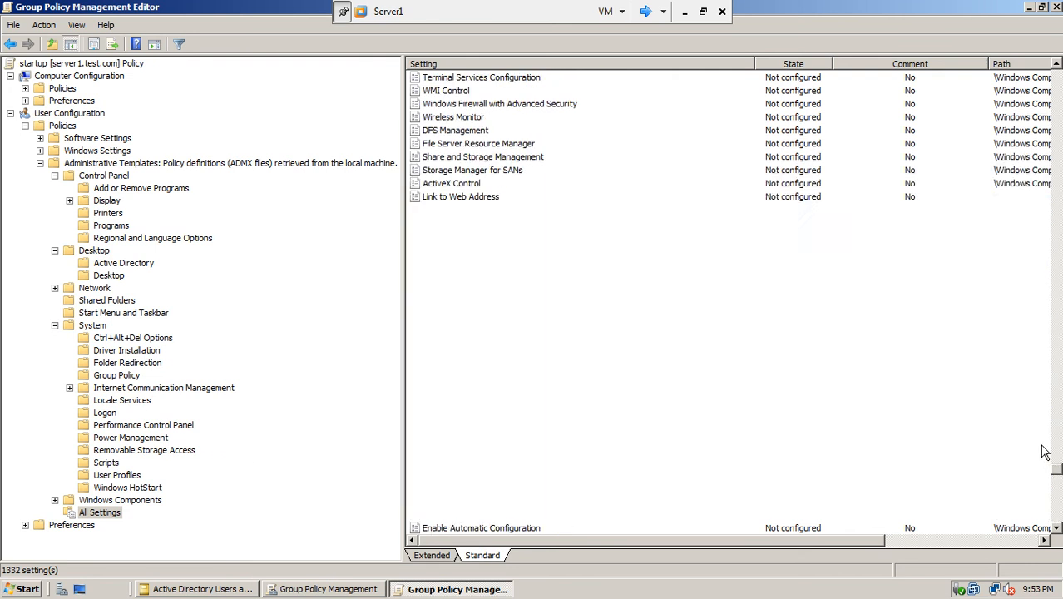
# - Open an administrator Command Prompt on Server1 and close the startup policy editor window
pyautogui.click(23, 590)
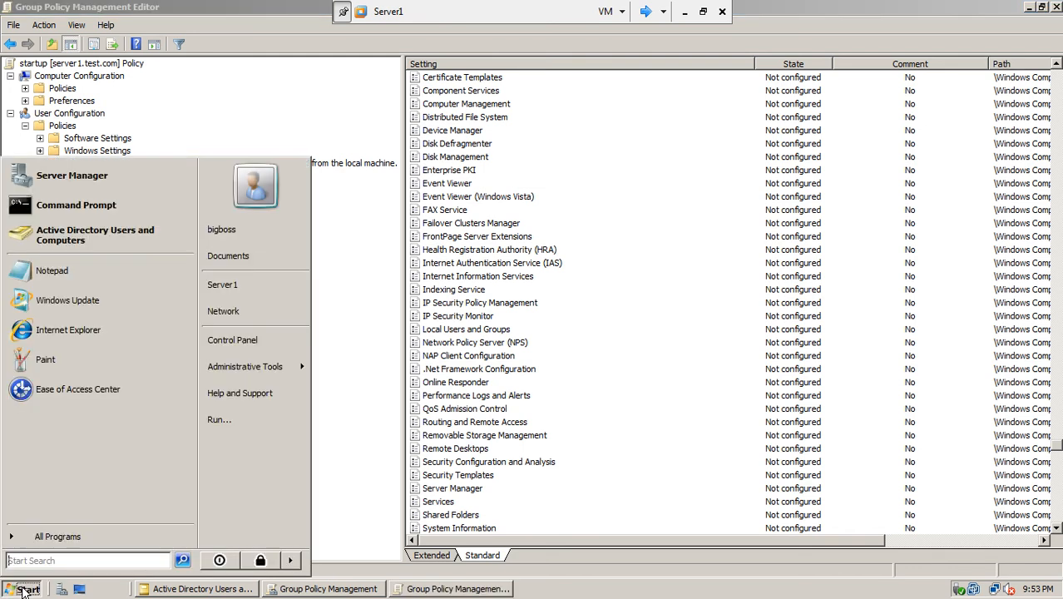
pyautogui.click(67, 209)
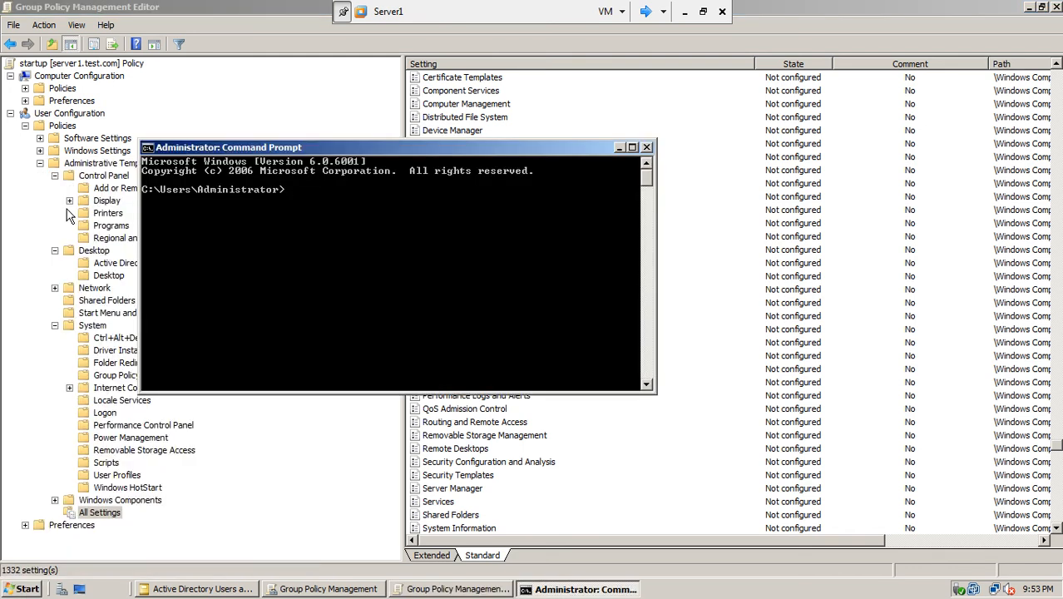
pyautogui.write('gh')
pyautogui.press('BackSpace')
pyautogui.click(1057, 7)
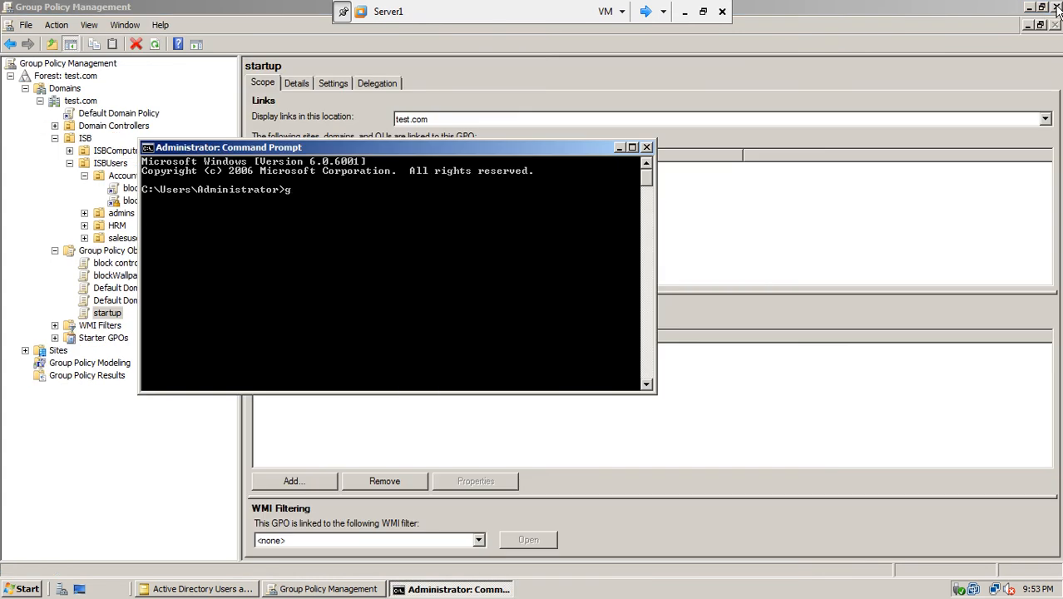
# - Close Command Prompt and link the existing startup GPO to the Accounts OU
pyautogui.click(647, 148)
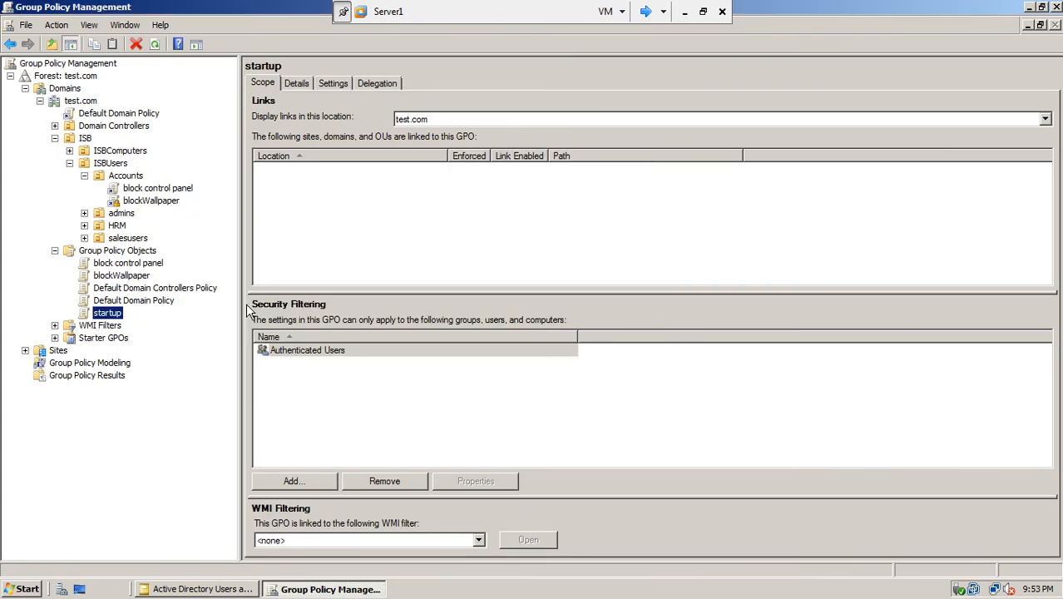
pyautogui.rightClick(108, 317)
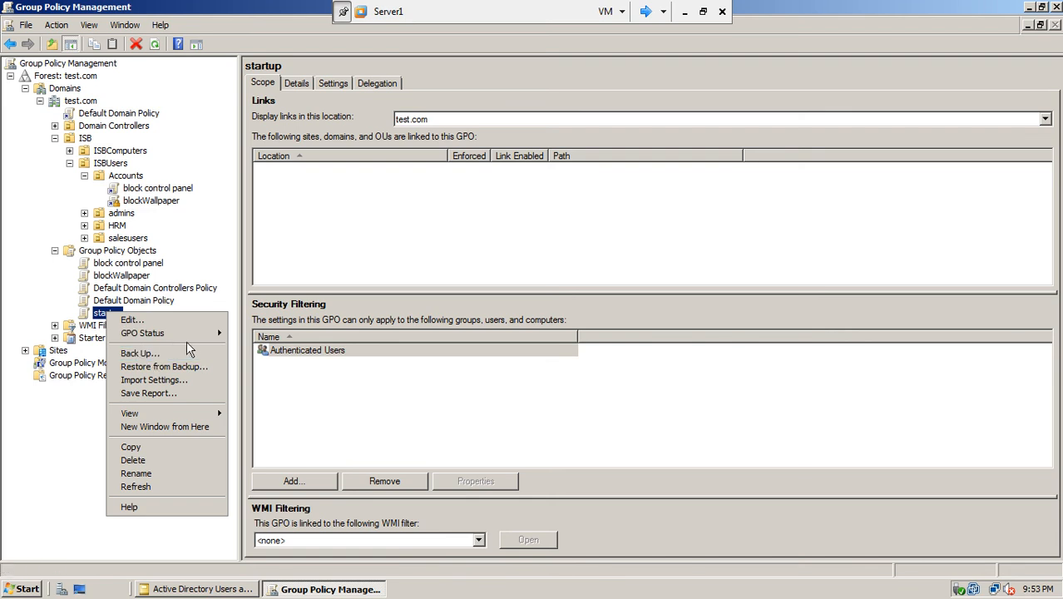
pyautogui.click(119, 178)
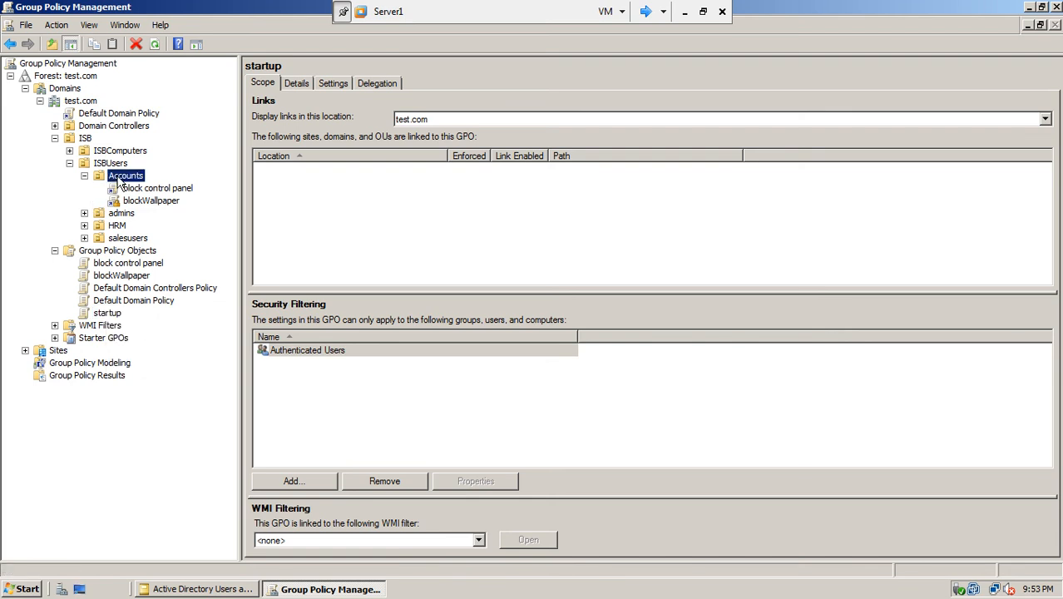
pyautogui.rightClick(119, 178)
pyautogui.click(151, 198)
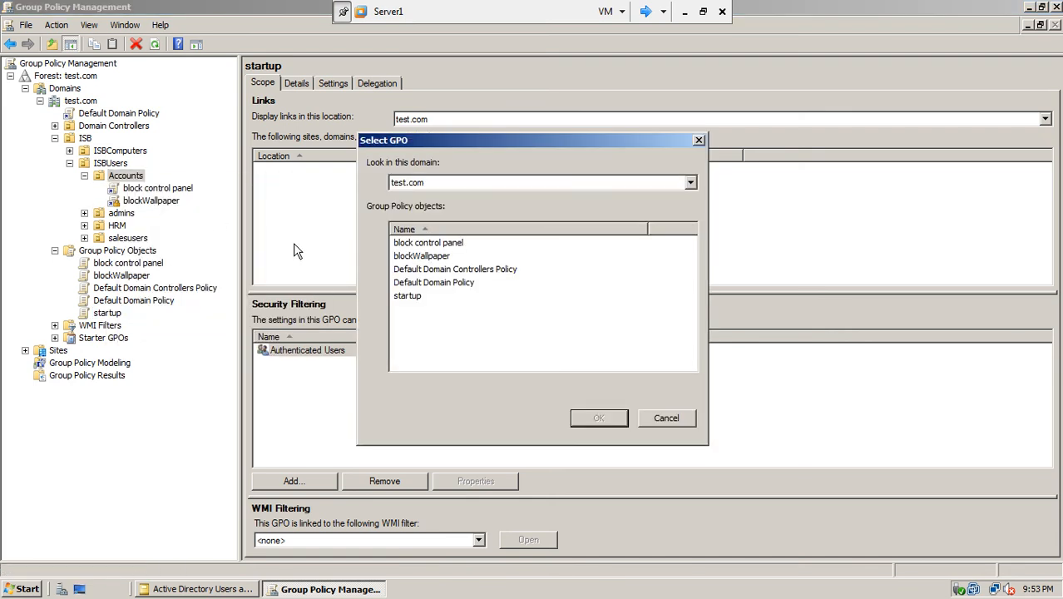
pyautogui.click(406, 297)
pyautogui.click(583, 418)
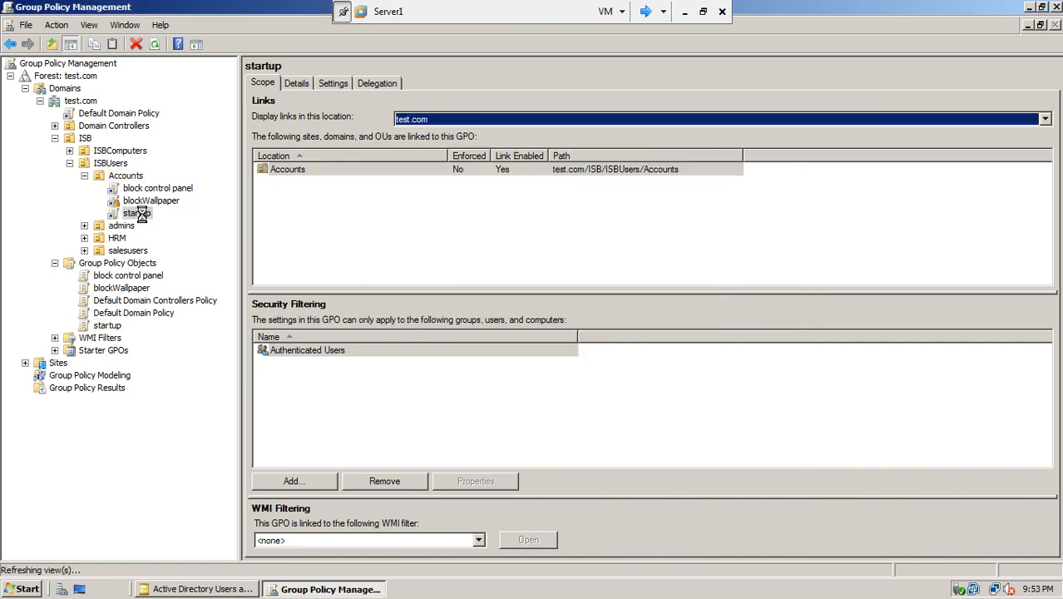
# - Set the startup link on the Accounts OU to Enforced
pyautogui.rightClick(142, 215)
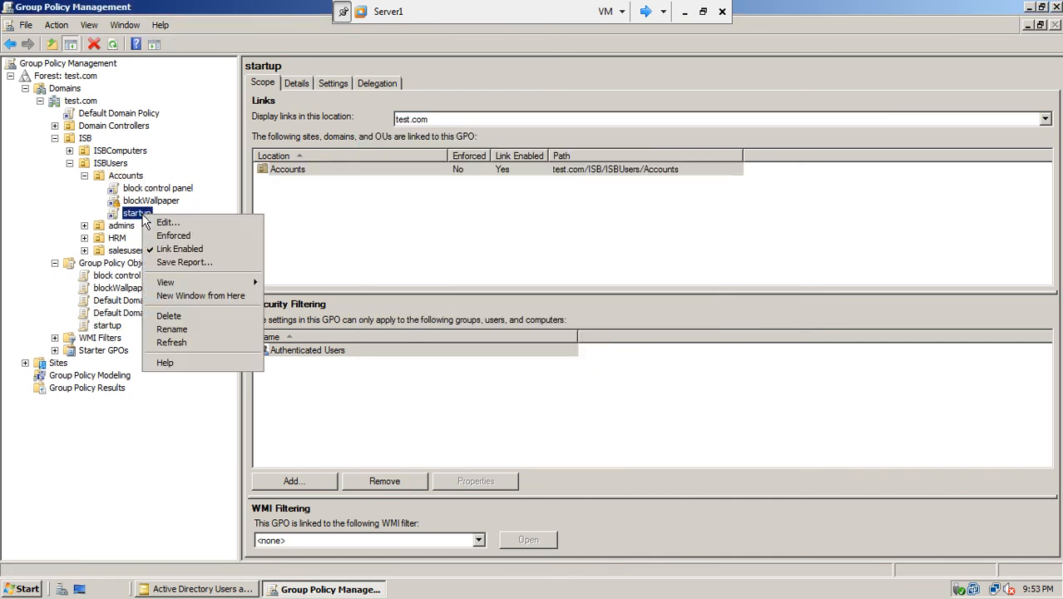
pyautogui.click(188, 235)
pyautogui.rightClick(122, 193)
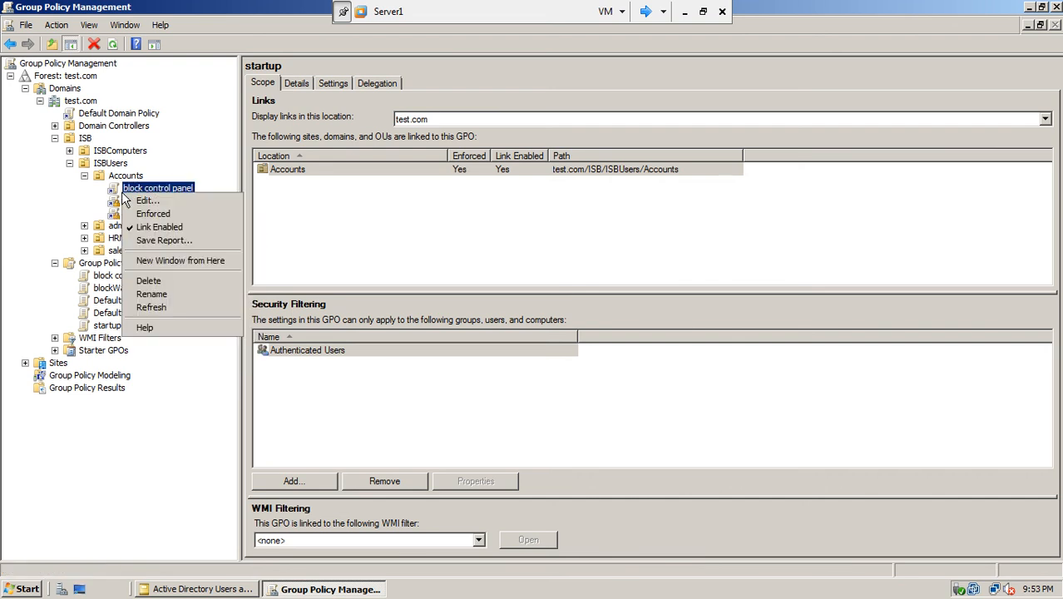
pyautogui.click(148, 213)
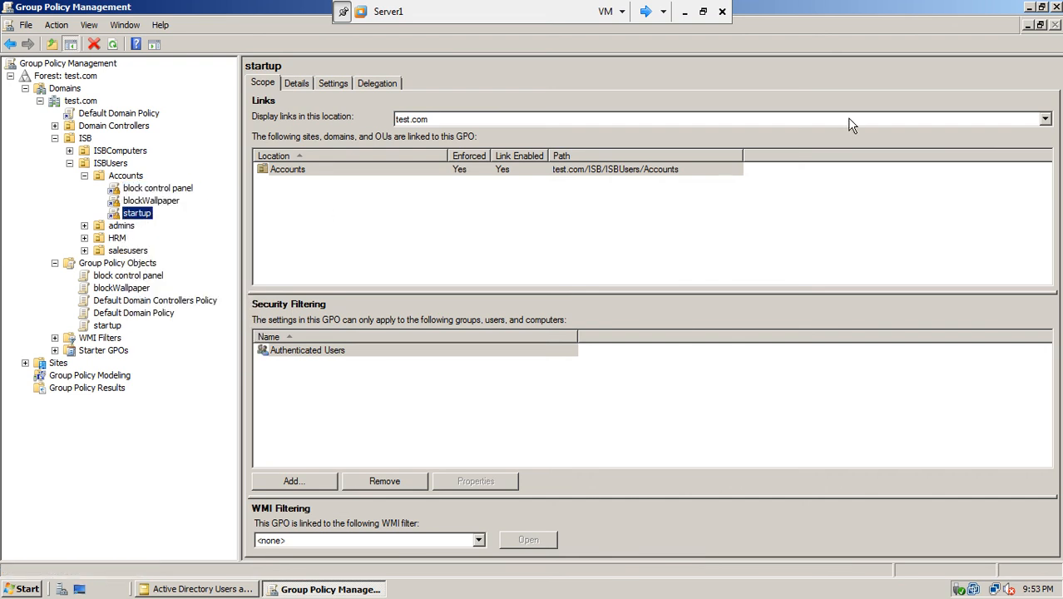
# - Run gpupdate in a Command Prompt on Server1, then switch to the win7-1 client
pyautogui.click(16, 582)
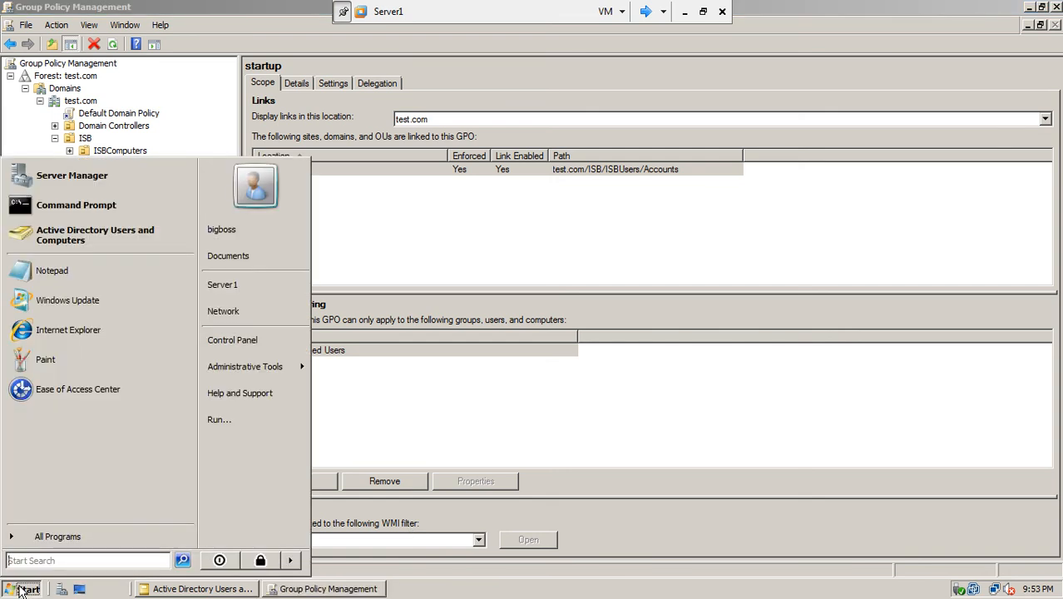
pyautogui.click(102, 203)
pyautogui.write('gpupdate')
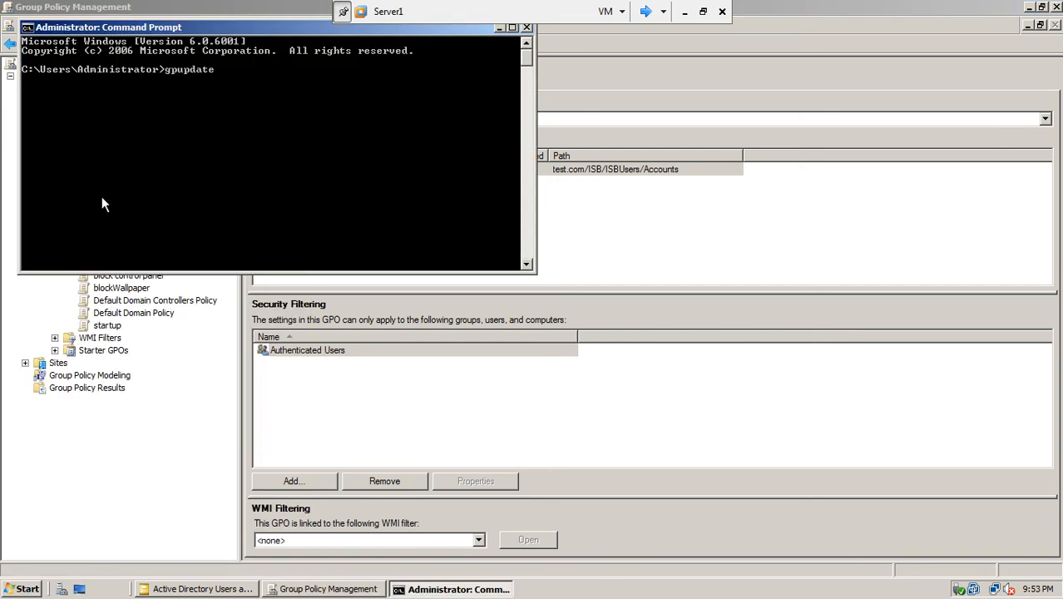
pyautogui.press('Return')
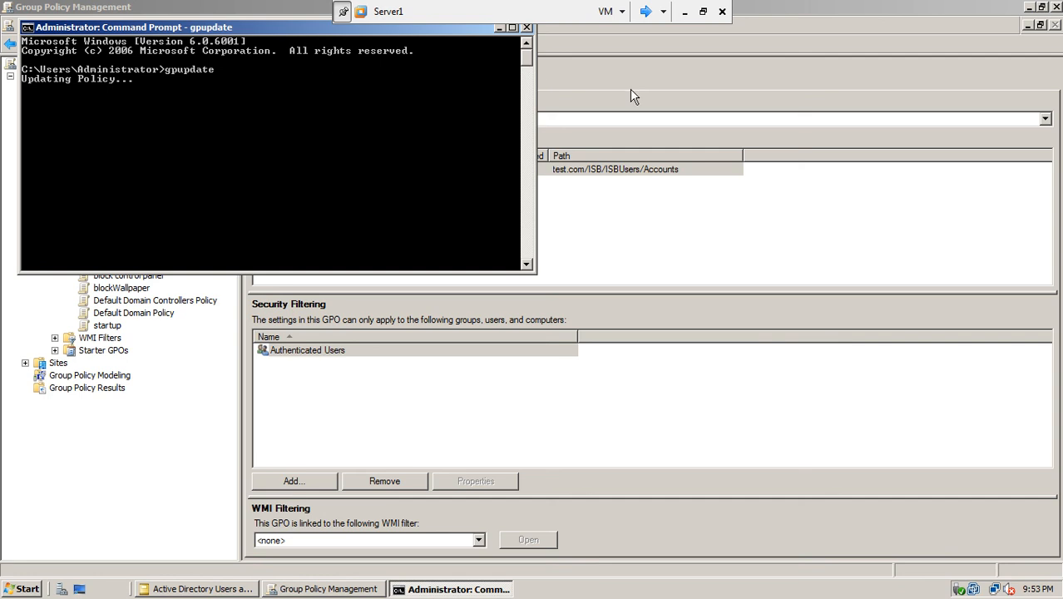
pyautogui.click(653, 11)
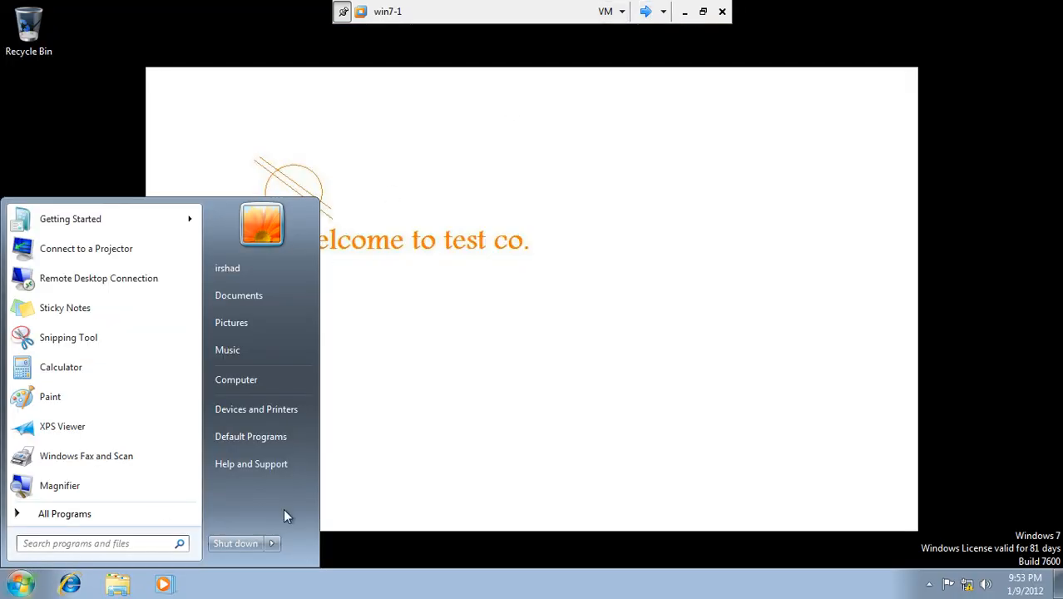
# - Log the domain user off win7-1 and confirm Server1's gpupdate has finished
pyautogui.click(272, 543)
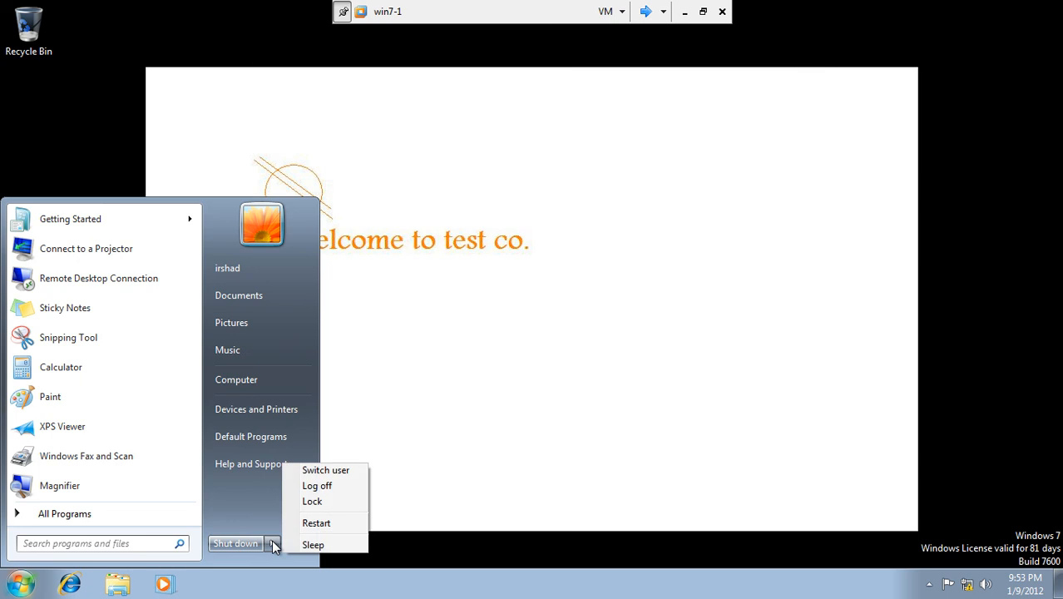
pyautogui.click(335, 483)
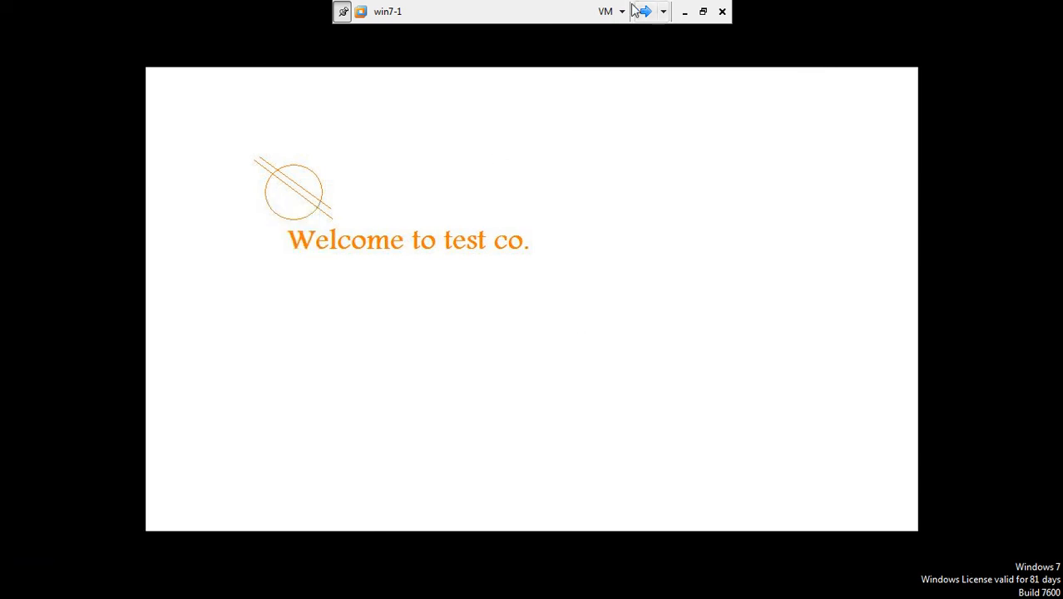
pyautogui.click(646, 12)
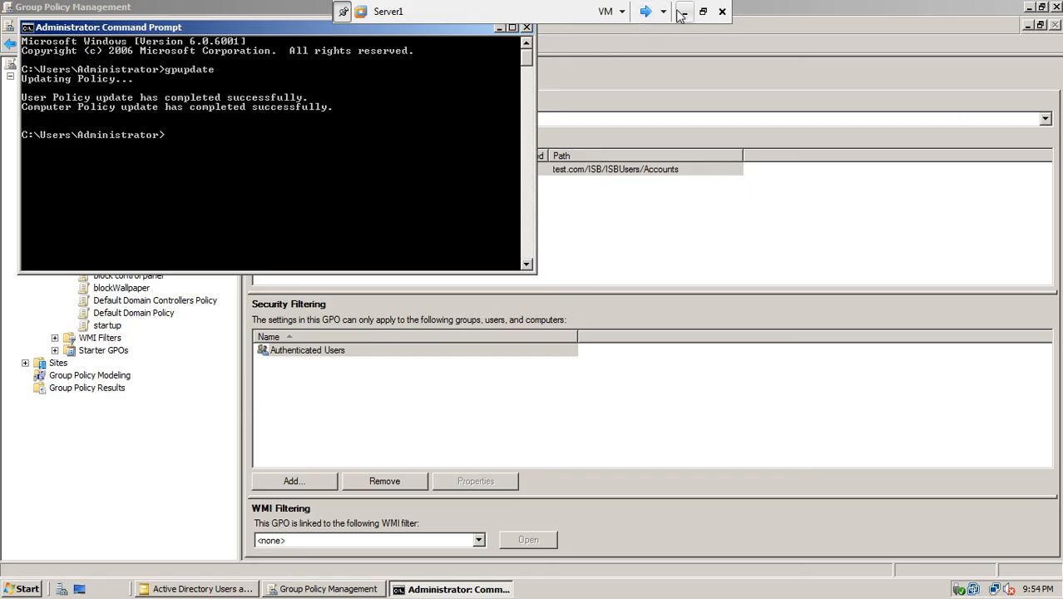
pyautogui.click(646, 11)
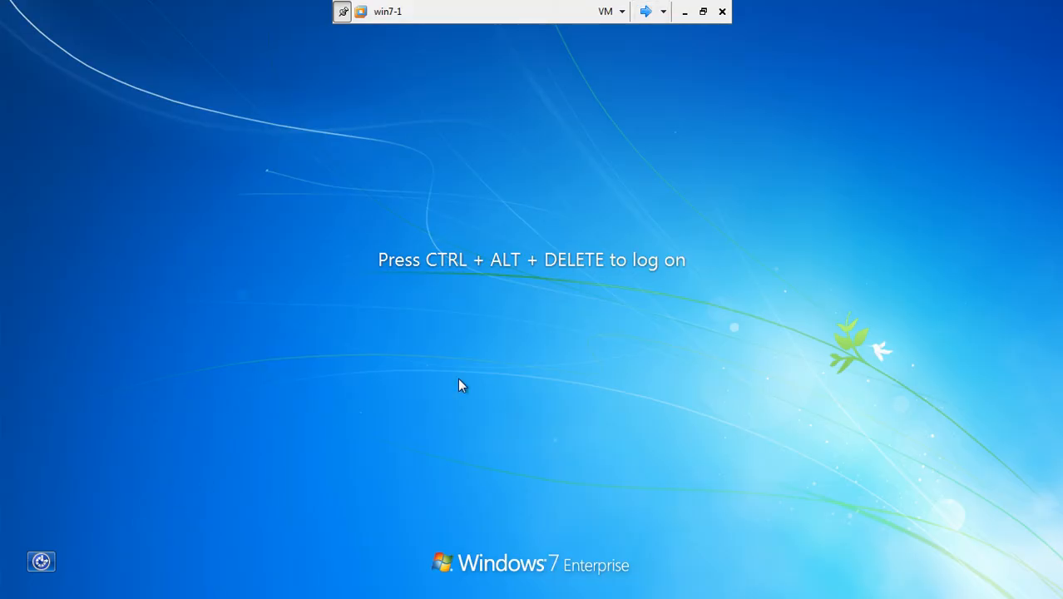
# - Log back on to win7-1 with Ctrl+Alt+Del and the user's password
pyautogui.hotkey('ctrl', 'alt', 'Delete')
pyautogui.write('•••••••')
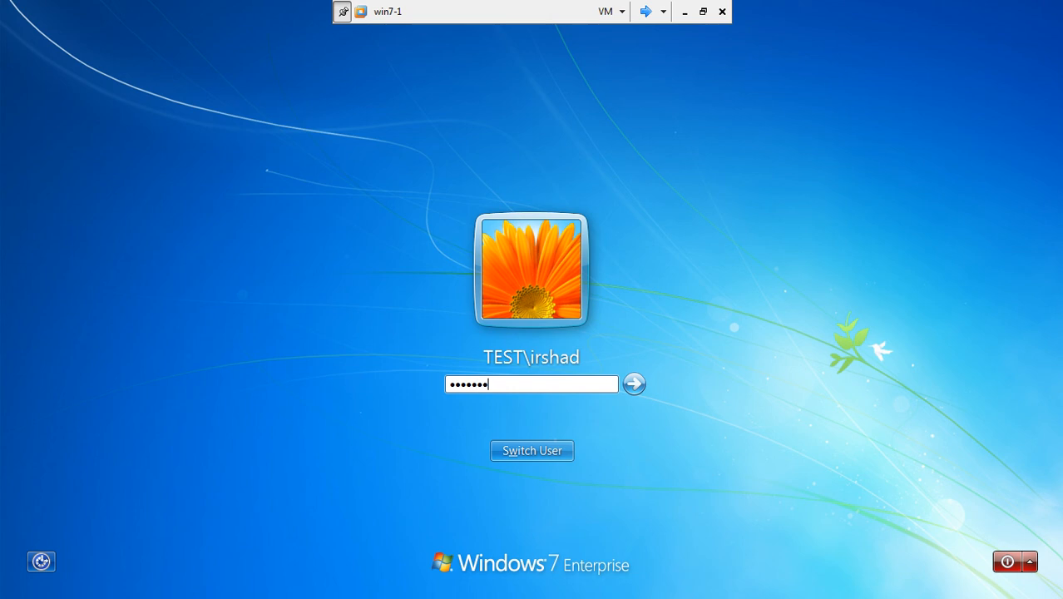
pyautogui.press('Return')
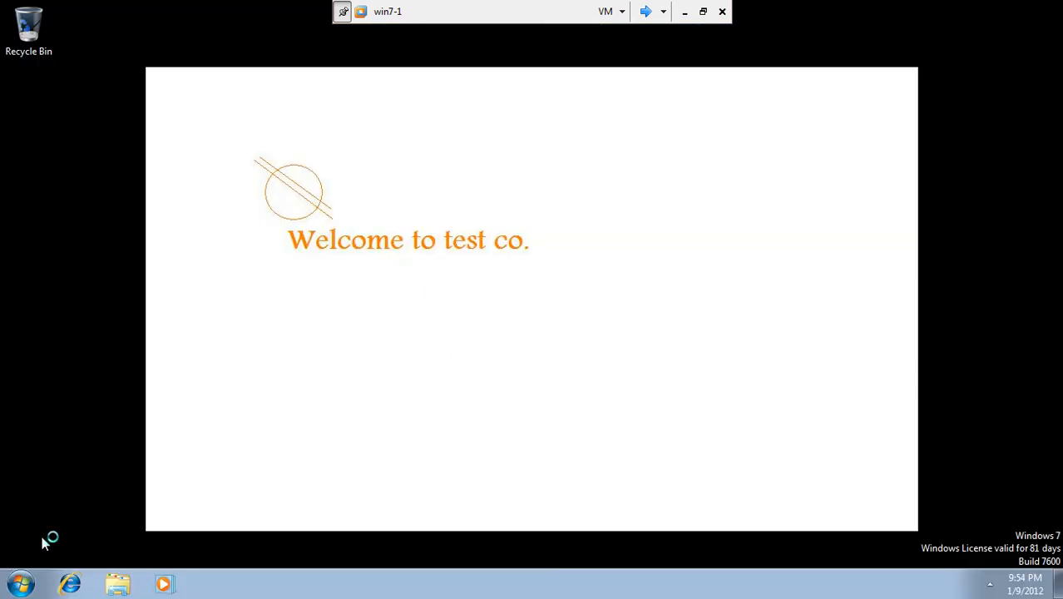
# - Check the win7-1 Start menu, search box and hidden tray icons under the new policy
pyautogui.click(15, 585)
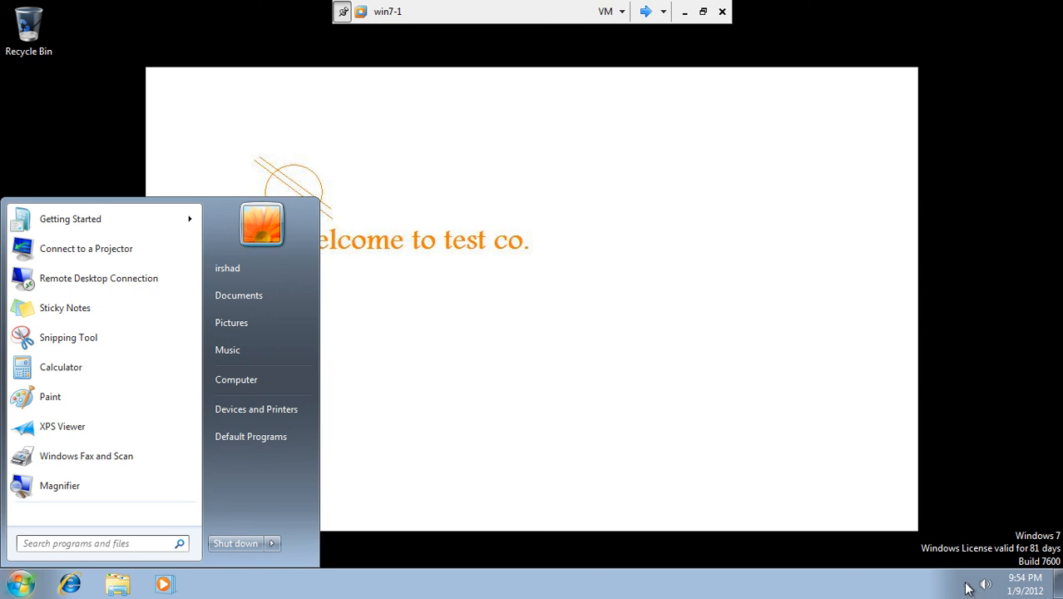
pyautogui.click(967, 584)
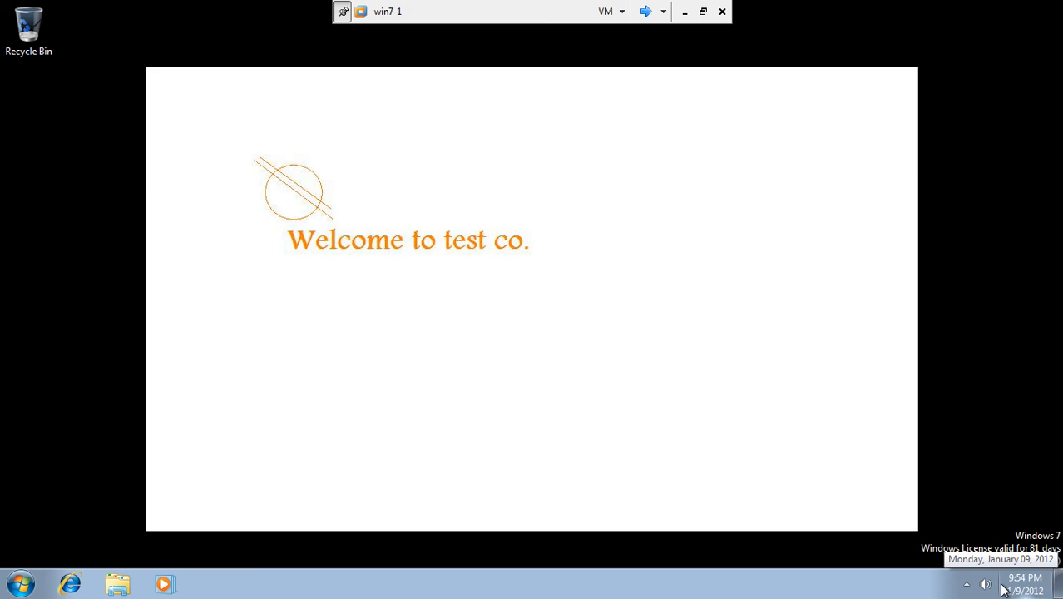
pyautogui.click(20, 584)
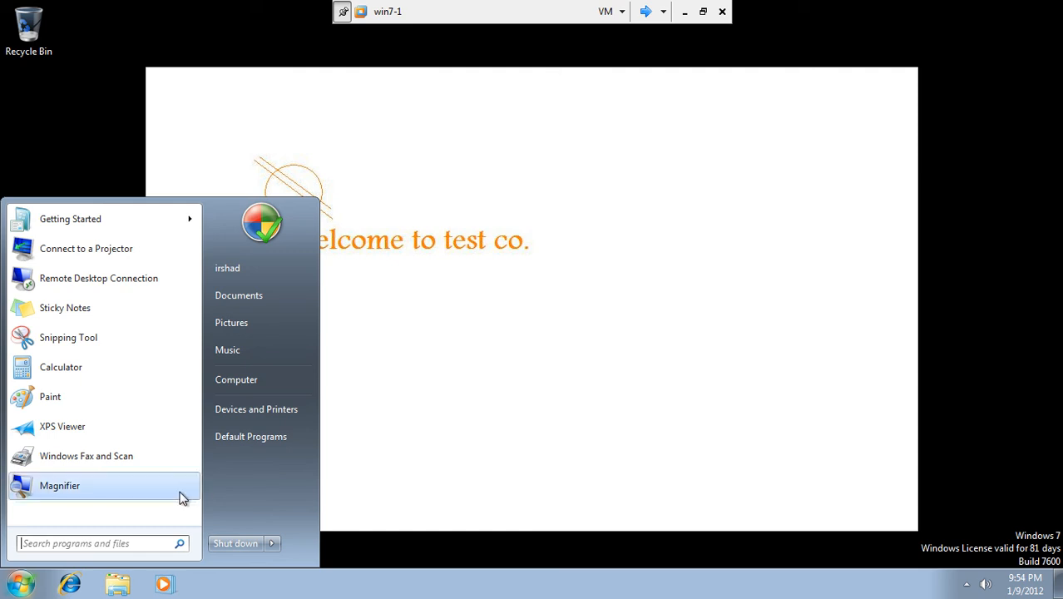
pyautogui.click(117, 542)
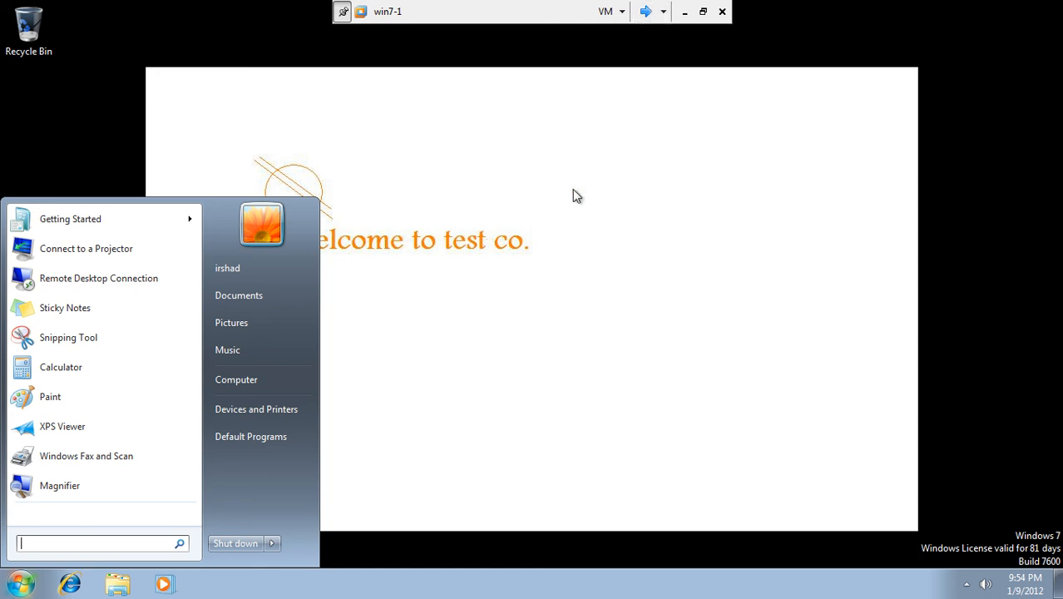
# - Refresh the win7-1 desktop twice so its icons reappear over the Welcome to test co. wallpaper
pyautogui.rightClick(605, 164)
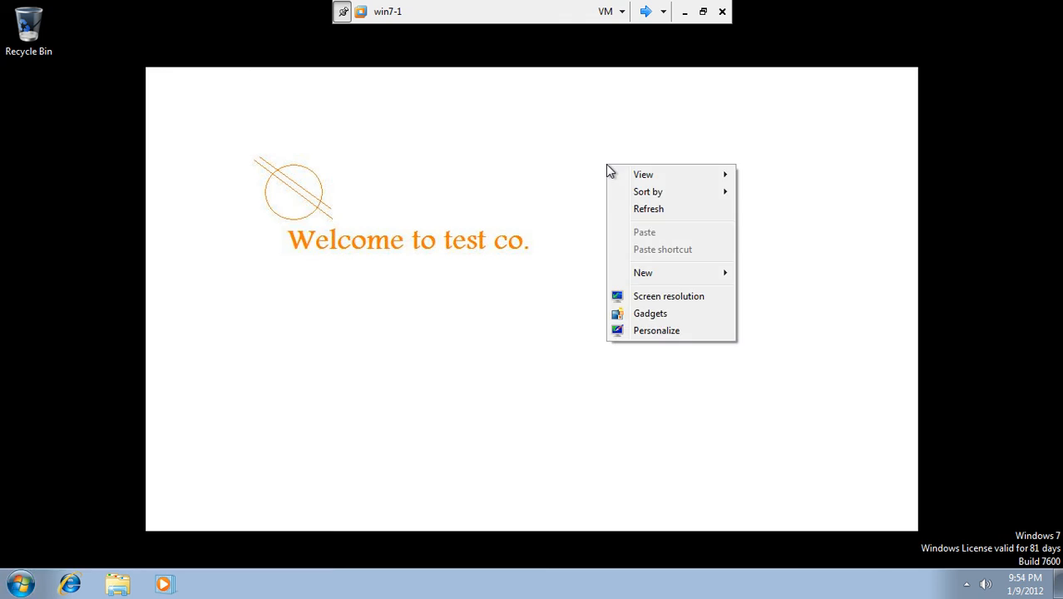
pyautogui.click(631, 208)
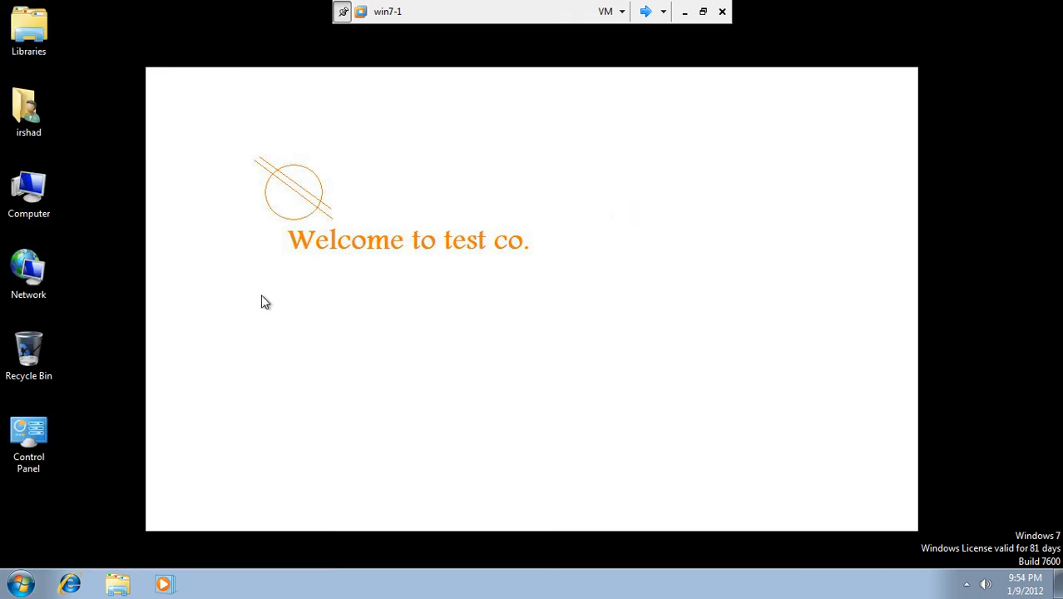
pyautogui.rightClick(257, 85)
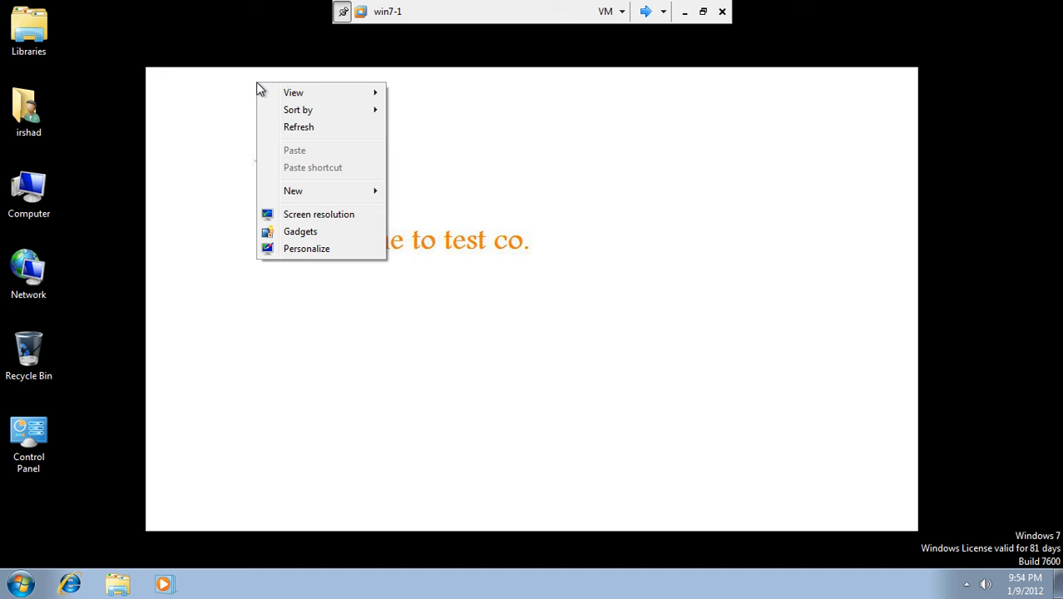
pyautogui.click(280, 125)
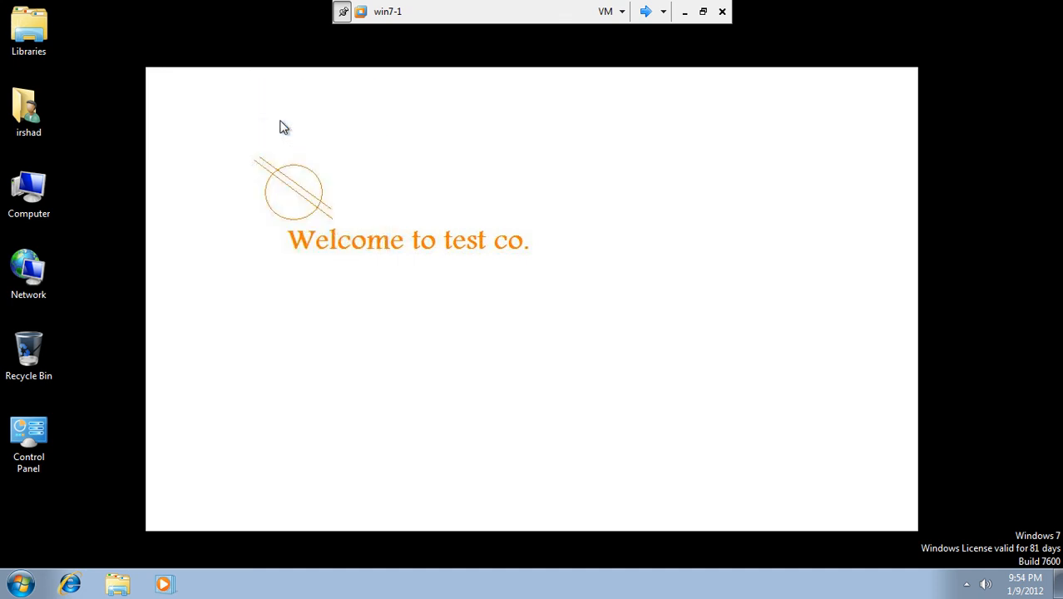
pyautogui.click(21, 584)
# - Shut down win7-1, then close Server1's Command Prompt, Group Policy Management and ADUC windows
pyautogui.click(271, 544)
pyautogui.click(251, 543)
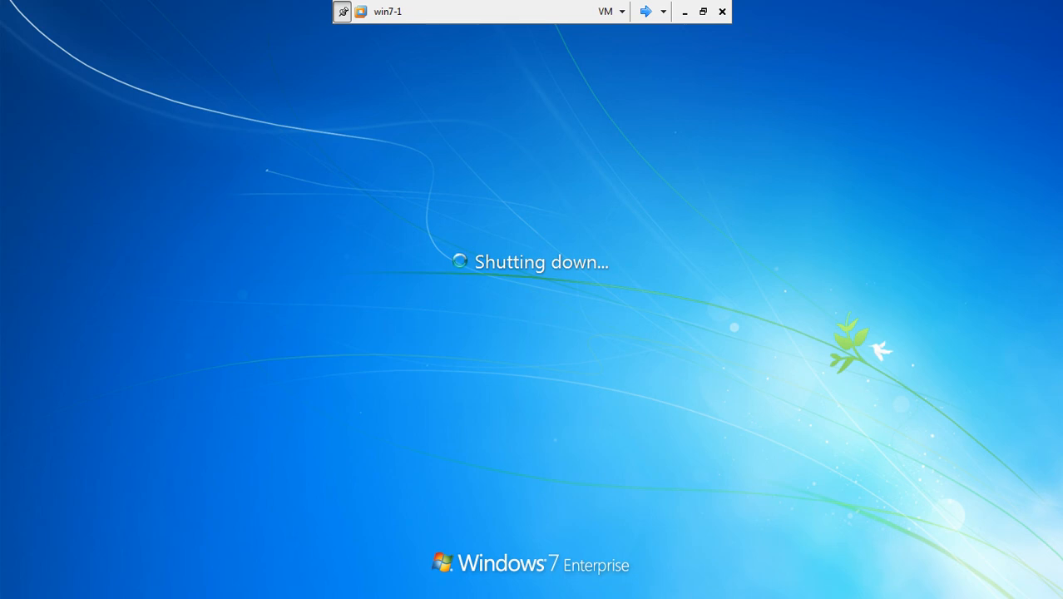
pyautogui.click(645, 11)
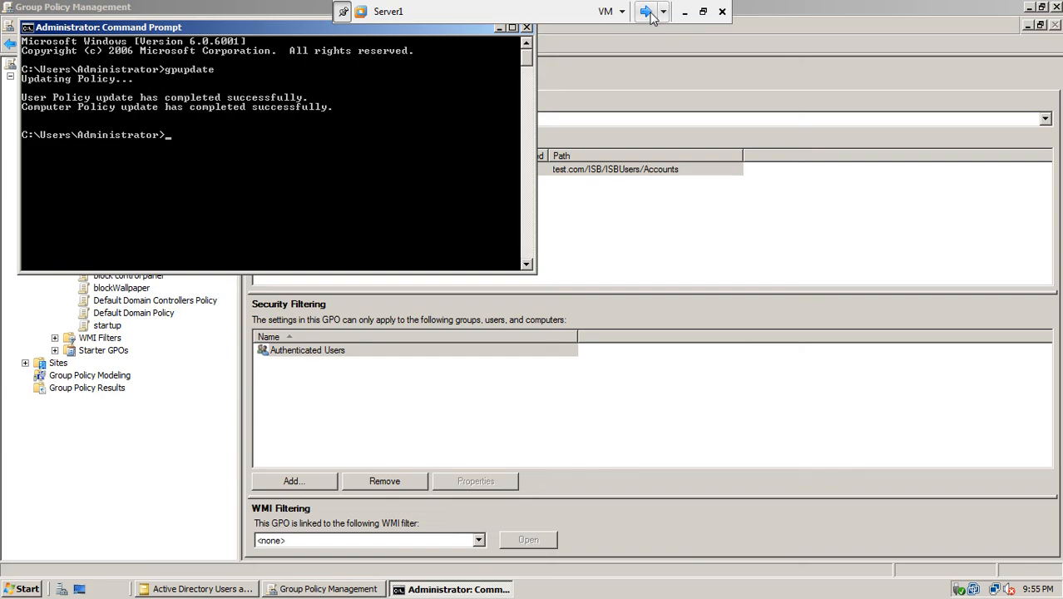
pyautogui.click(526, 28)
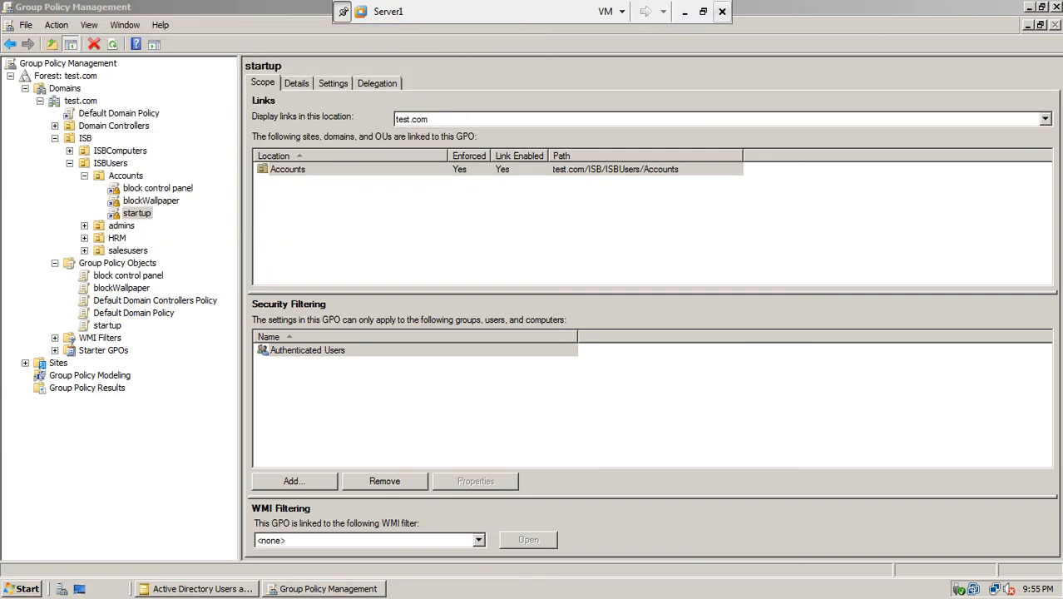
pyautogui.click(1054, 6)
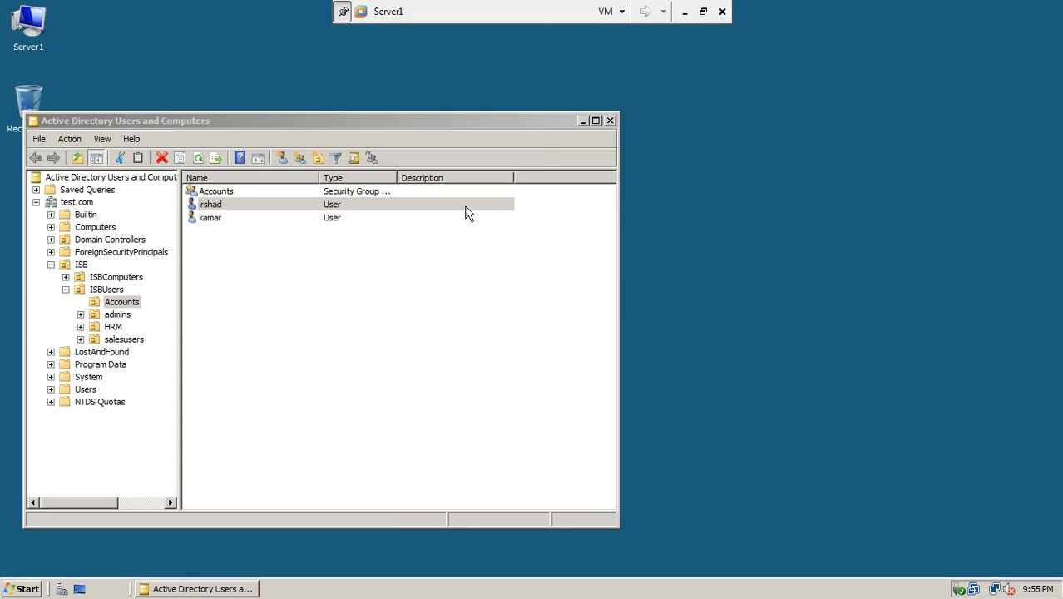
pyautogui.click(610, 122)
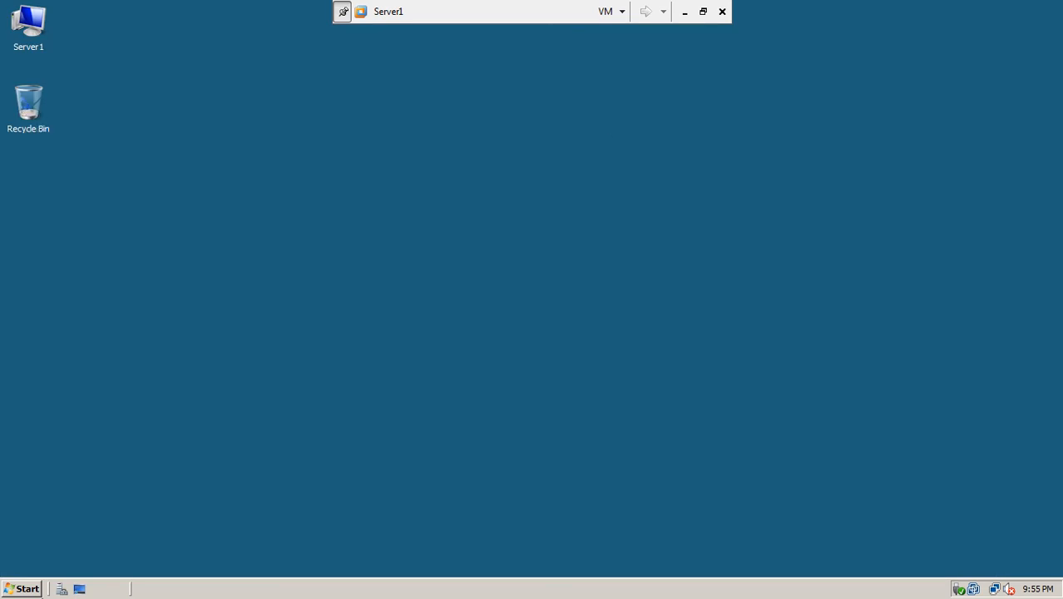
# - Shut down Server1 with reason Hardware: Maintenance (Planned) and exit full-screen view
pyautogui.click(25, 589)
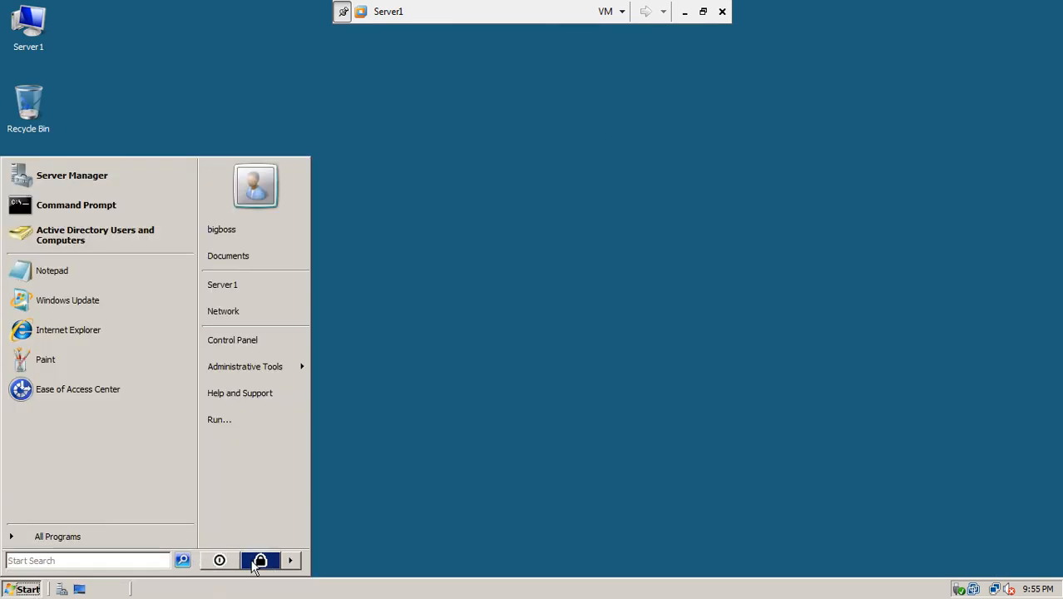
pyautogui.click(291, 563)
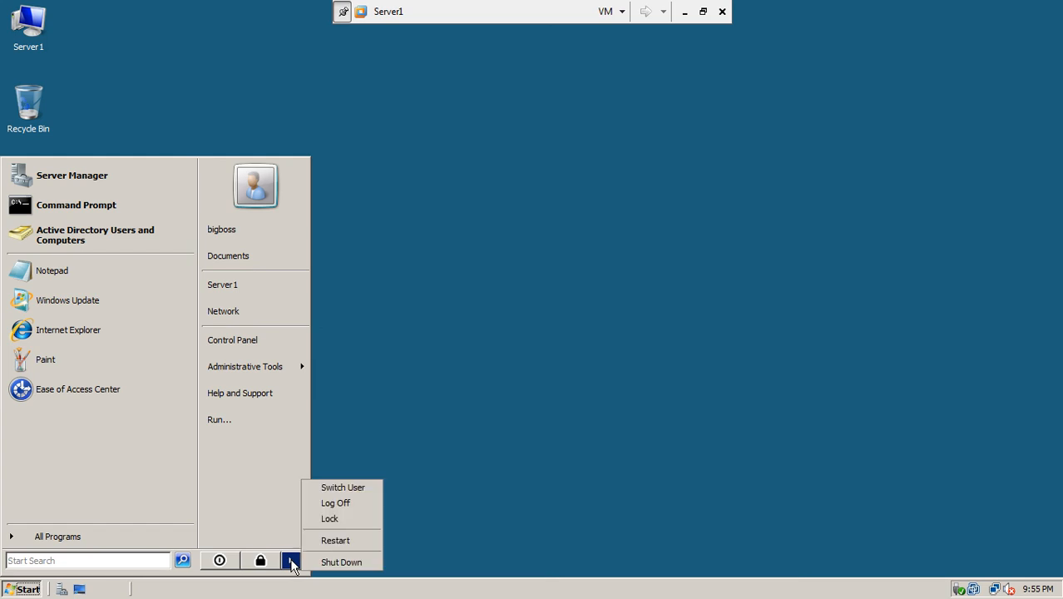
pyautogui.click(342, 563)
pyautogui.click(529, 247)
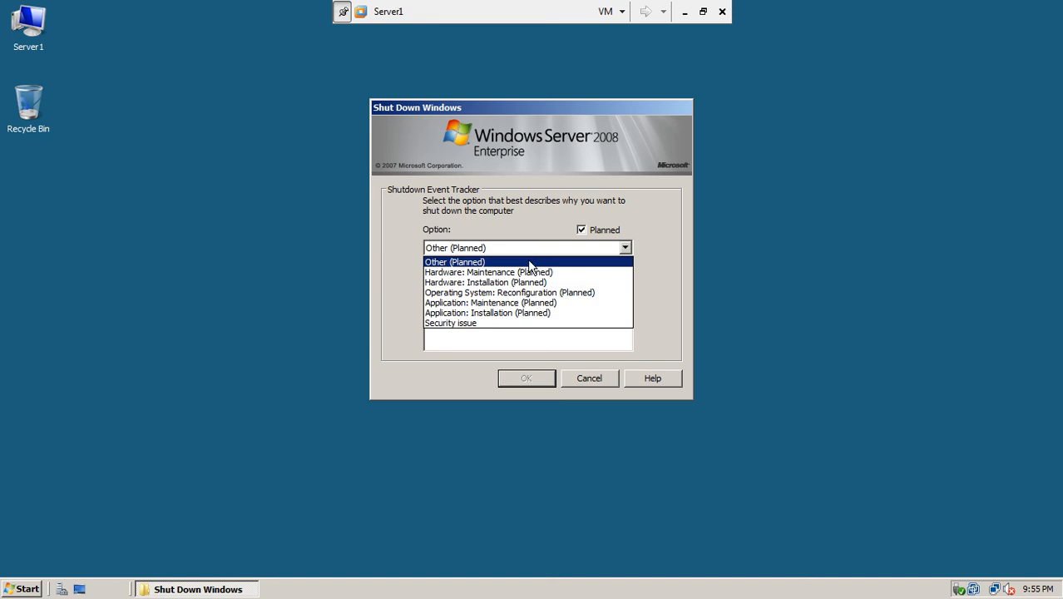
pyautogui.click(529, 272)
pyautogui.click(526, 380)
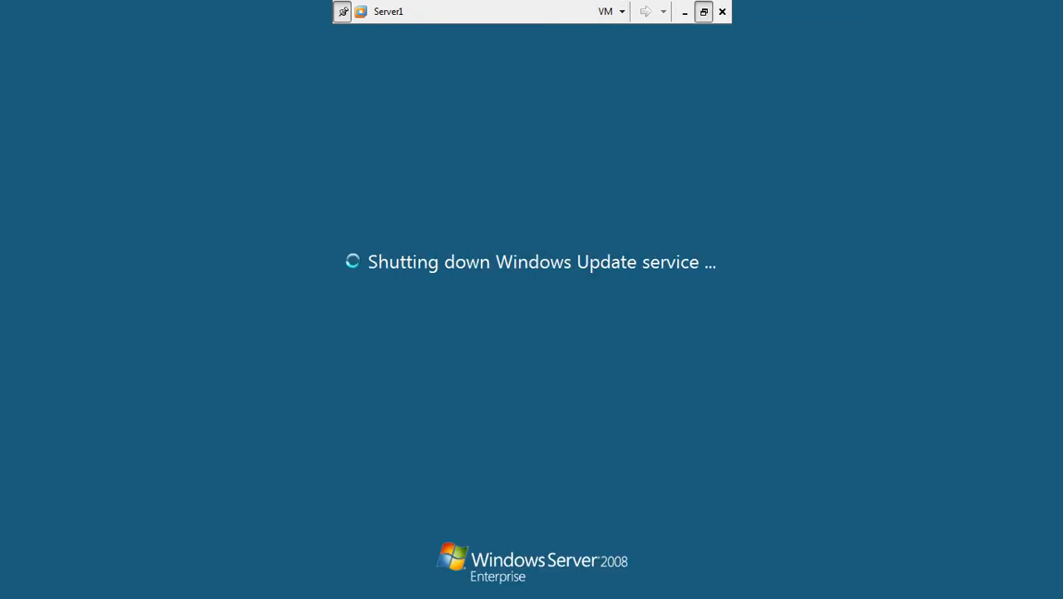
pyautogui.hotkey('ctrl', 'alt', 'Return')
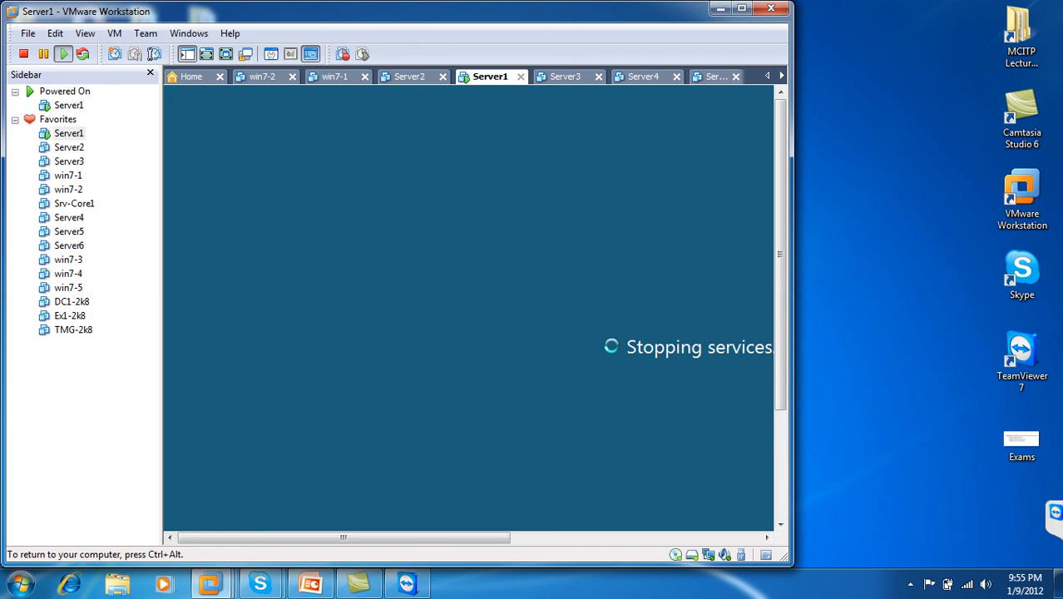
# - Maximize VMware Workstation, confirm win7-1 is powered off, then bring up the Get Control on GPOs deck
pyautogui.hotkey('ctrl', 'alt')
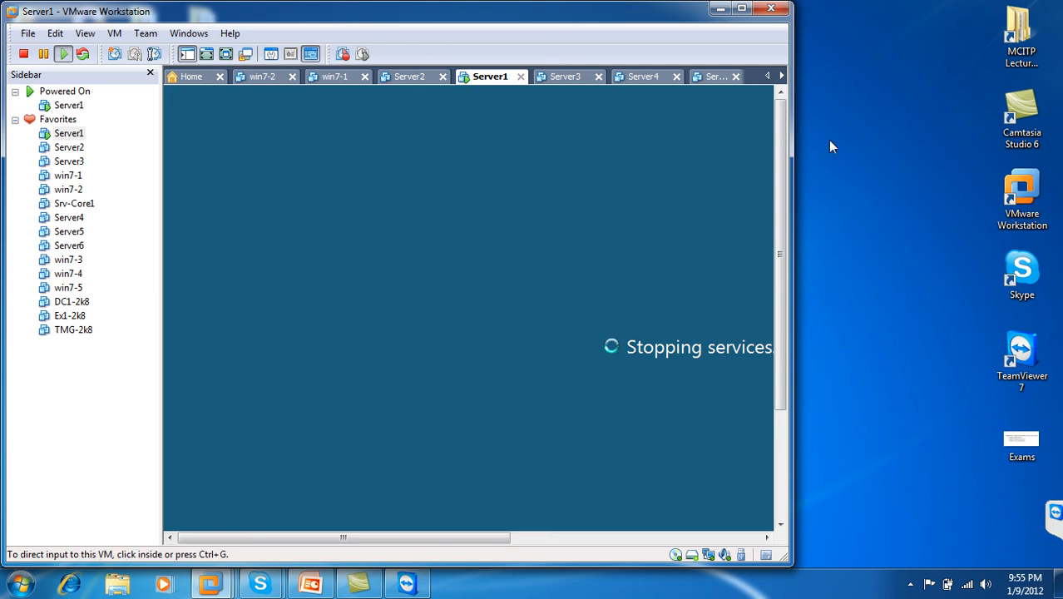
pyautogui.click(743, 8)
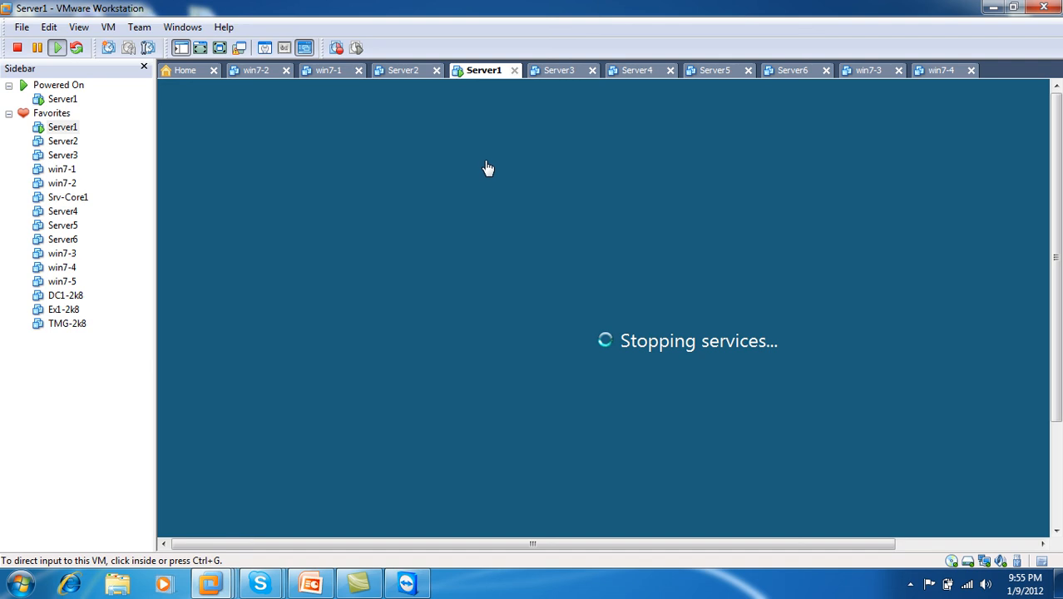
pyautogui.click(321, 76)
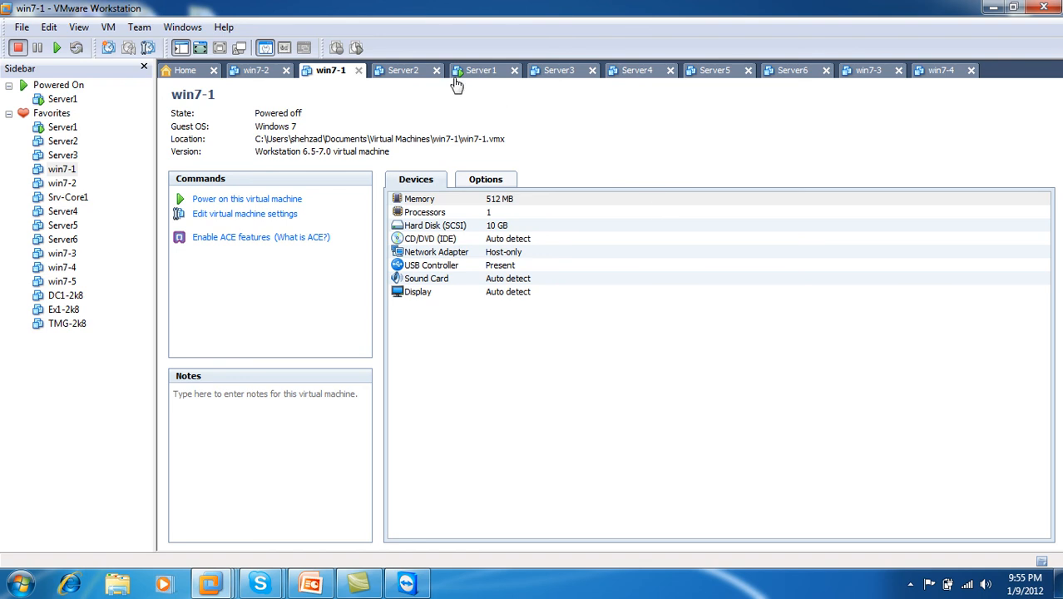
pyautogui.click(485, 72)
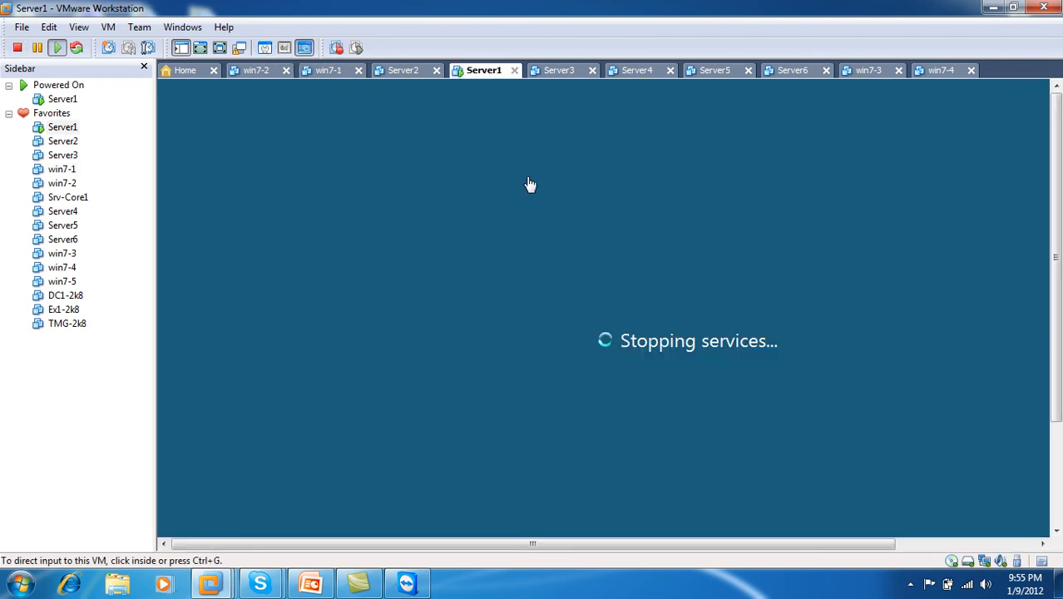
pyautogui.click(320, 587)
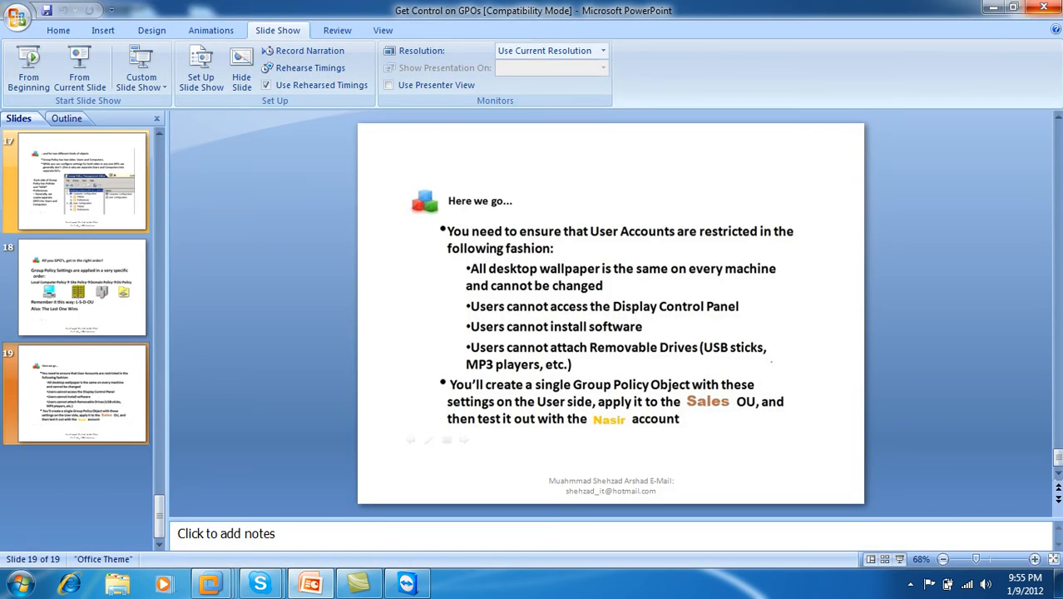
# - Close the Get Control on GPOs PowerPoint presentation
pyautogui.click(1045, 9)
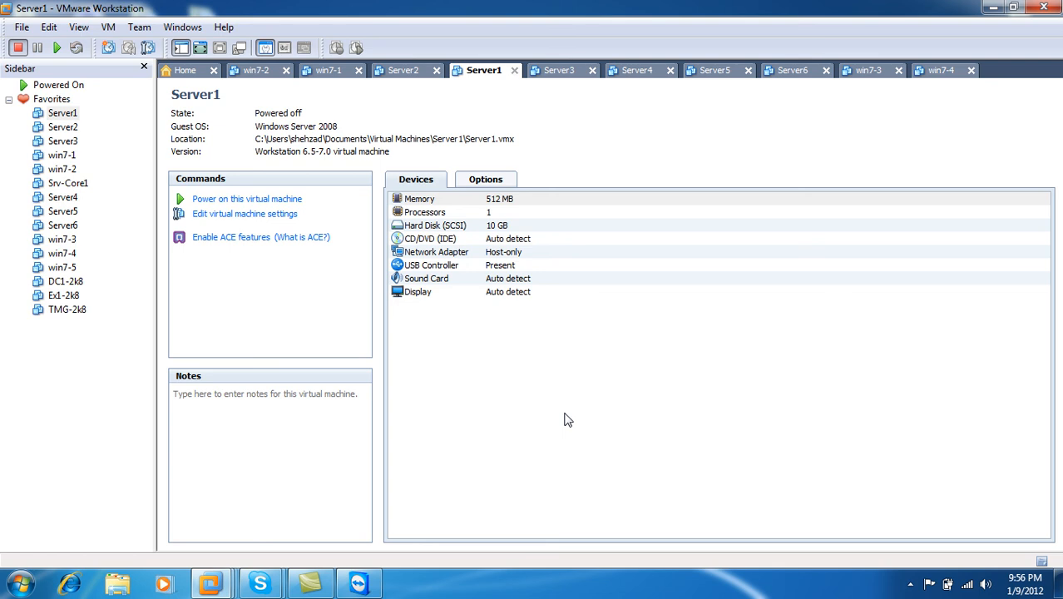
# - Close VMware Workstation, refresh the host desktop, and open Camtasia Recorder from the tray
pyautogui.click(1045, 9)
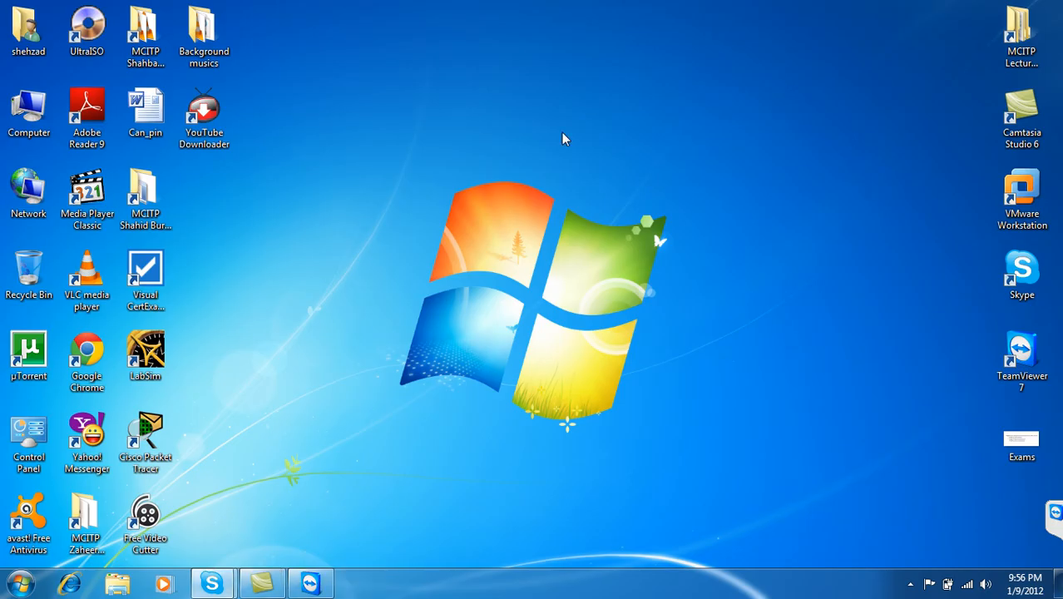
pyautogui.rightClick(562, 133)
pyautogui.click(592, 204)
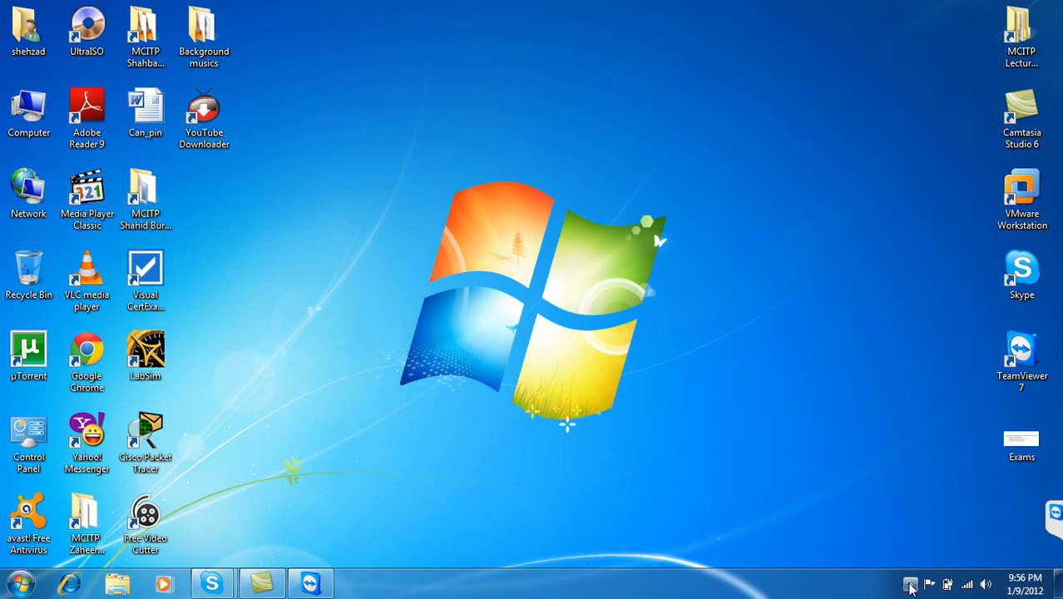
pyautogui.click(910, 584)
pyautogui.click(931, 478)
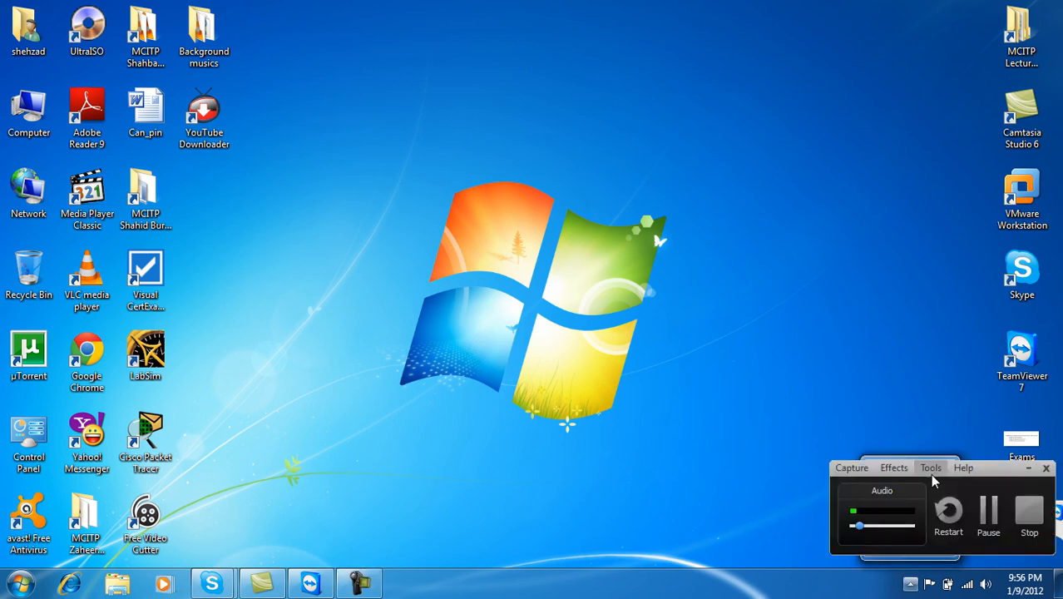